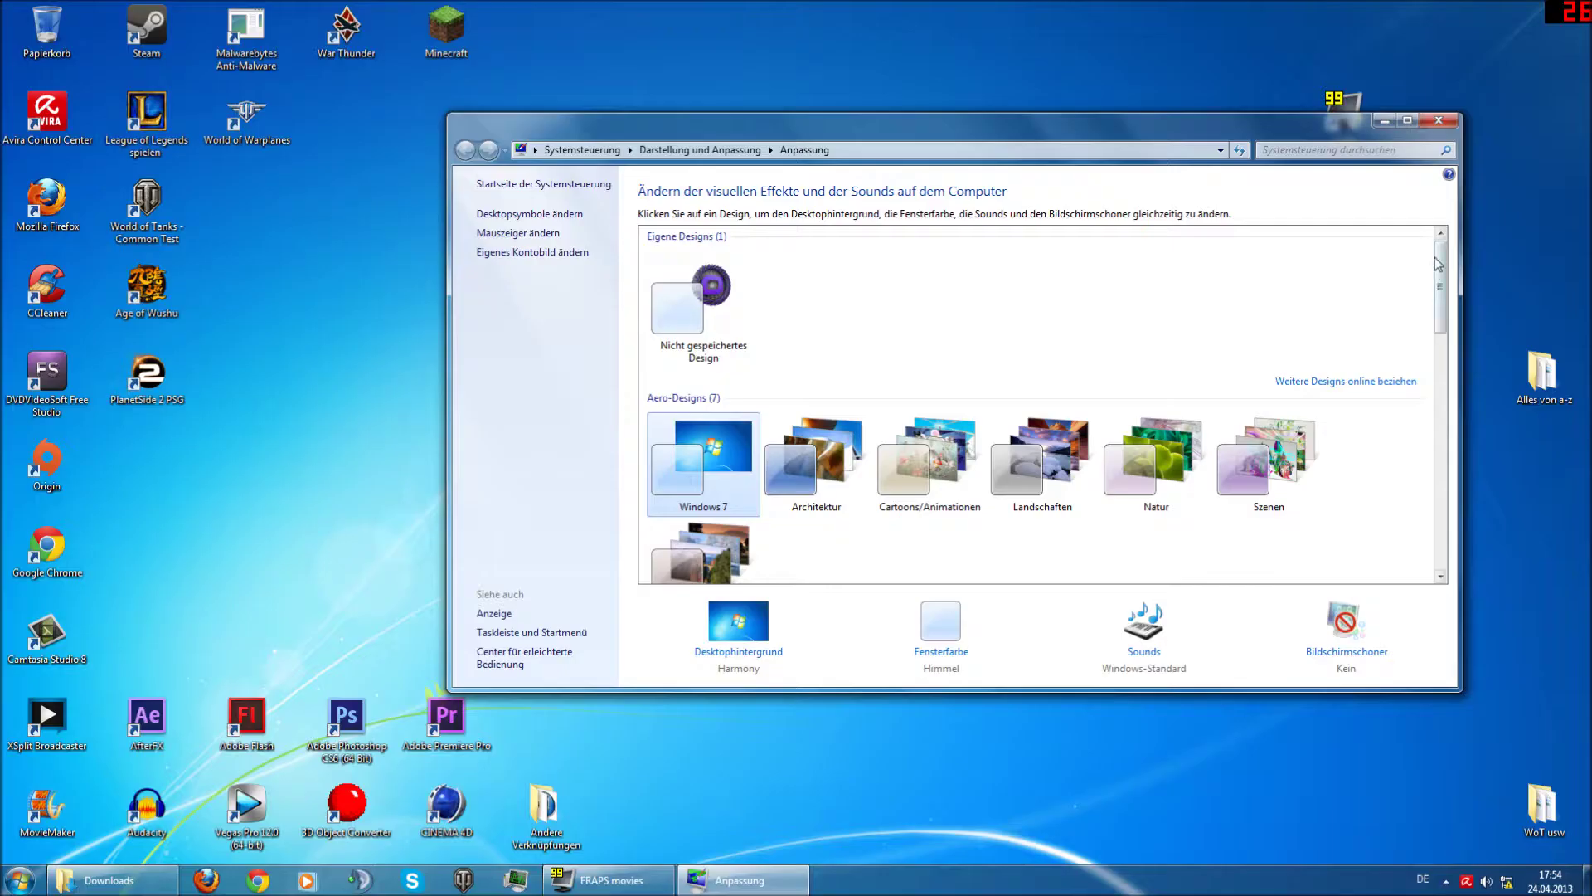
scroll(1037, 406, "down", 2)
scroll(1036, 406, "up", 2)
left_click(1438, 121)
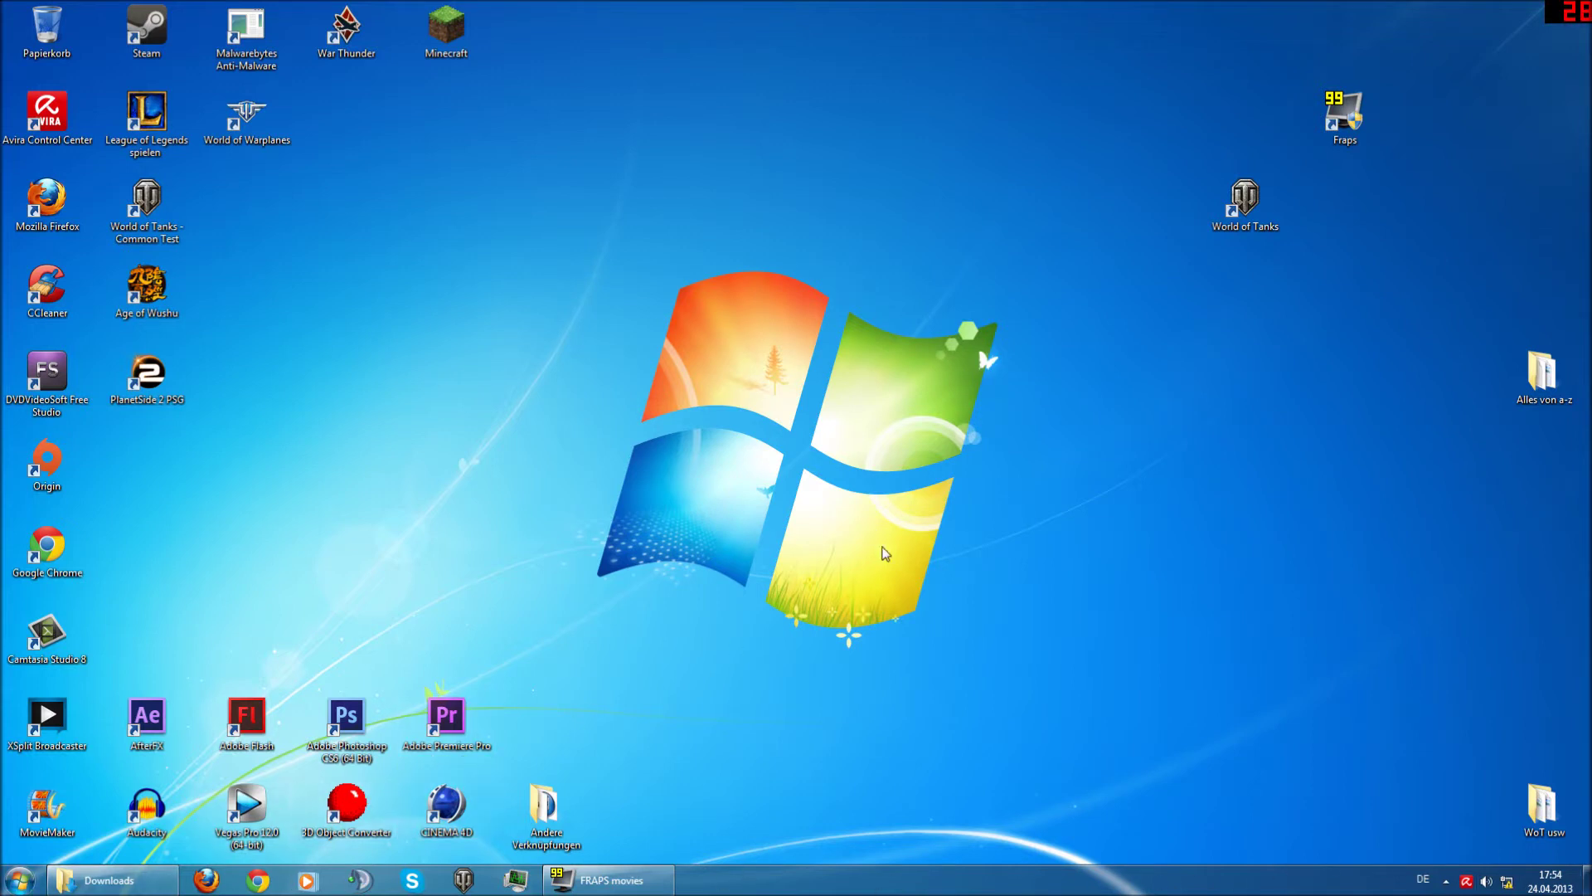
Open the window colour settings from the desktop's personalization options and choose the green Blatt colour.
right_click(885, 554)
left_click(922, 753)
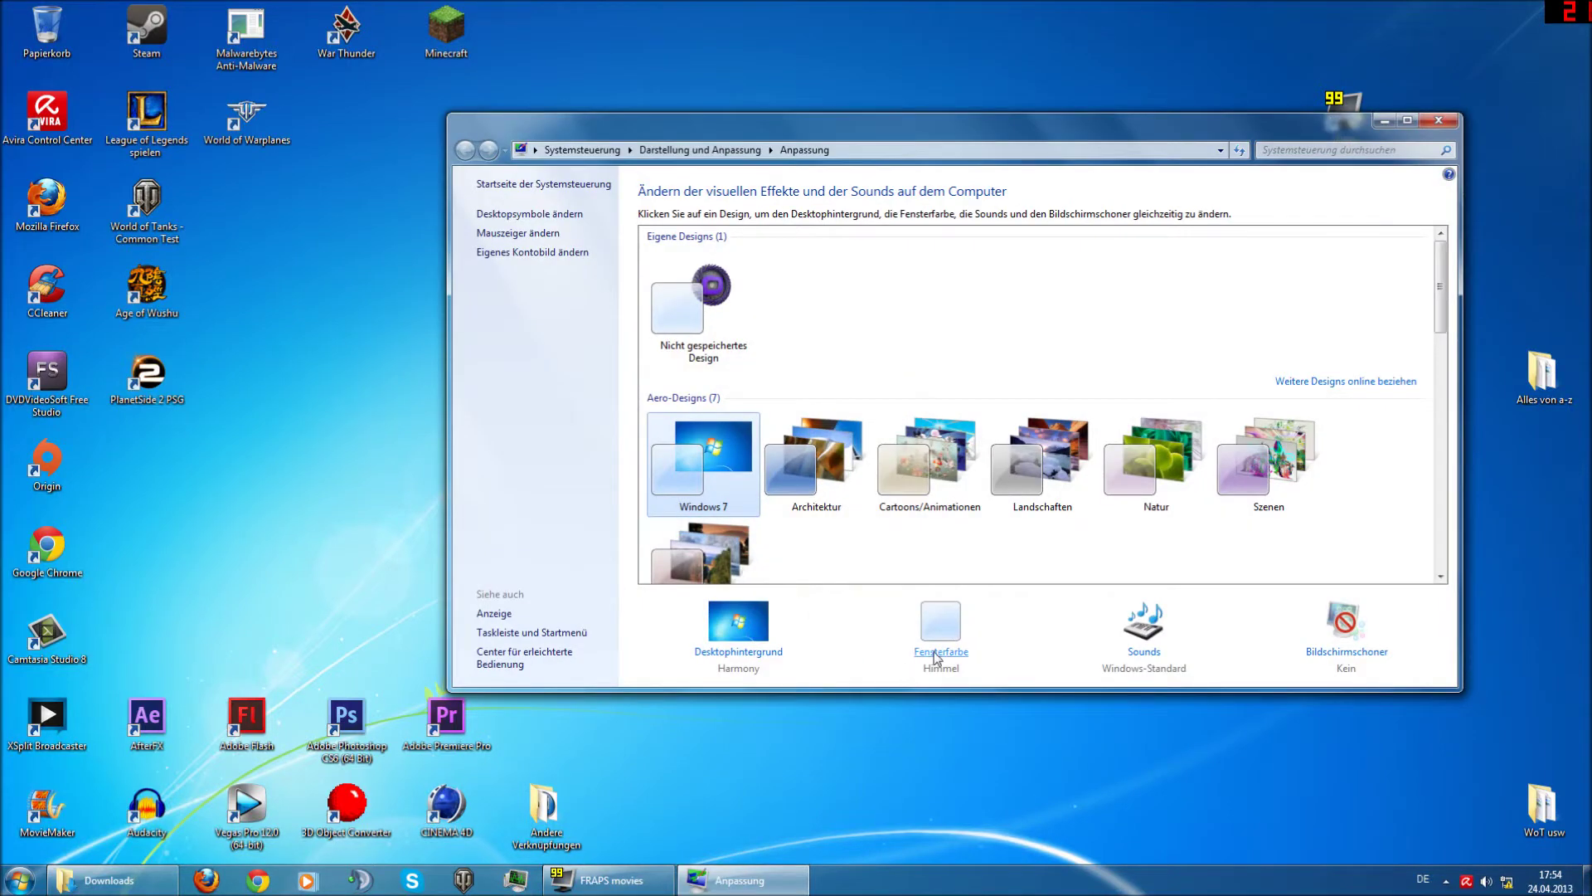
left_click(936, 658)
left_click(922, 239)
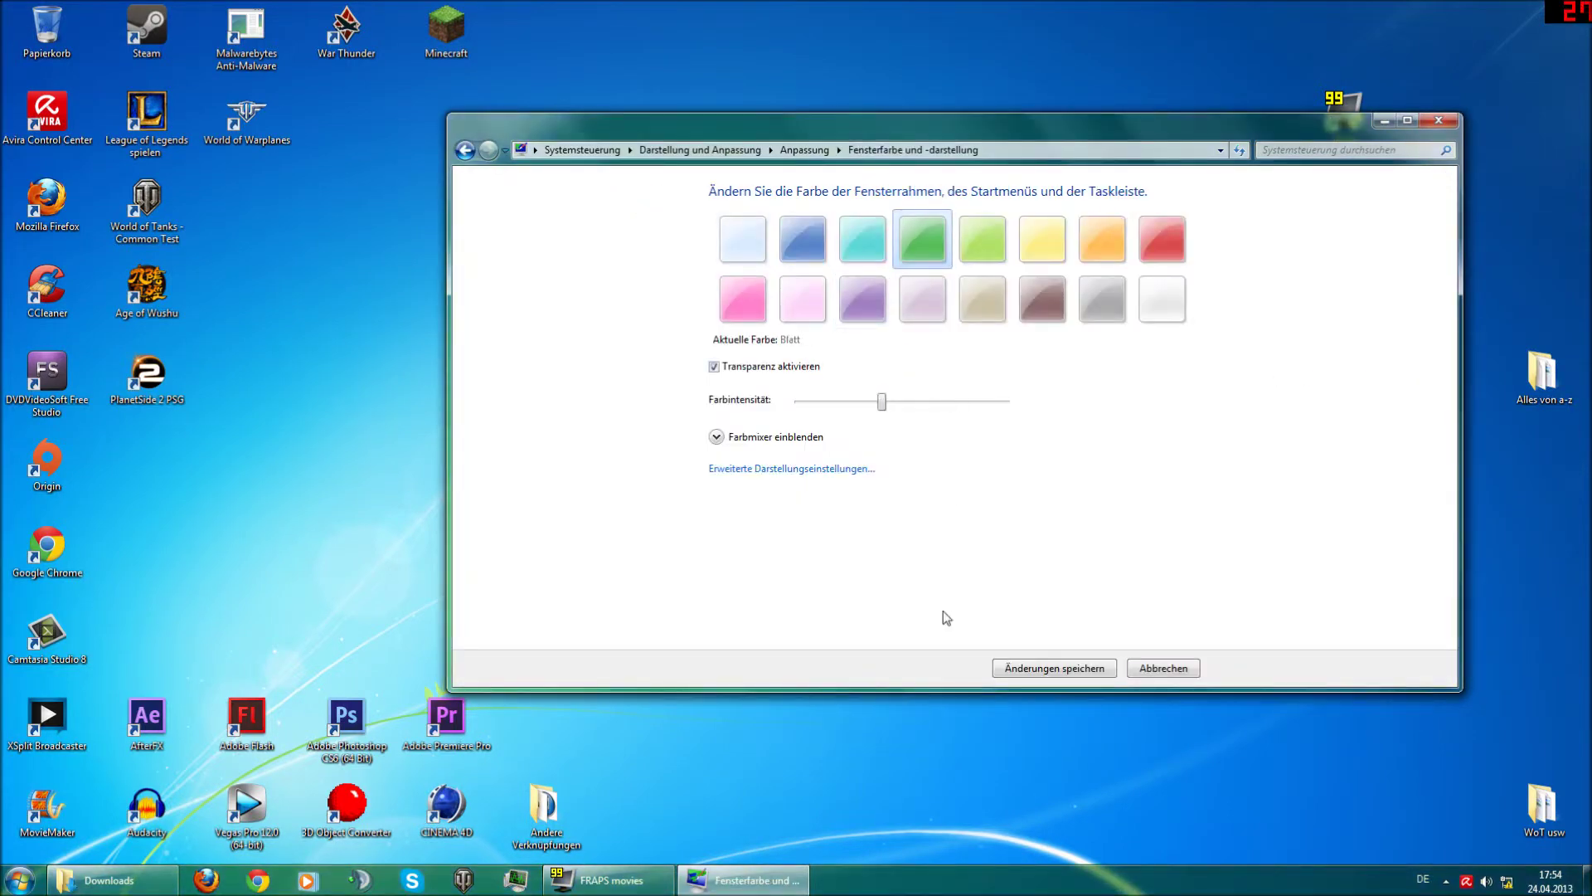
left_click_drag(858, 124, 718, 58)
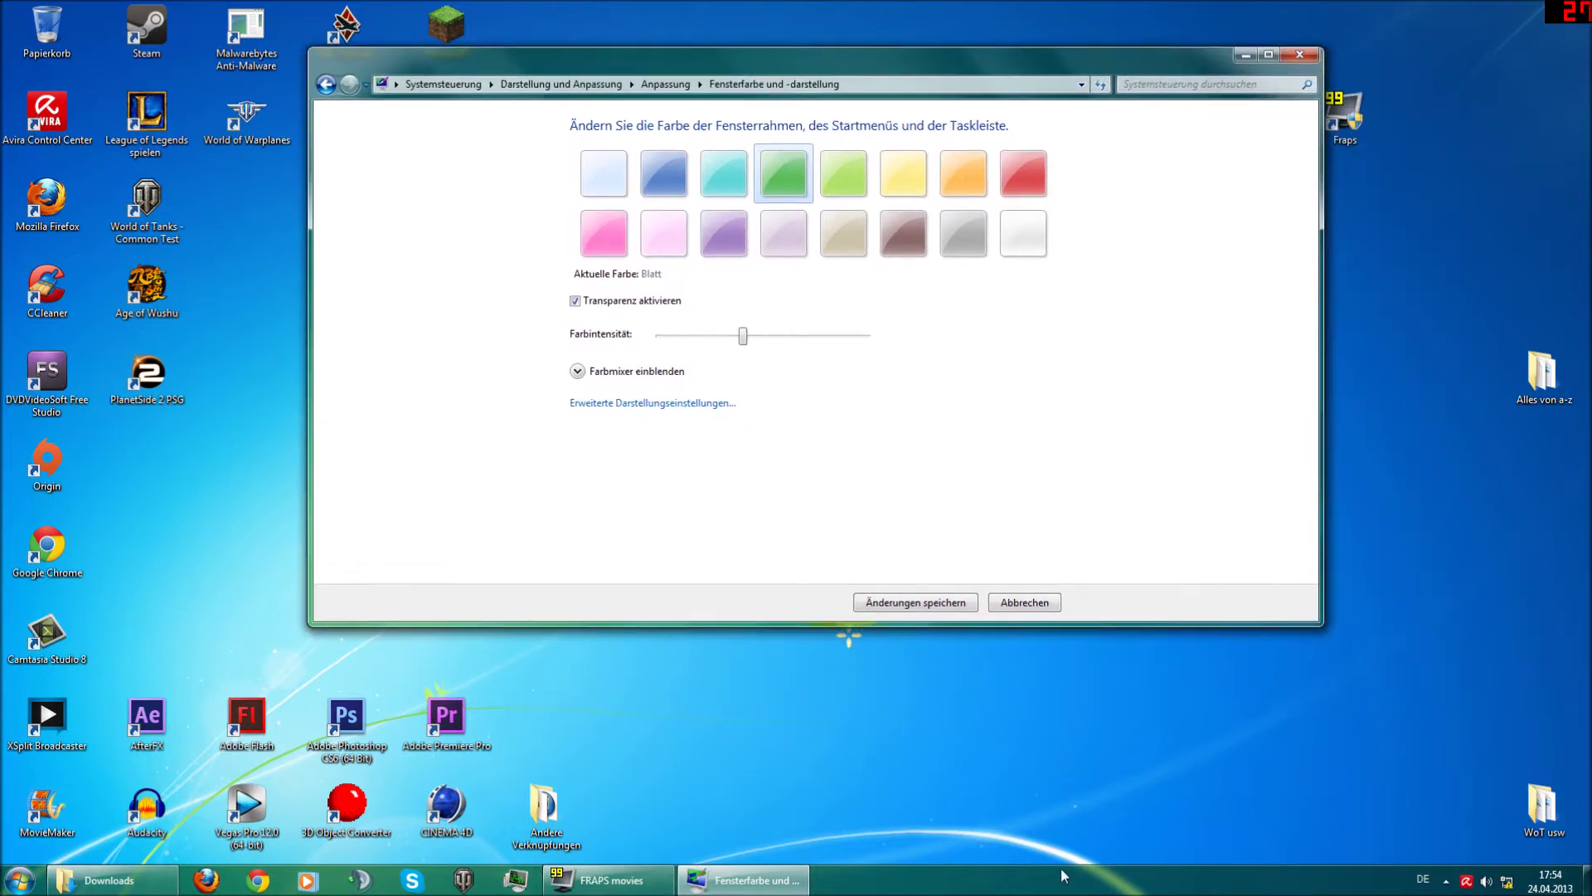
Disable window transparency and use the colour mixer to create a purple tone at maximum colour intensity.
left_click(575, 301)
mouse_move(743, 336)
left_mouse_down()
mouse_move(867, 336)
mouse_move(578, 343)
mouse_move(764, 336)
left_mouse_up()
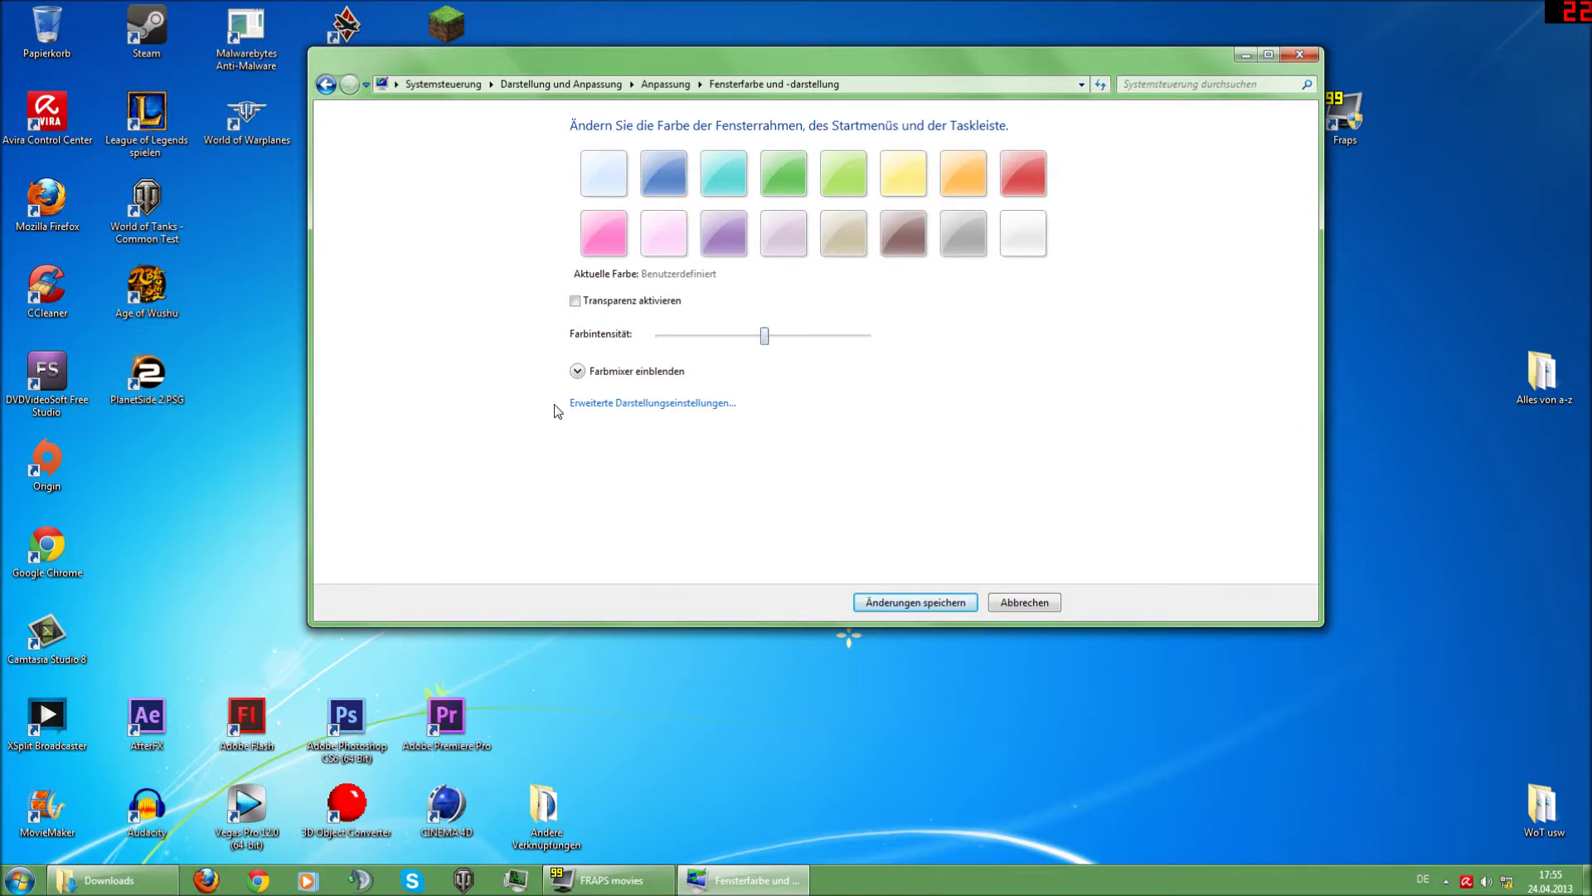
left_click(578, 372)
left_click_drag(726, 408, 978, 483)
left_click_drag(765, 336, 1041, 378)
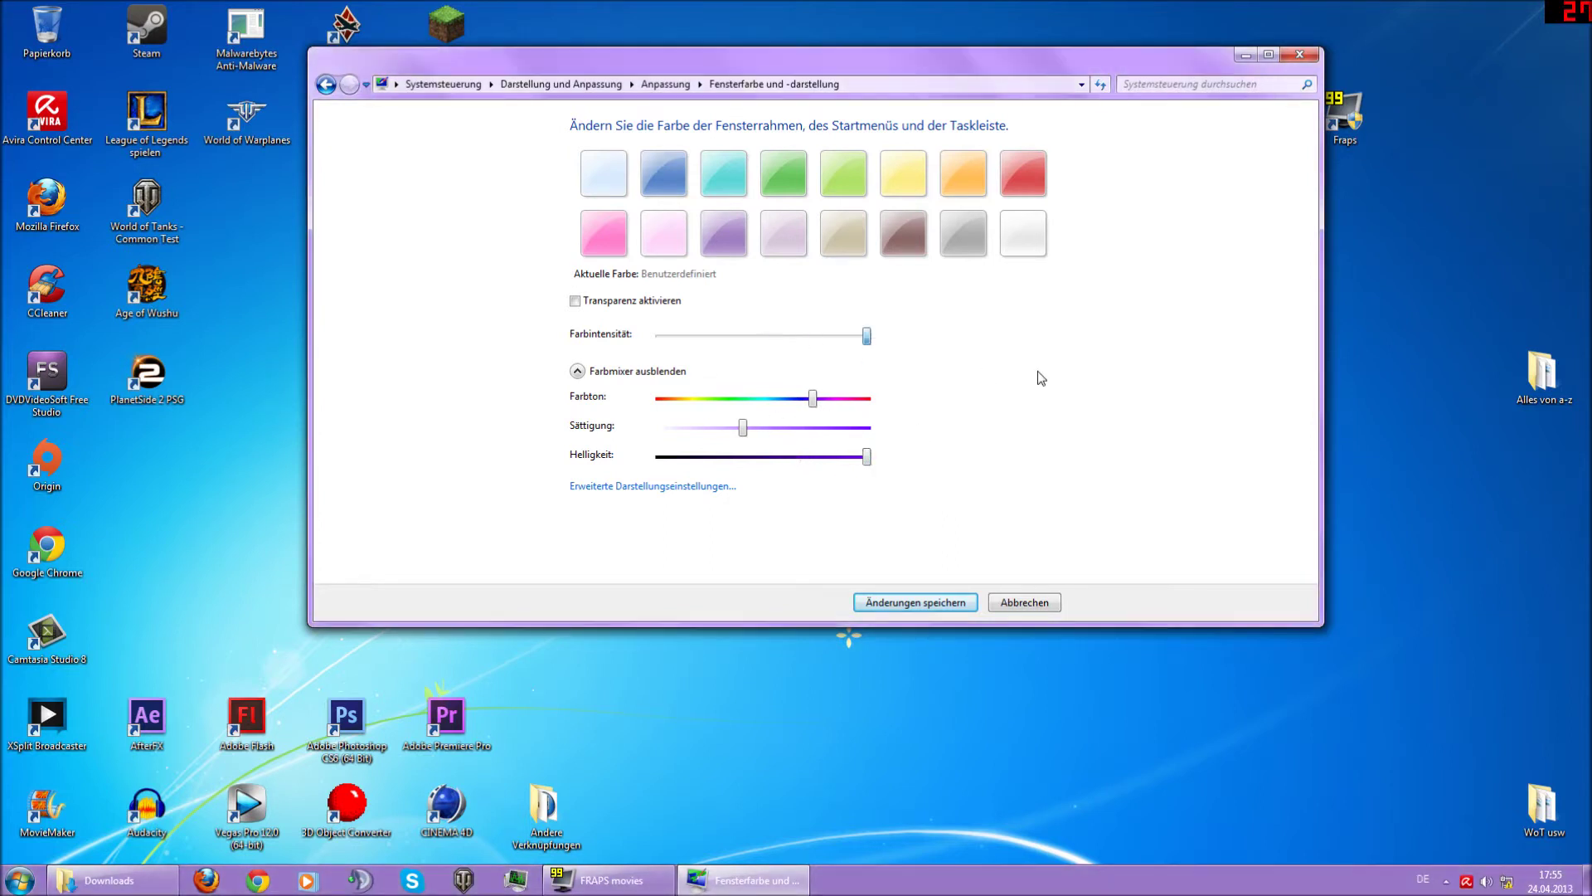
Lower the purple's brightness slightly, raise its saturation, save the window colour and close the personalization settings.
left_click_drag(867, 459, 850, 459)
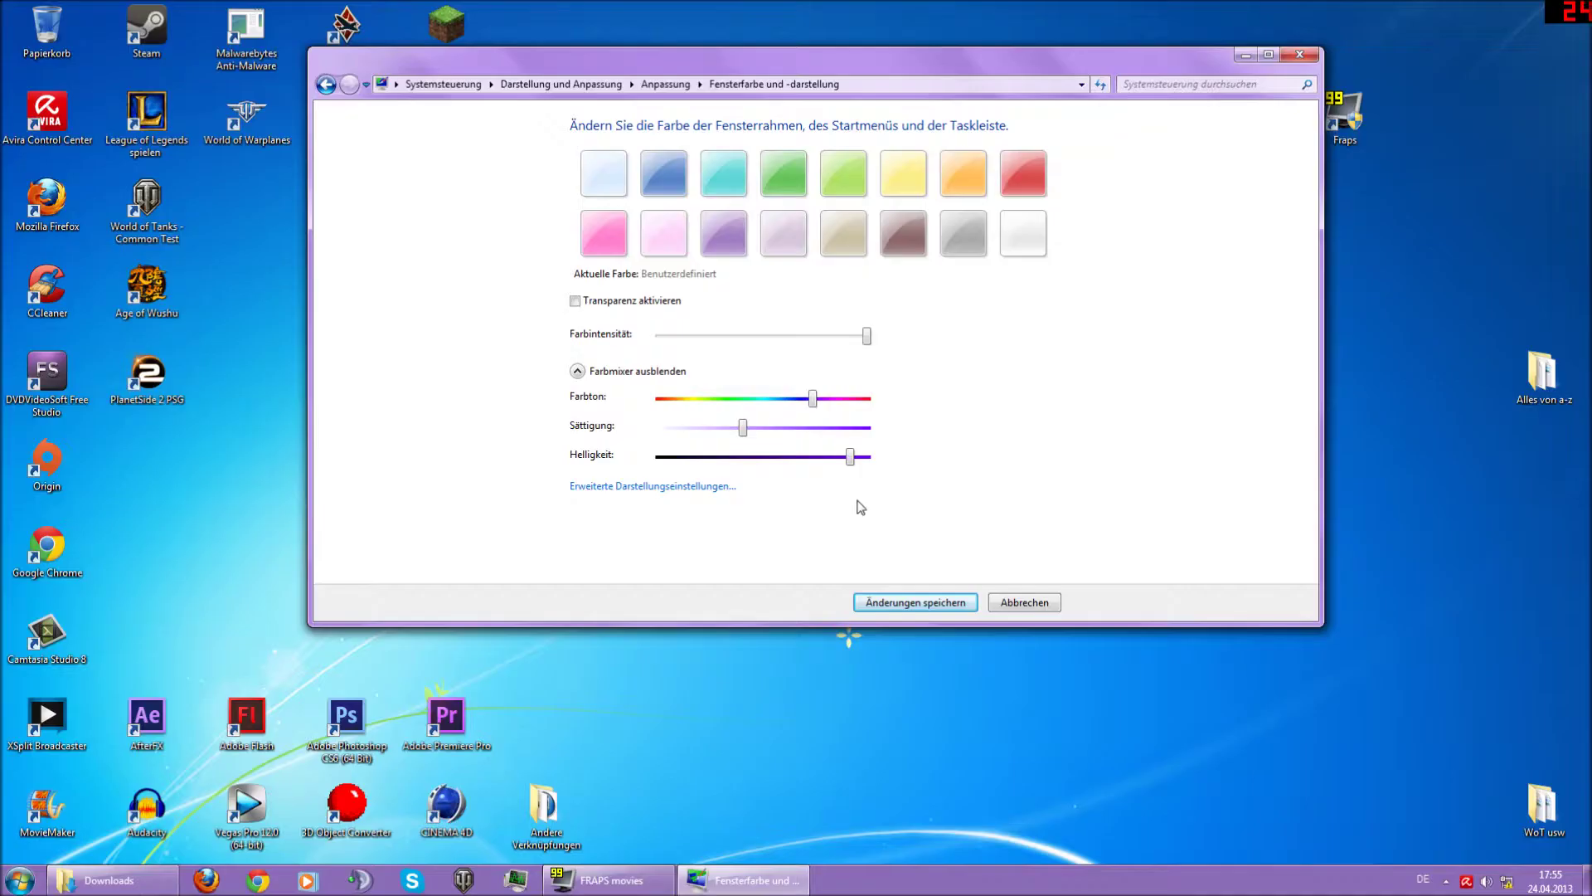
left_click_drag(744, 429, 827, 431)
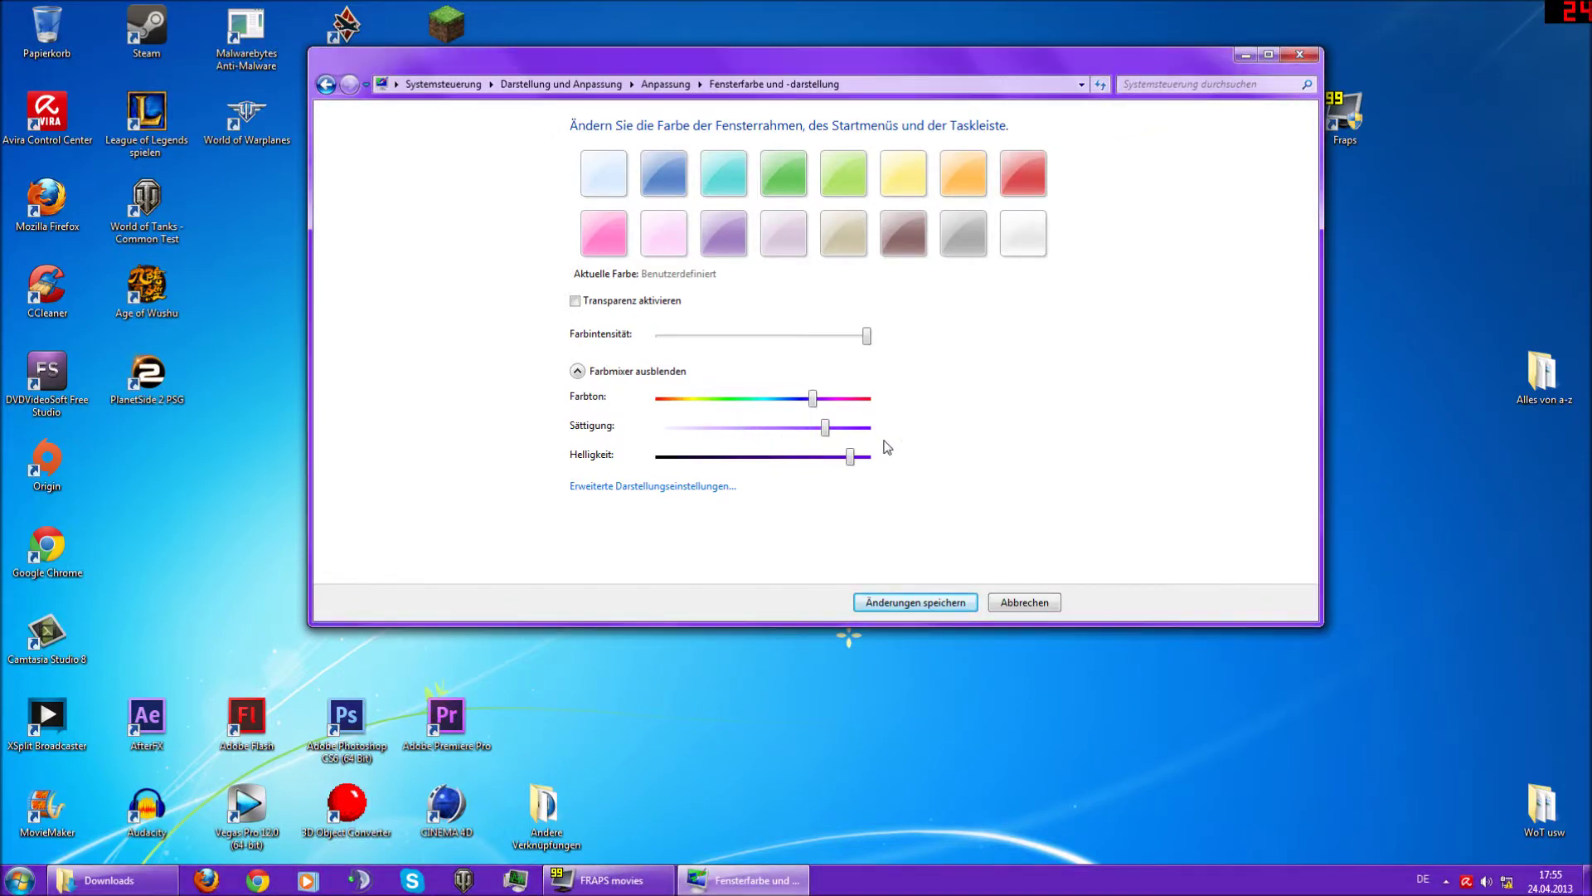
left_click(912, 608)
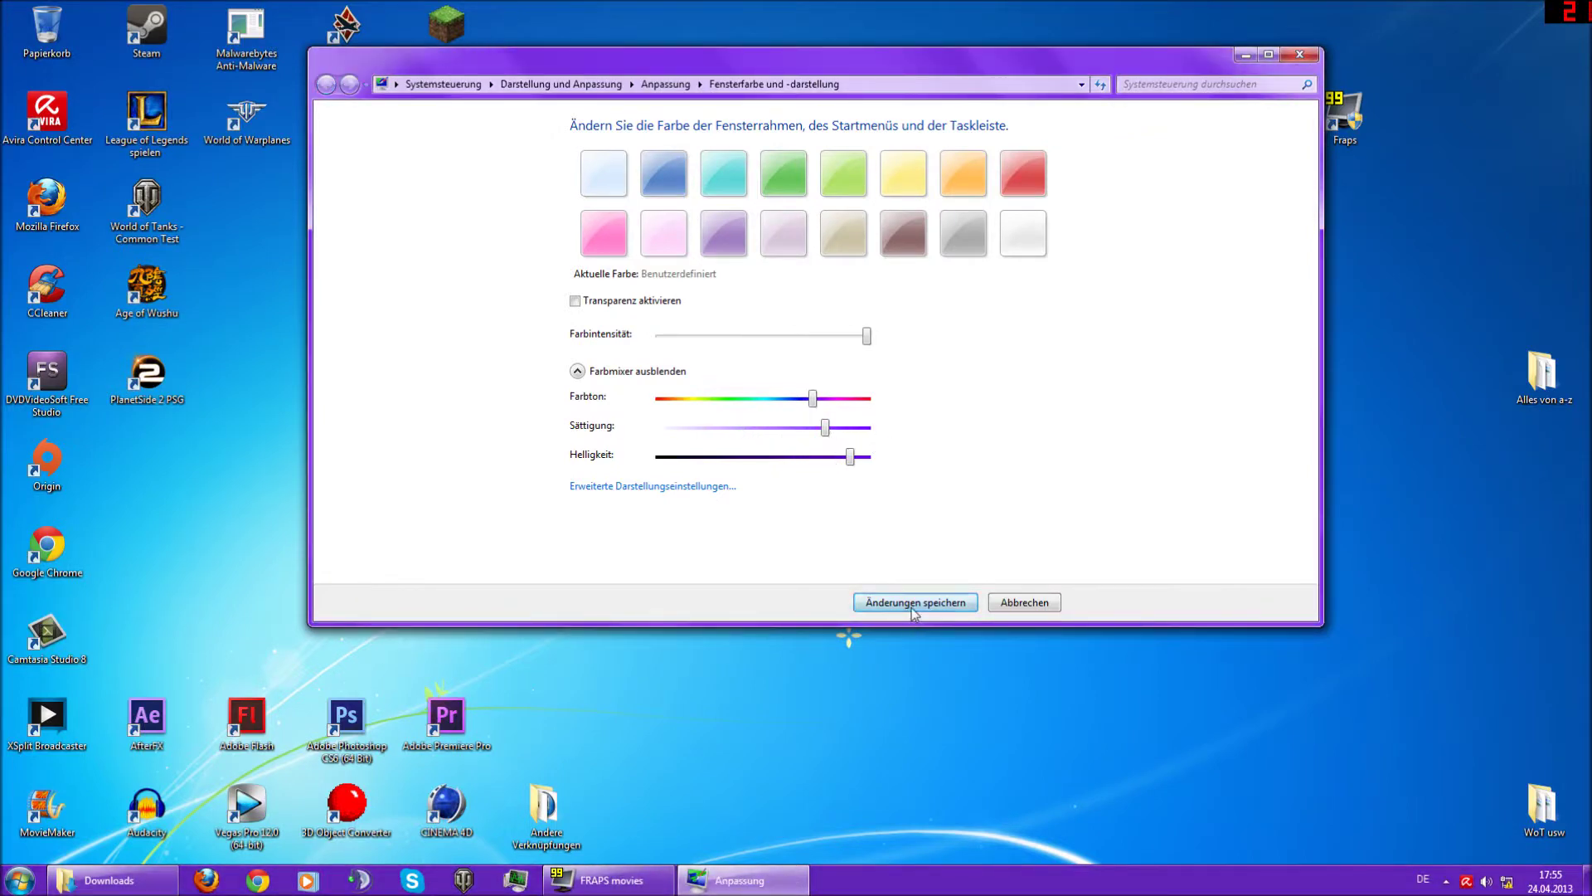
left_click(1289, 55)
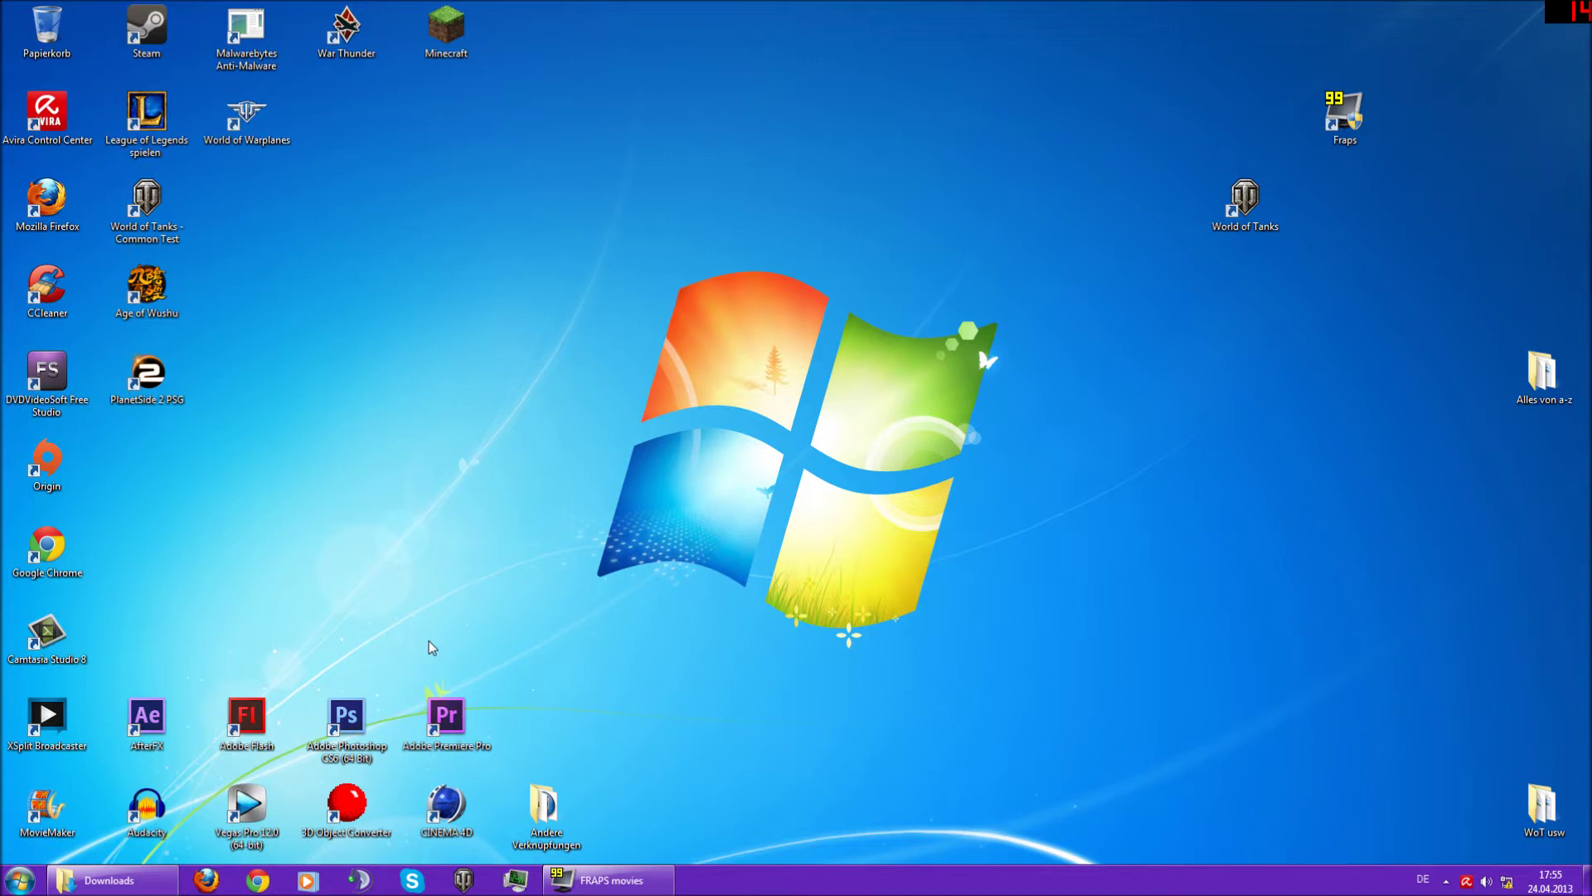
left_click_drag(597, 250, 997, 630)
left_click(610, 879)
left_click(973, 290)
left_click_drag(657, 288, 600, 300)
Extract placebo_for_windows_7_by_solmiler-d346dad.rar from the Downloads folder into its own folder with 7-Zip.
left_click(112, 880)
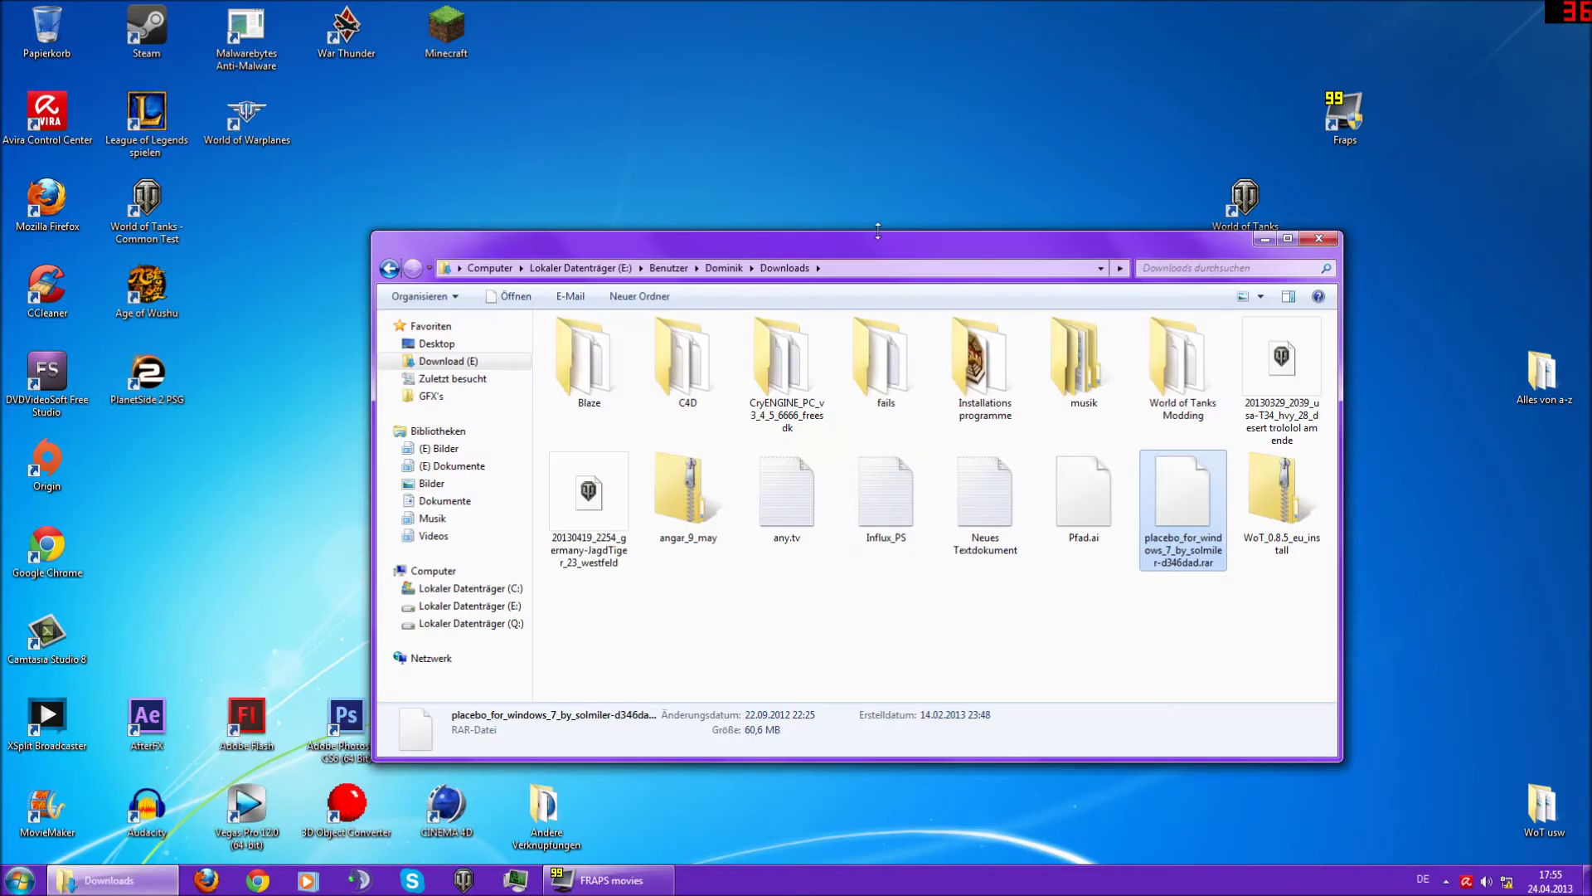
left_click_drag(866, 241, 830, 108)
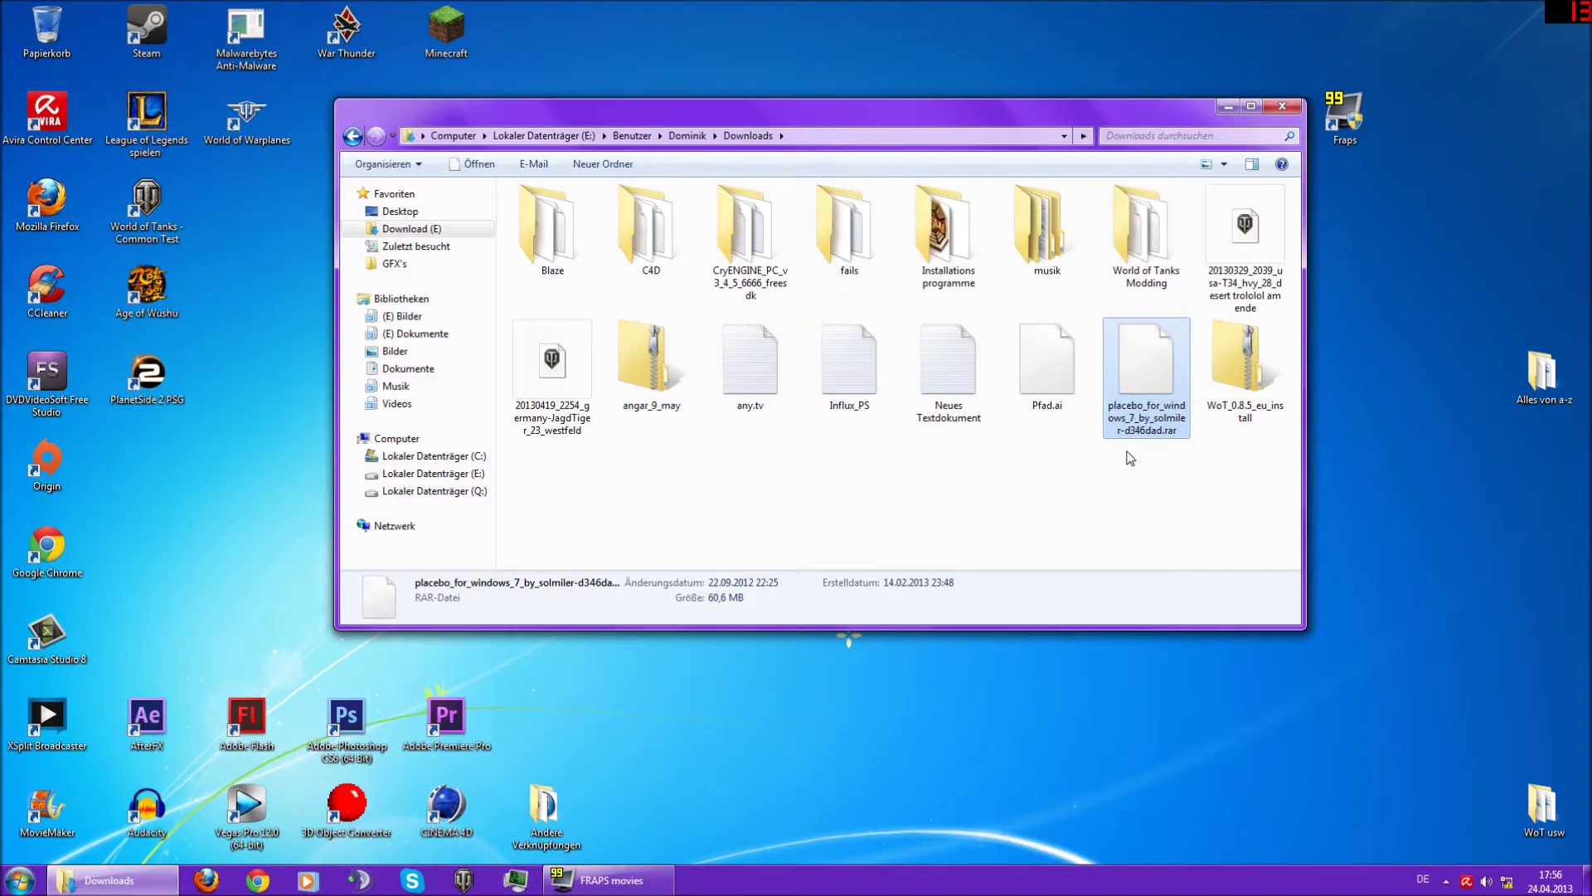
right_click(1144, 382)
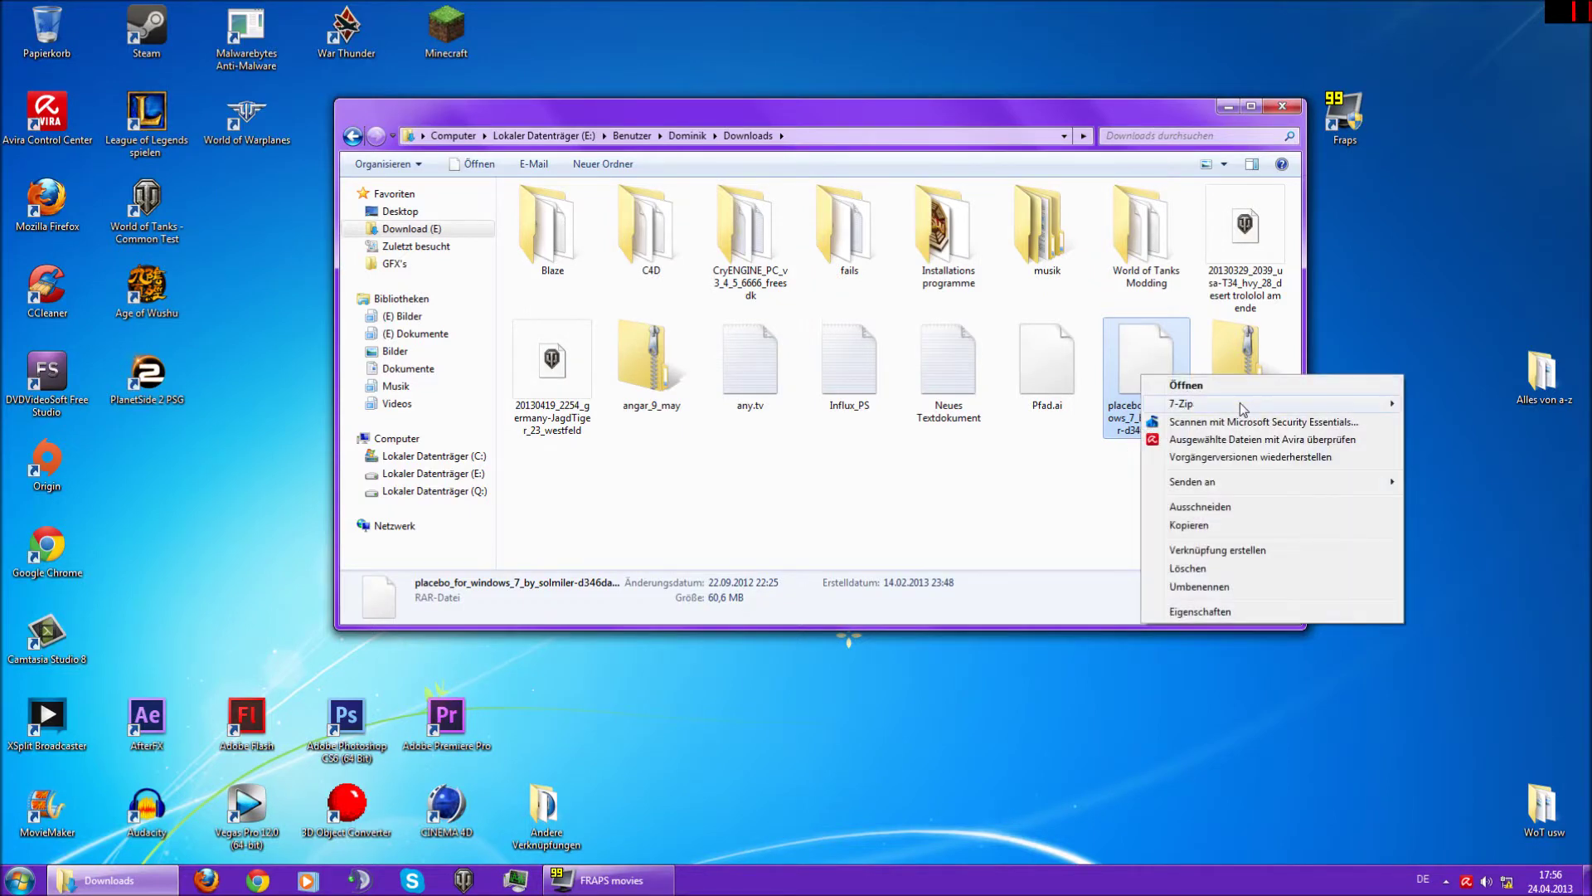
mouse_move(1239, 401)
left_click(933, 458)
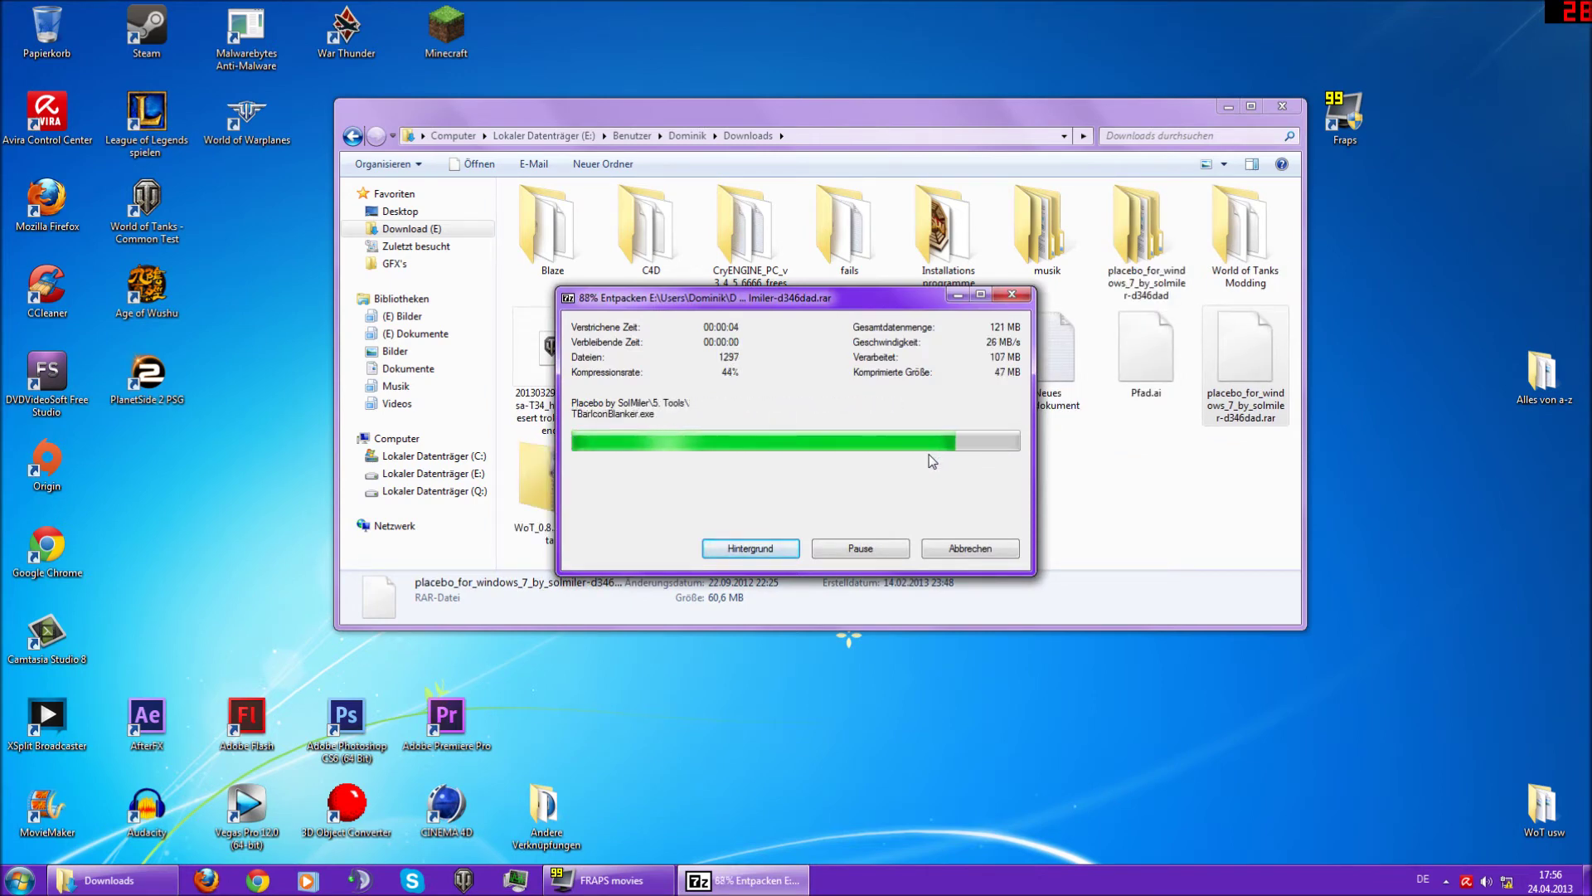
Move the Placebo archive into its extracted folder and open the Placebo by SolMiler subfolder there.
left_click_drag(1262, 370, 1148, 241)
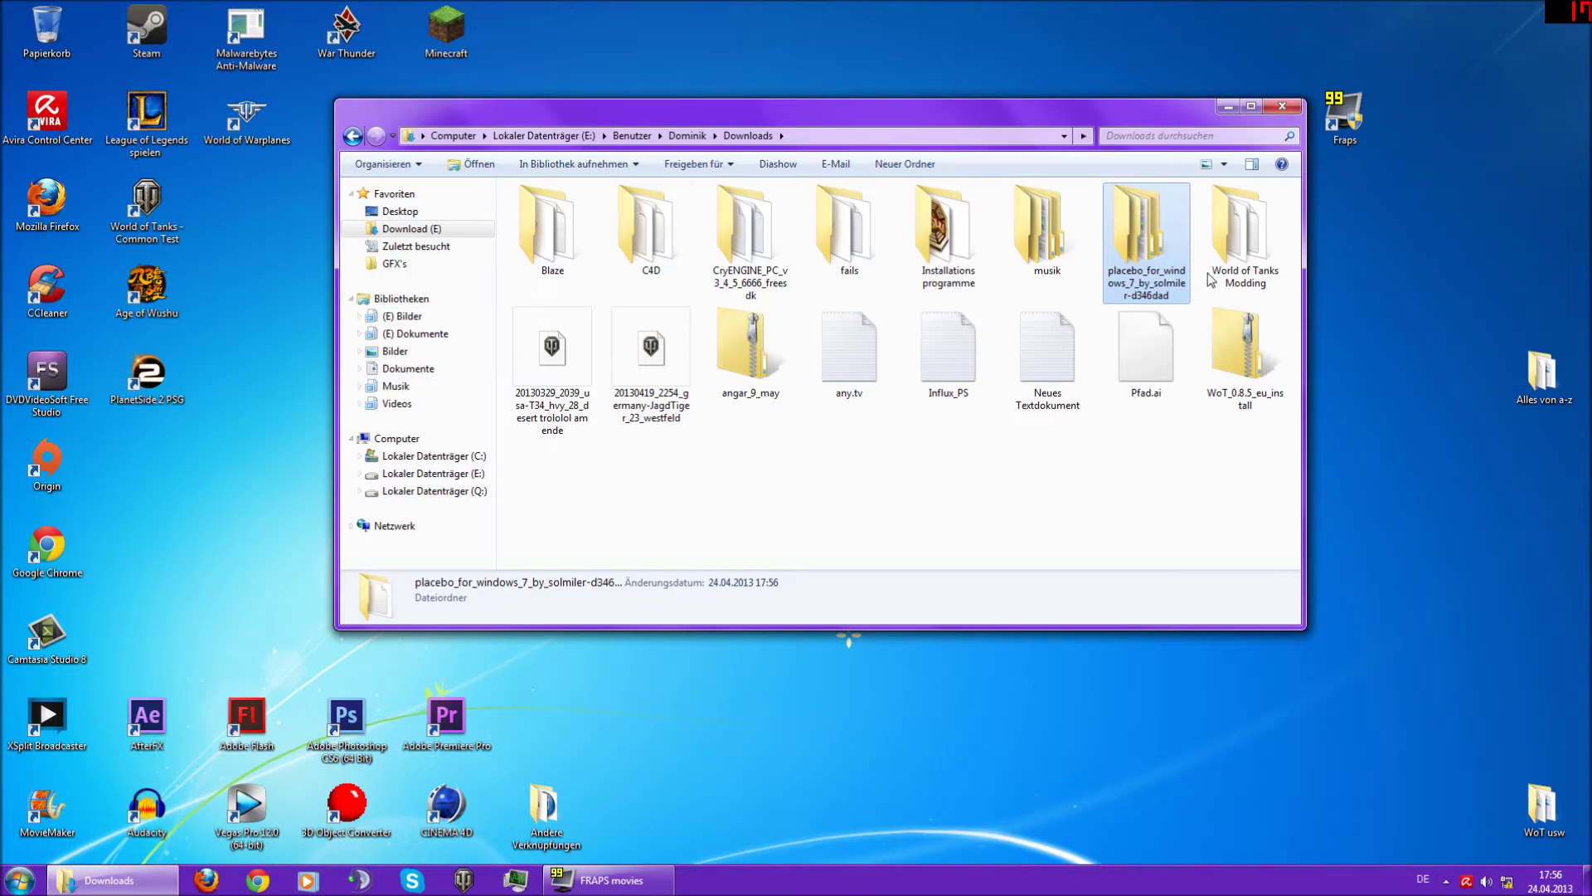
double_click(1171, 247)
double_click(581, 212)
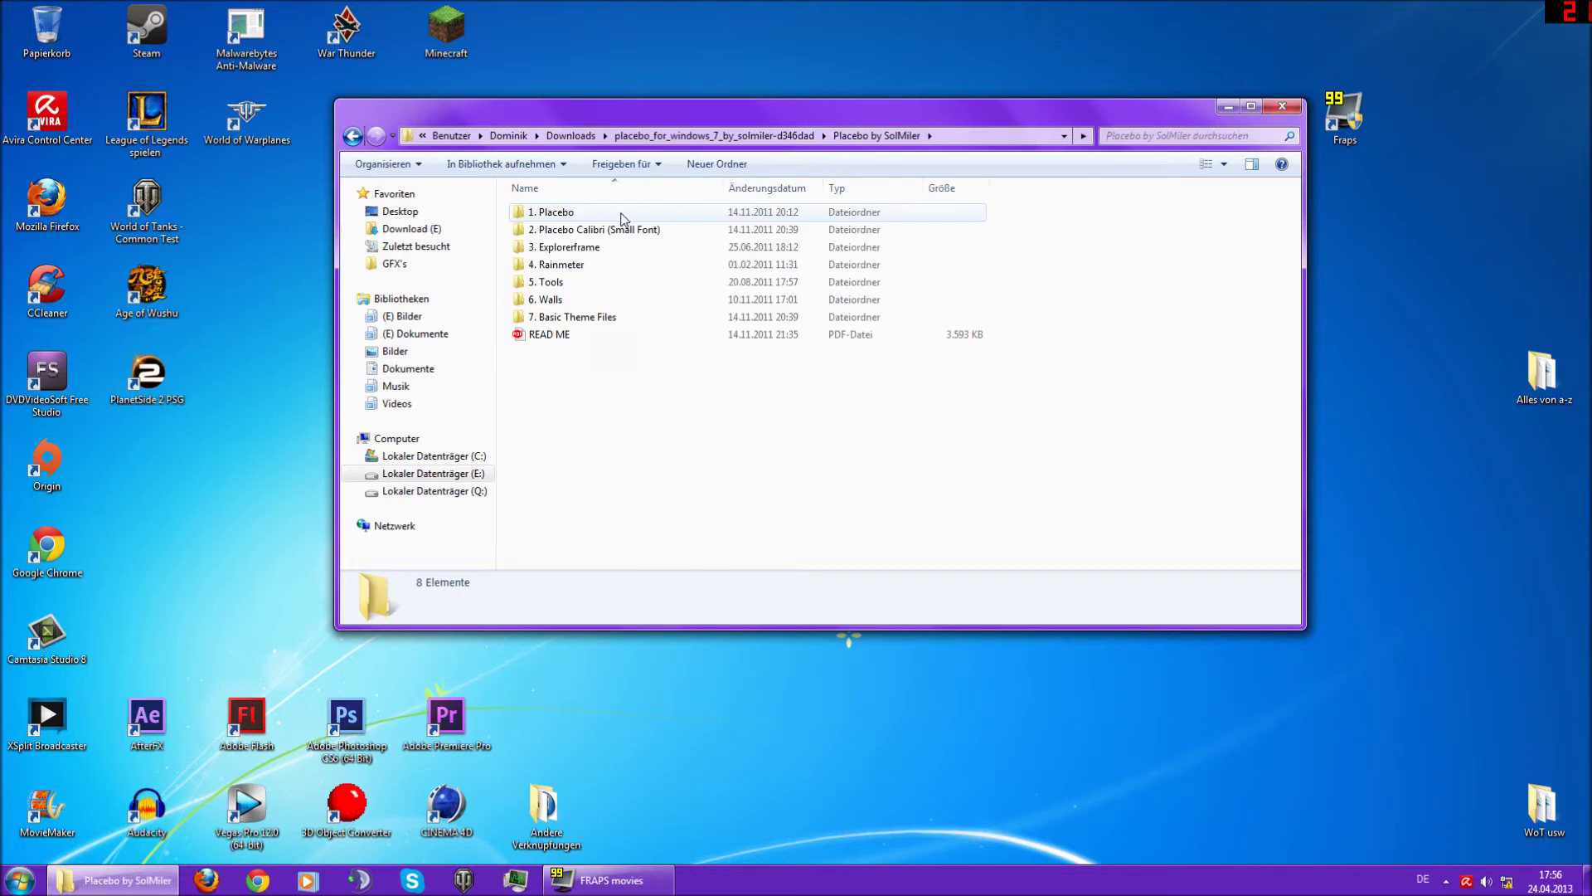
Open the READ ME PDF and read the contents list and the Placebo Visual Style overview.
left_click(569, 342)
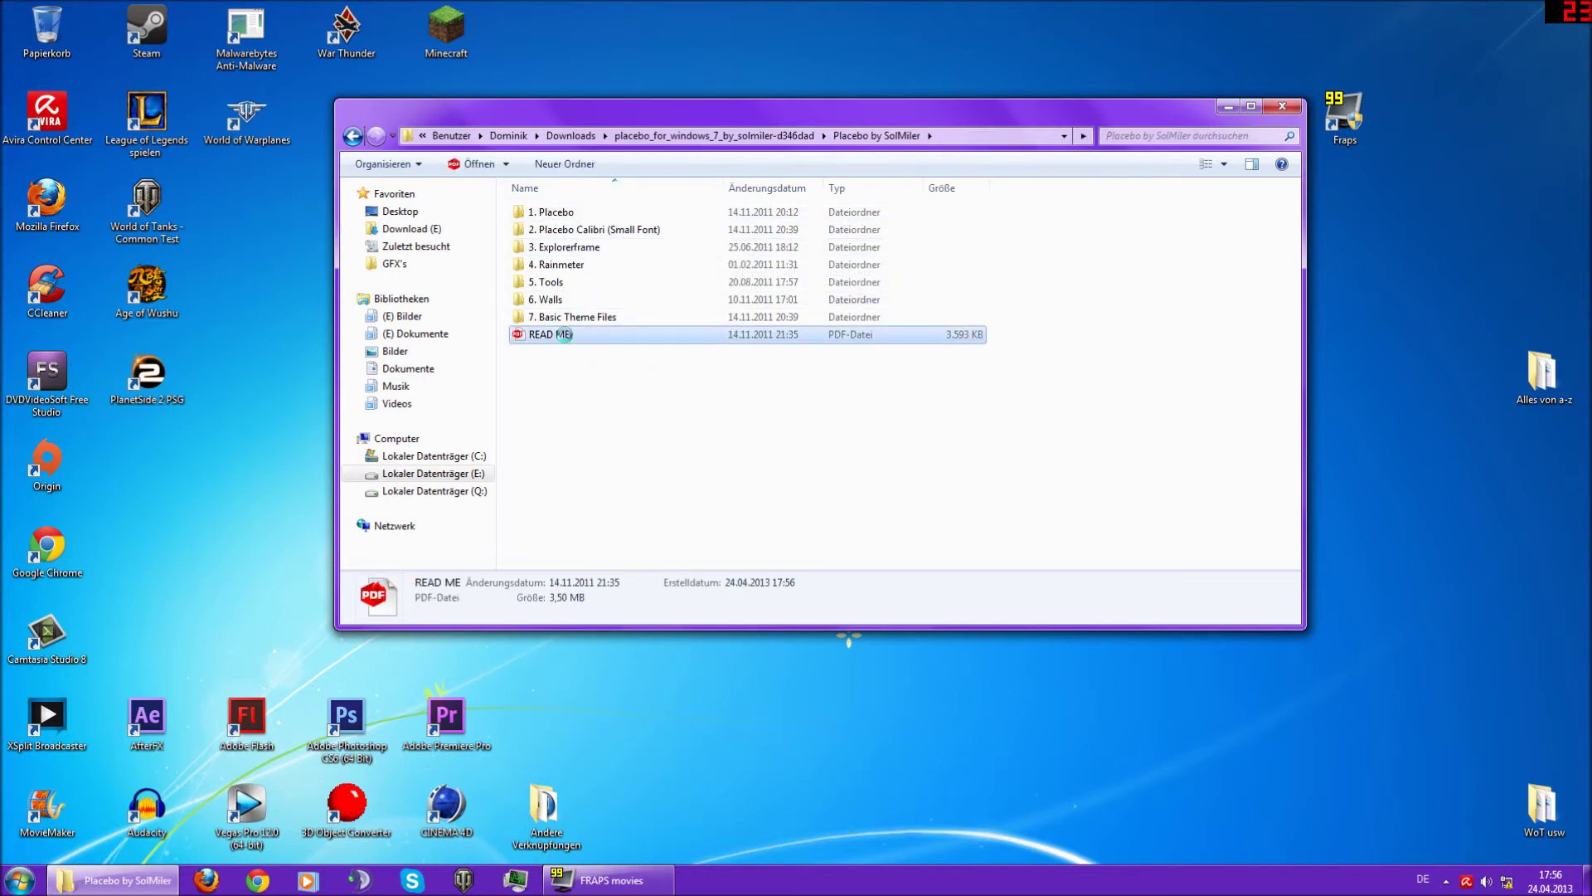
double_click(563, 334)
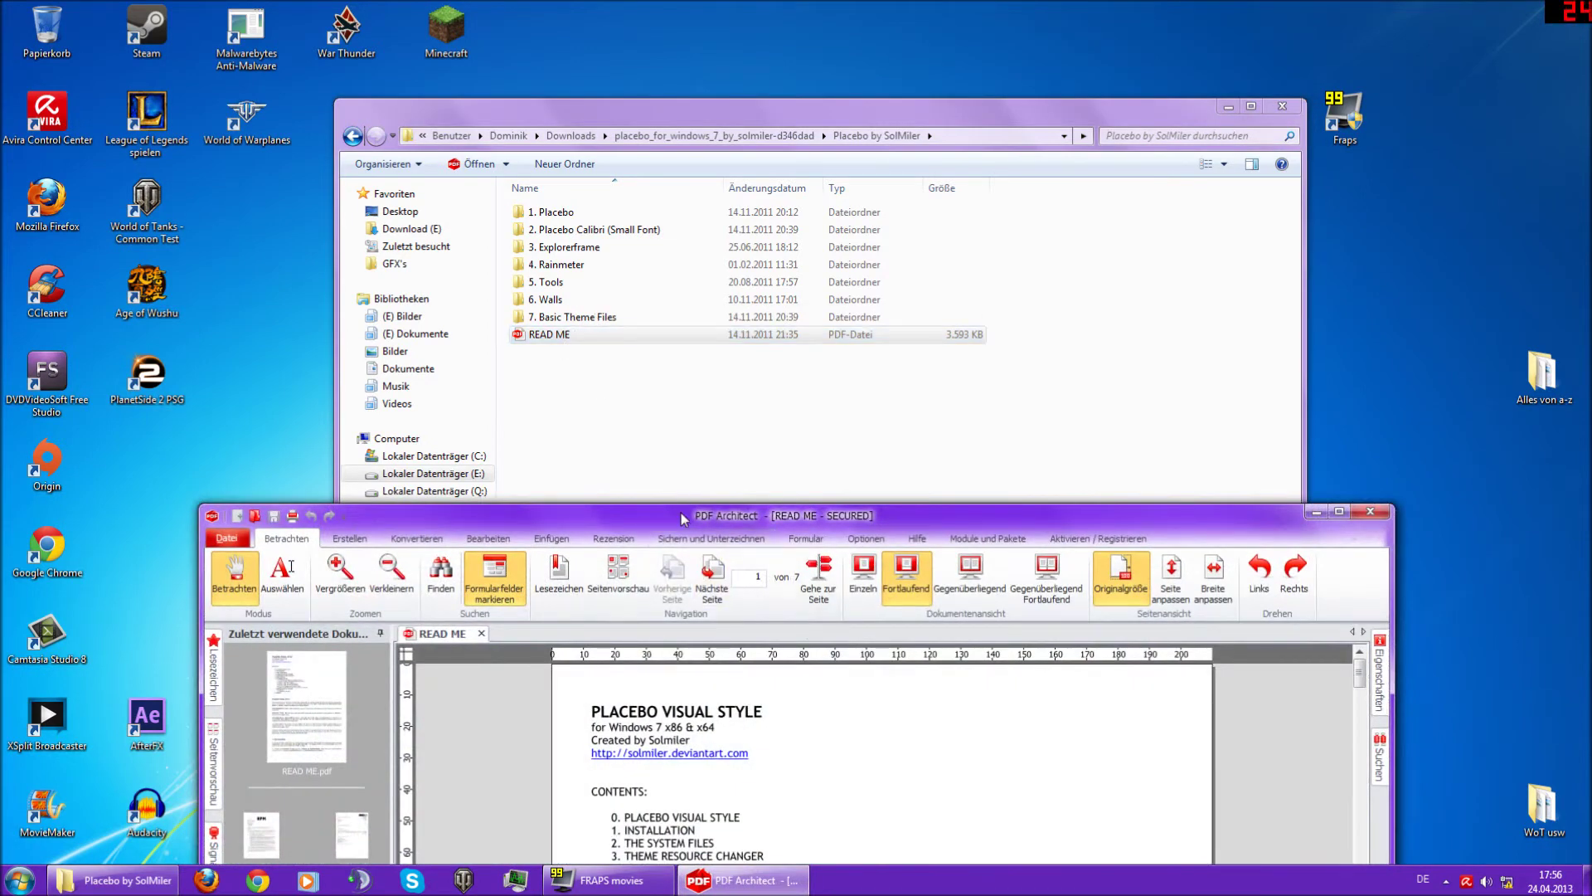
left_click_drag(677, 515, 667, 58)
scroll(760, 445, "down", 5)
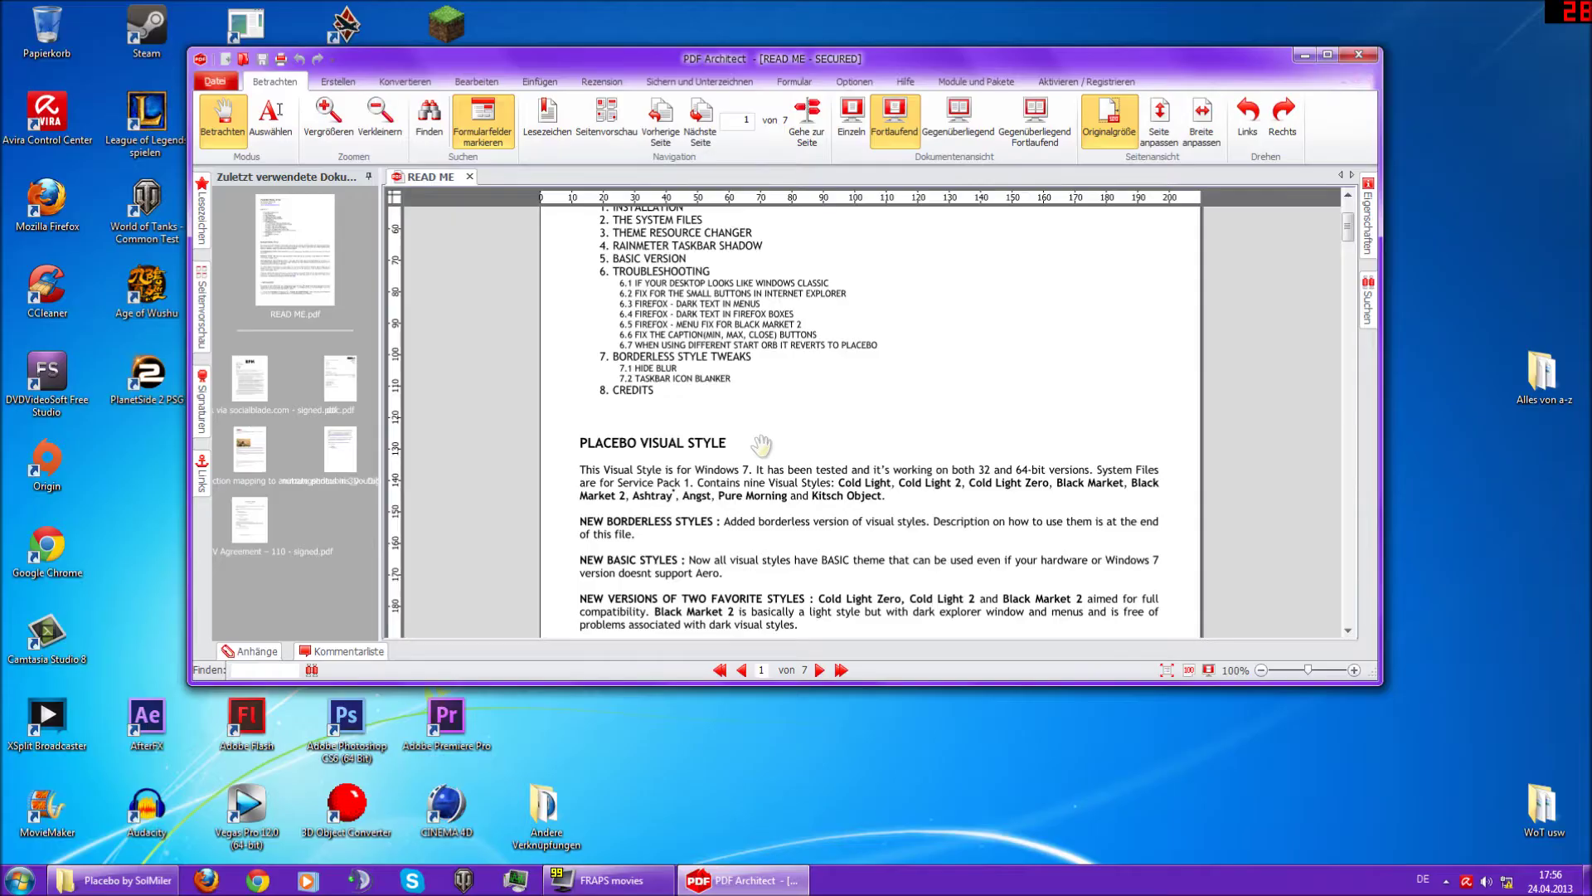
scroll(760, 445, "down", 4)
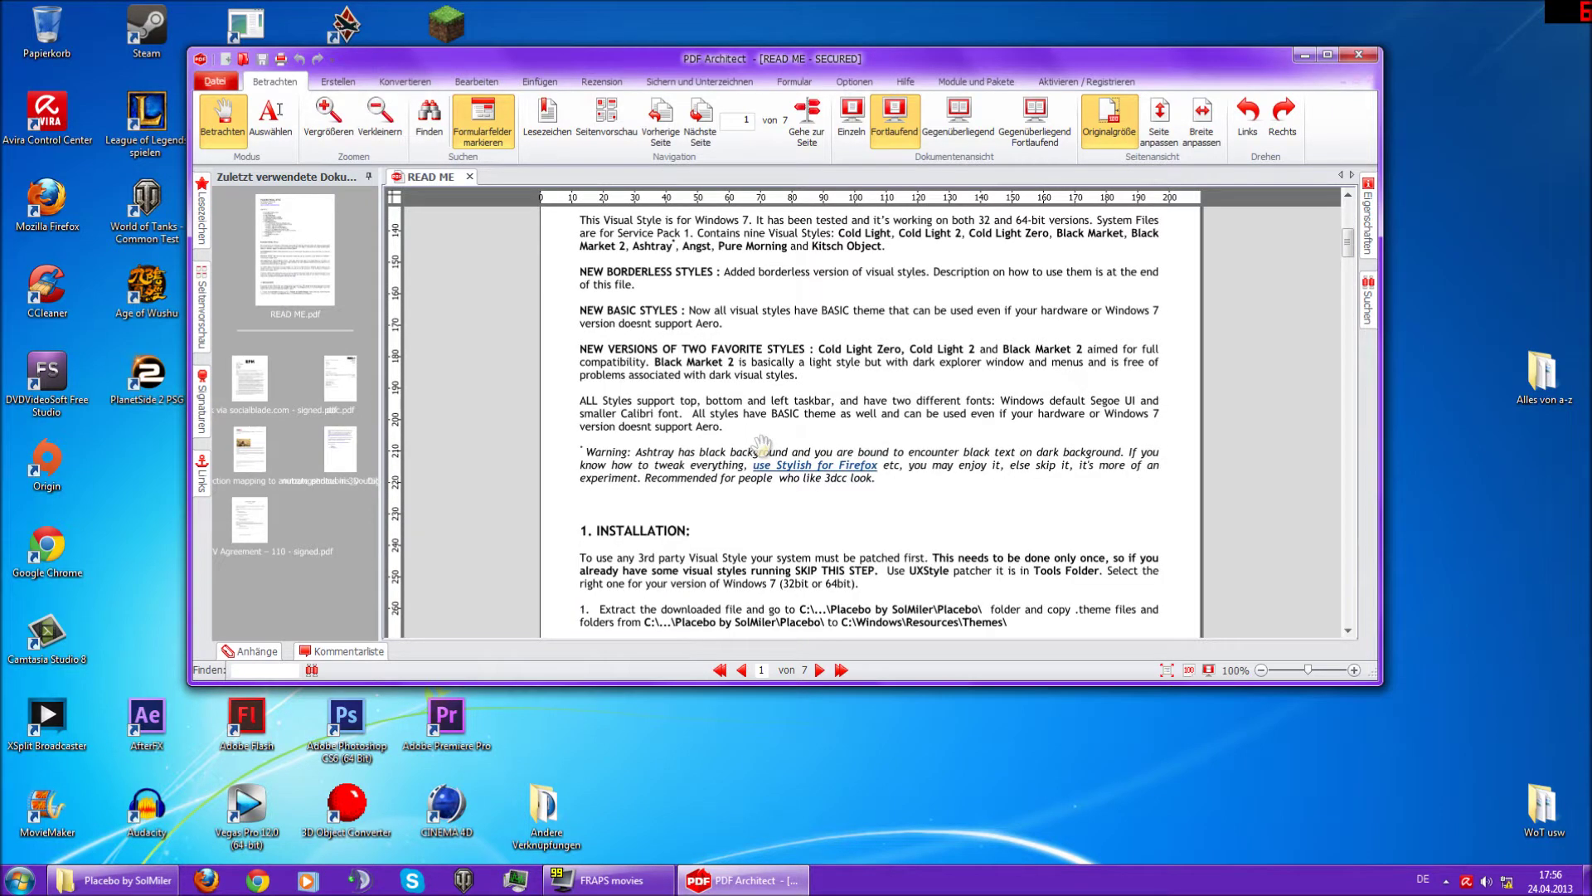
scroll(761, 445, "up", 2)
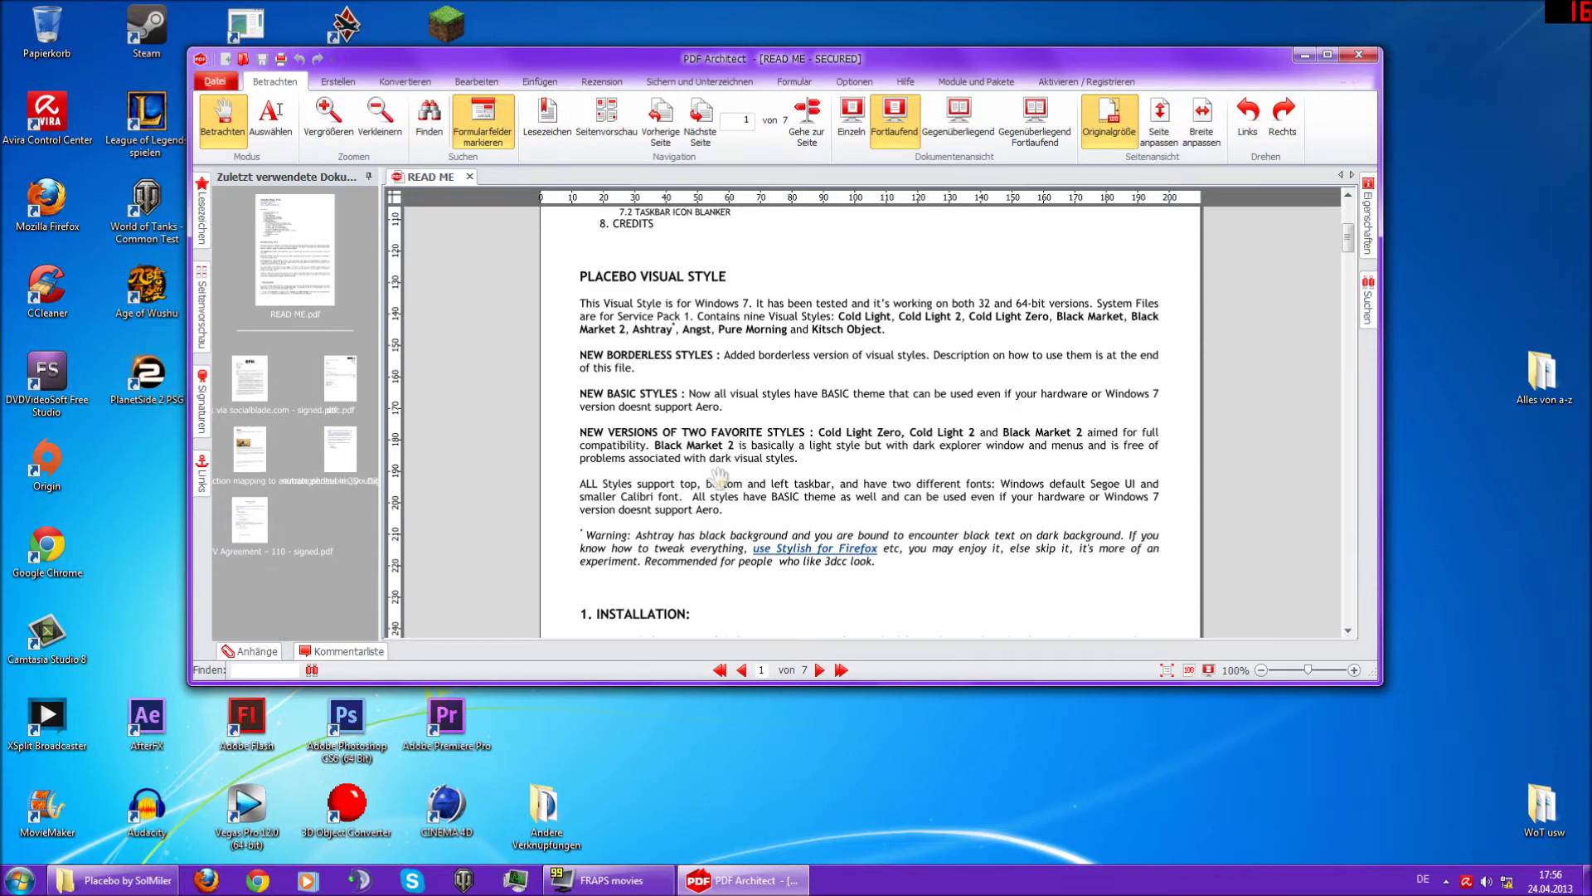
scroll(716, 479, "up", 1)
scroll(682, 508, "down", 1)
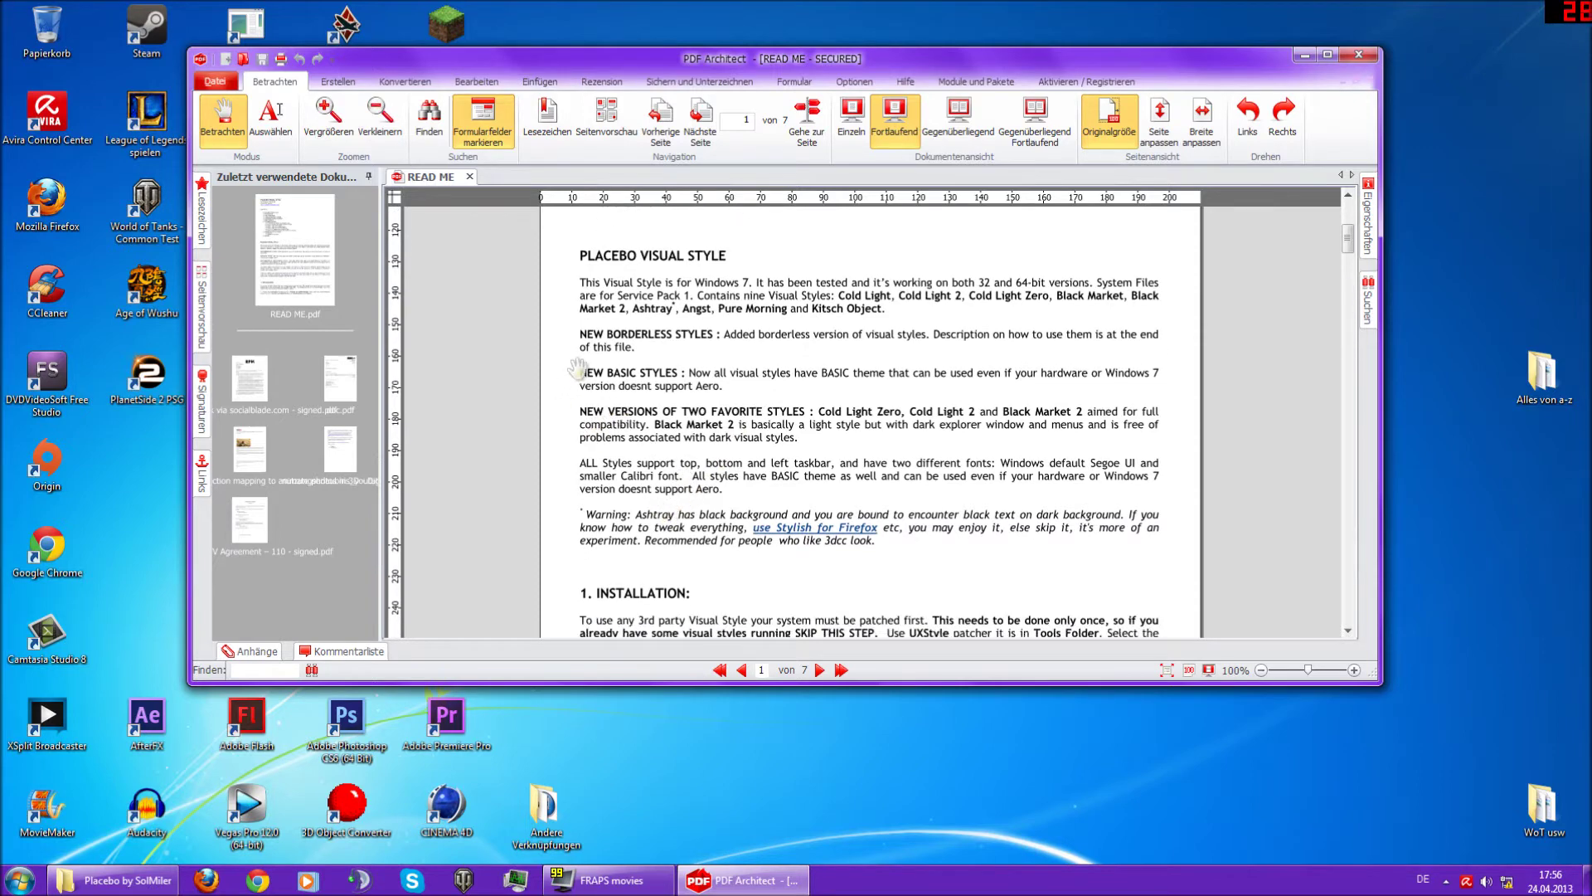
Read the READ ME's installation, system files and Rainmeter taskbar shadow sections, and close the PDF.
scroll(695, 522, "down", 10)
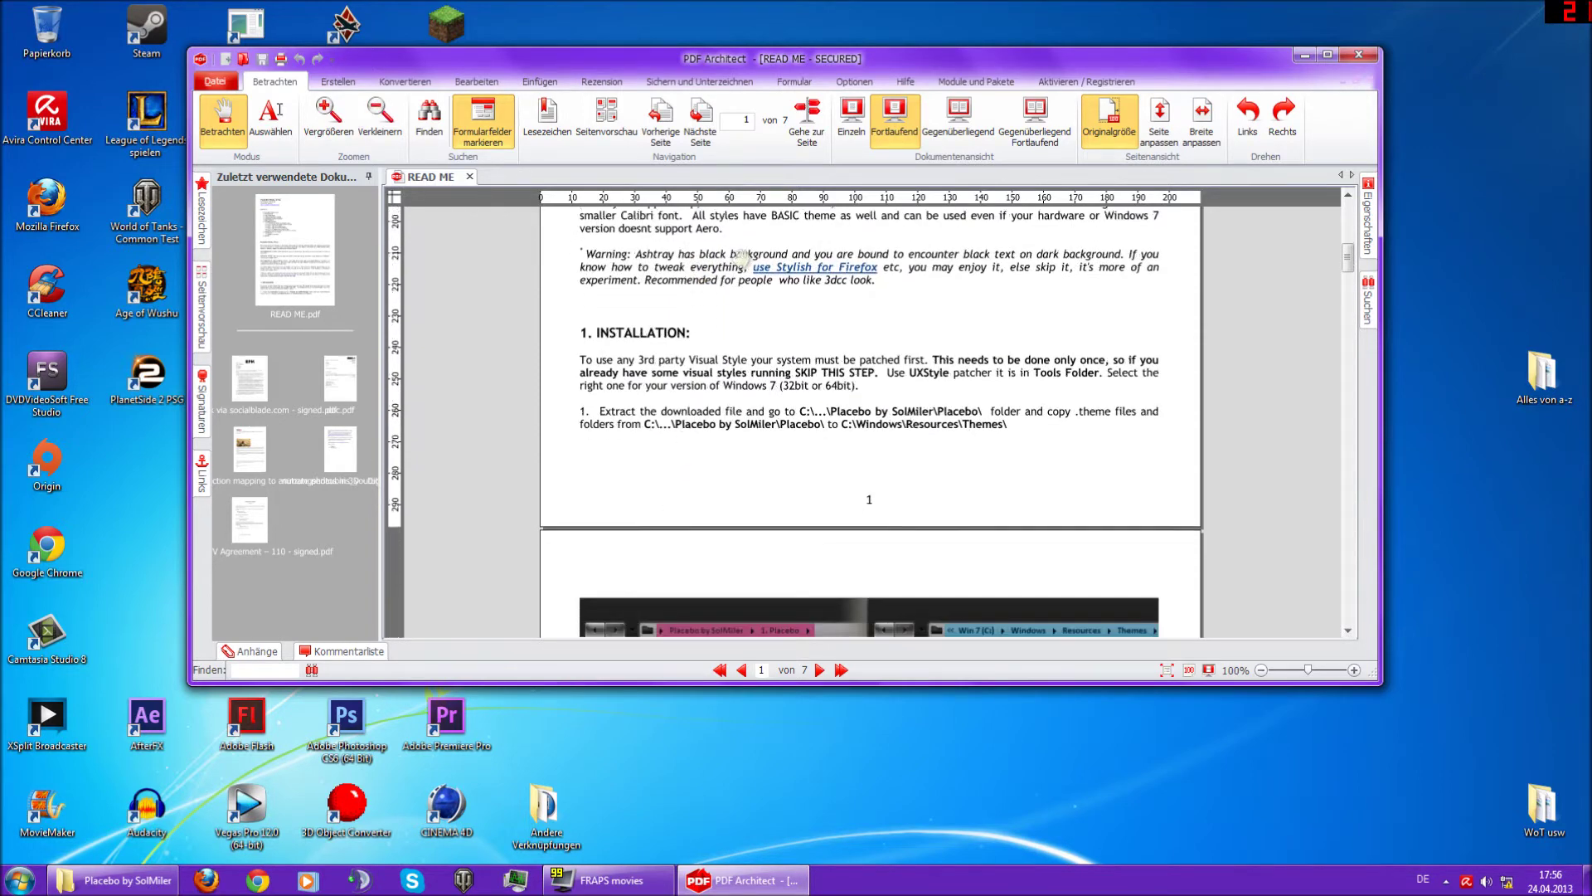
scroll(698, 496, "down", 2)
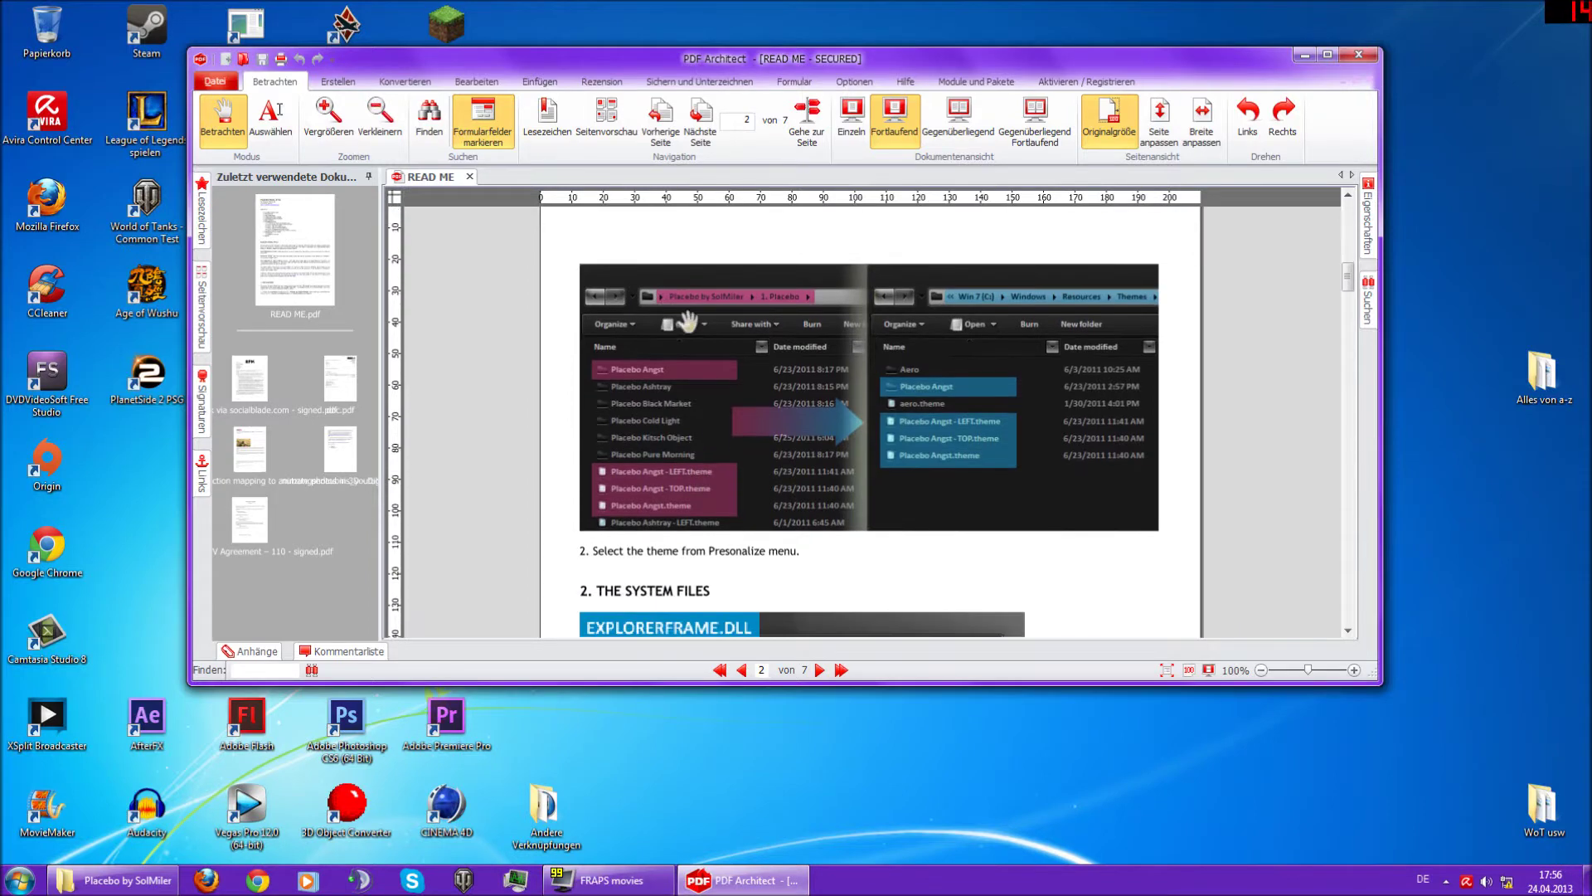
scroll(726, 542, "down", 5)
scroll(730, 549, "down", 10)
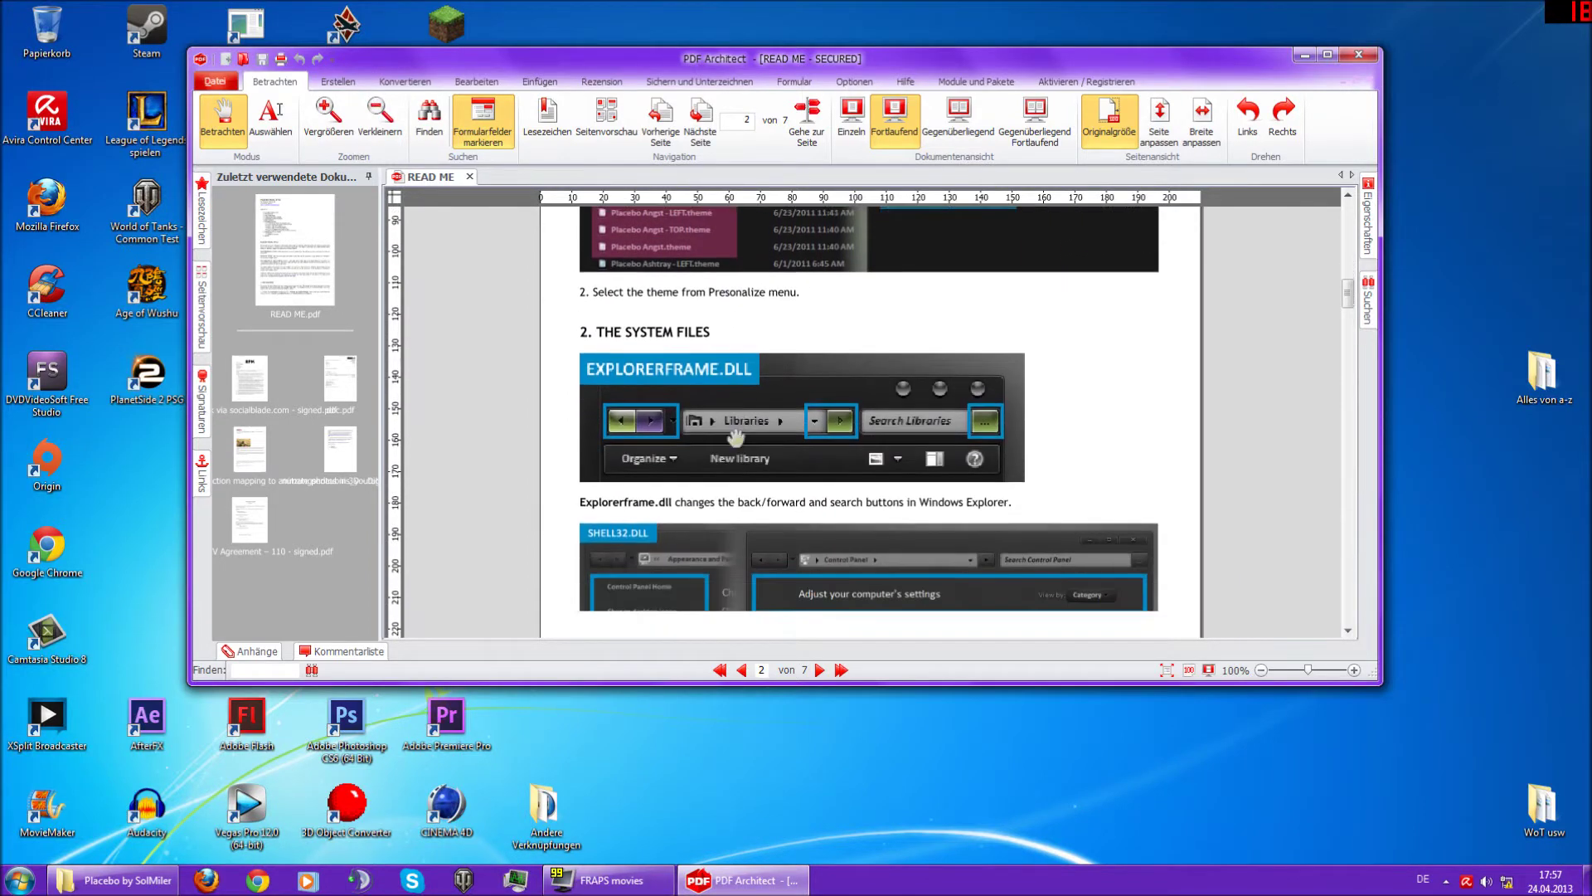
scroll(701, 543, "down", 12)
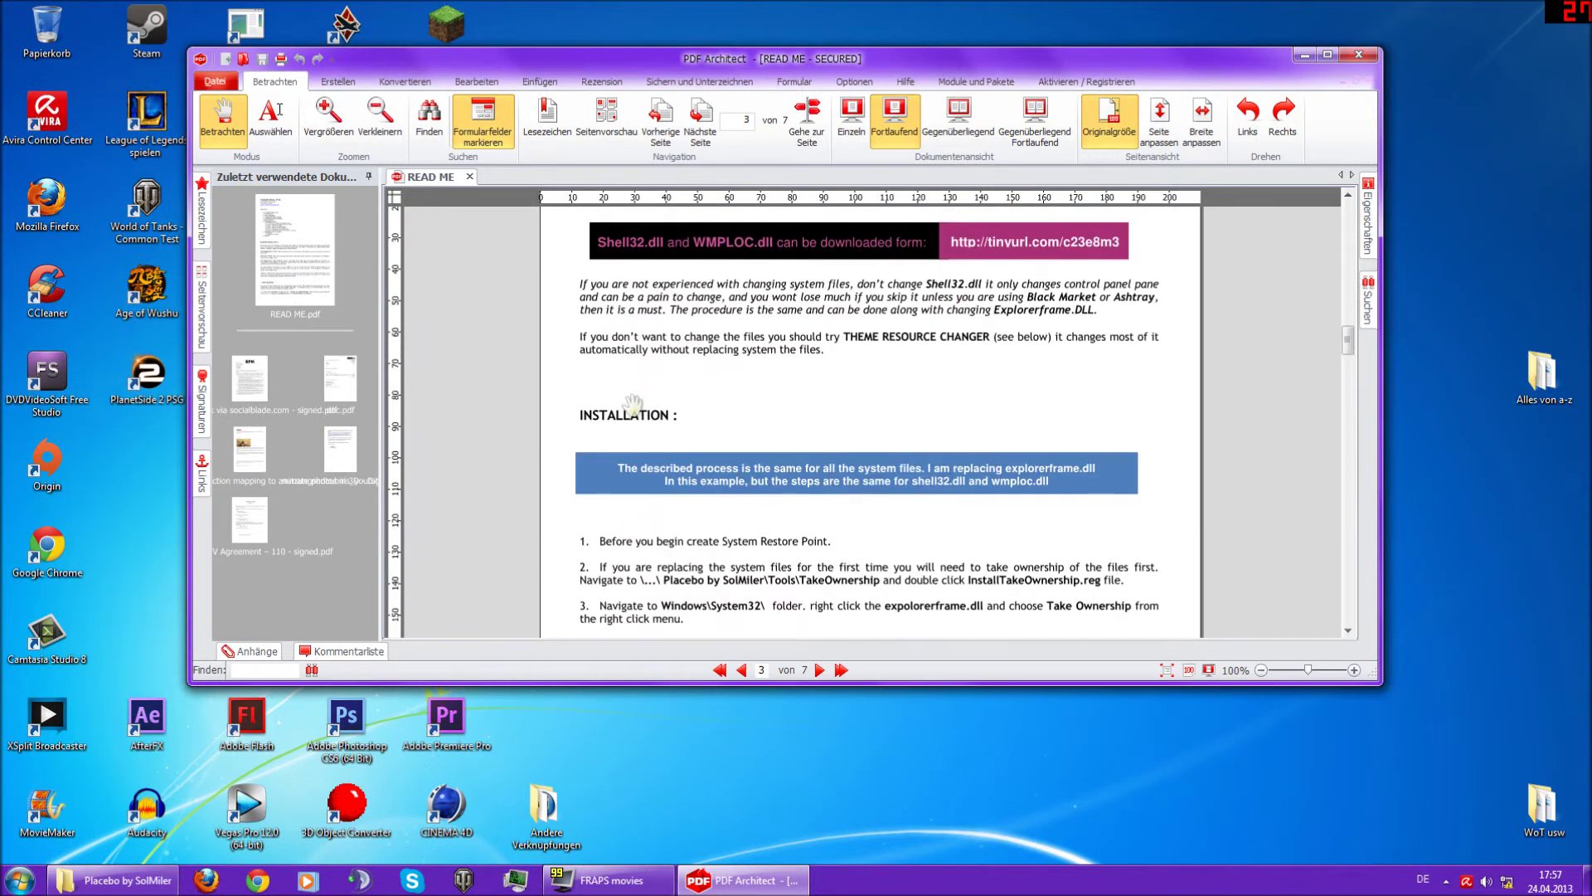
scroll(585, 559, "up", 2)
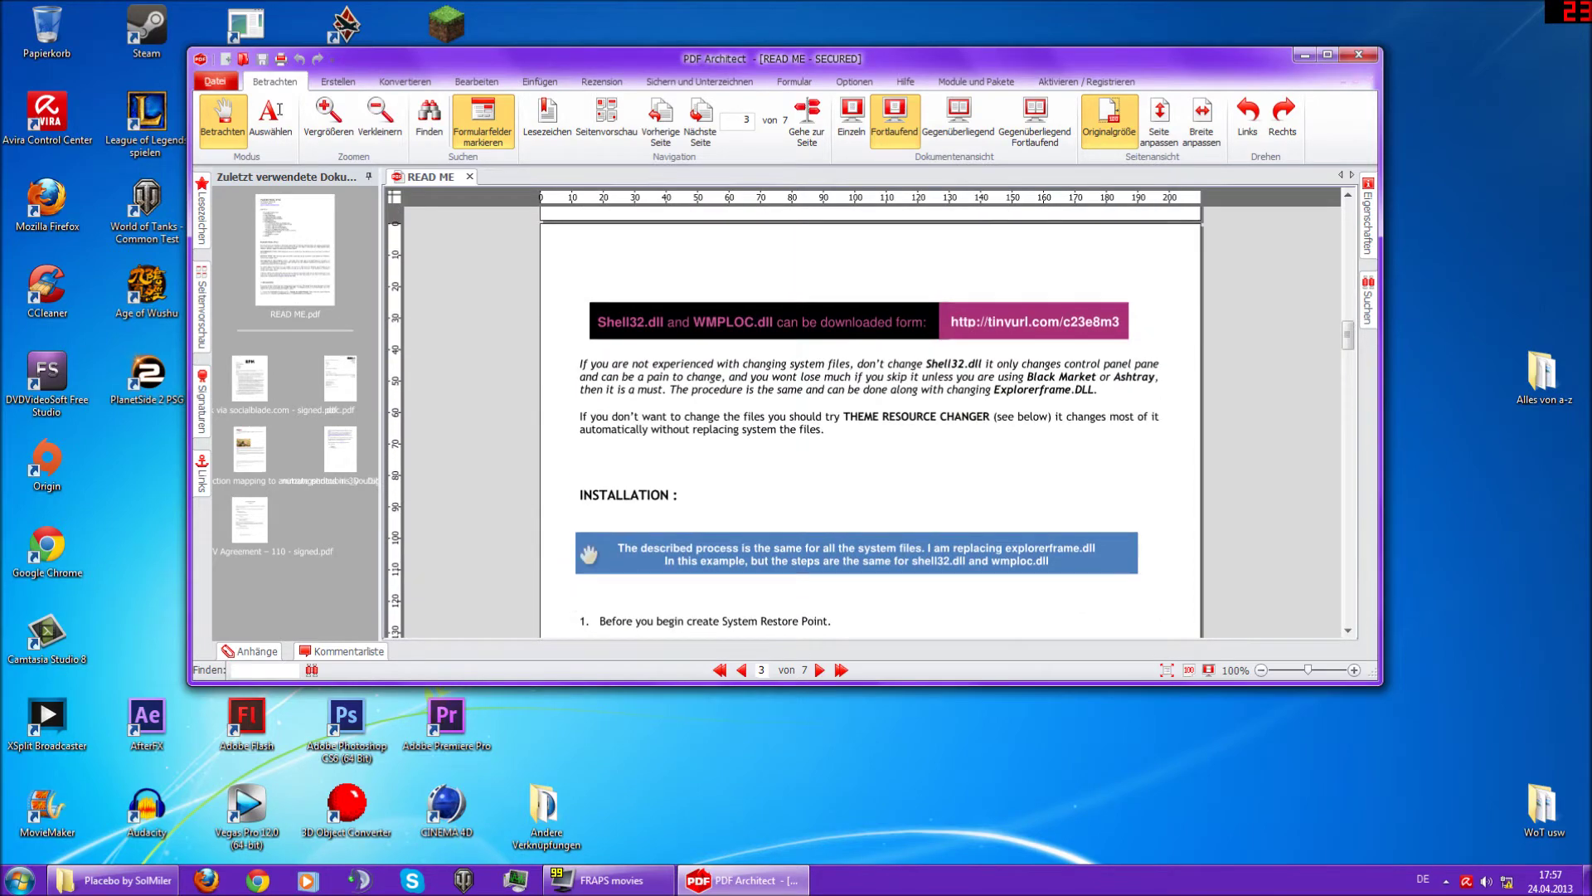
scroll(589, 554, "down", 12)
scroll(655, 390, "down", 15)
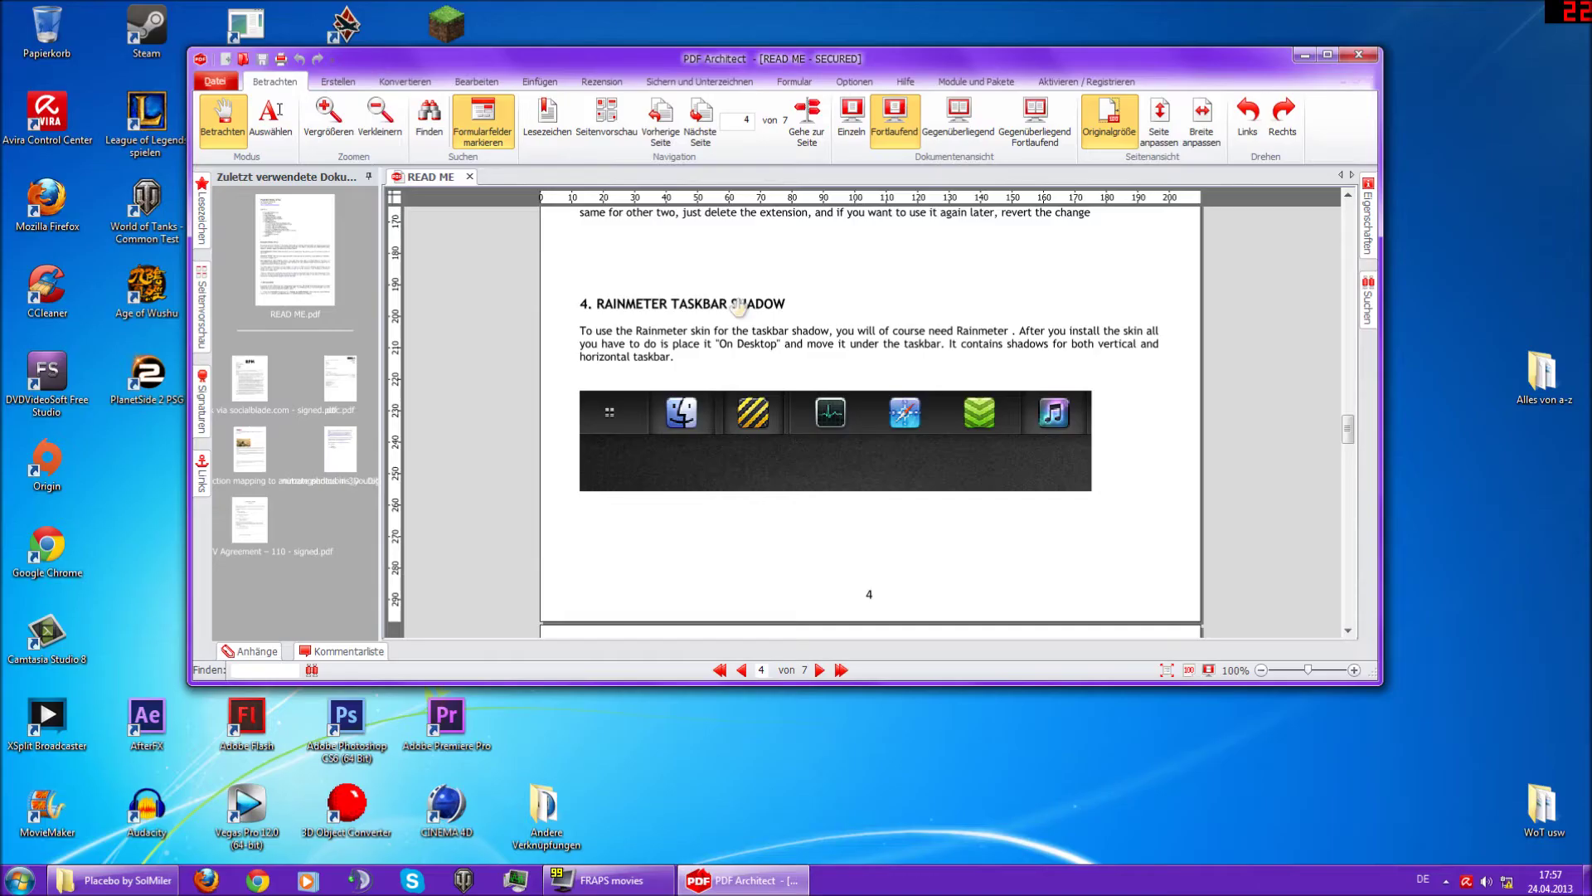
scroll(738, 307, "up", 10)
left_click(1368, 56)
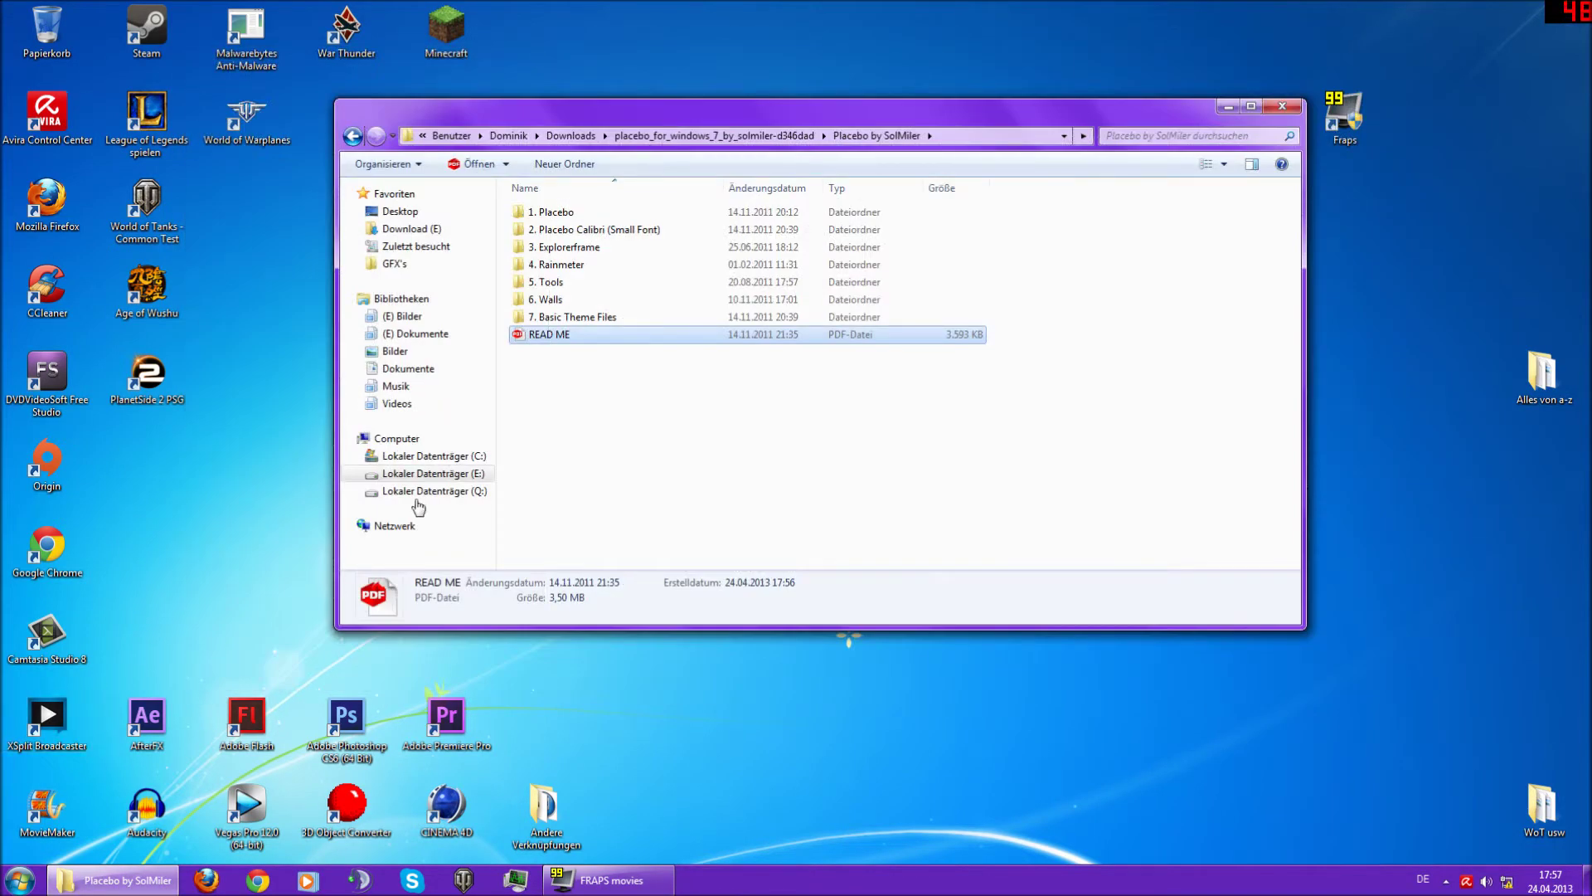
Look through the theme files in the 7. Basic Theme Files folder and return to the parent folder.
left_click(570, 323)
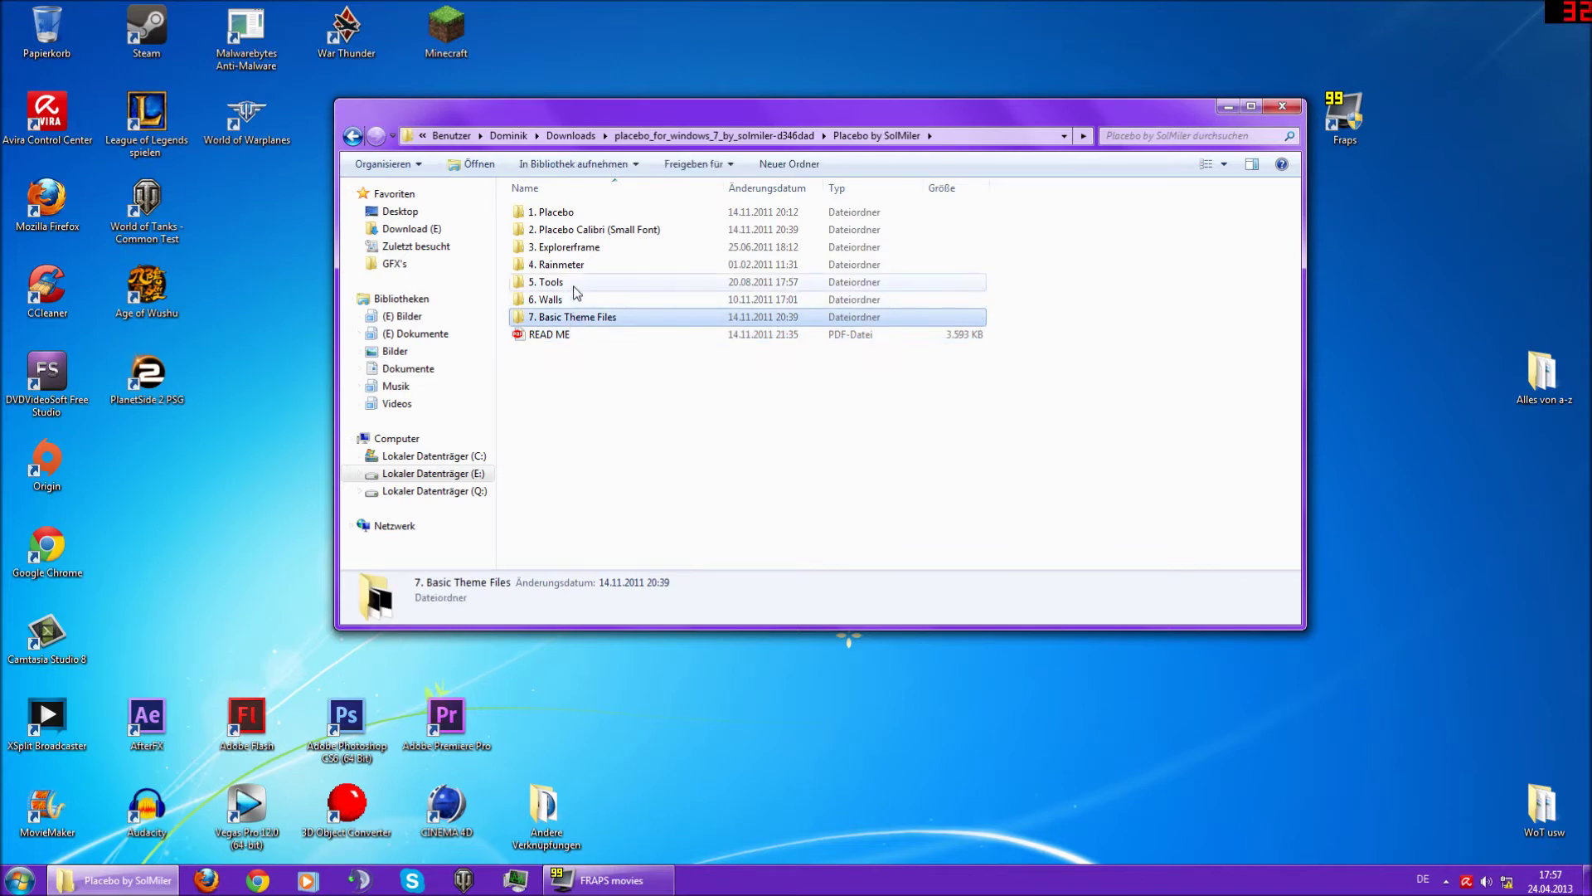
double_click(559, 318)
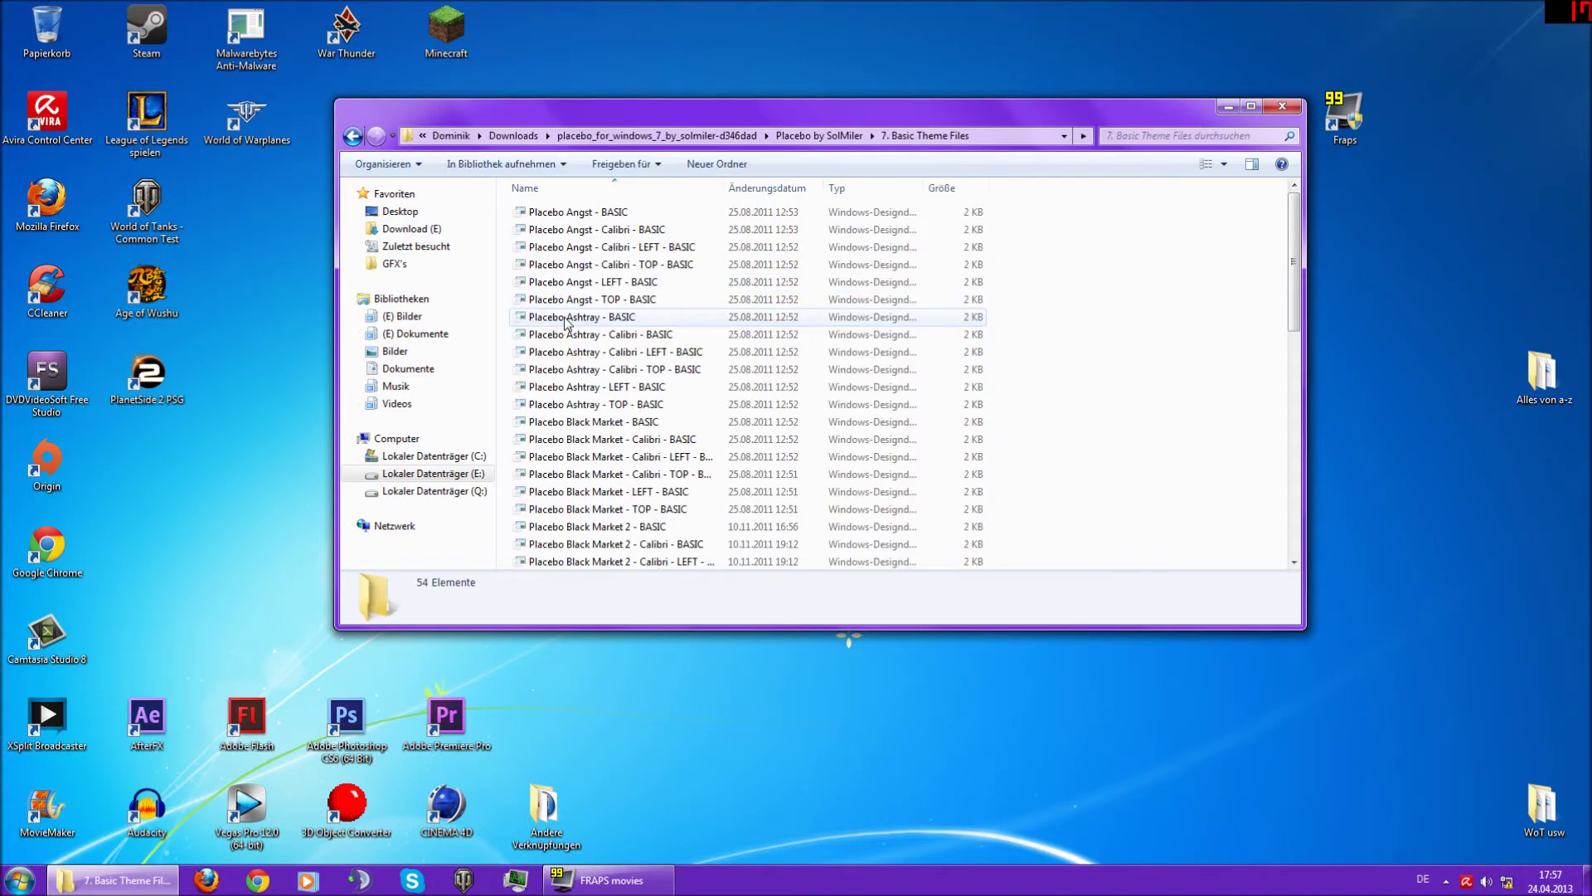
scroll(618, 412, "down", 9)
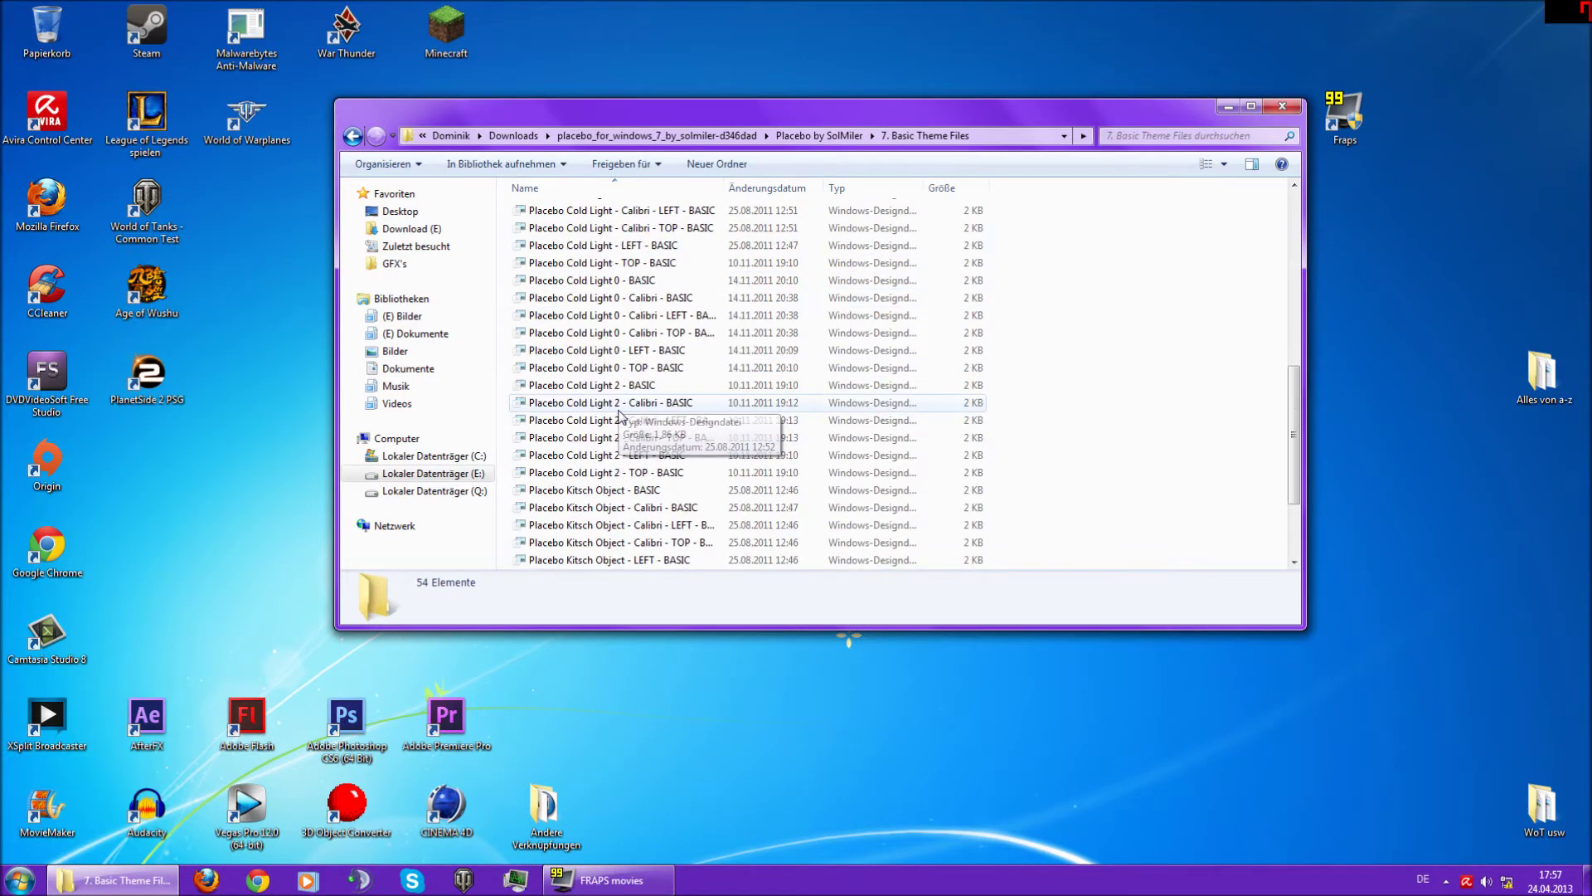
scroll(619, 415, "up", 5)
scroll(619, 414, "up", 4)
scroll(619, 415, "down", 5)
scroll(618, 415, "down", 4)
left_click(661, 477)
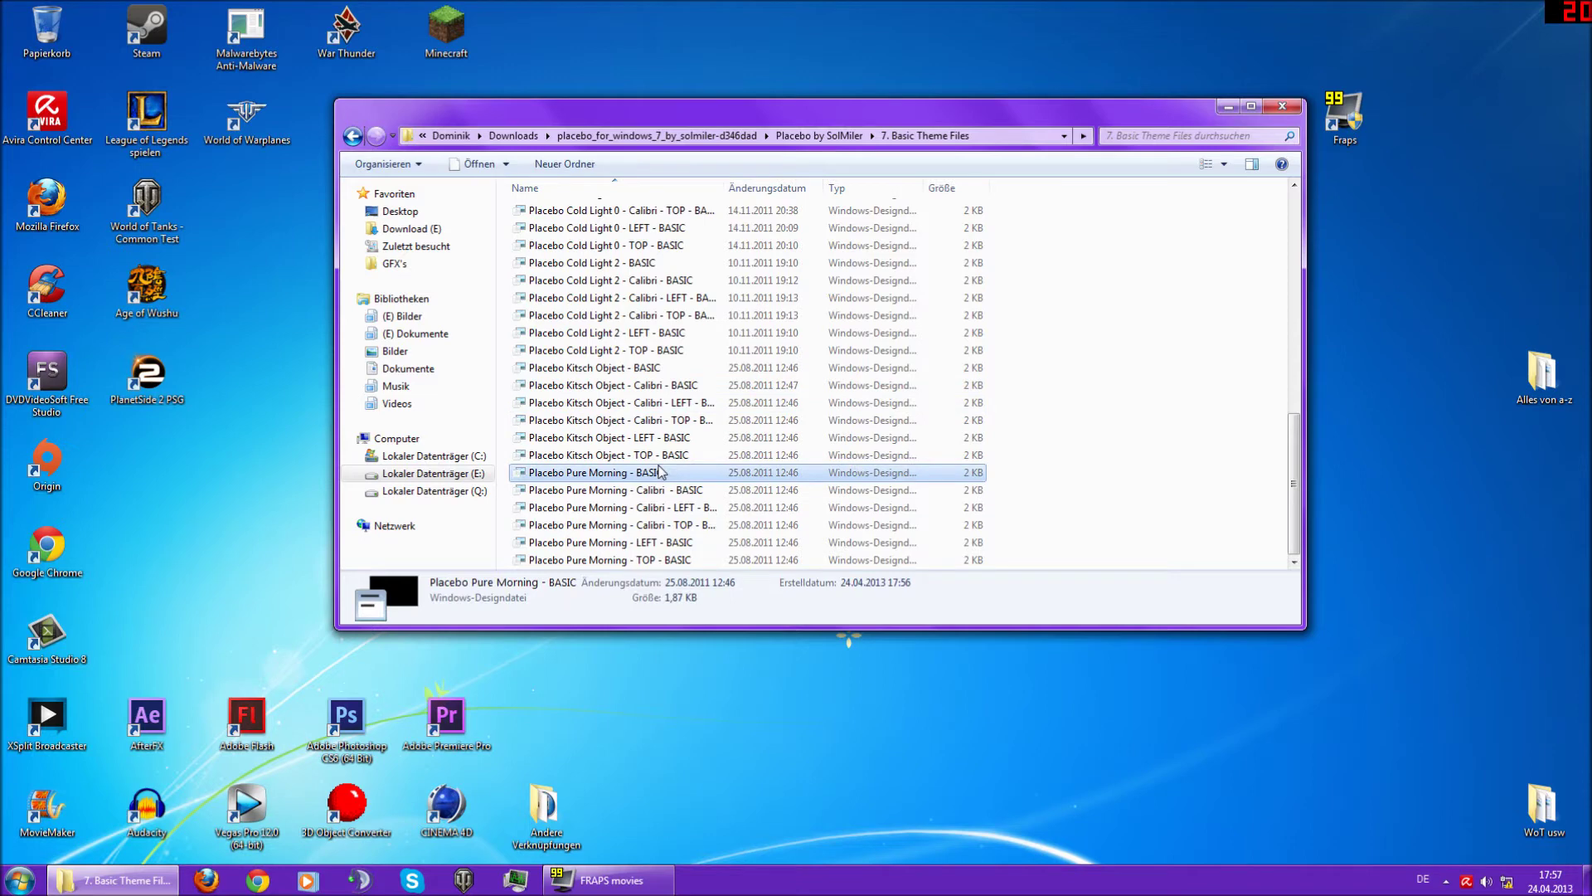
key("BackSpace")
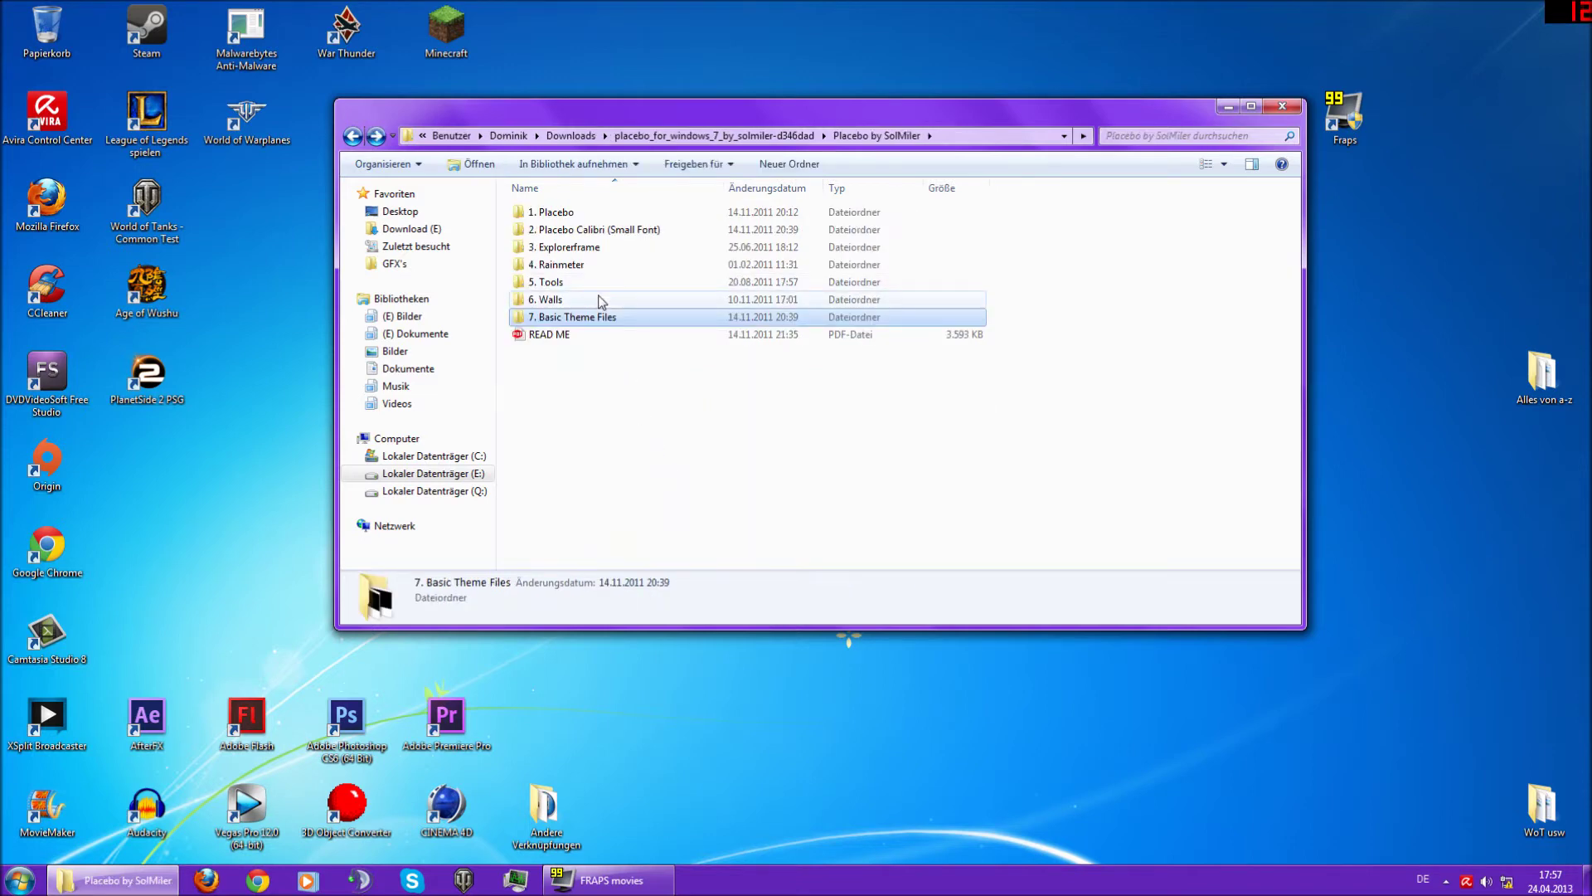
Preview the Placebo_Wall_01 wallpaper in the 6. Walls folder and return to the Placebo by SolMiler folder.
double_click(602, 300)
double_click(553, 241)
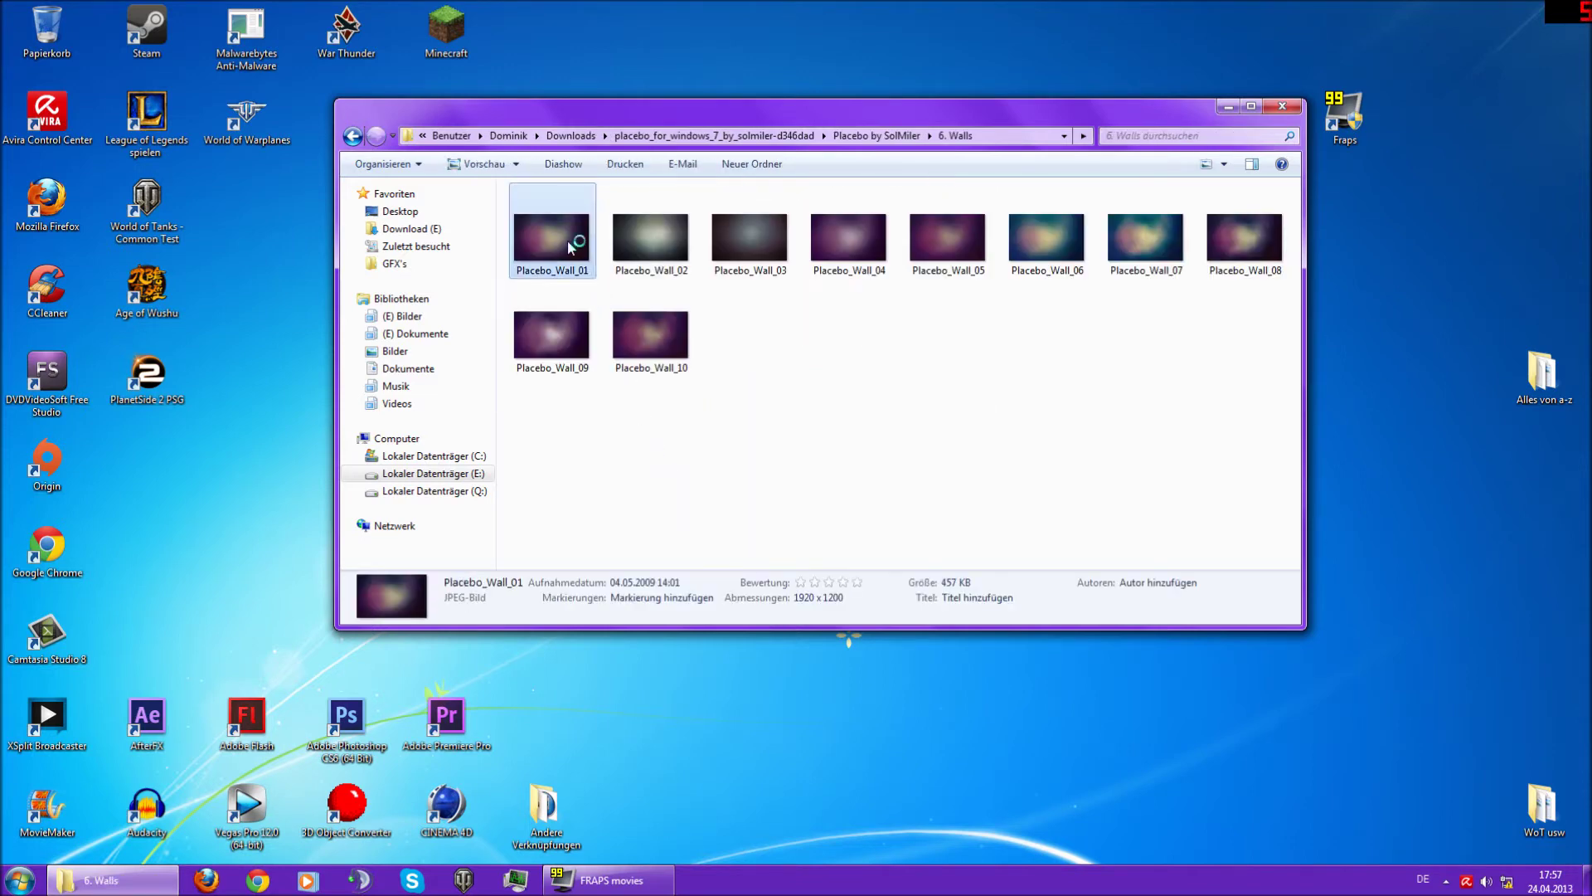
key("alt+F4")
key("BackSpace")
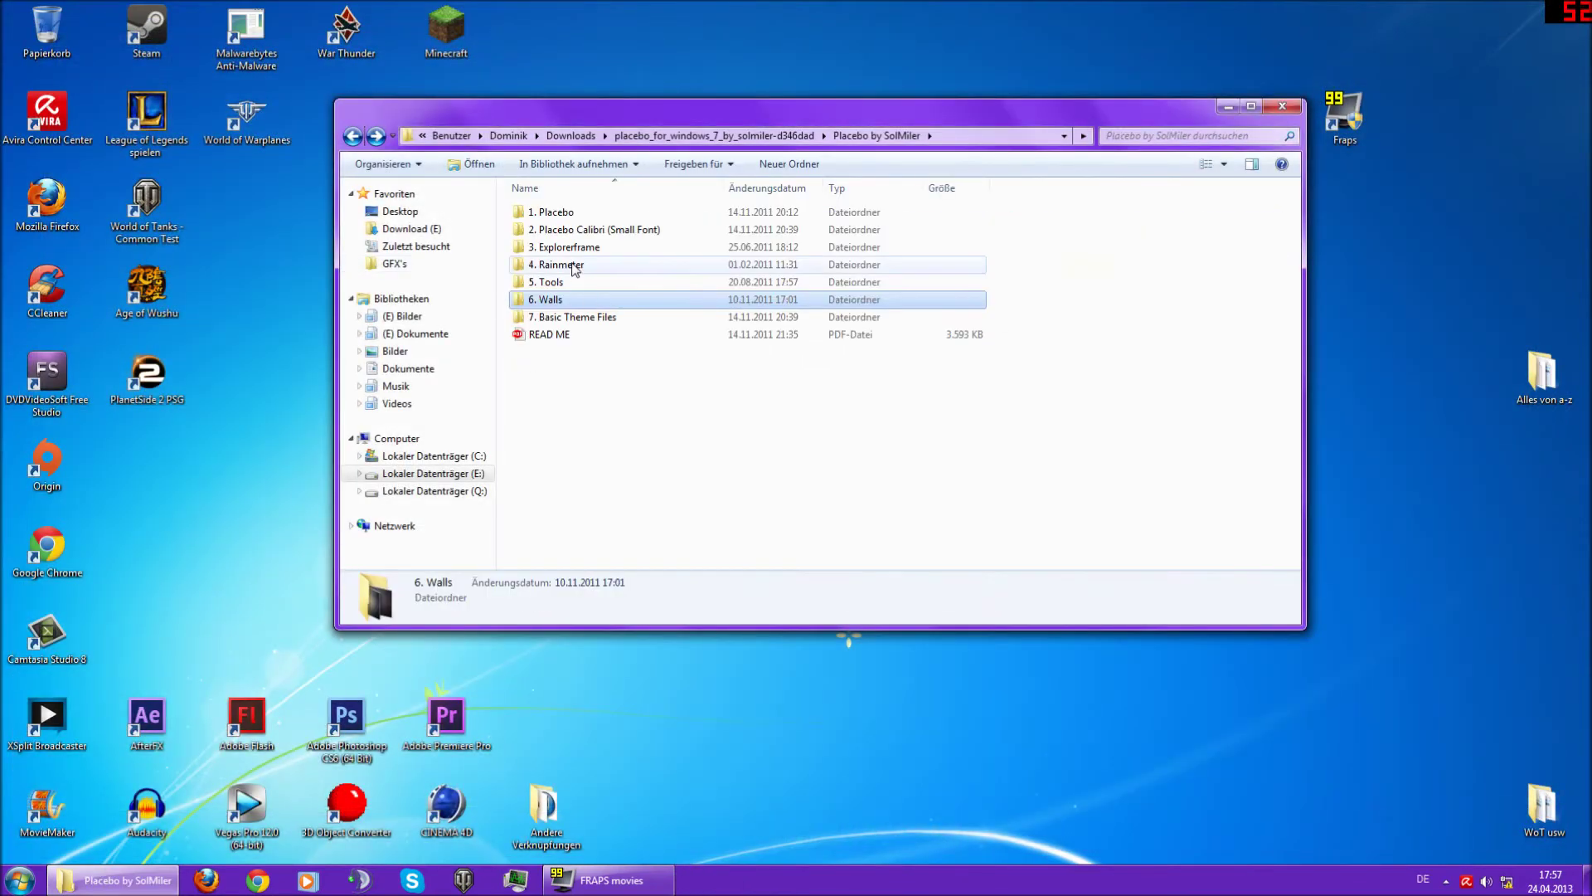
Look through the 4. Rainmeter folder and the colour variant folders in 3. Explorerframe, and return to the parent folder.
double_click(573, 264)
key("BackSpace")
double_click(572, 247)
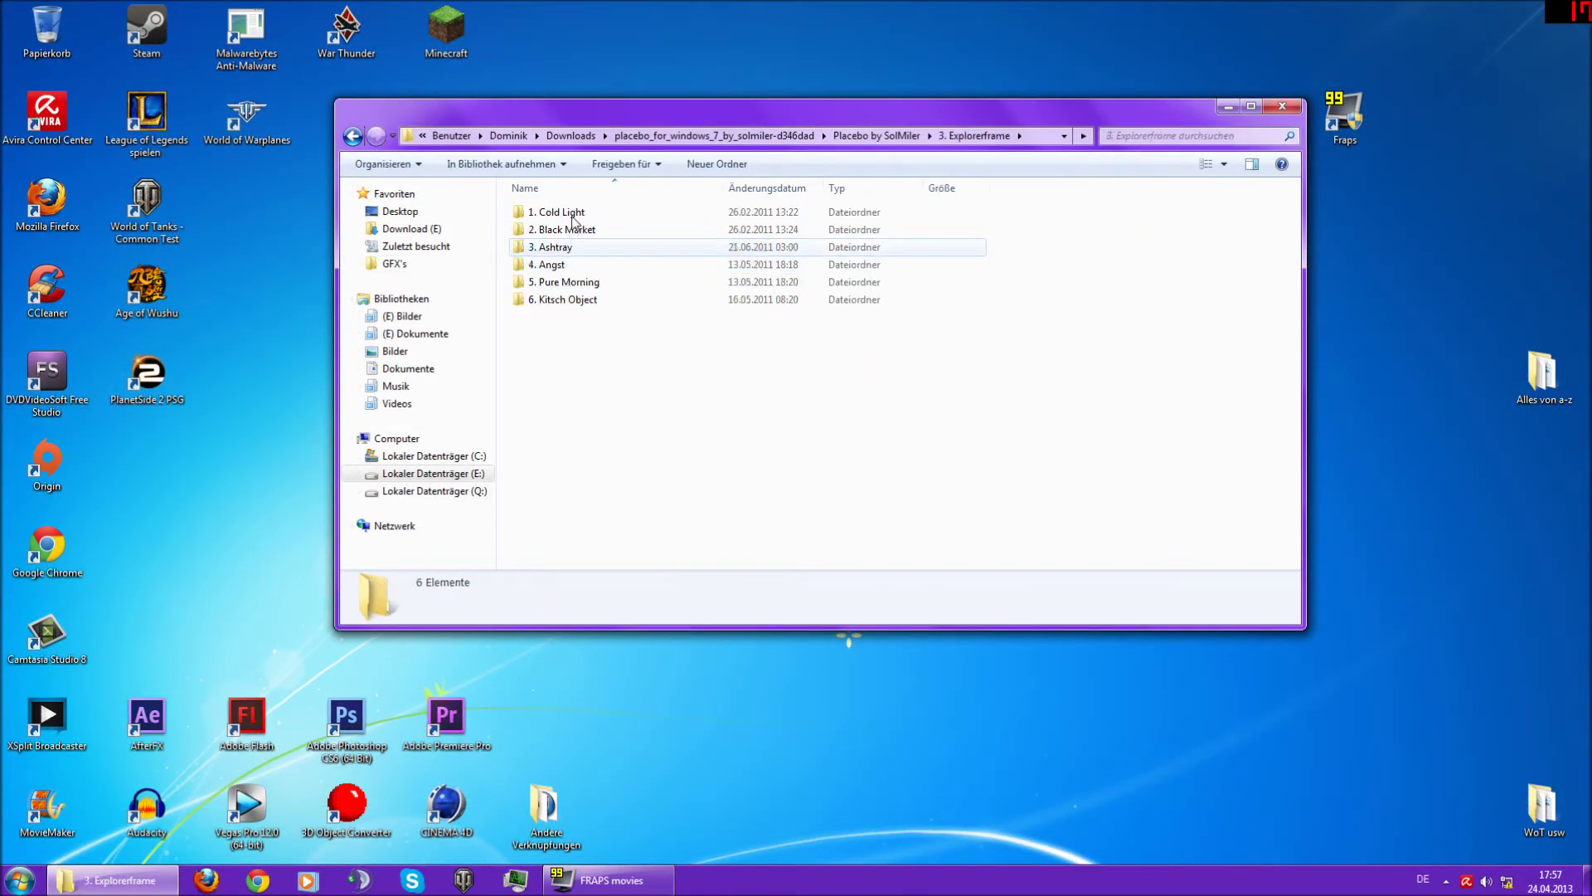
double_click(572, 217)
double_click(573, 229)
key("BackSpace")
key("BackSpace")
key("BackSpace")
Examine the Placebo Angst - Calibri files in 2. Placebo Calibri (Small Font) and return to the Placebo by SolMiler folder.
left_click(574, 235)
double_click(574, 237)
double_click(574, 235)
key("Down")
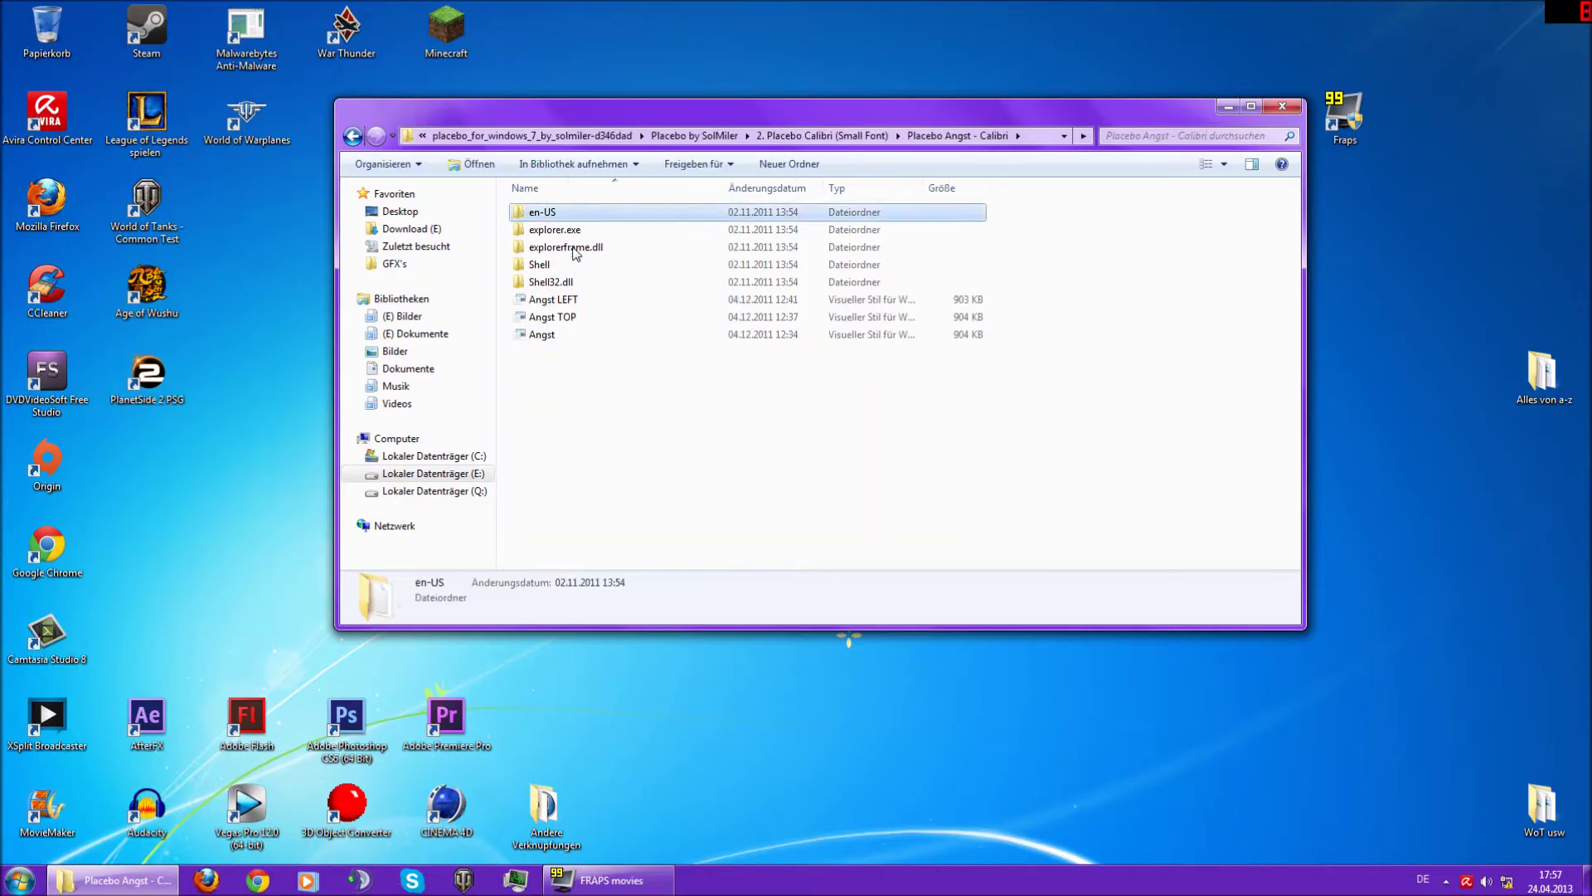
left_click(556, 300)
double_click(572, 214)
key("BackSpace")
key("BackSpace")
key("BackSpace")
Look through the 1. Placebo folder and its Placebo Angst subfolder, and return to the Placebo by SolMiler folder.
double_click(574, 216)
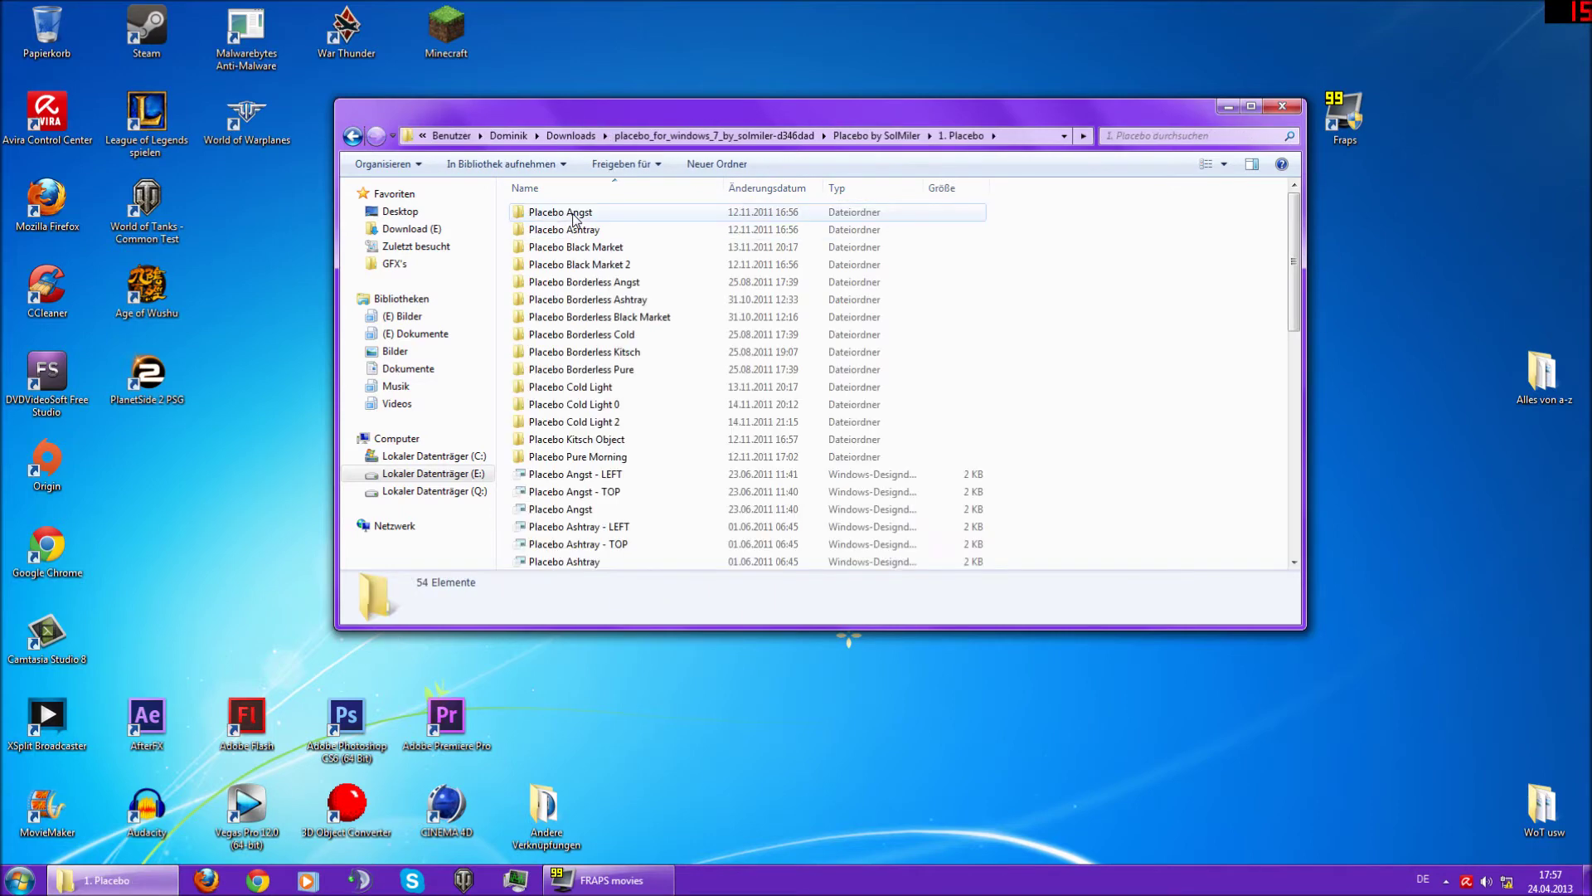
double_click(573, 214)
key("BackSpace")
key("BackSpace")
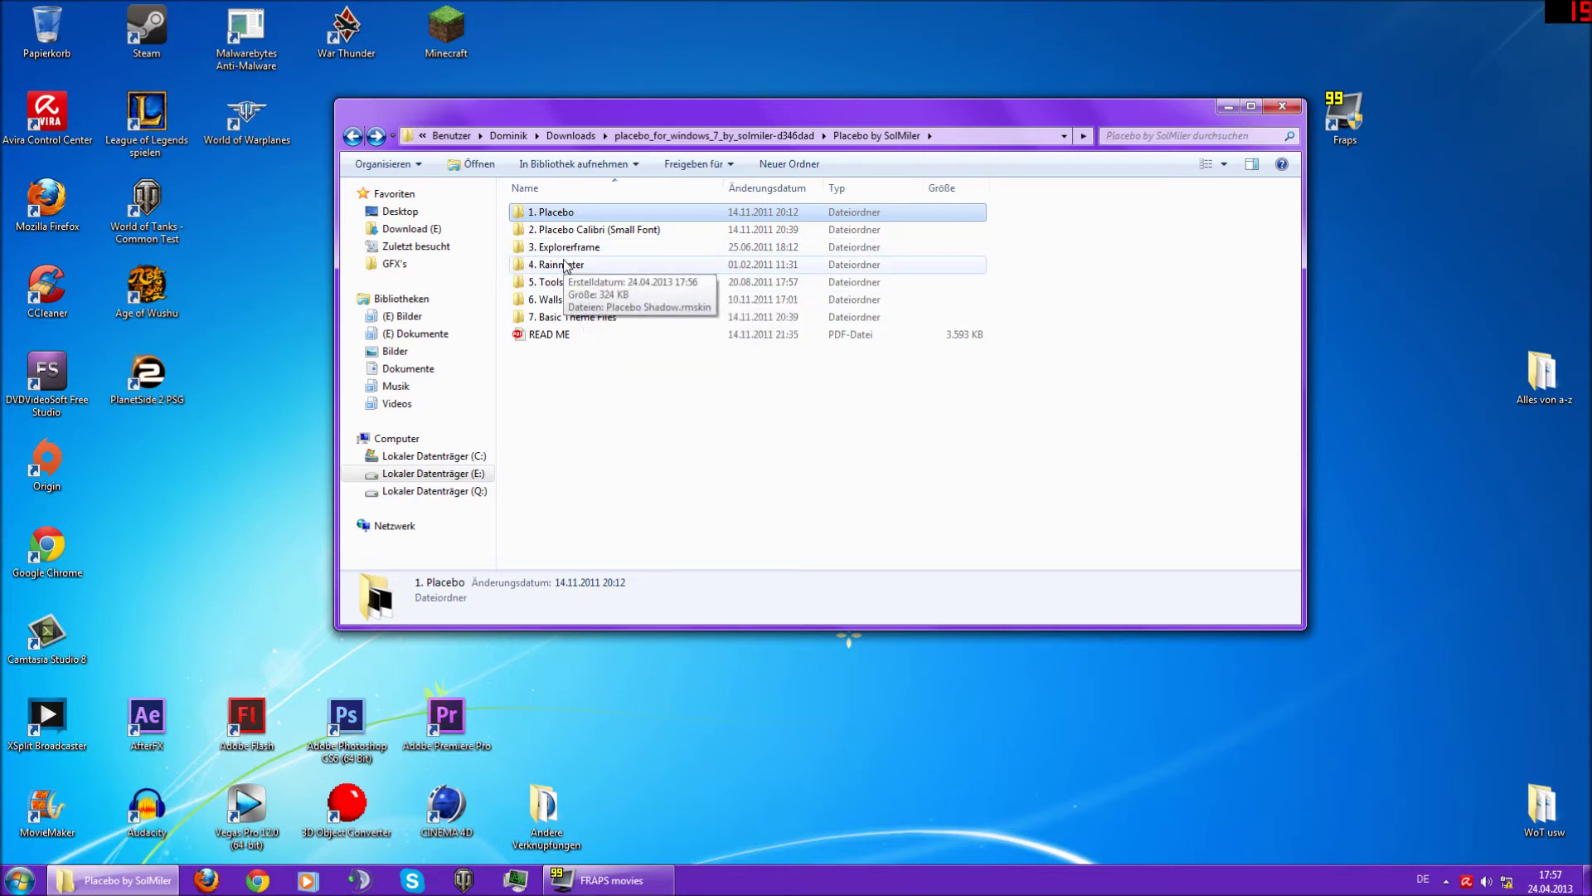
Check the 4. Rainmeter and 7. Basic Theme Files folders again and return to the parent folder.
double_click(571, 264)
key("BackSpace")
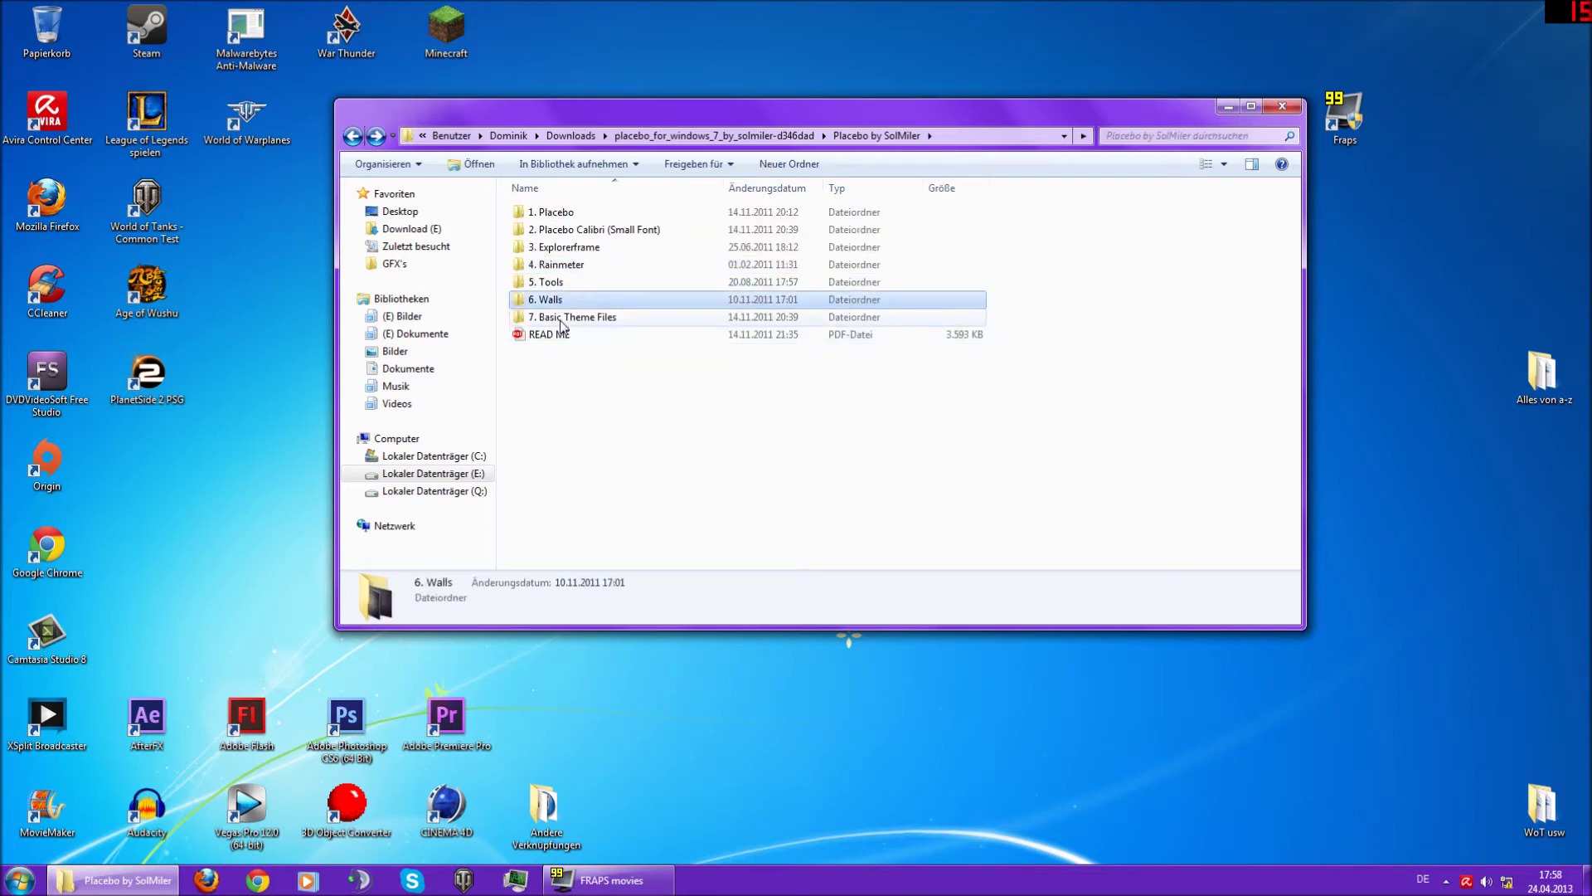
double_click(572, 316)
left_click(574, 227)
left_click(574, 213)
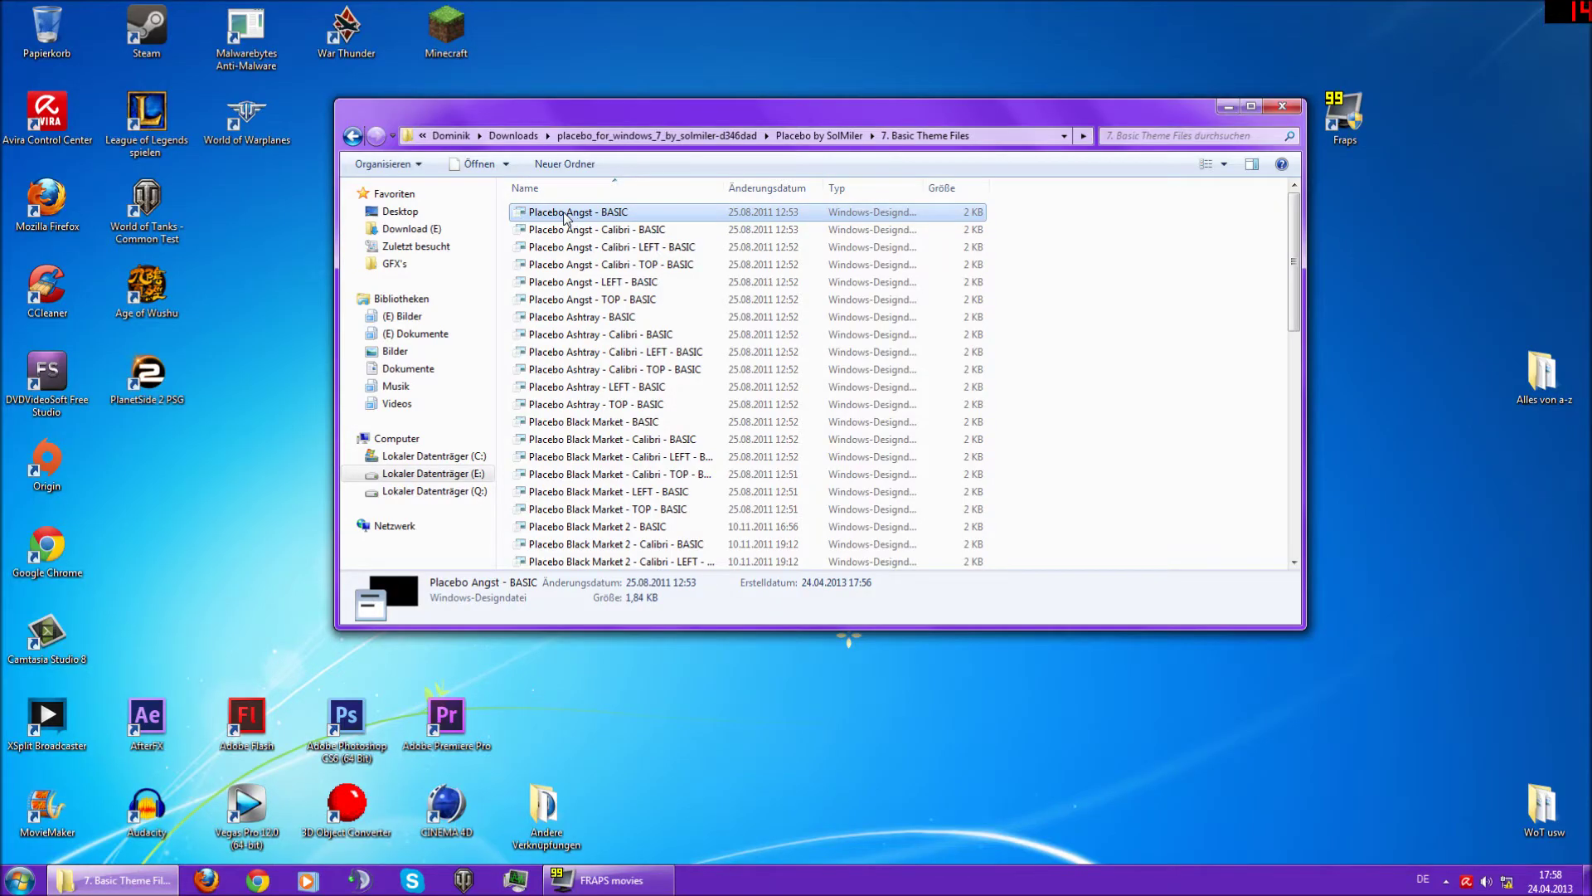
key("BackSpace")
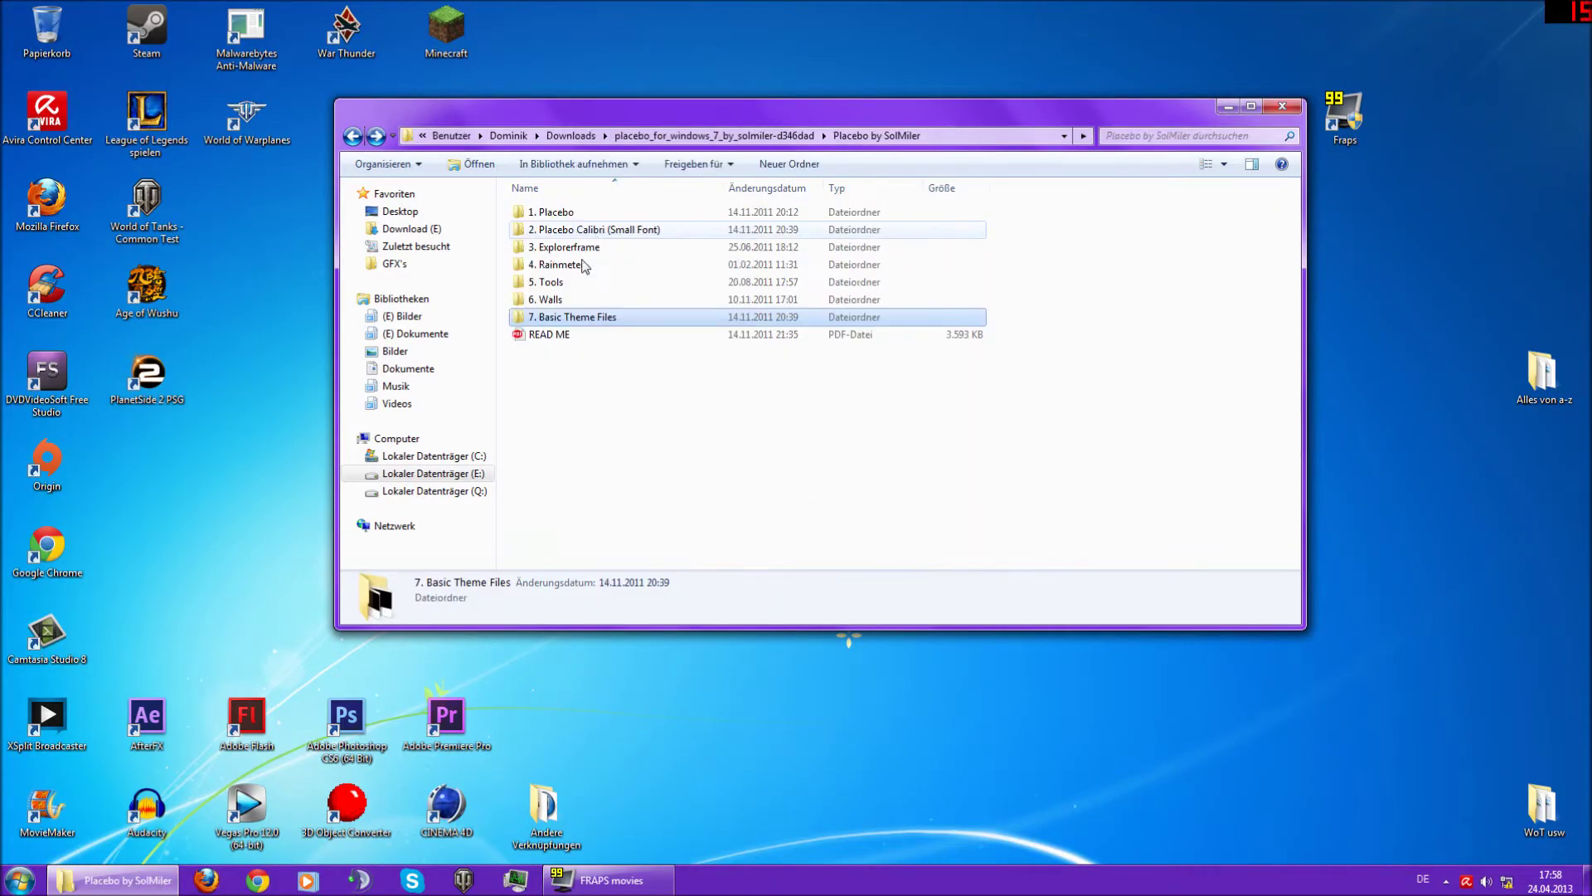
Open the 5. Tools folder and look through its UxStyle and Theme Resource Changer subfolders.
left_click(536, 283)
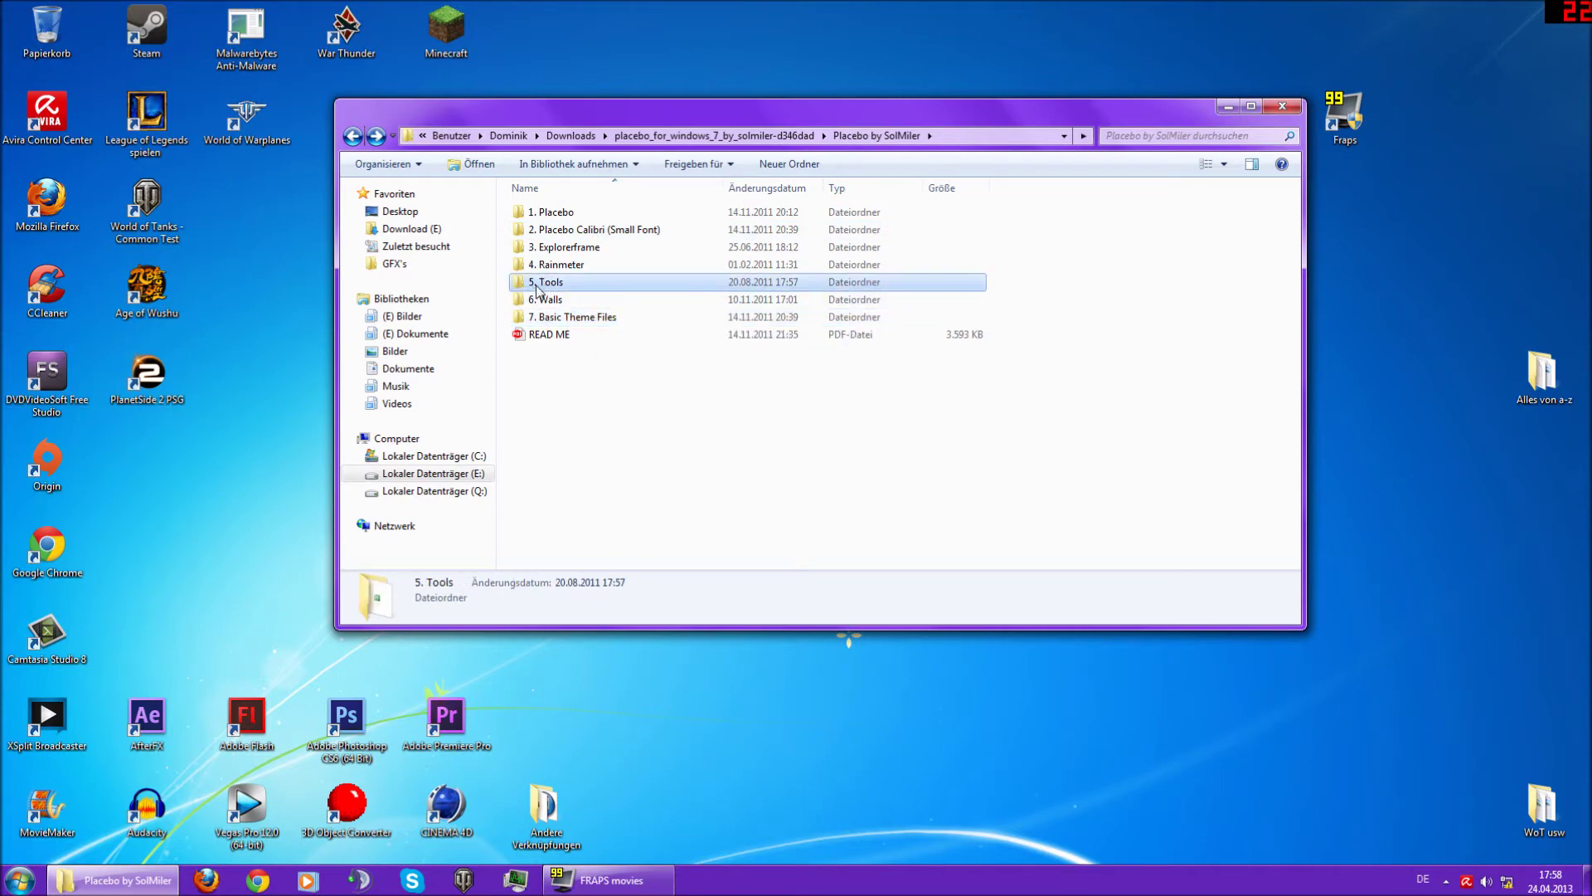
double_click(551, 284)
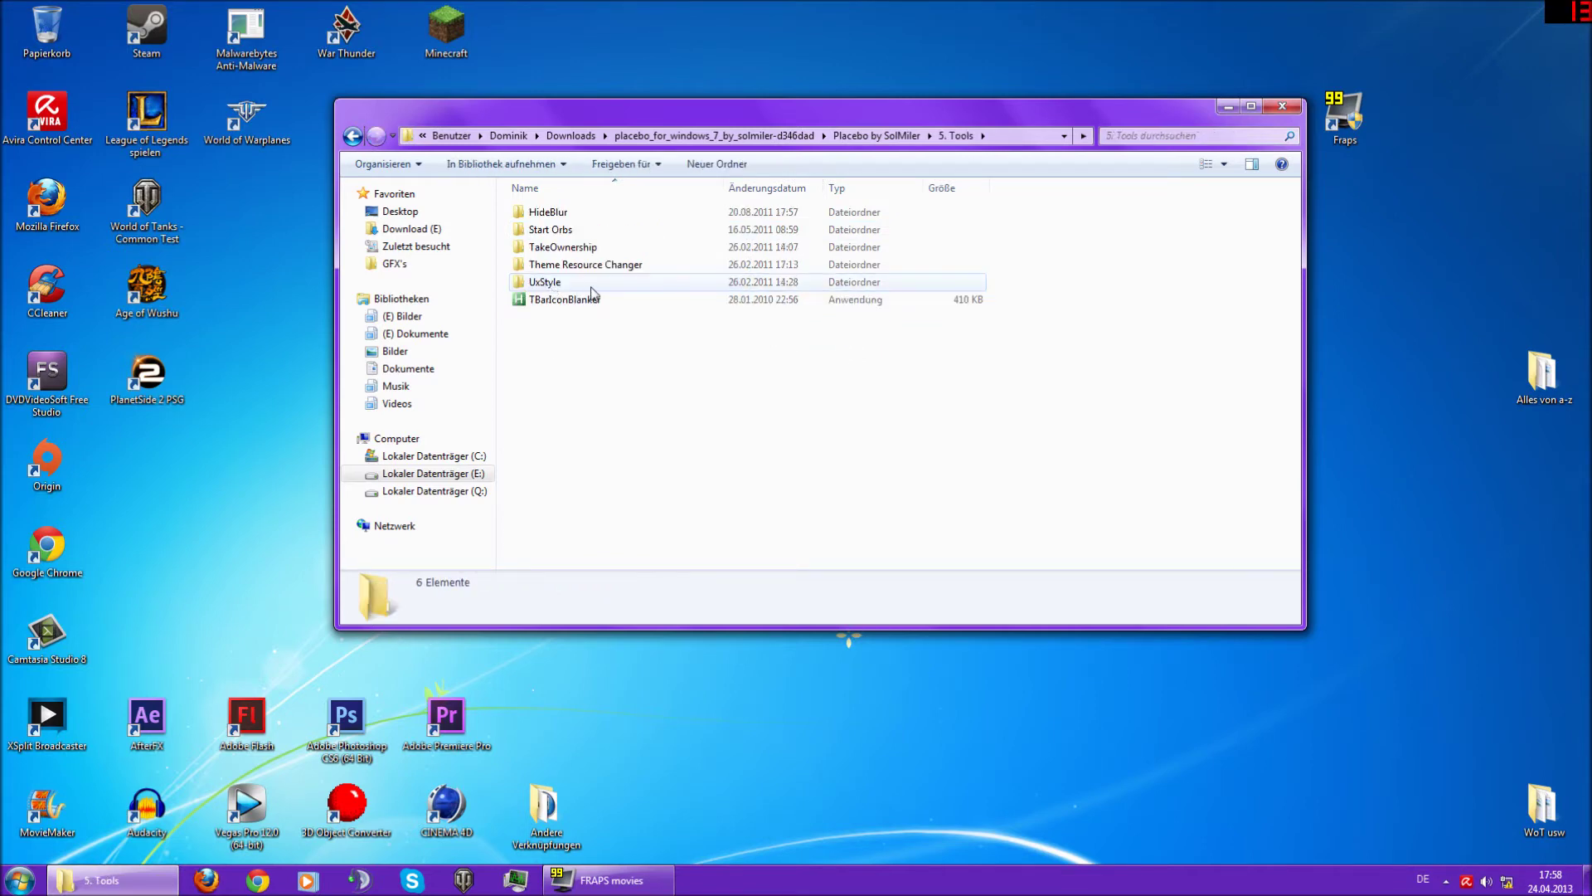
left_click(610, 285)
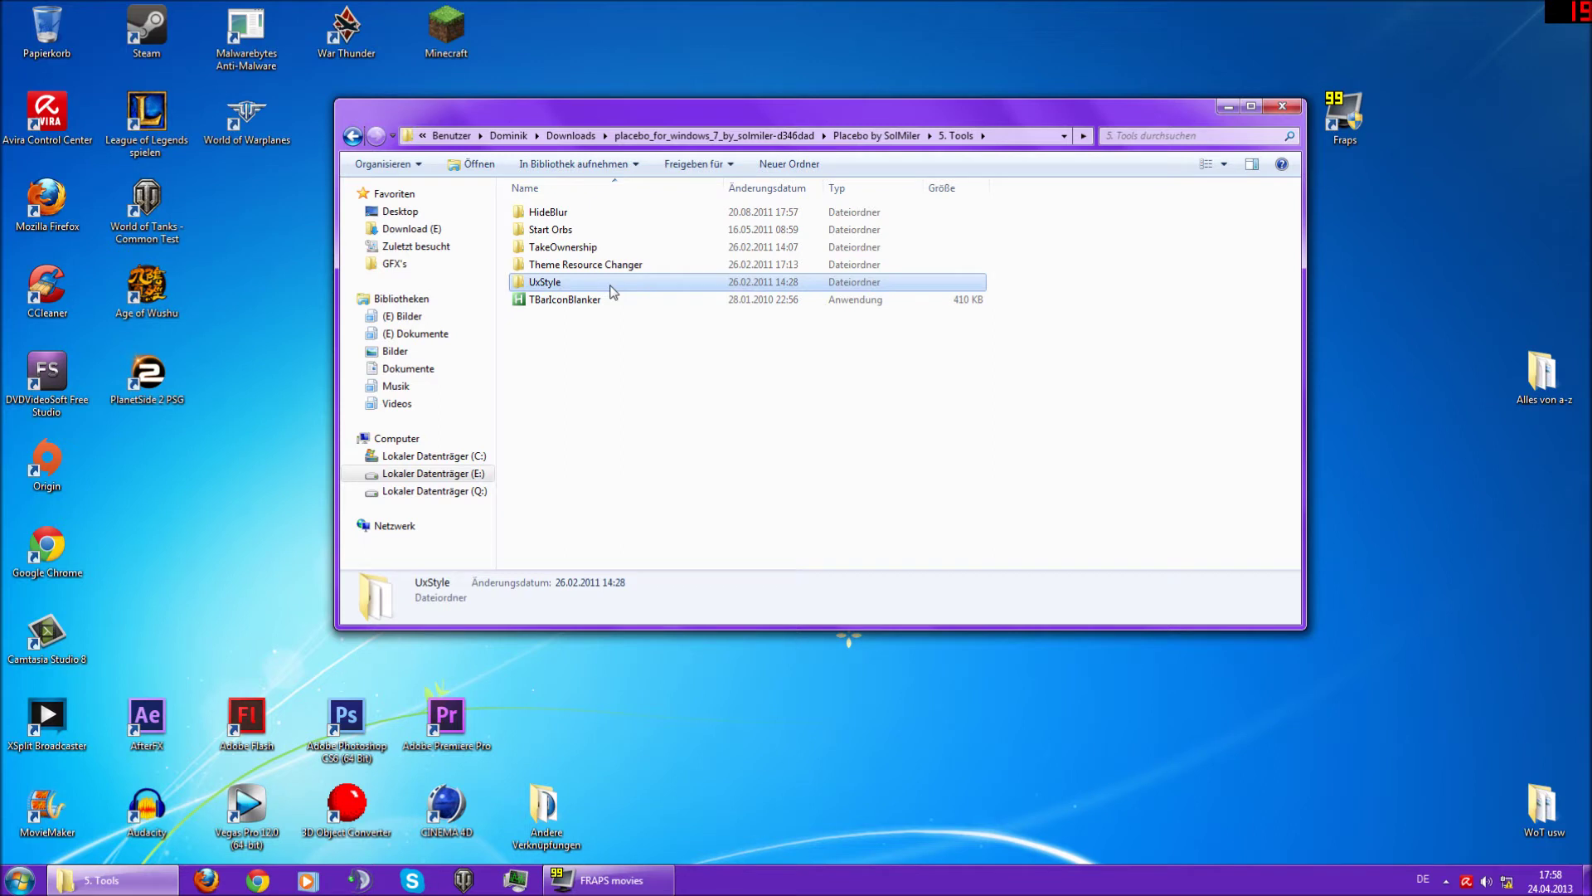
double_click(544, 266)
key("BackSpace")
double_click(546, 282)
key("BackSpace")
key("Up")
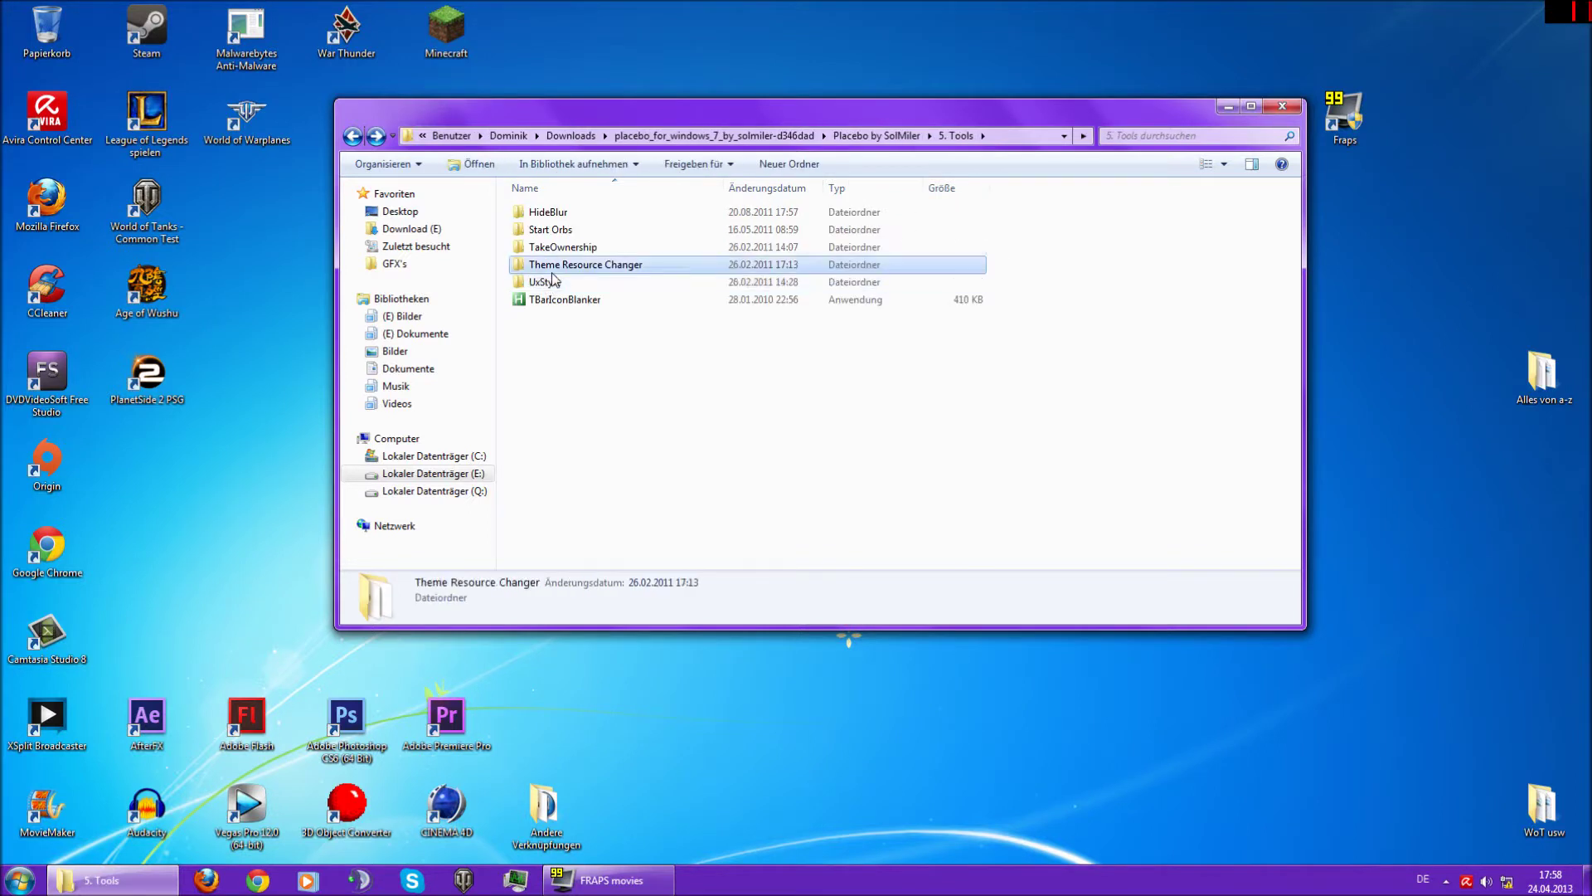
key("Return")
key("BackSpace")
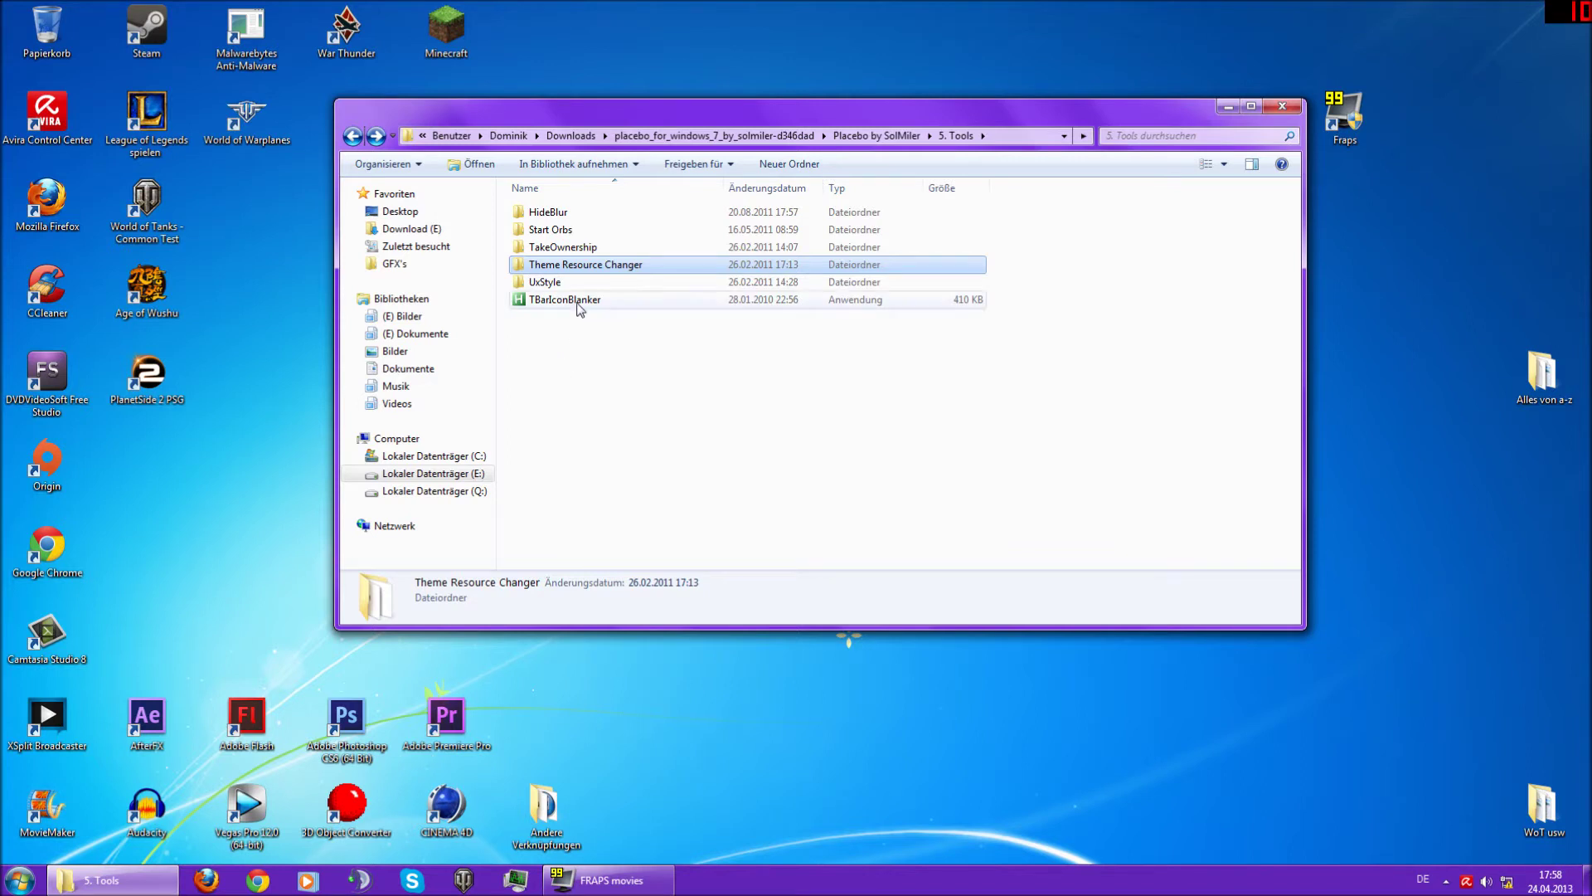
Look into the TakeOwnership and Start Orbs folders and return to the 5. Tools folder.
double_click(576, 246)
key("BackSpace")
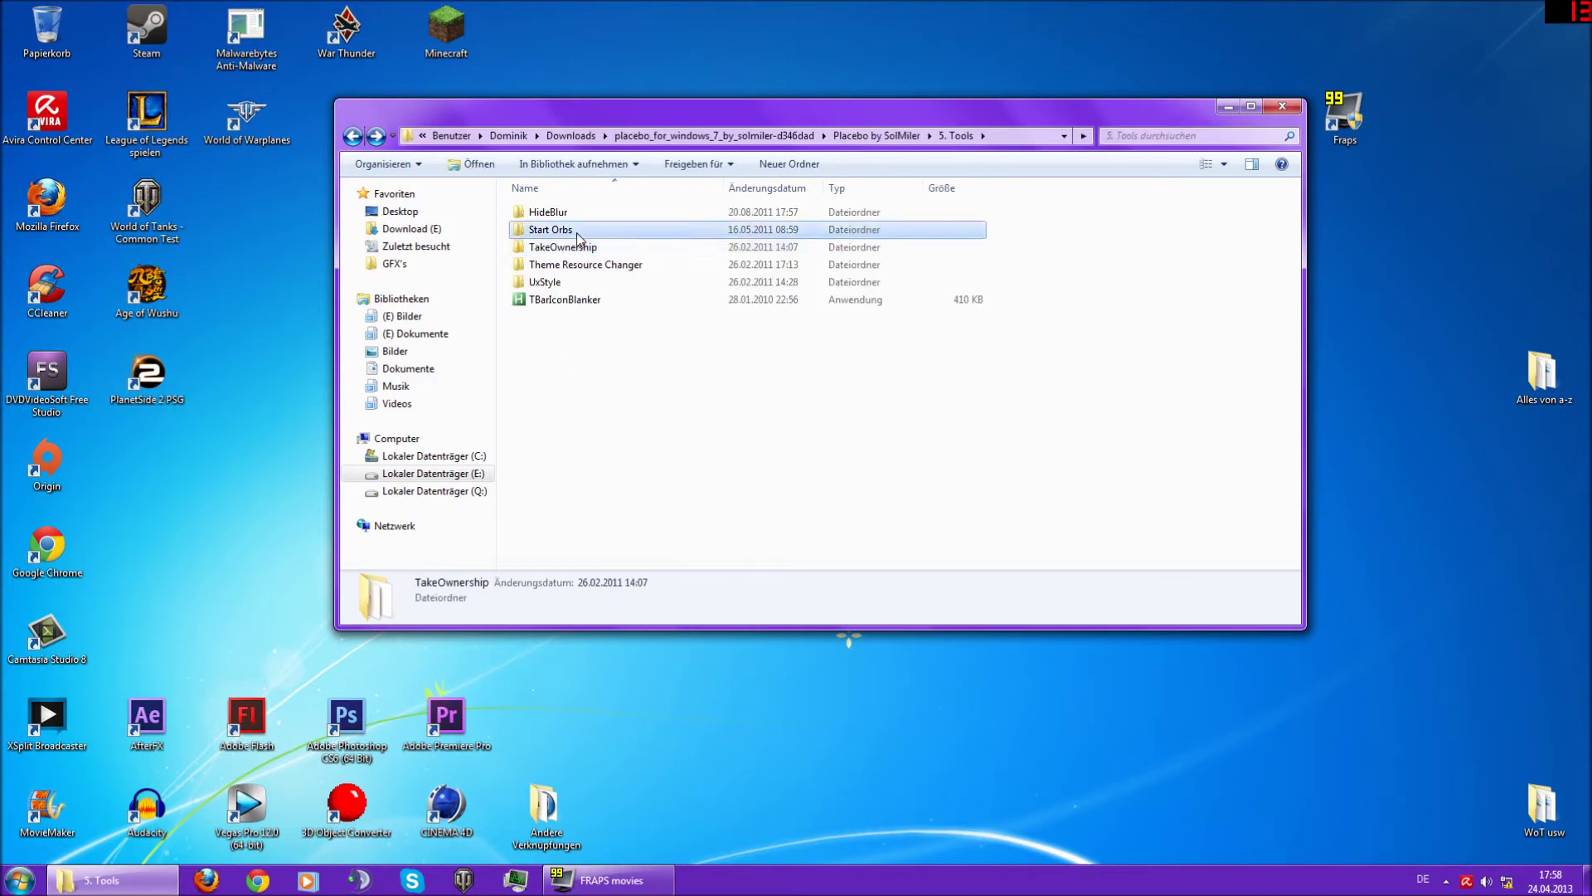
double_click(575, 229)
left_click(575, 229)
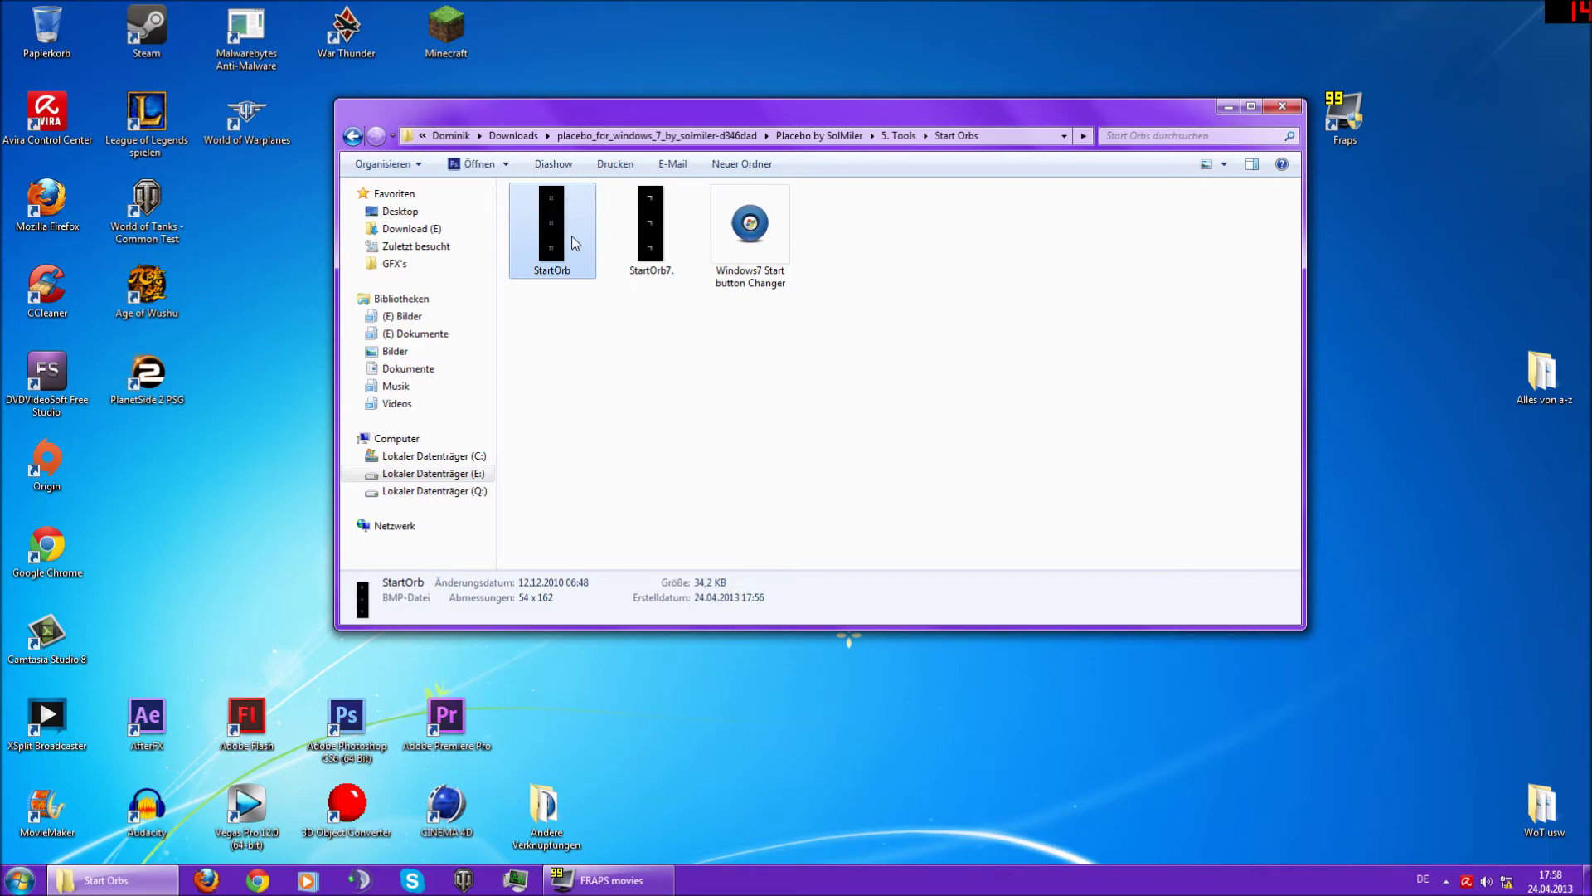
left_click(597, 352)
key("BackSpace")
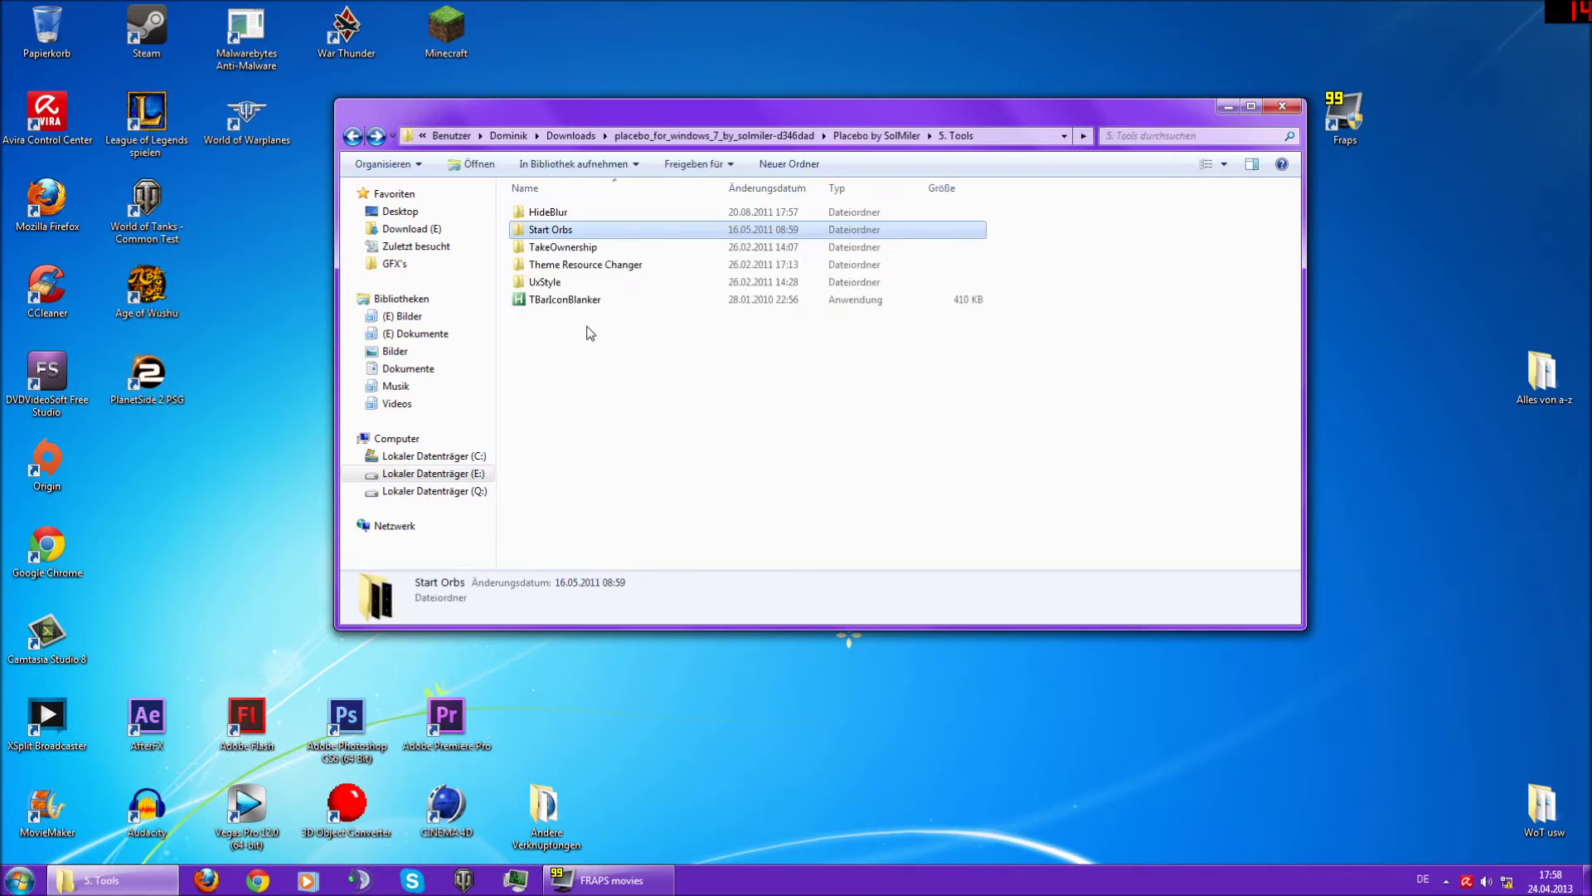
Look through the HideBlur folder and return to the 5. Tools folder.
double_click(554, 214)
double_click(554, 214)
key("BackSpace")
key("BackSpace")
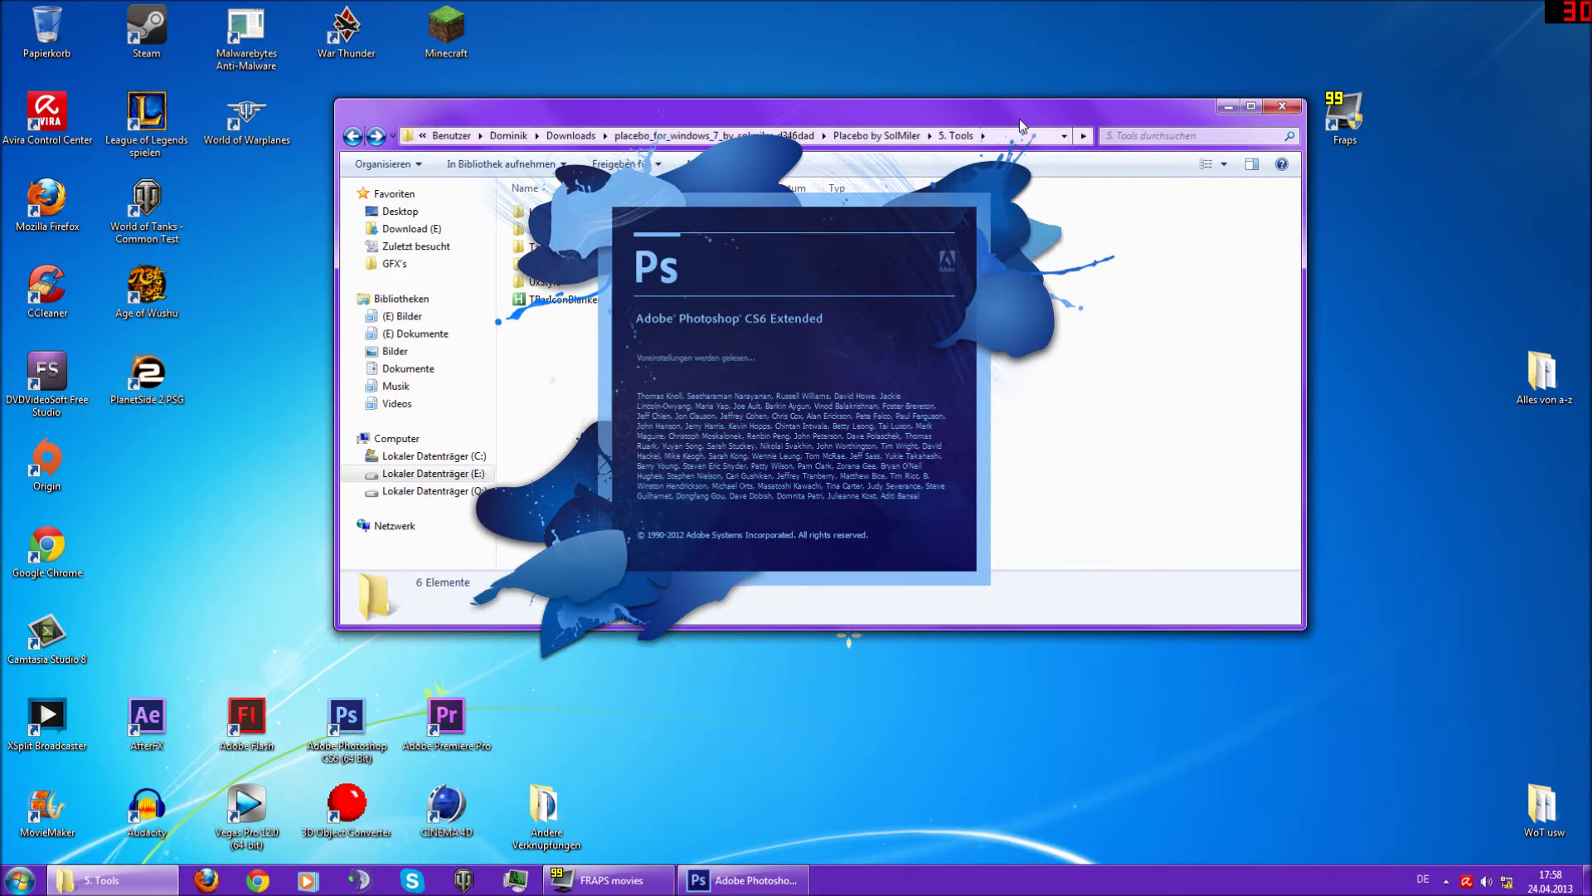
Move the Explorer window aside, check the UxStyle folder's installers, and point out UxStyle and Theme Resource Changer in 5. Tools.
left_click_drag(982, 108, 721, 145)
double_click(282, 305)
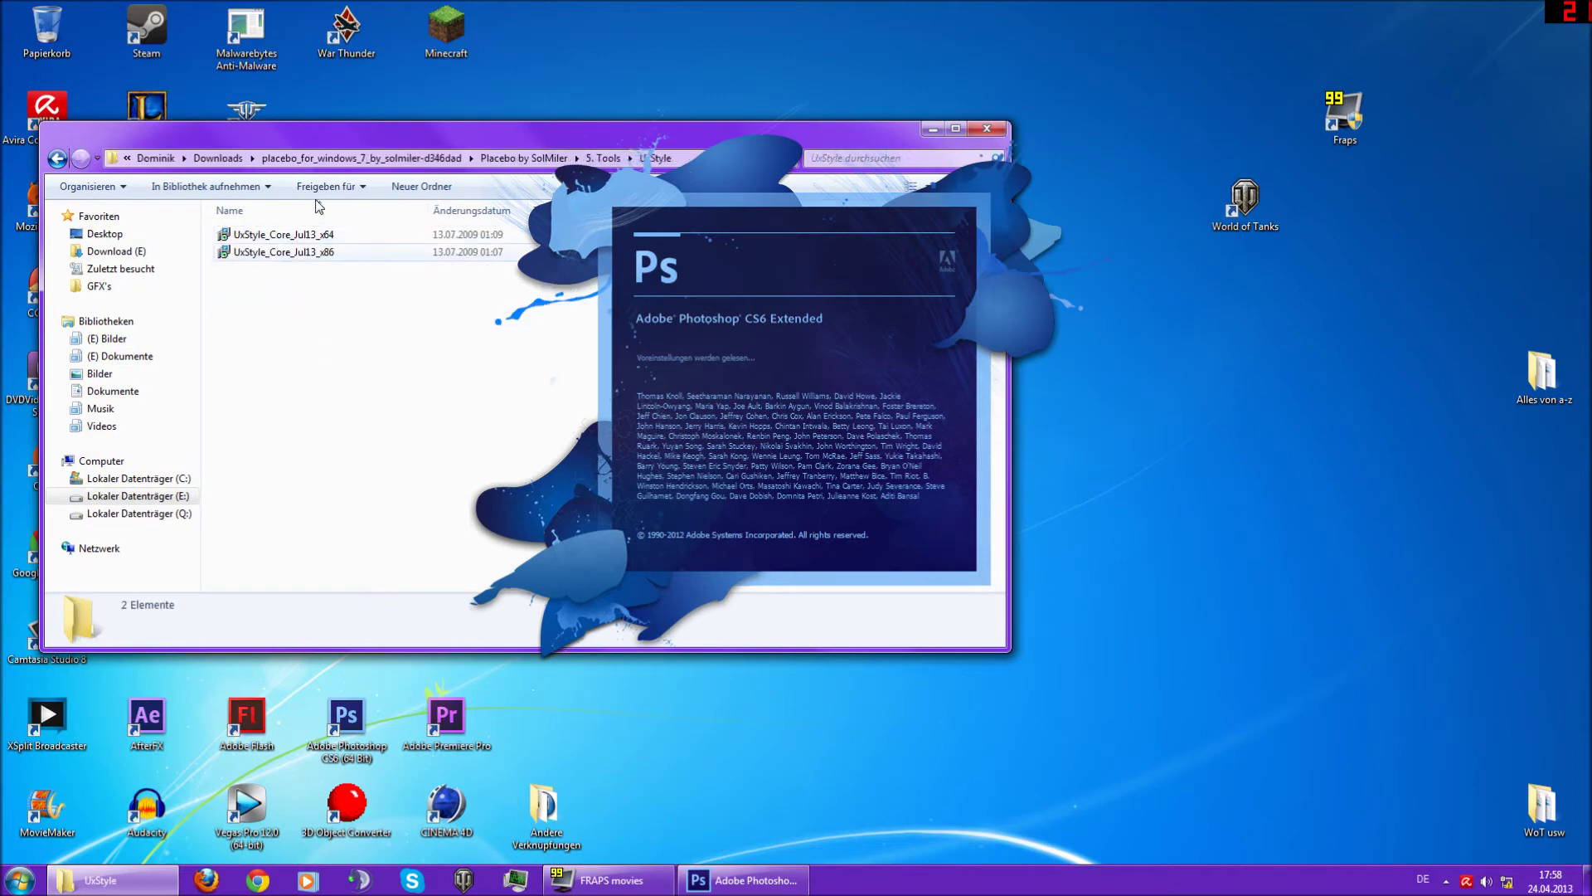
key("BackSpace")
left_click(246, 290)
left_click(248, 307)
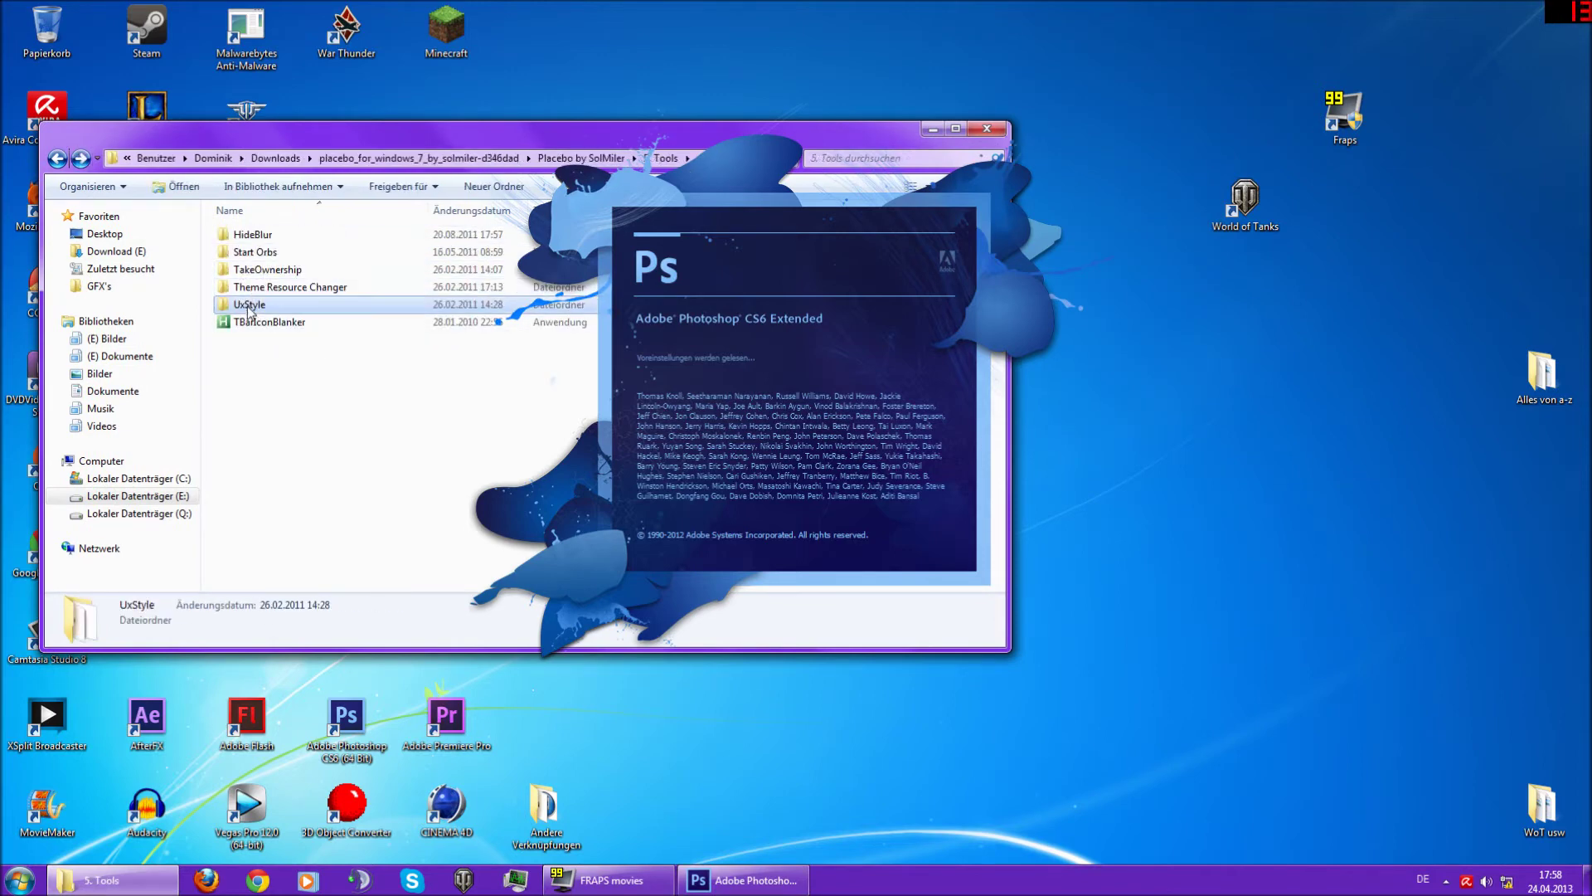
left_click(249, 287)
left_click(249, 305)
left_click(248, 287)
left_click(250, 308)
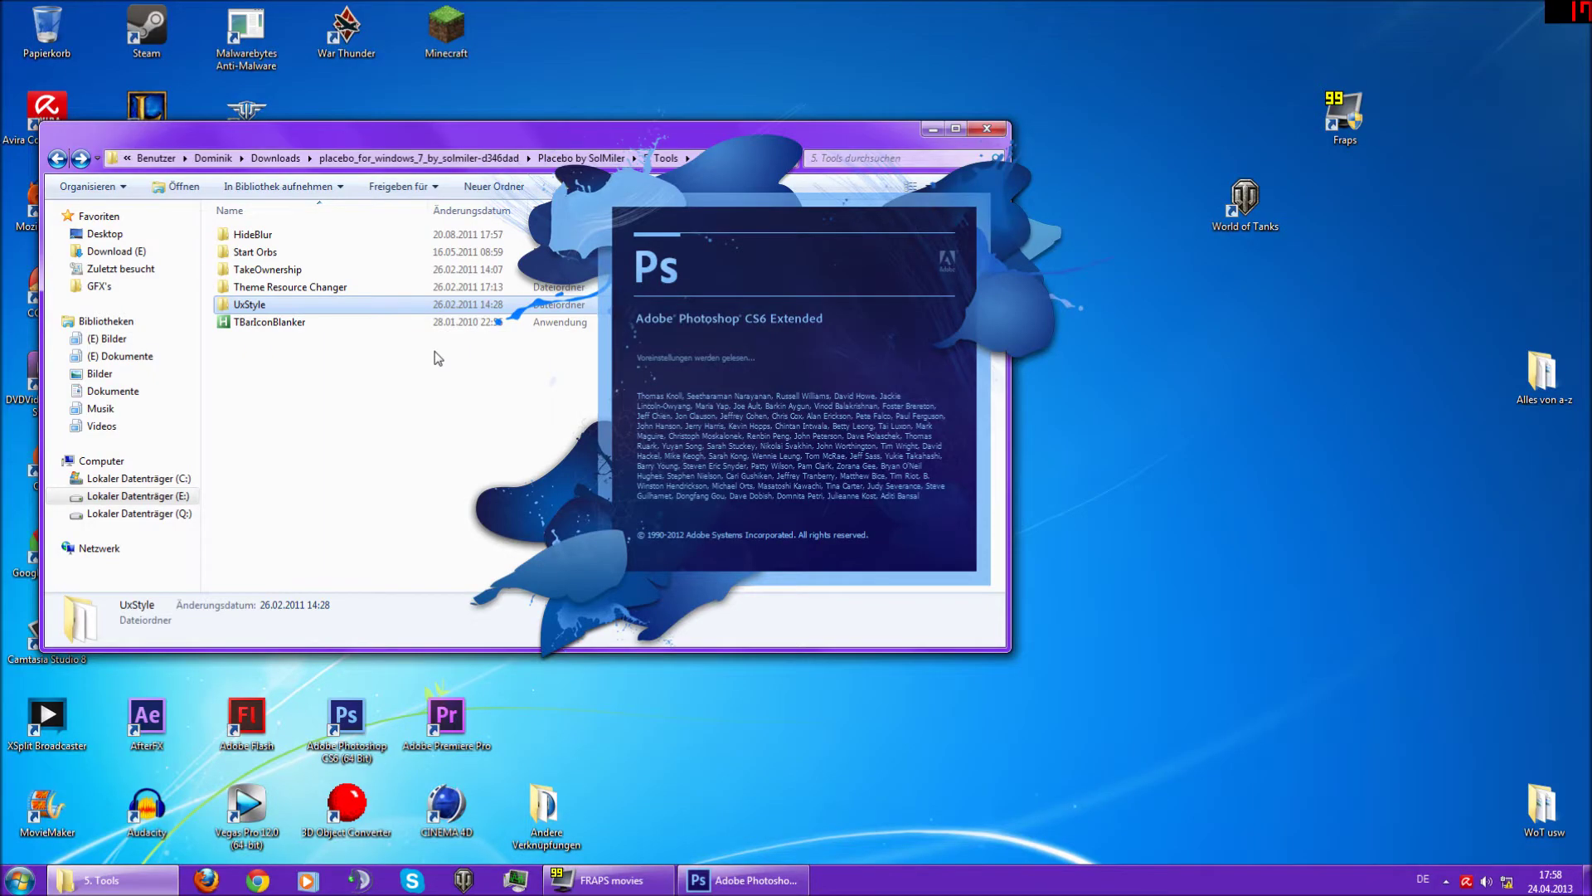
Check the TakeOwnership folder and examine the StartOrb7 and StartOrb images in the Start Orbs folder.
double_click(278, 269)
key("BackSpace")
double_click(282, 250)
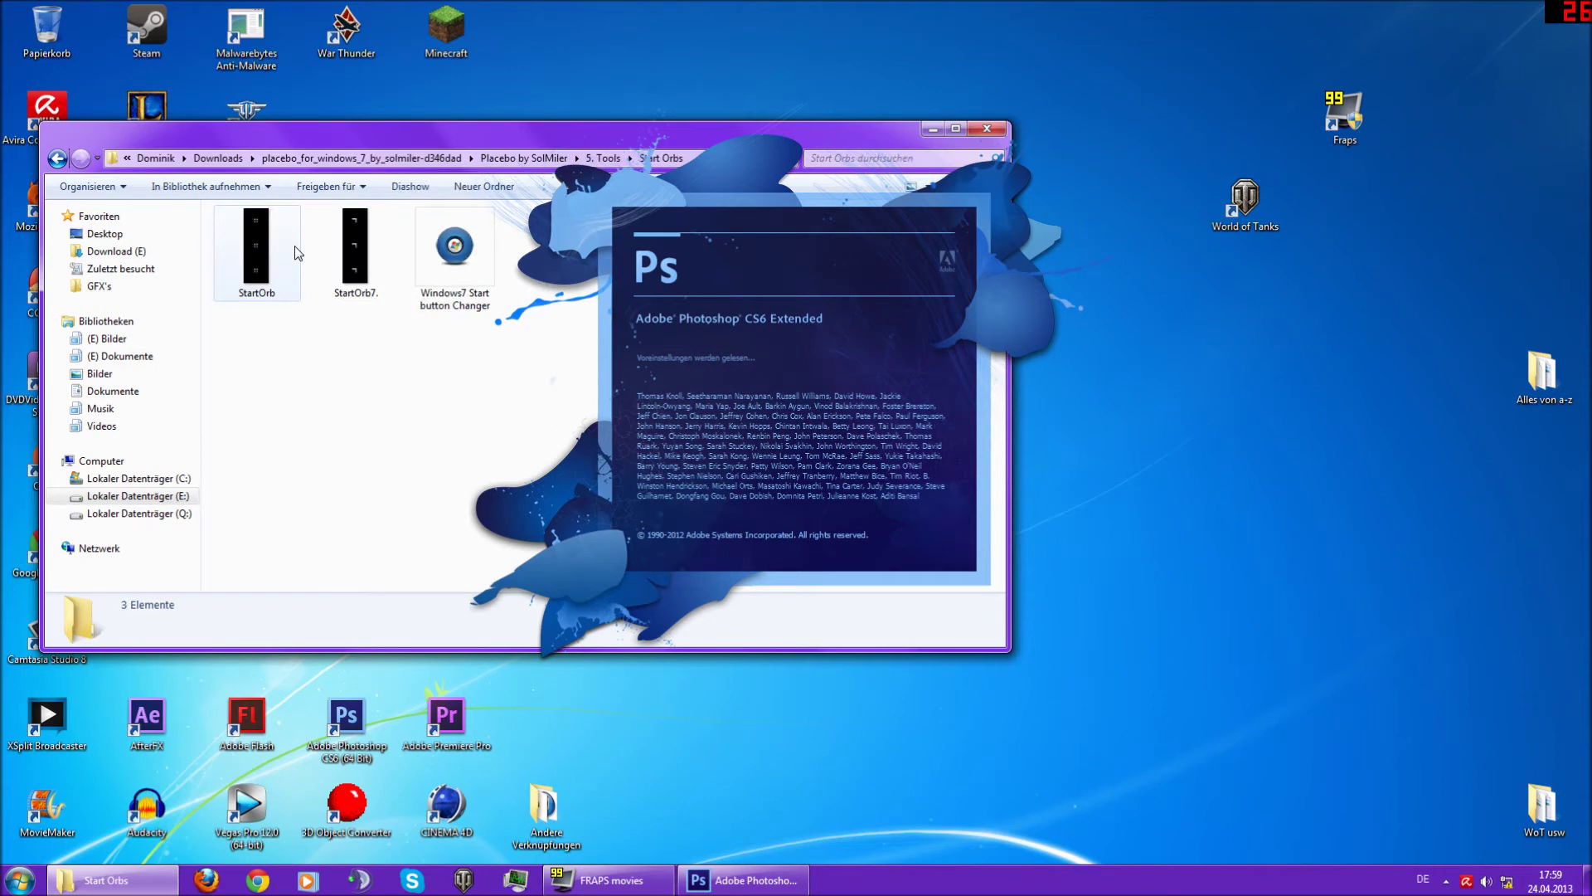
left_click(355, 249)
left_click(254, 252)
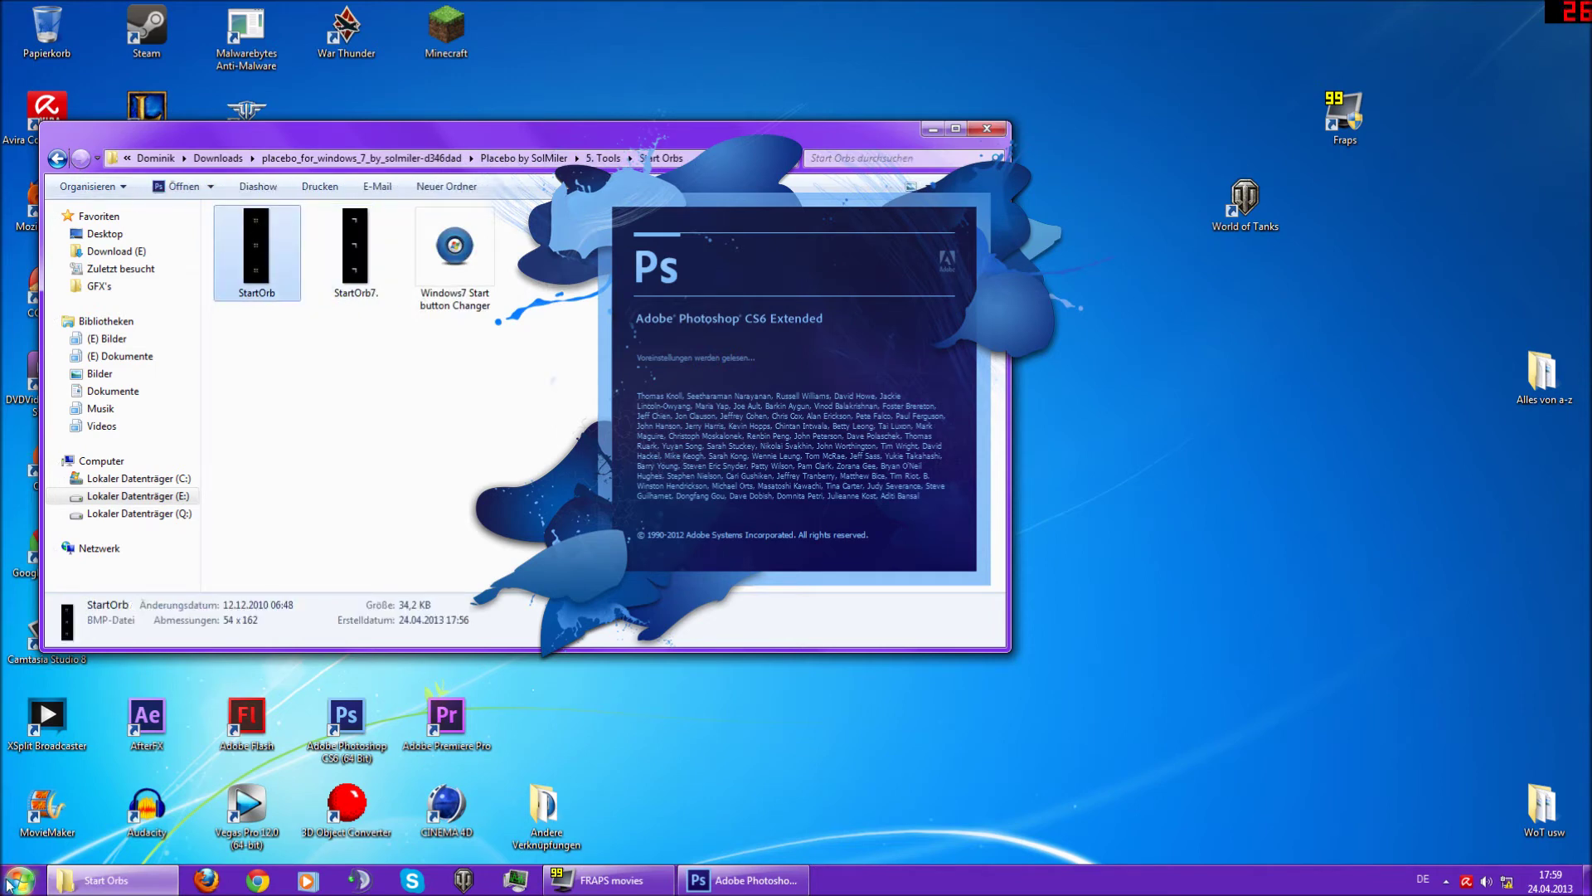
Launch the Windows7 Start button Changer and close both it and Photoshop.
left_click(422, 300)
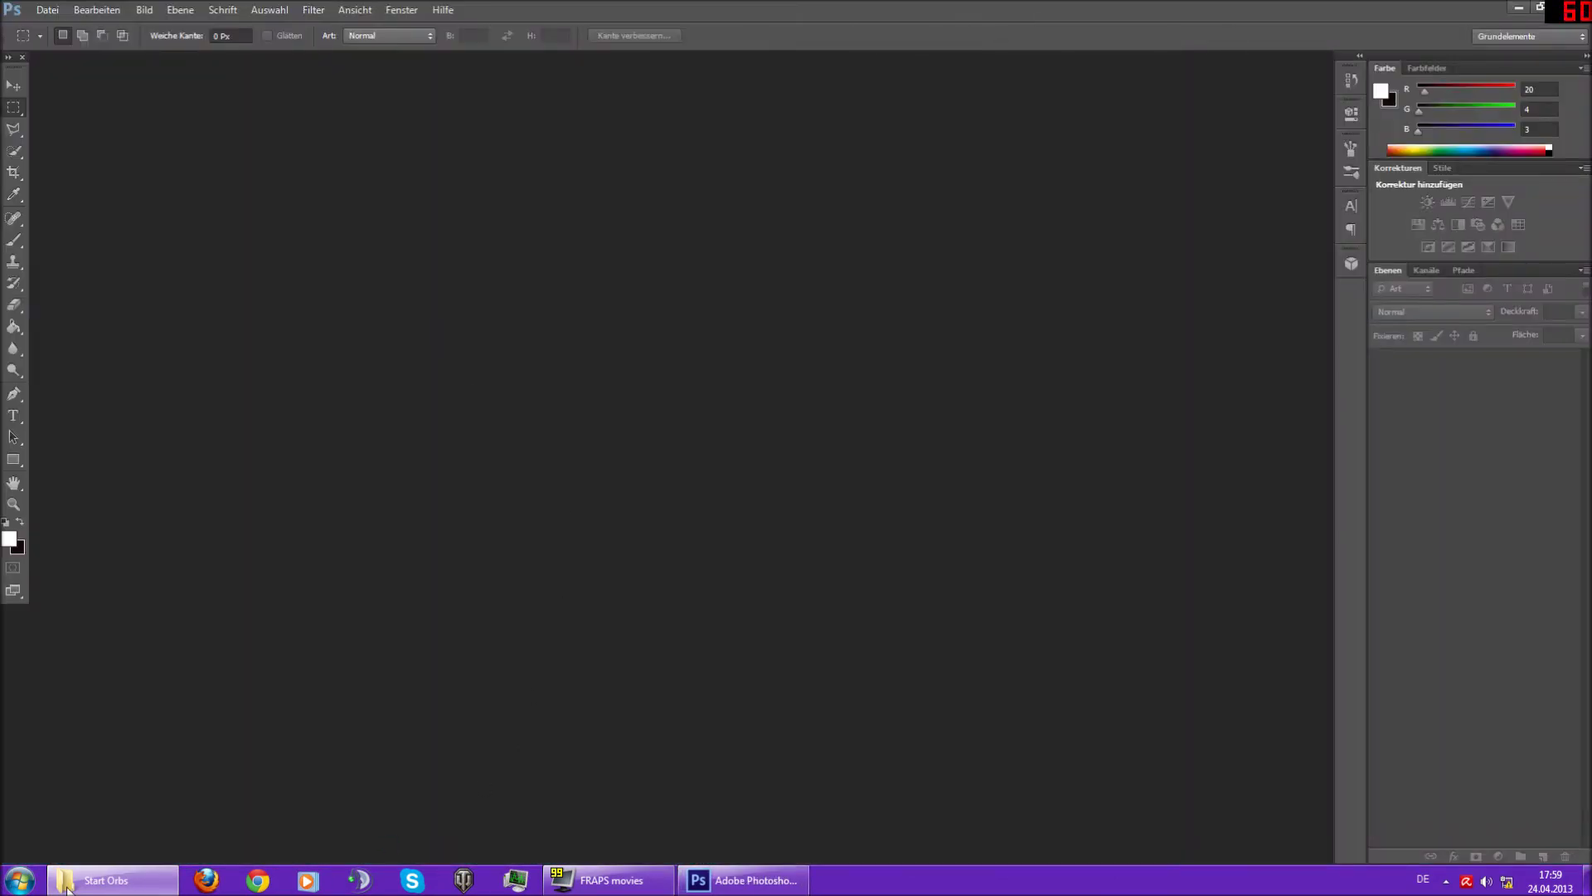
left_click(68, 887)
left_click(1088, 423)
key("ctrl+q")
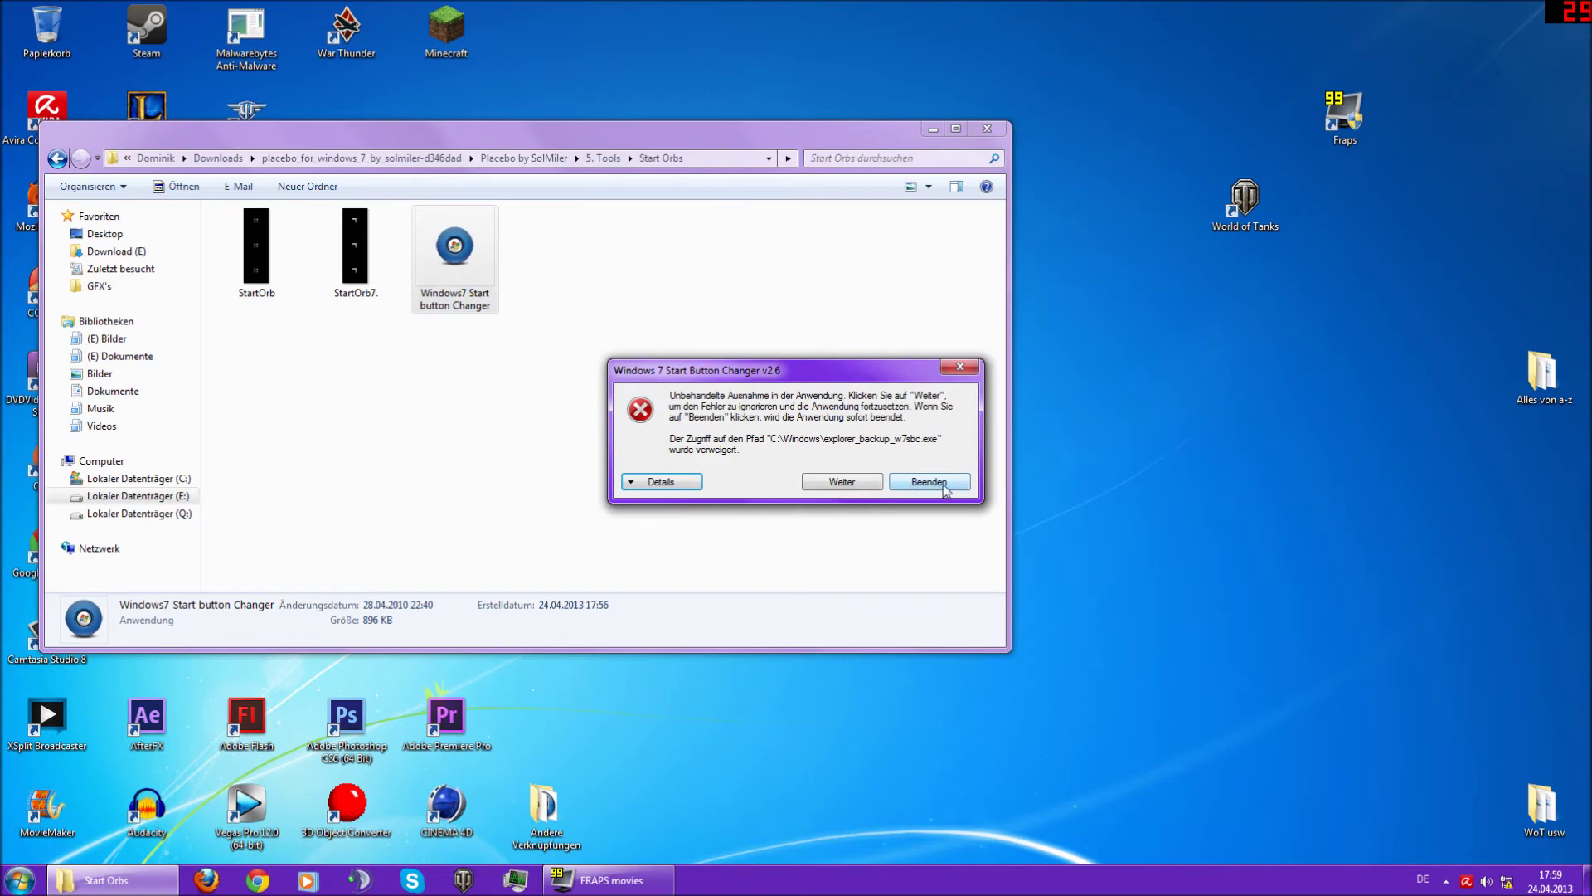
left_click(960, 367)
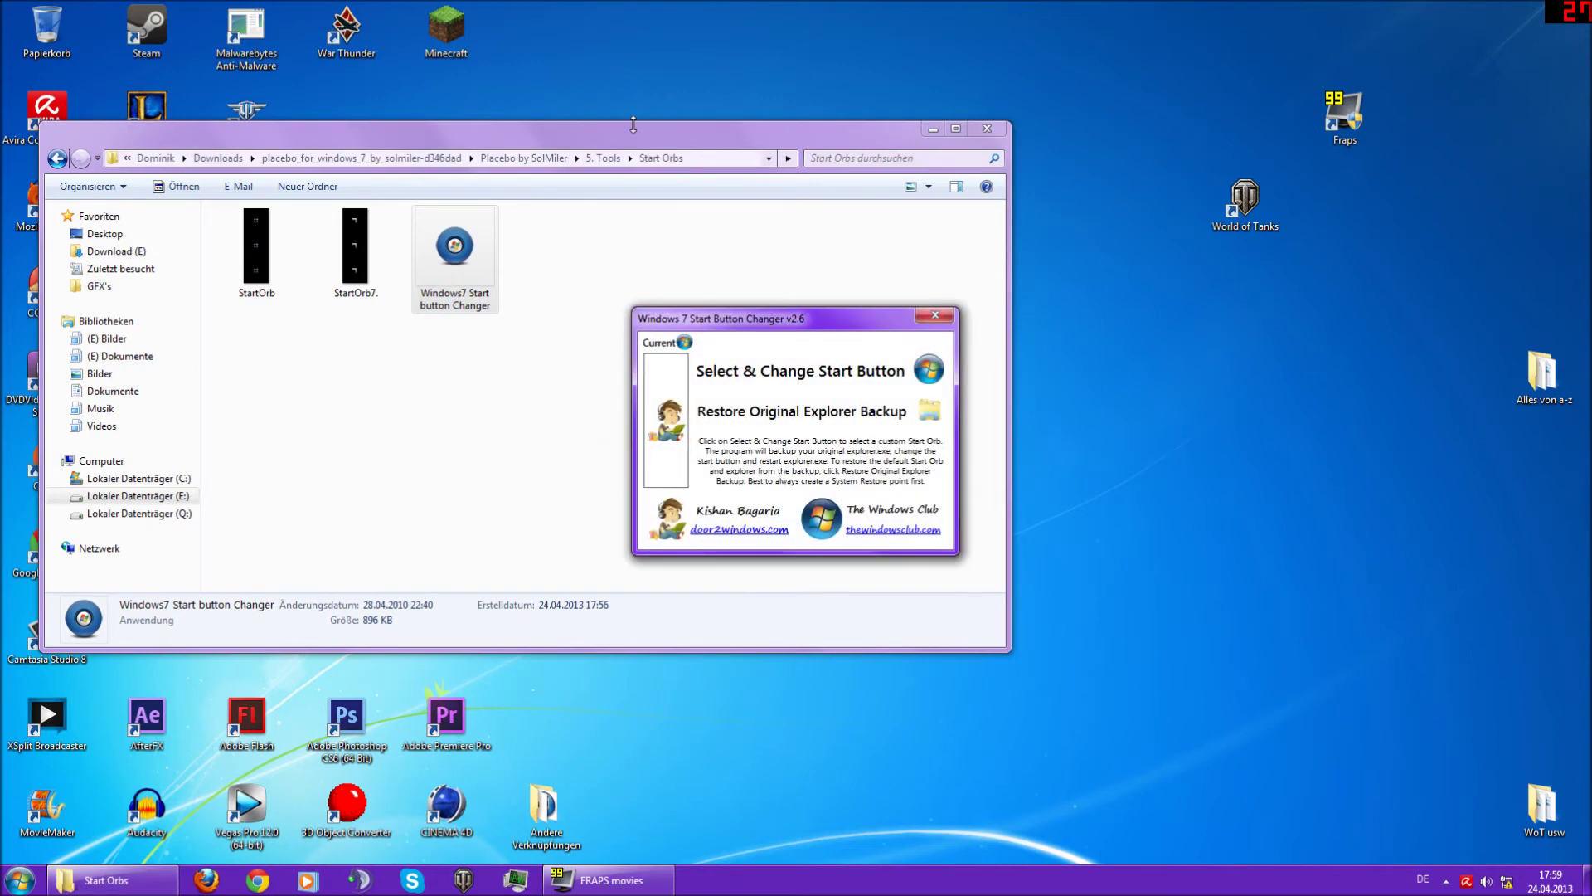
left_click(939, 317)
Move the Explorer window back toward the middle of the desktop and examine the X86 installer in the Theme Resource Changer folder.
left_click_drag(498, 139, 780, 123)
left_click(722, 382)
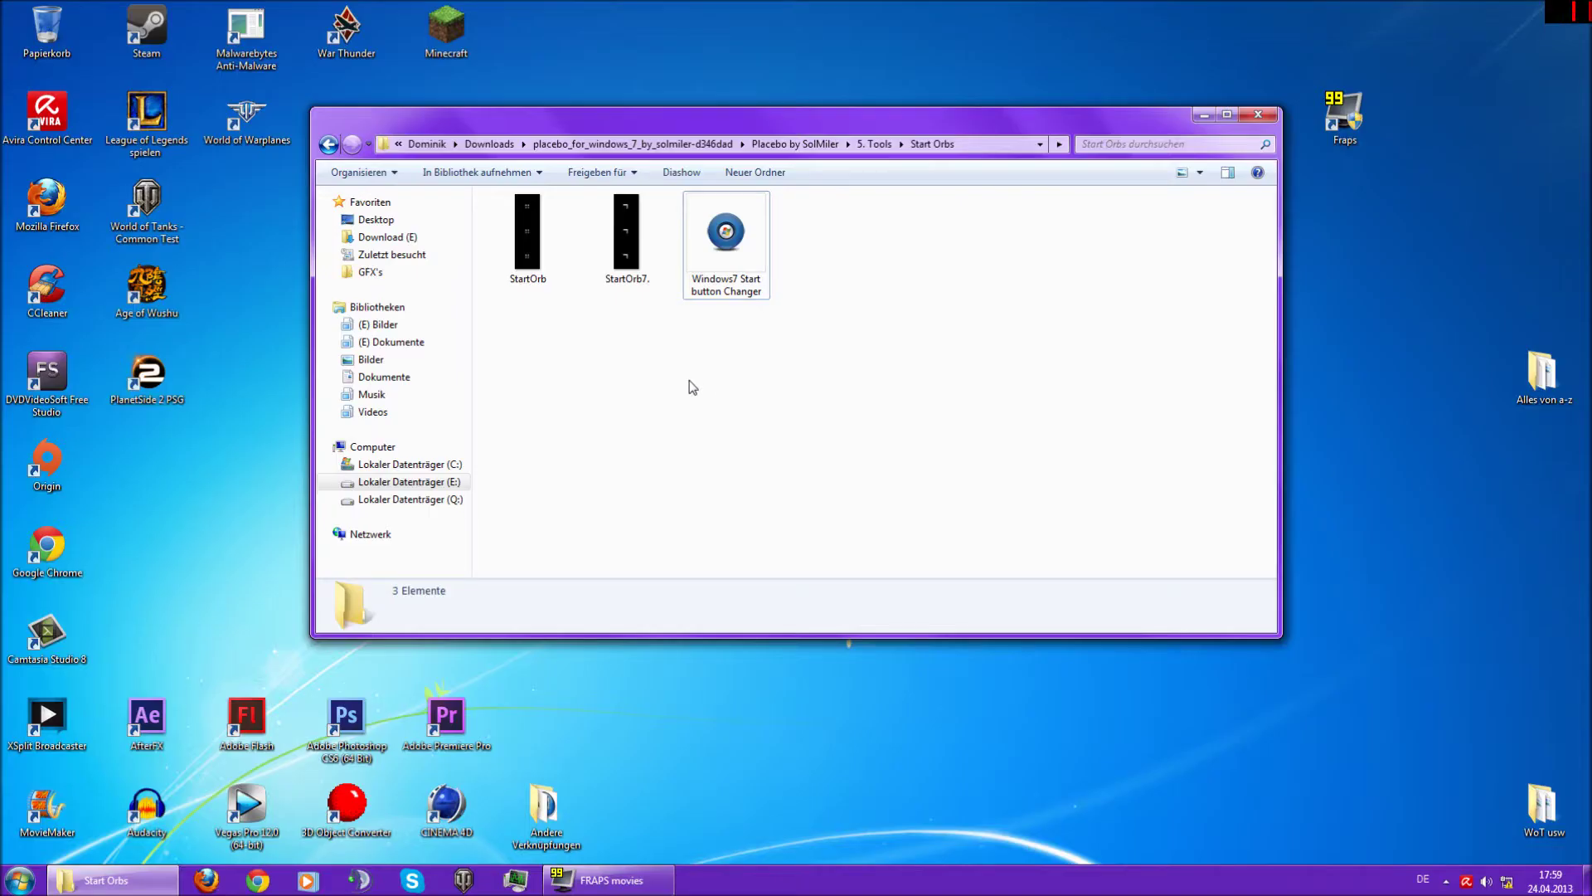
key("BackSpace")
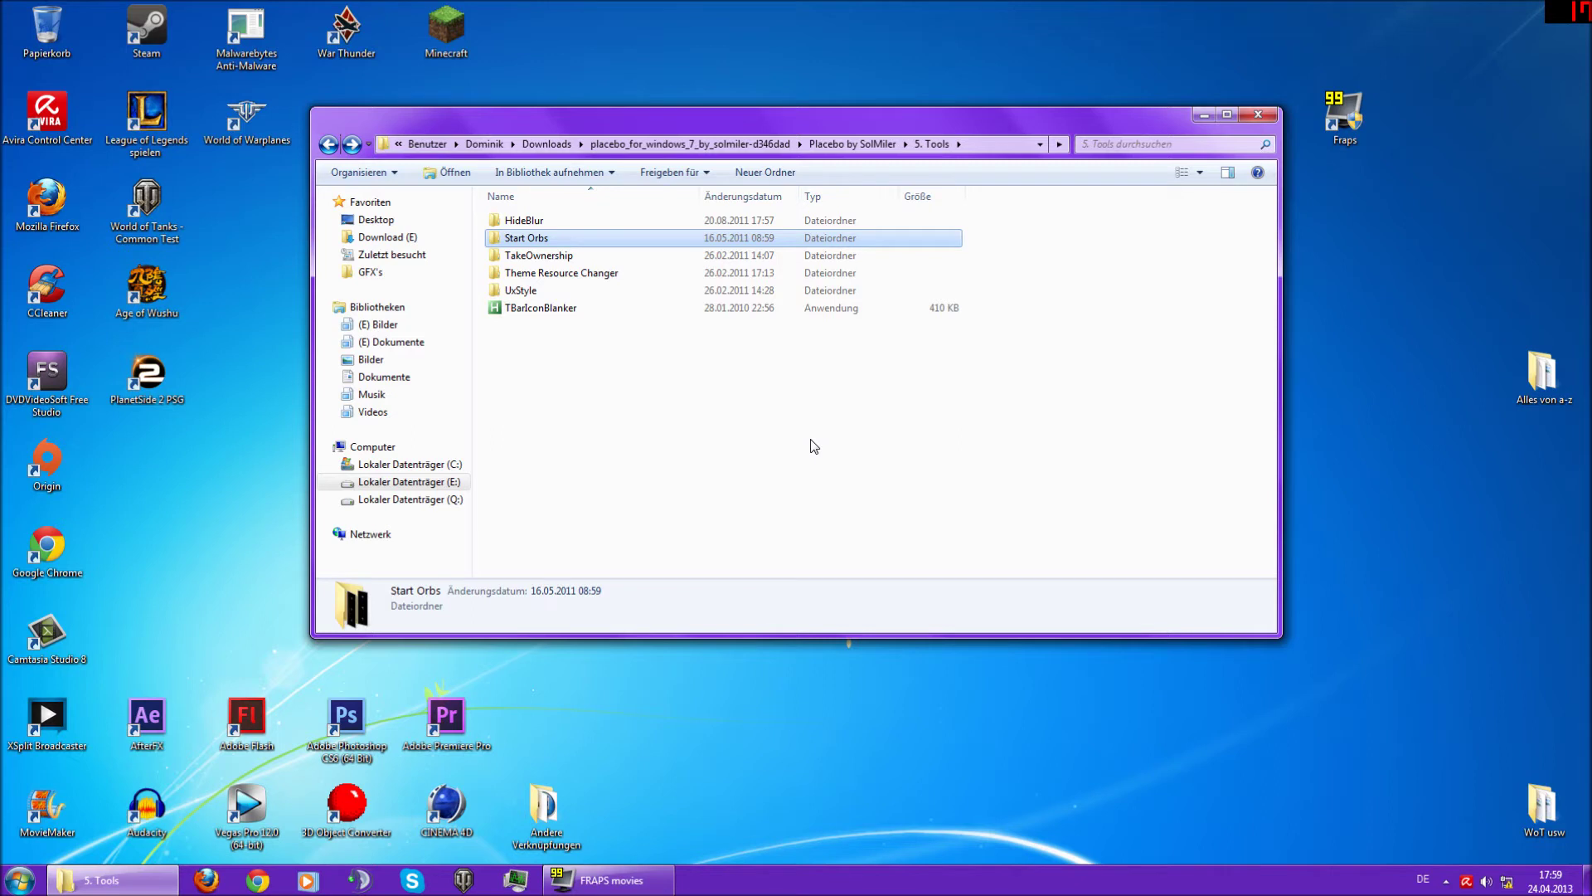
left_click(612, 275)
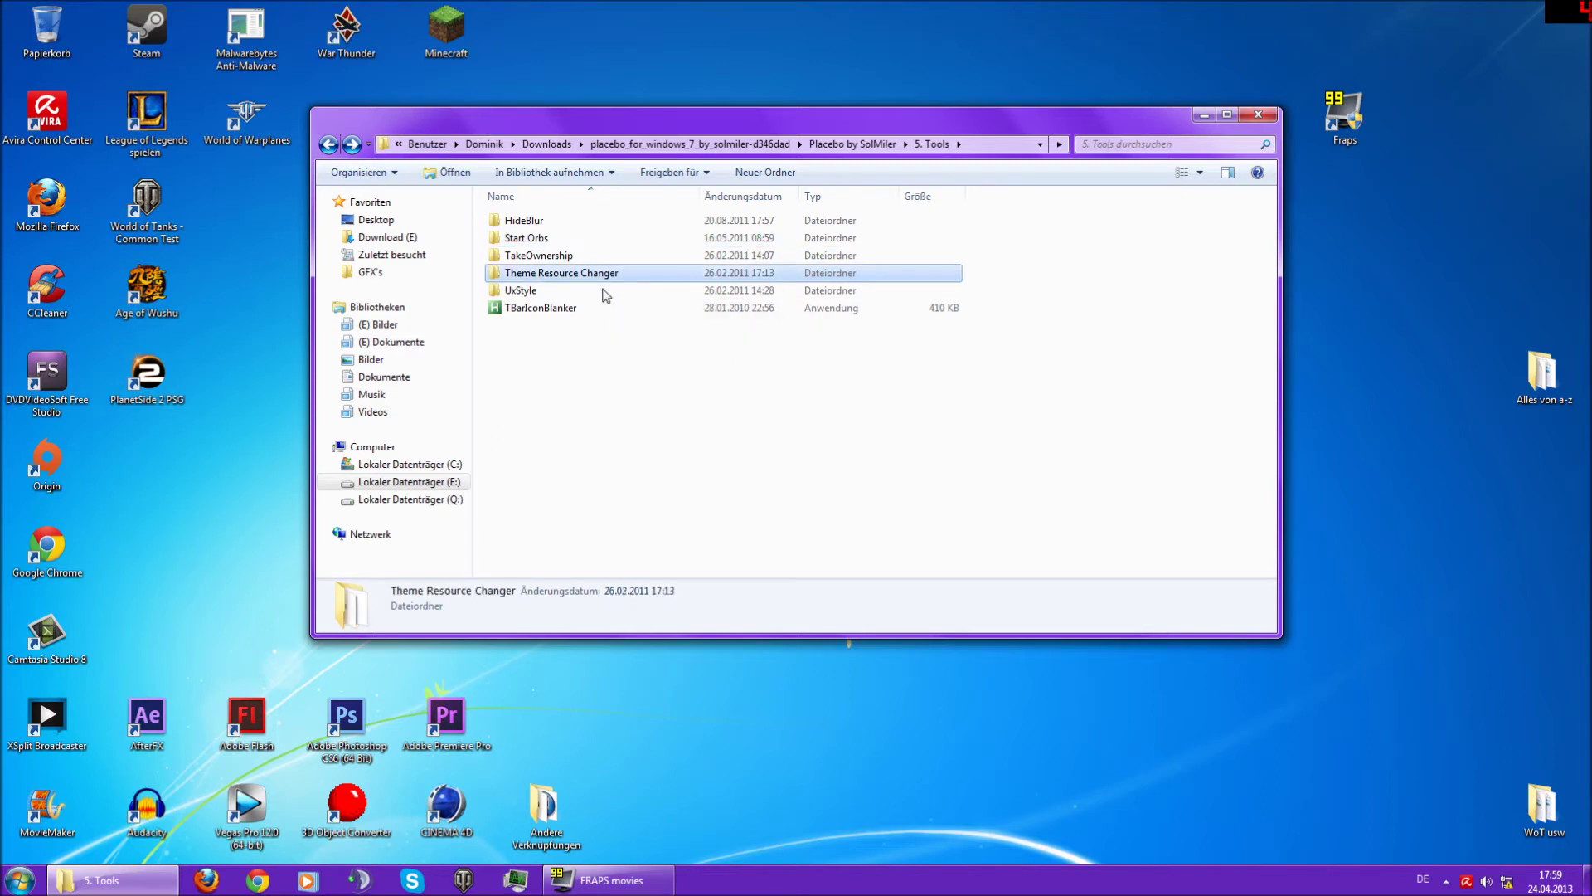
double_click(625, 276)
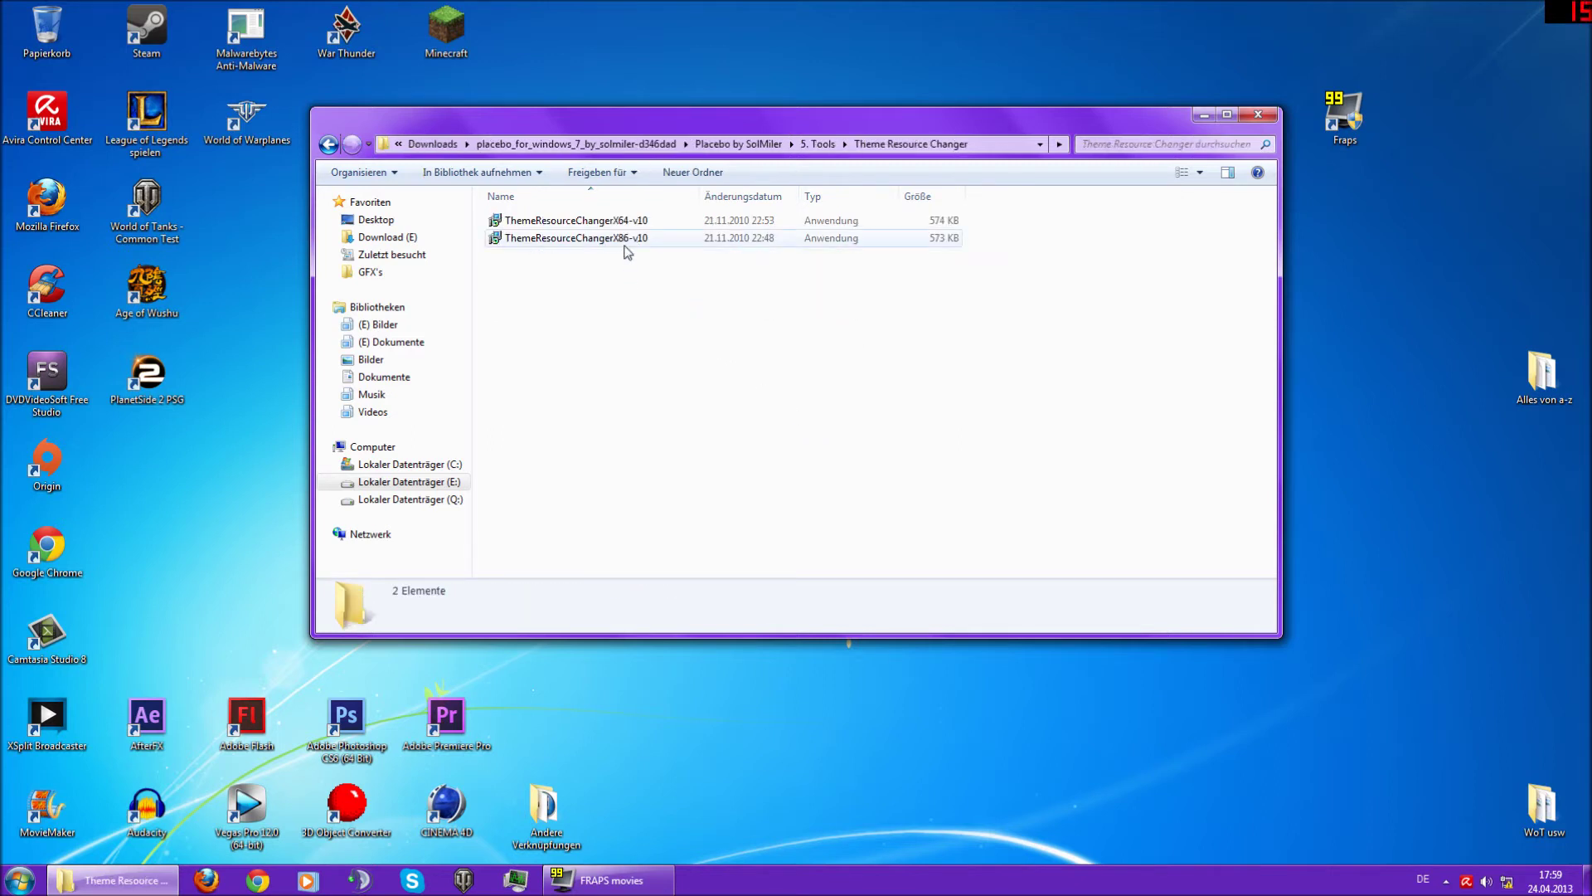
left_click(600, 241)
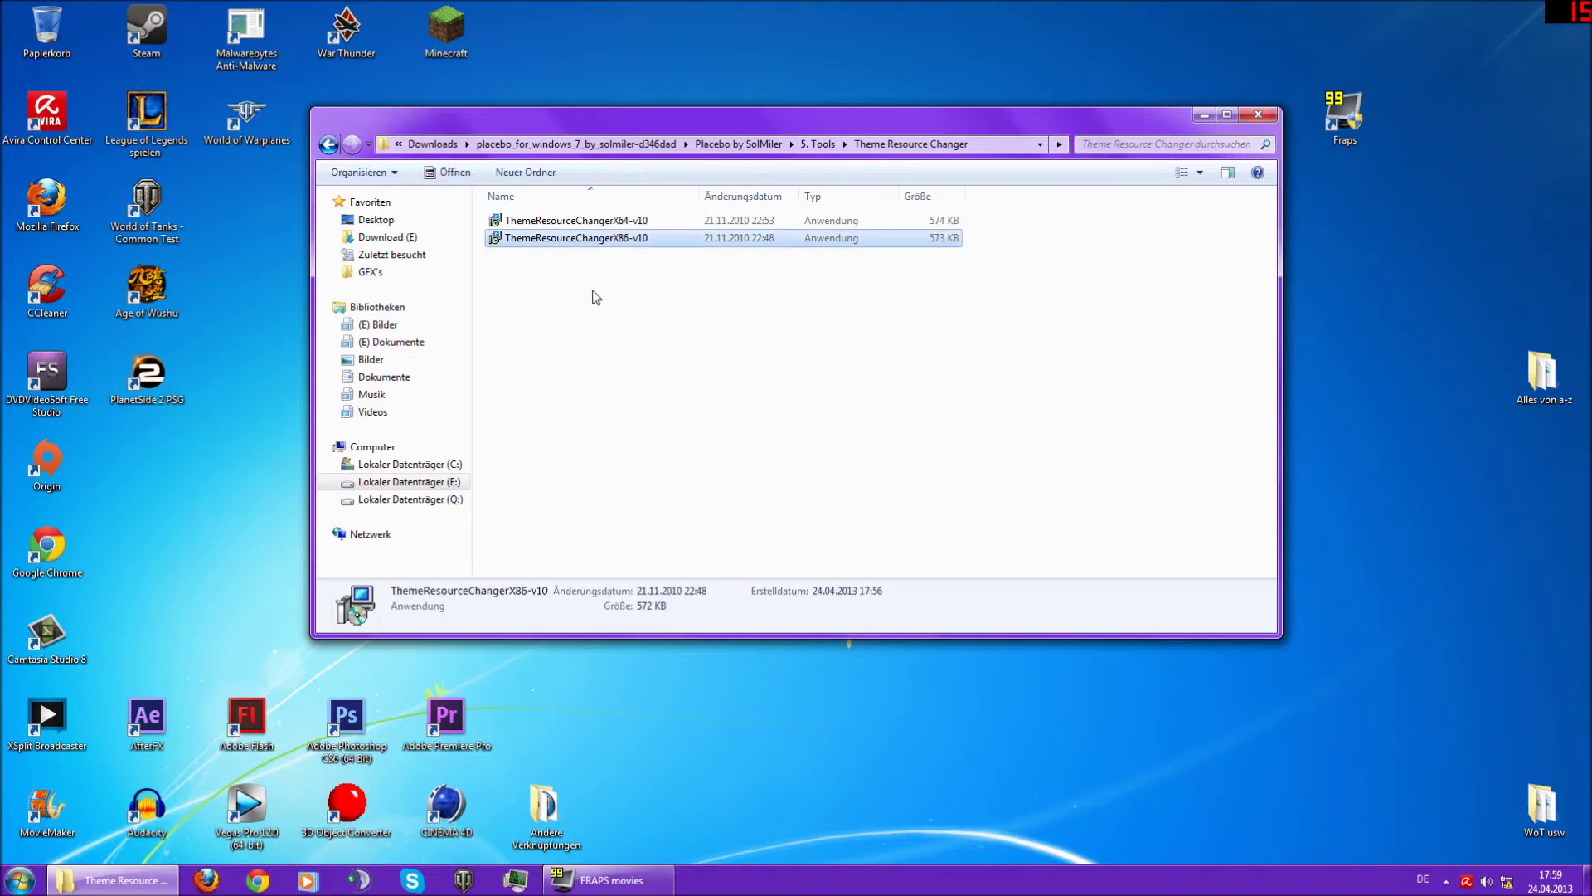
left_click(650, 419)
Open Windows Anytime Upgrade from the Control Panel's System und Sicherheit category to check the Windows edition, and cancel it.
left_click(18, 880)
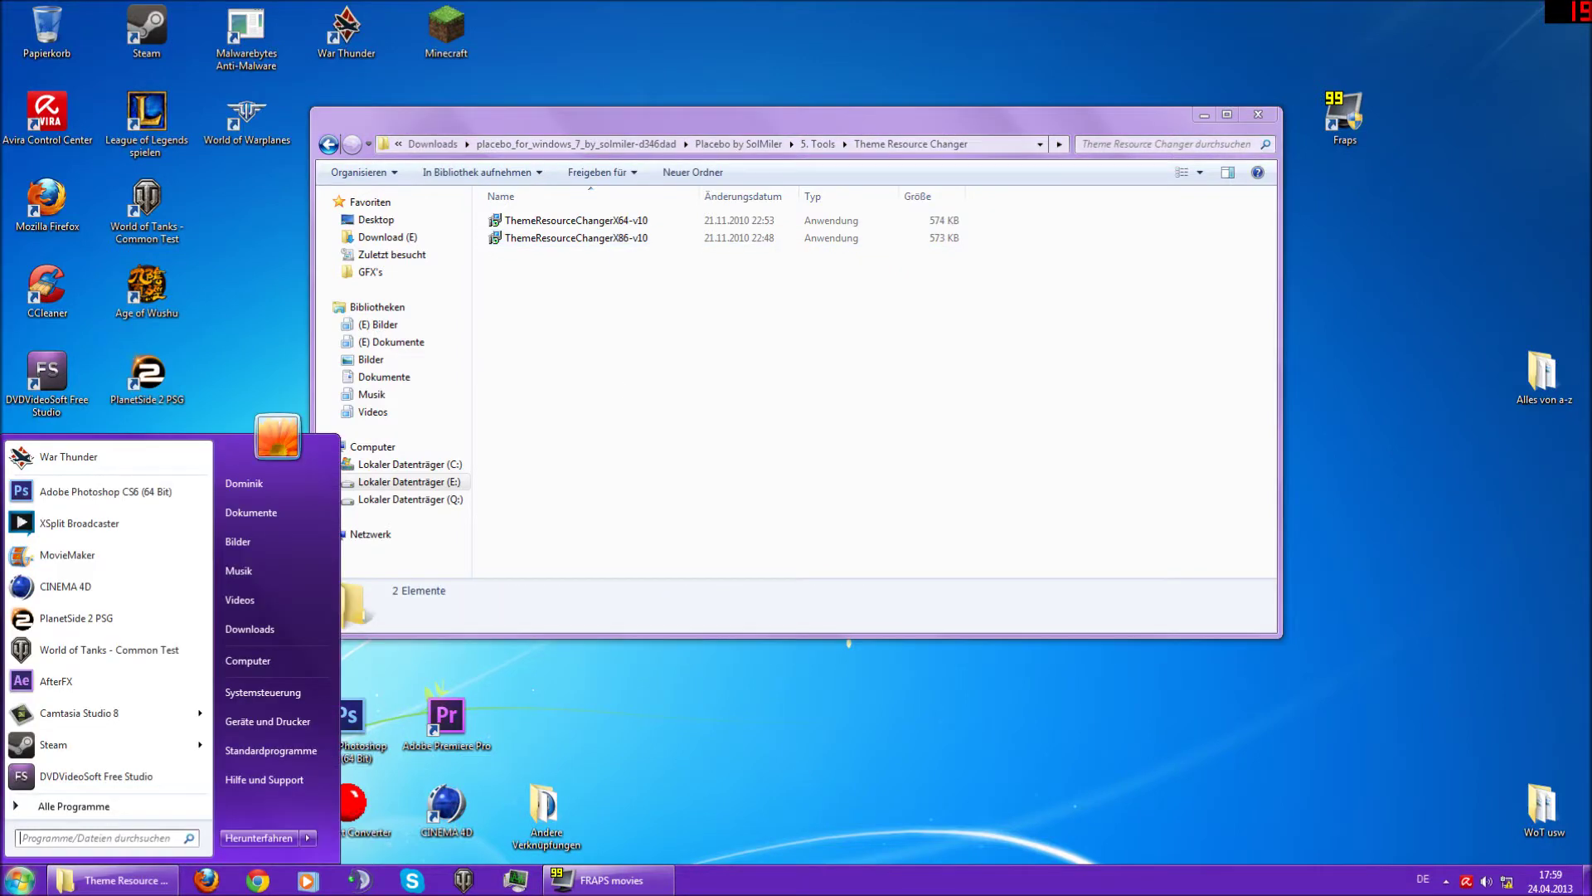
left_click(287, 692)
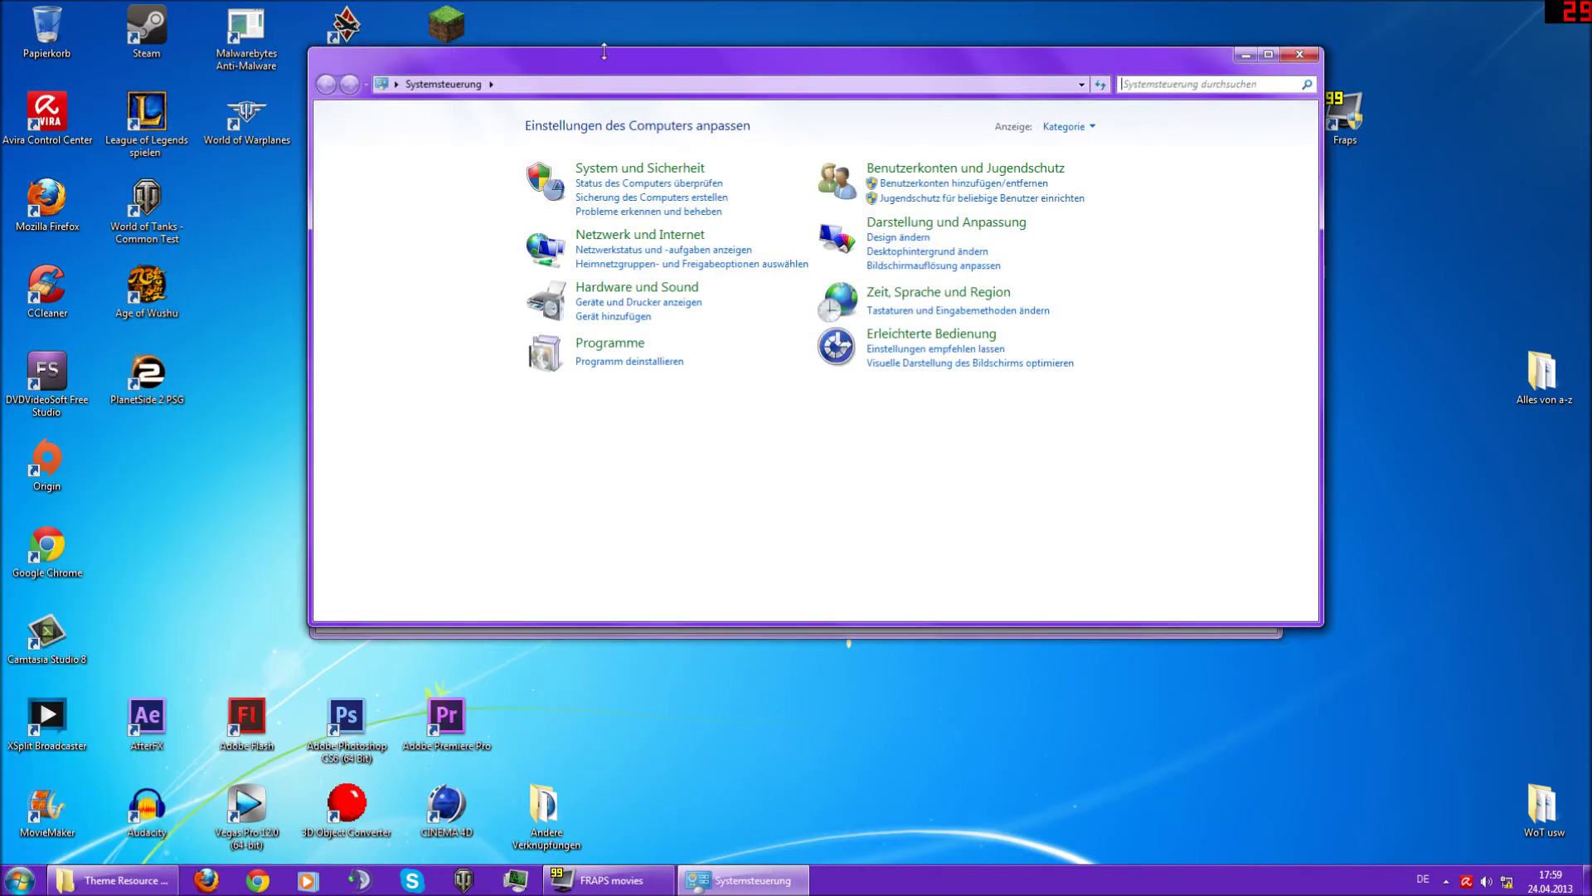
left_click_drag(588, 61, 536, 151)
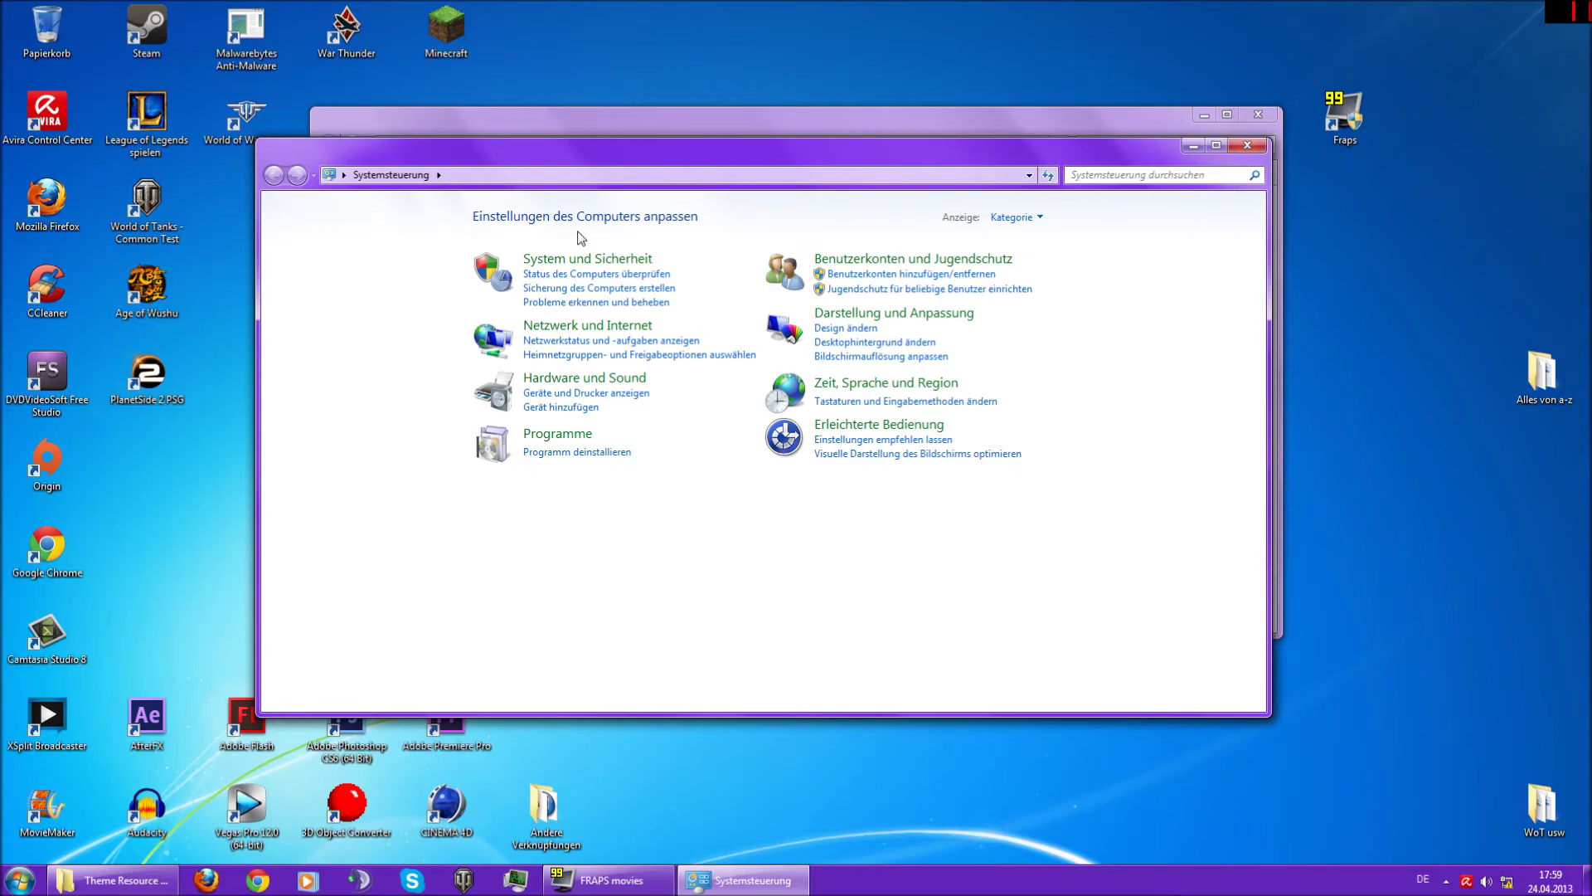
left_click(581, 260)
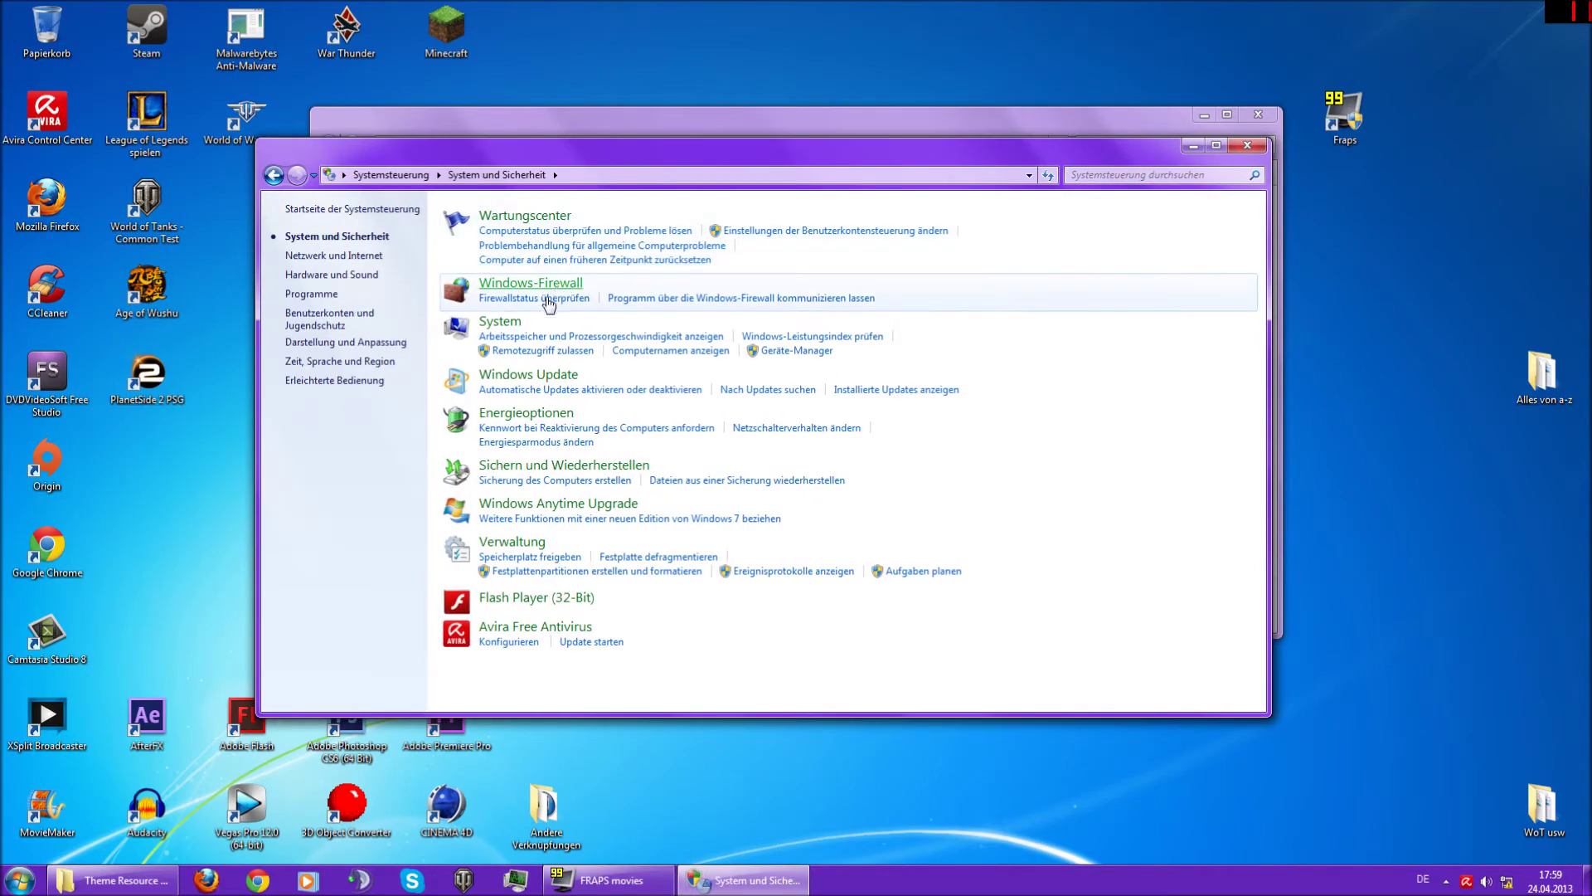
left_click(491, 505)
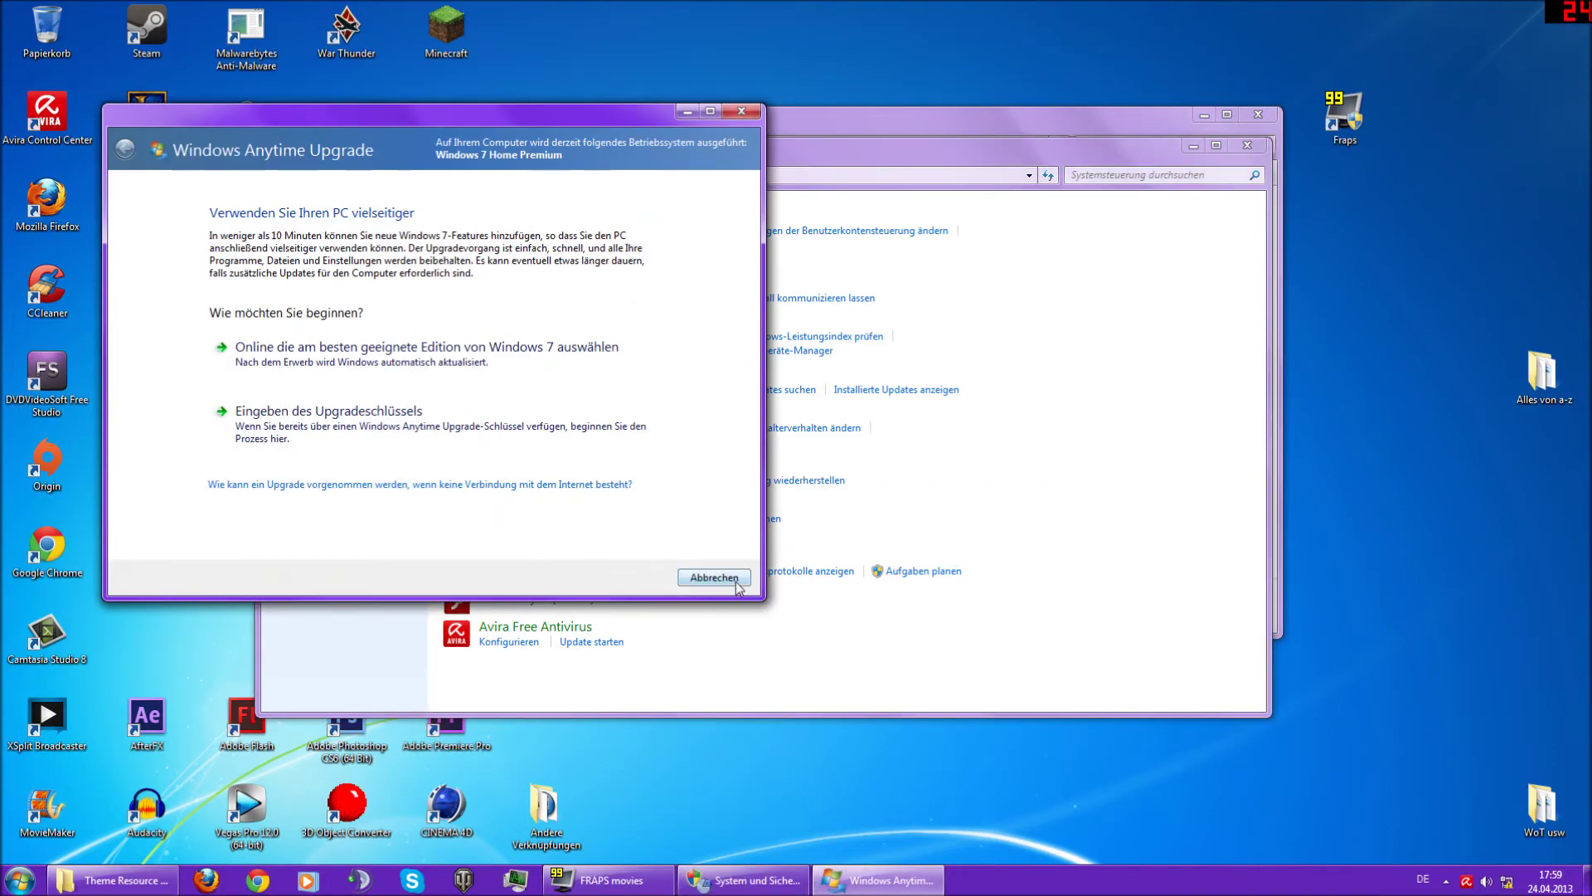
left_click(715, 577)
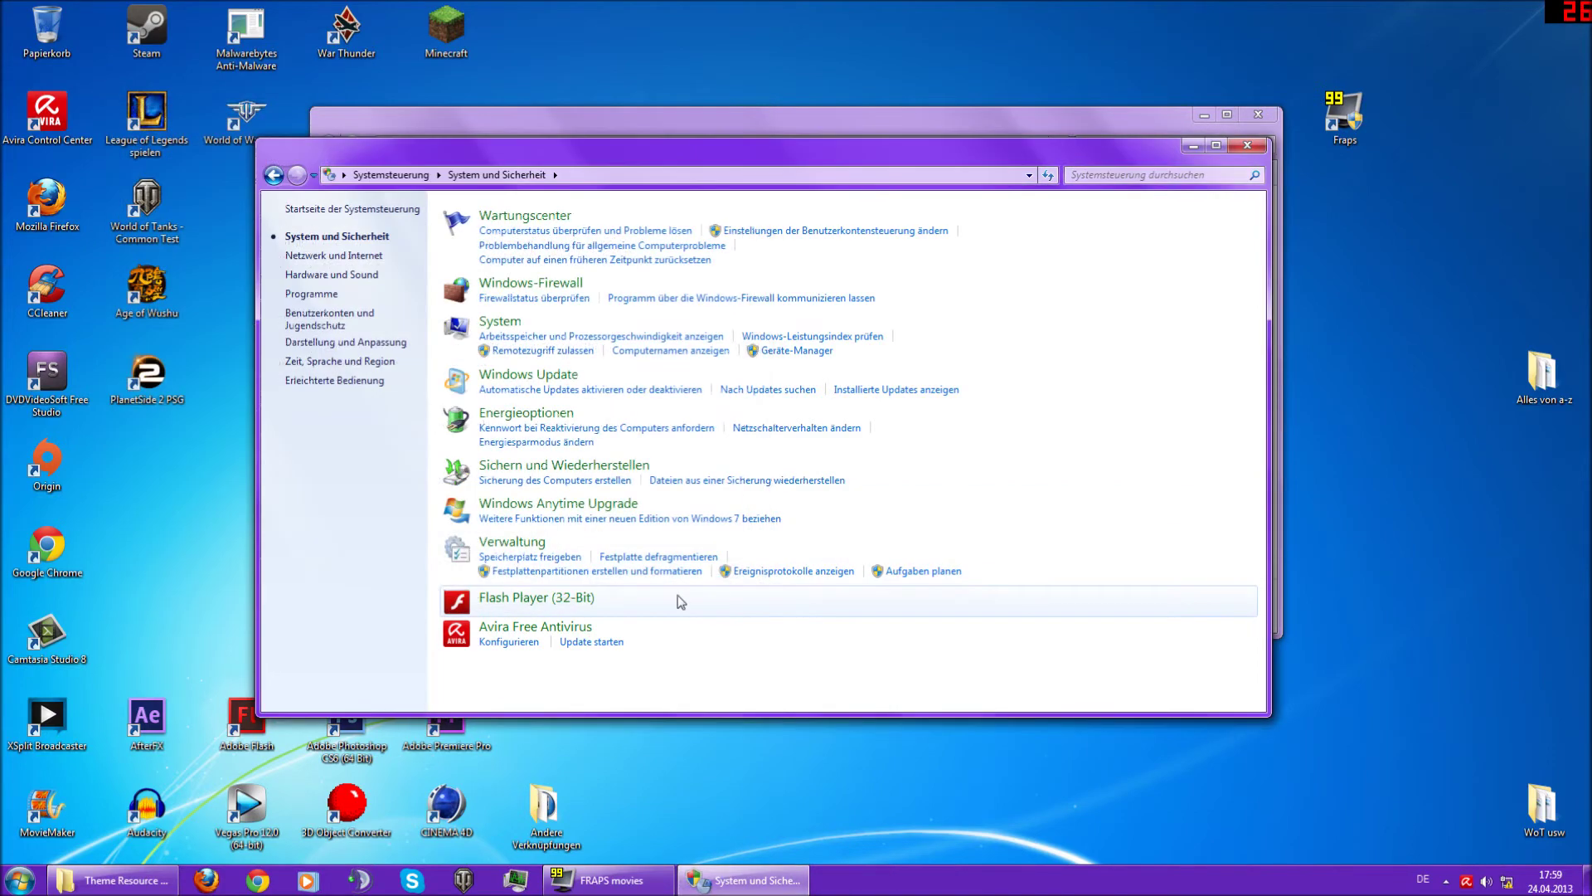
left_click(623, 891)
left_click(624, 891)
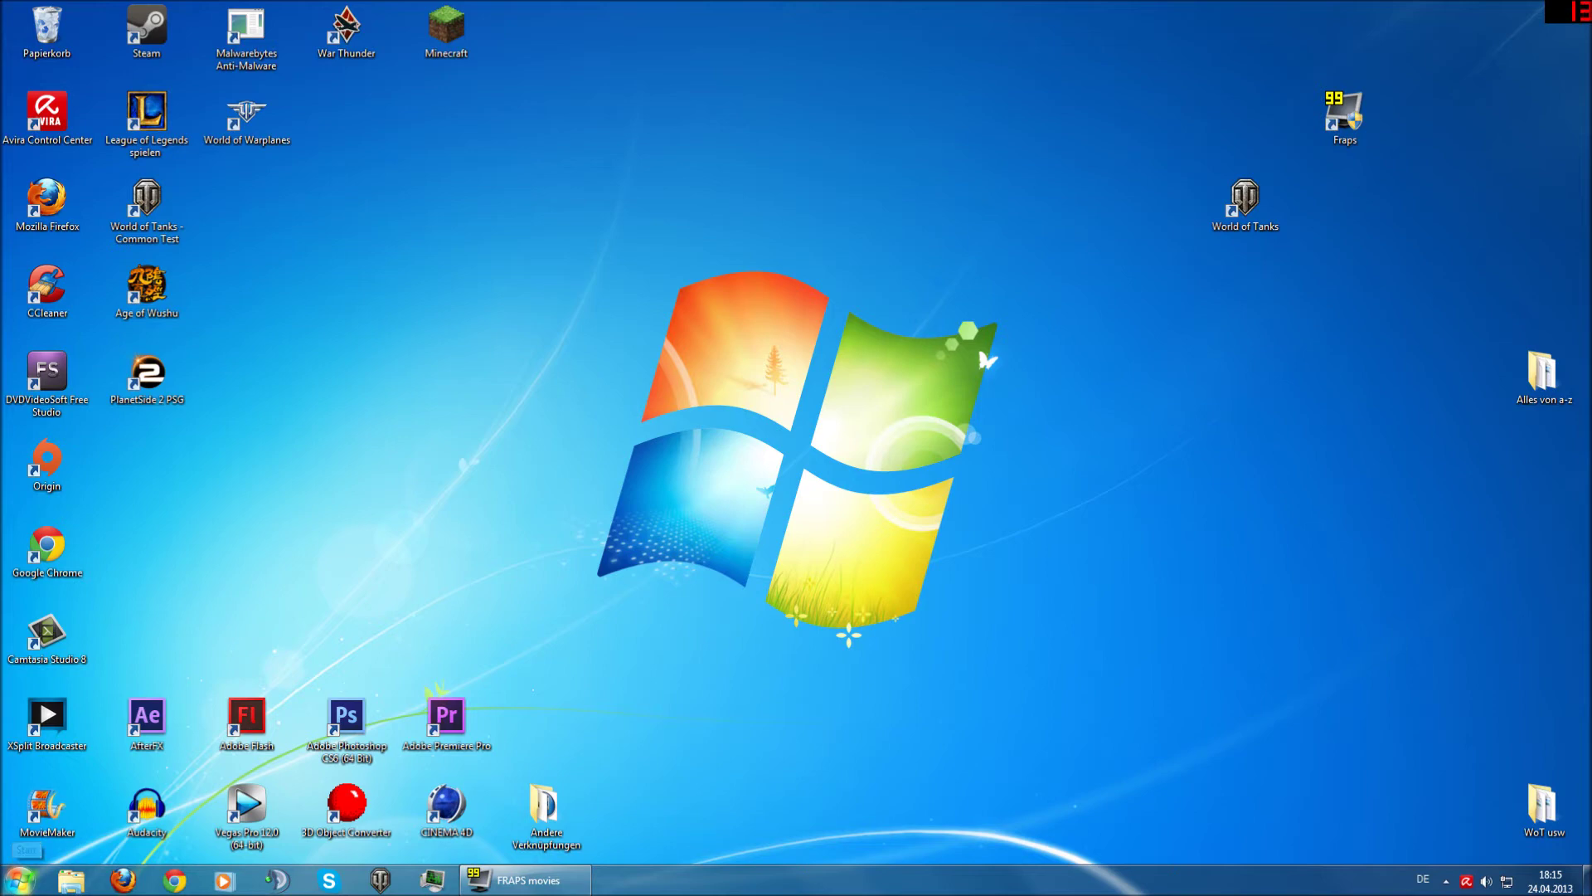
Check the Windows edition and system type on the Control Panel's System page, and close it.
right_click(20, 881)
key("Escape")
key("super")
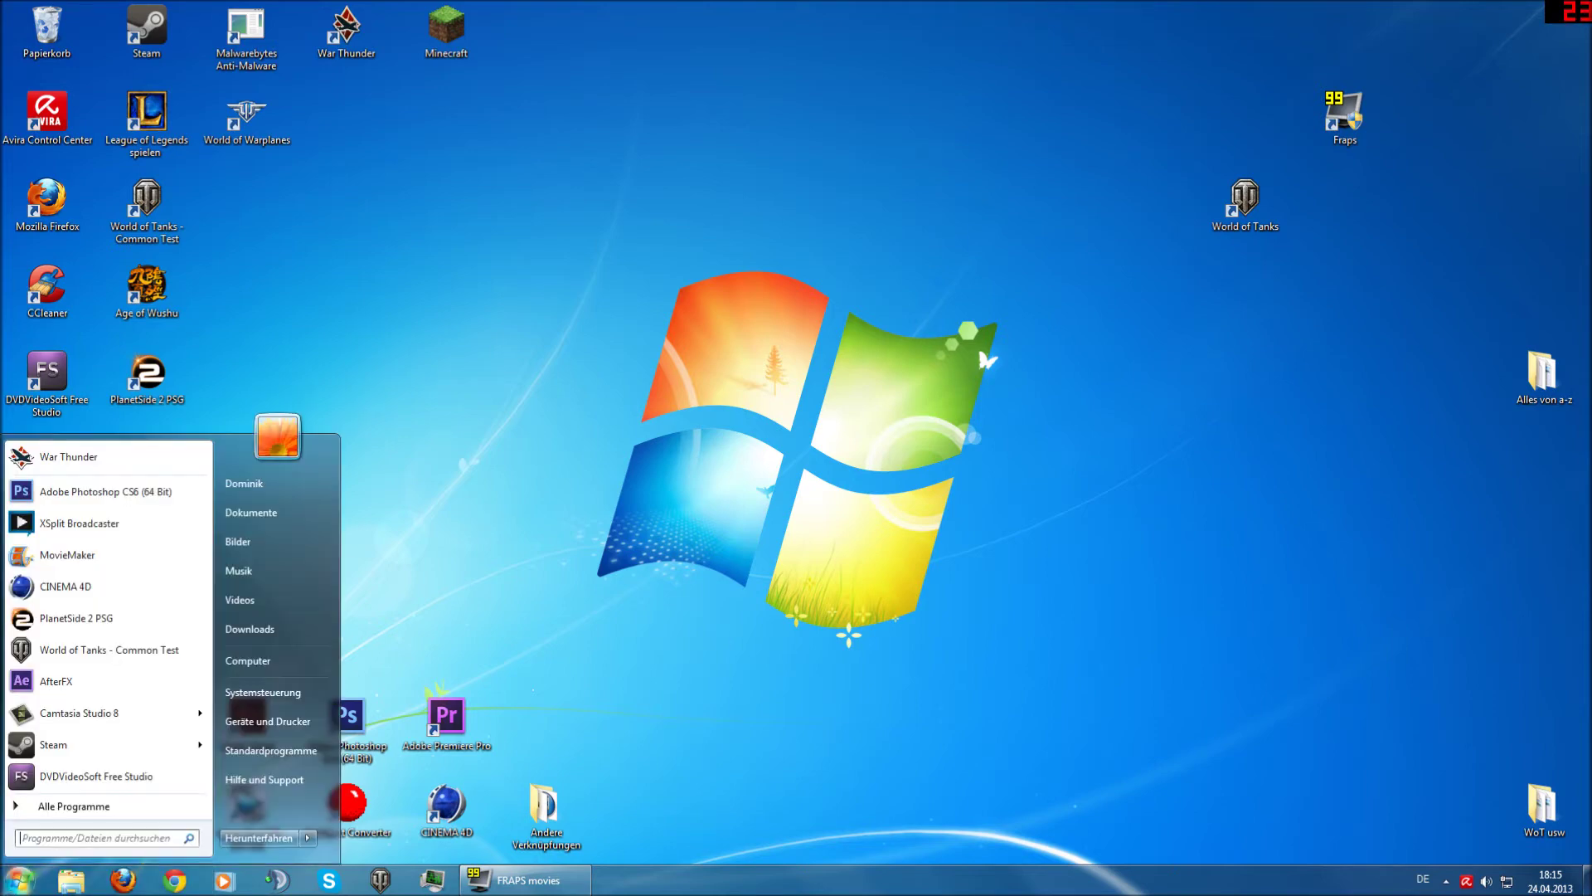
left_click(309, 701)
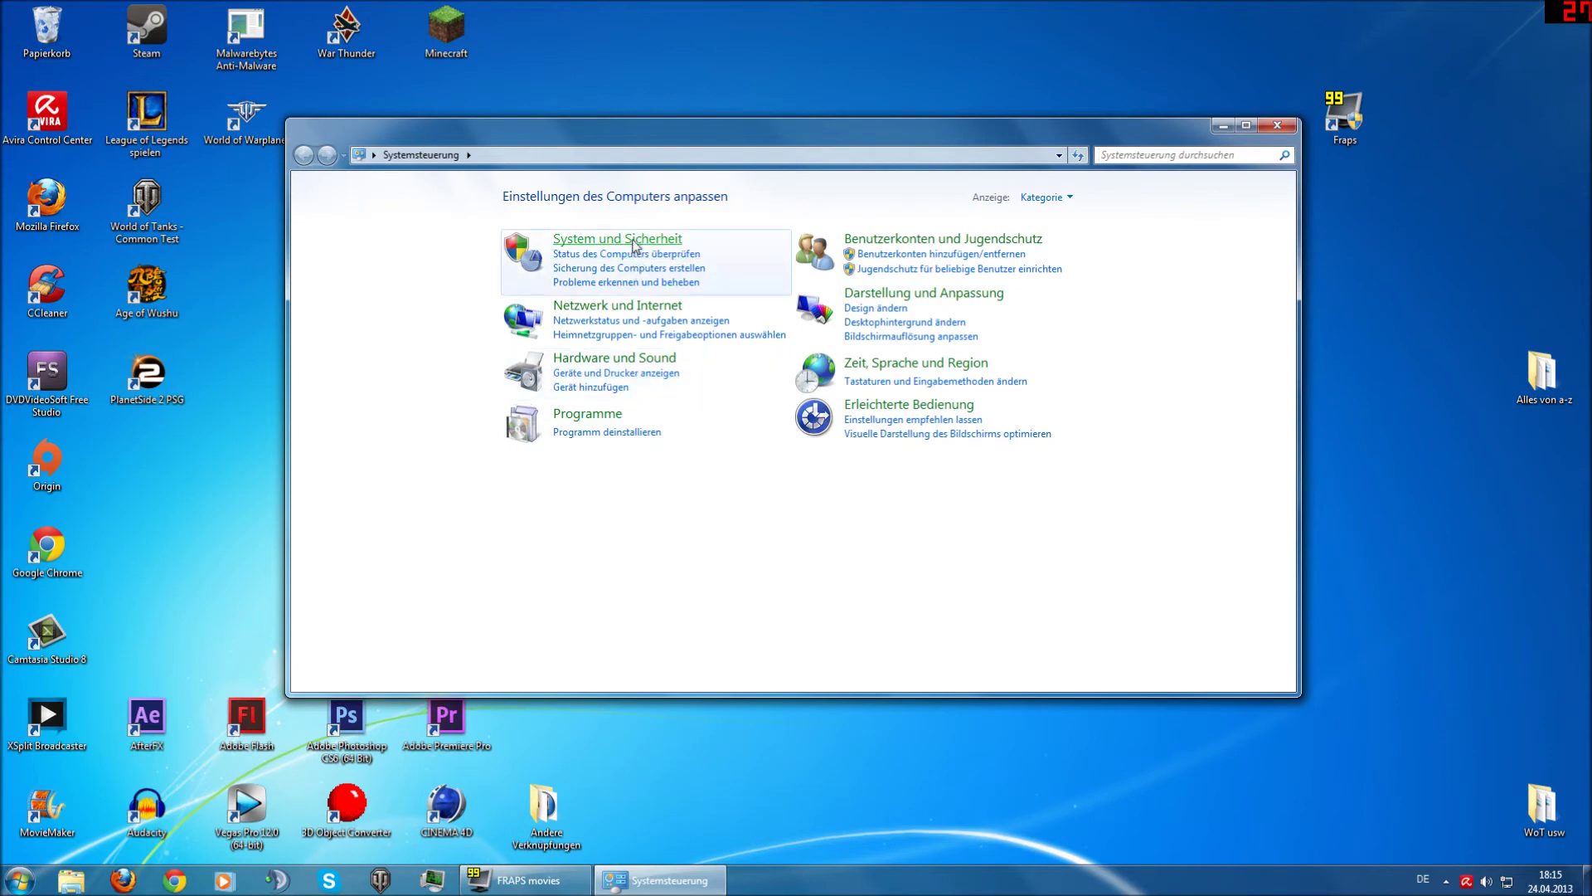
left_click(630, 241)
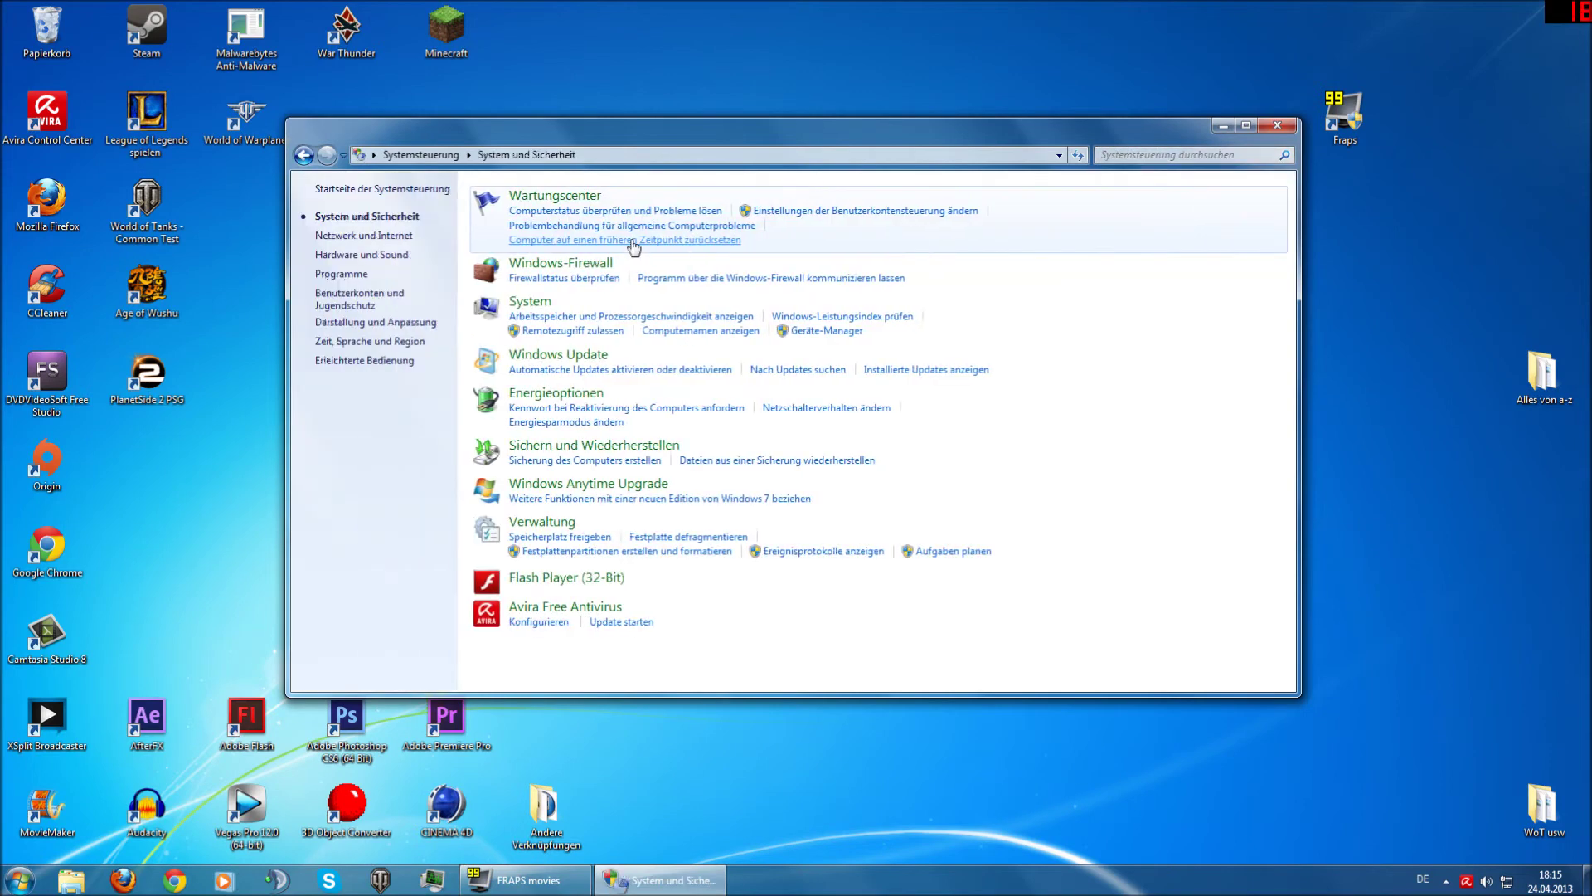
left_click(532, 303)
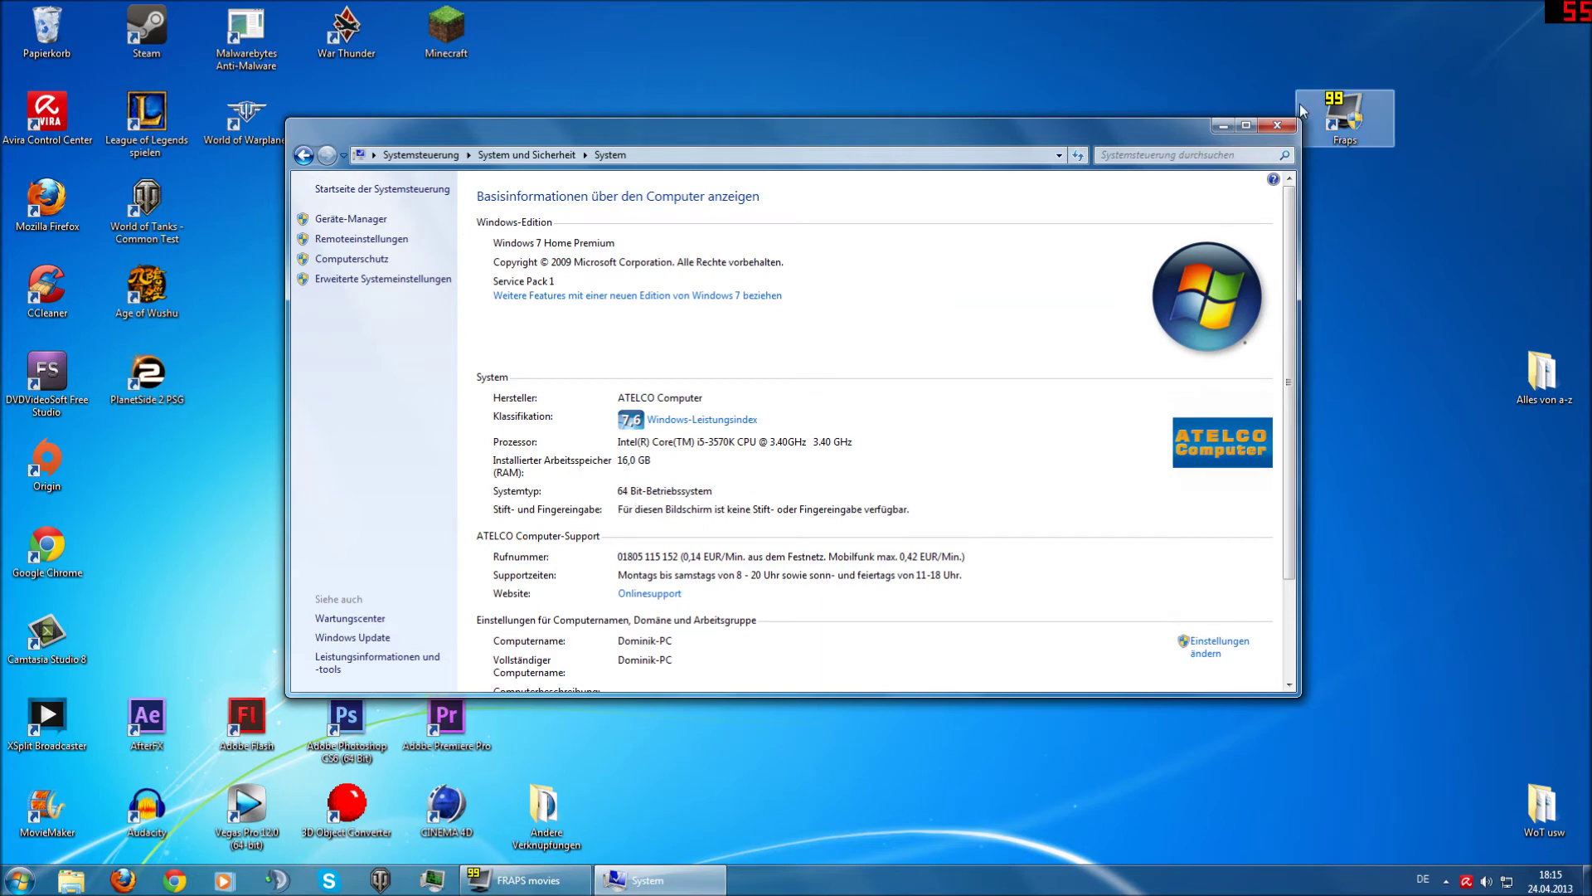
left_click(1276, 126)
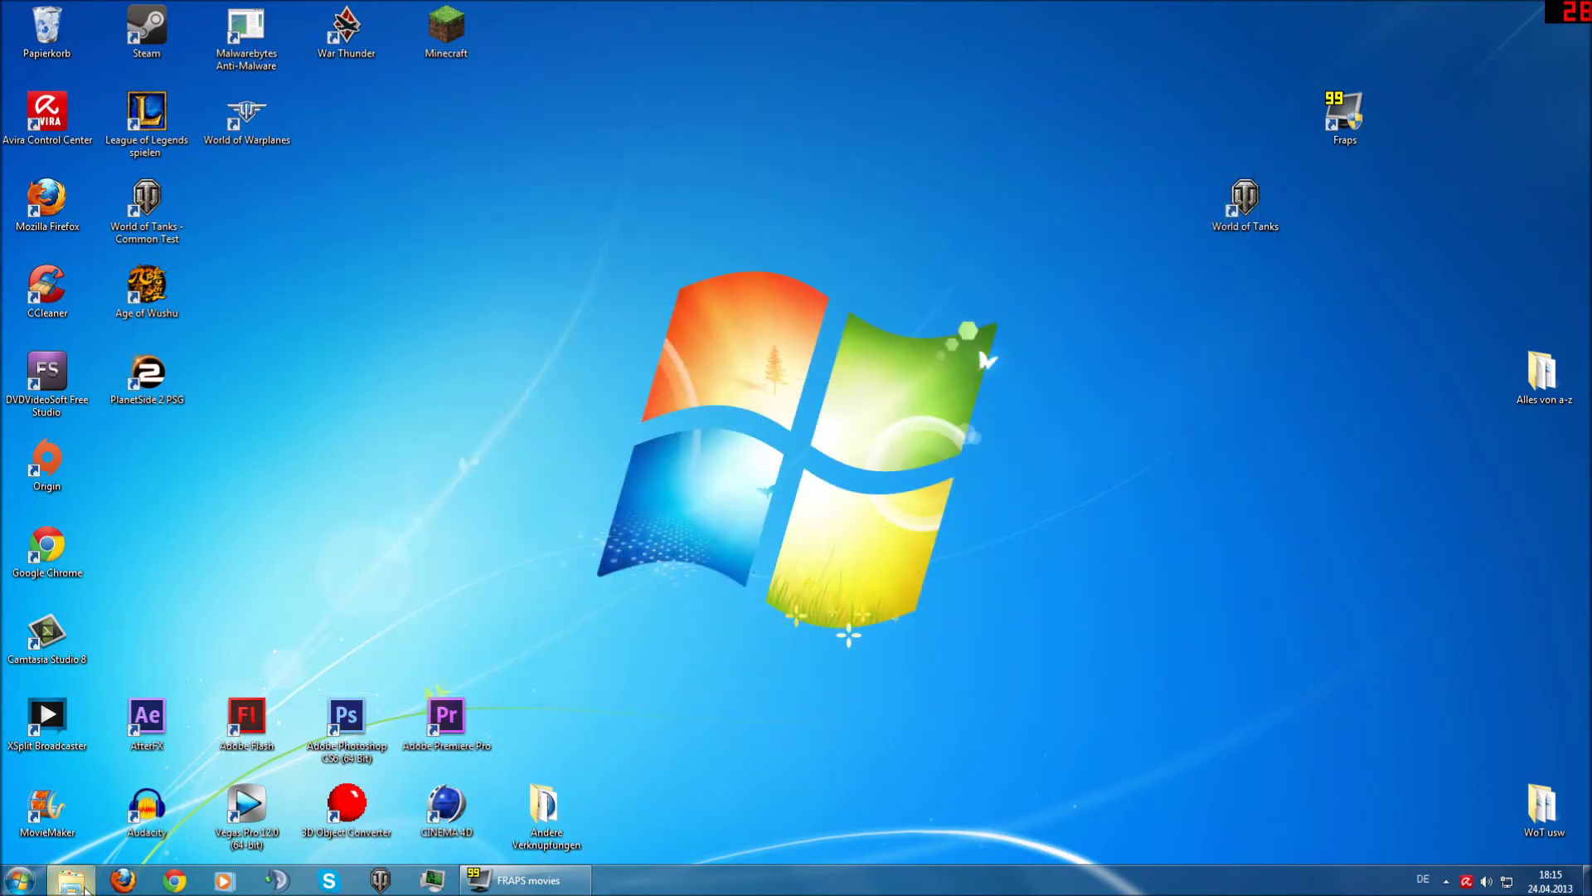
Open the Theme Resource Changer folder inside 5. Tools of the downloaded Placebo by SolMiler theme.
left_click(71, 880)
left_click(387, 239)
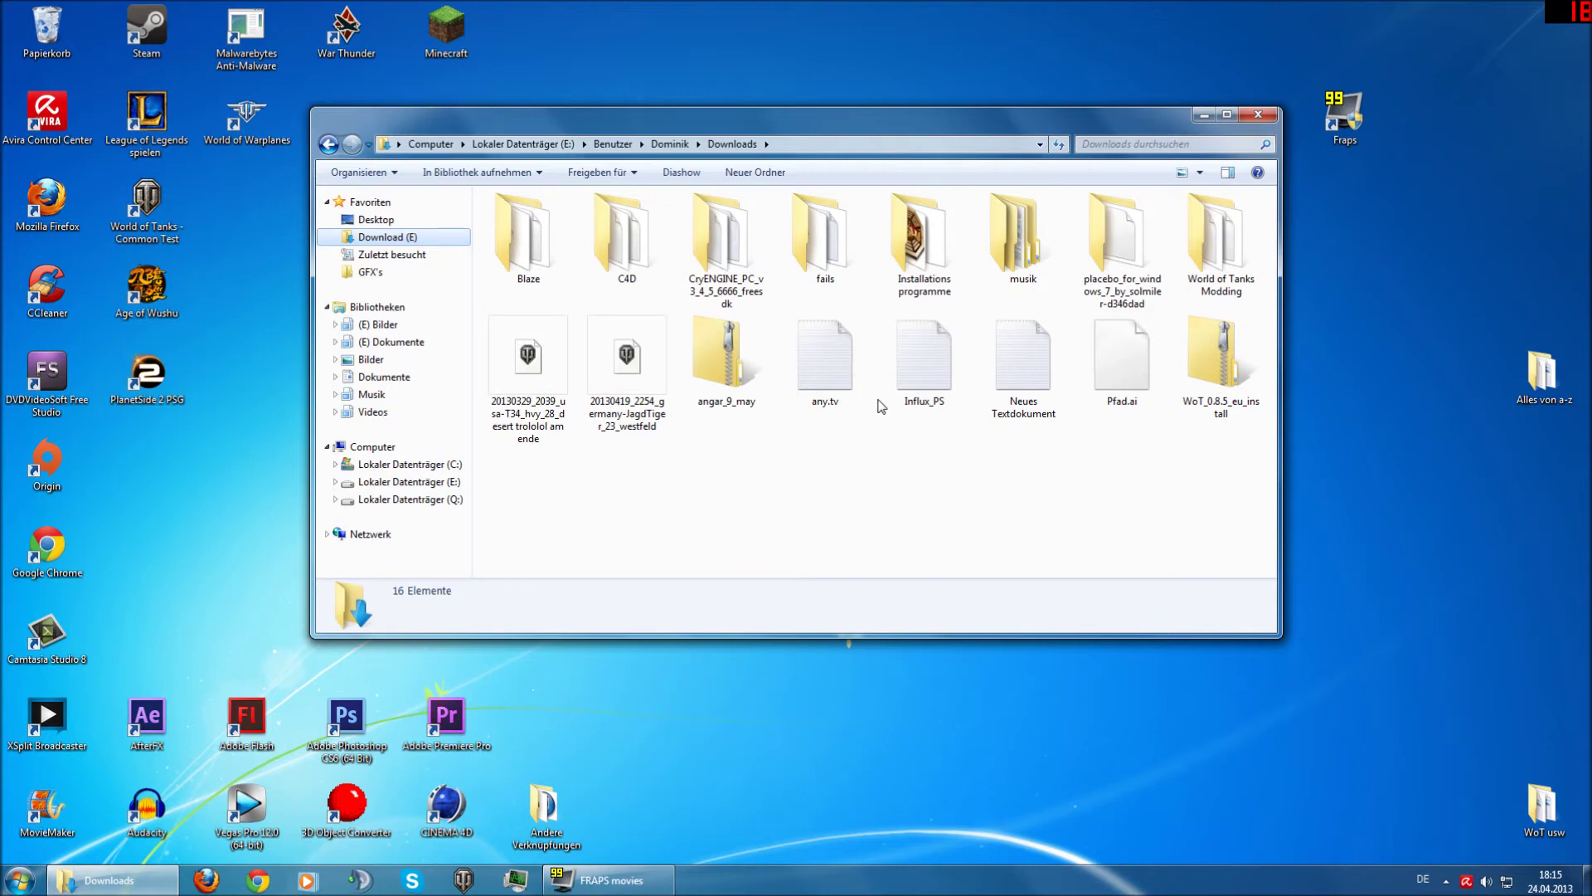
double_click(1111, 219)
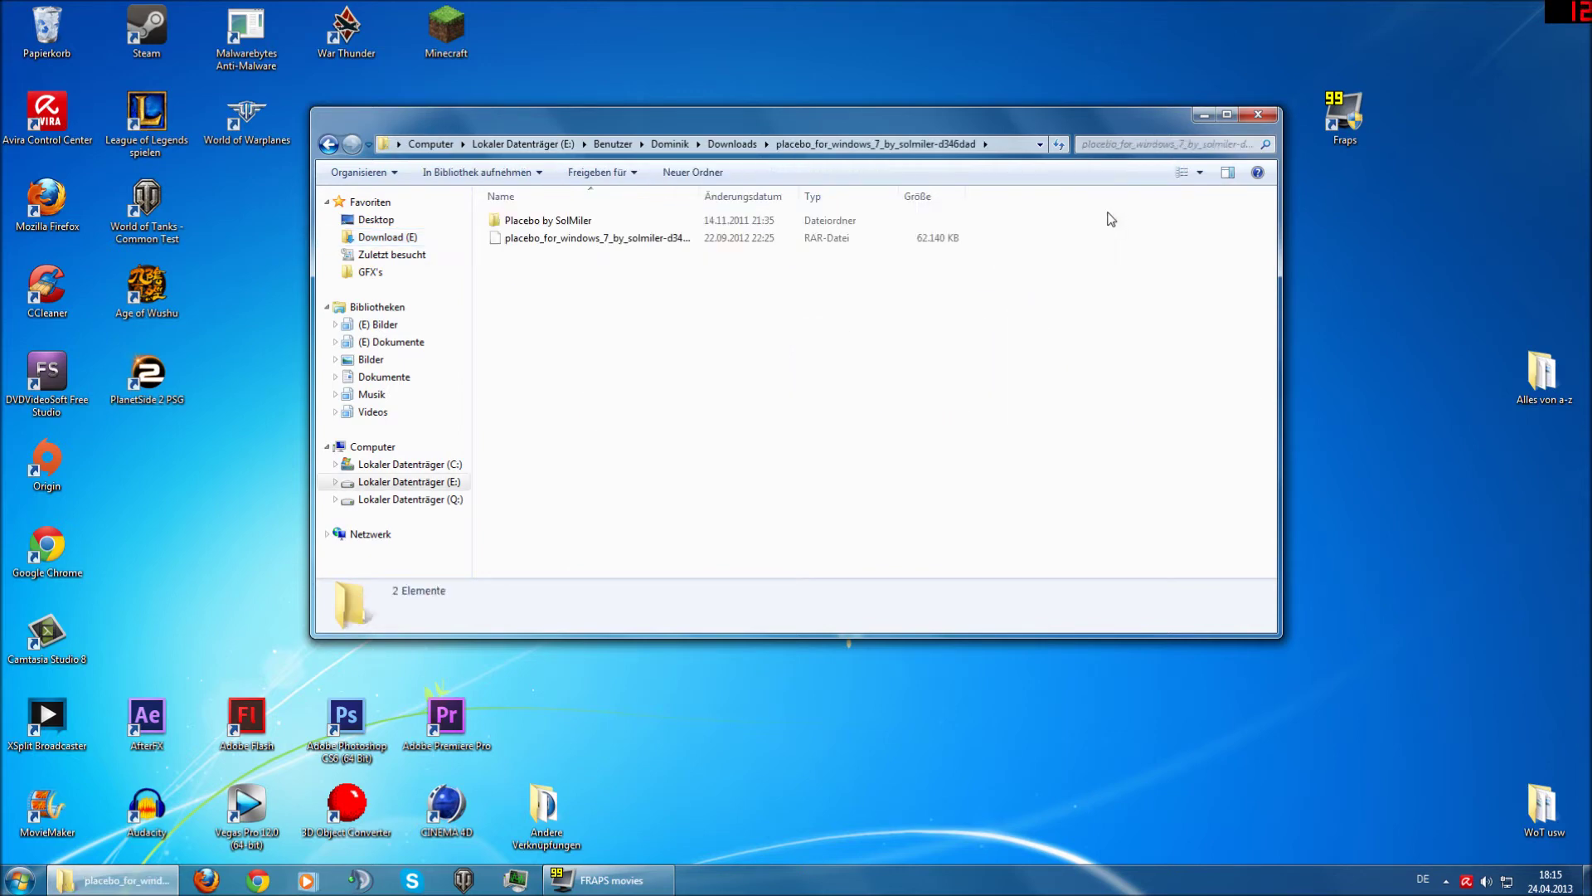
double_click(614, 221)
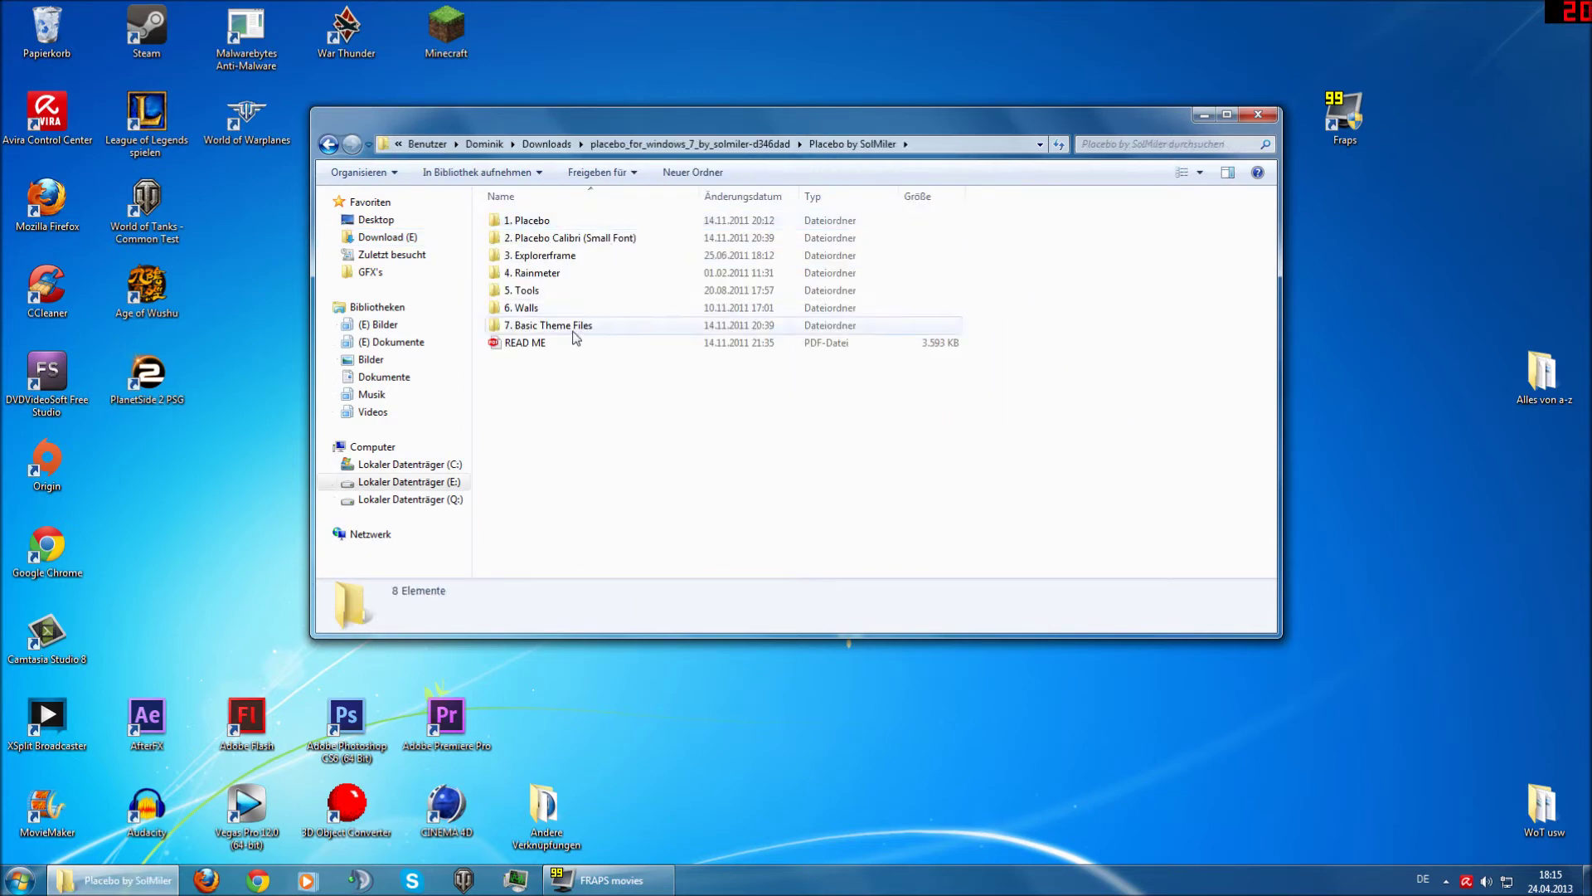
double_click(573, 291)
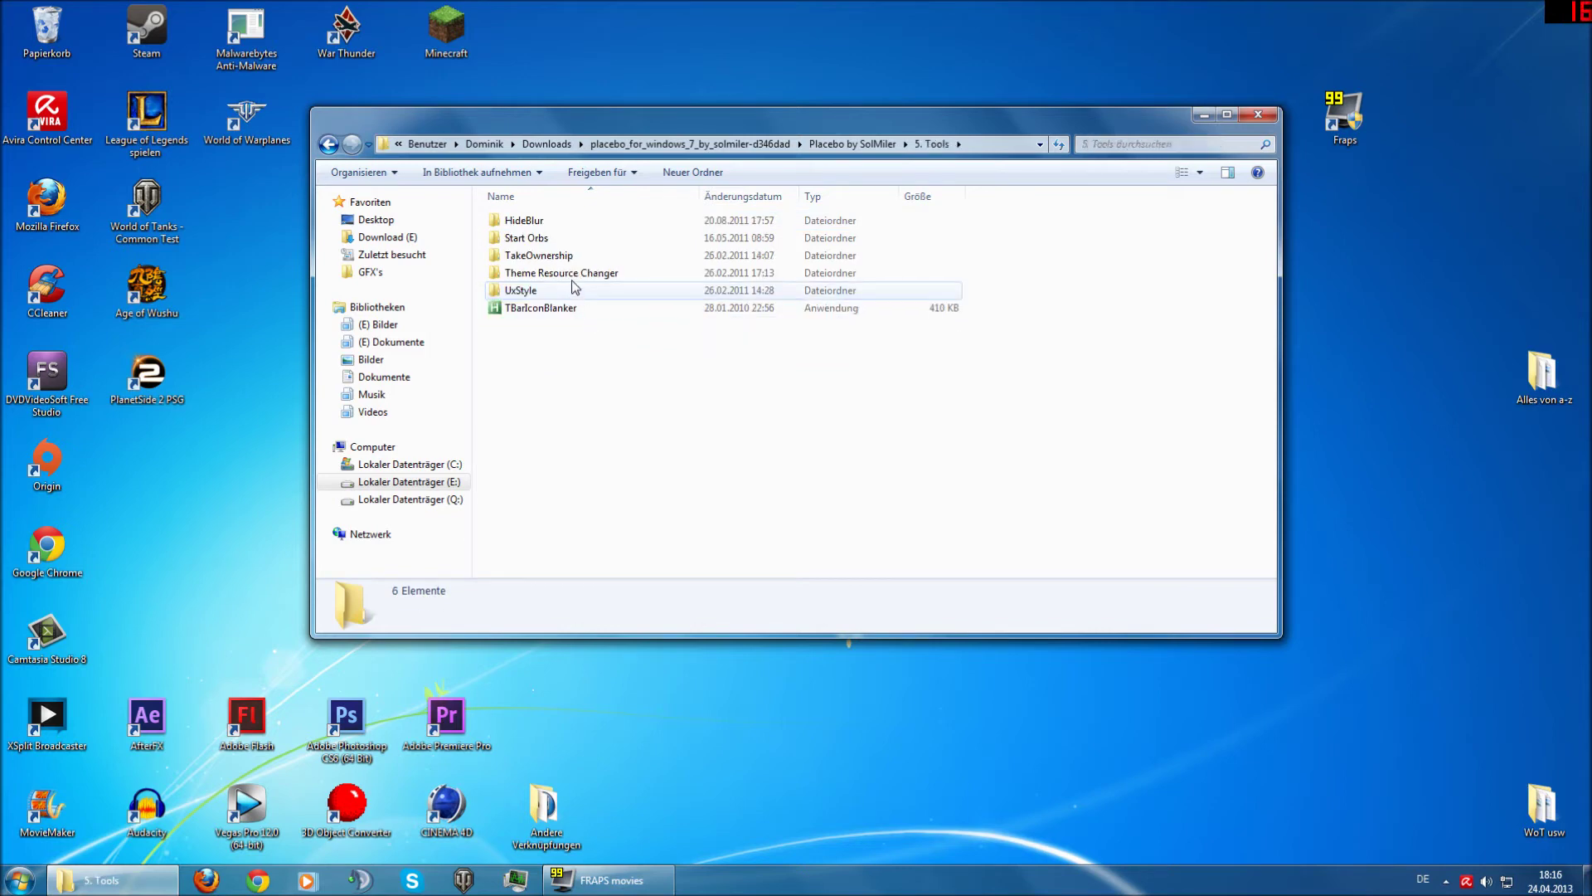
double_click(572, 274)
Install Theme Resource Changer X64 into C:\Program Files\Theme Resource Changer, accepting its terms, and close the finished installer.
left_click(583, 239)
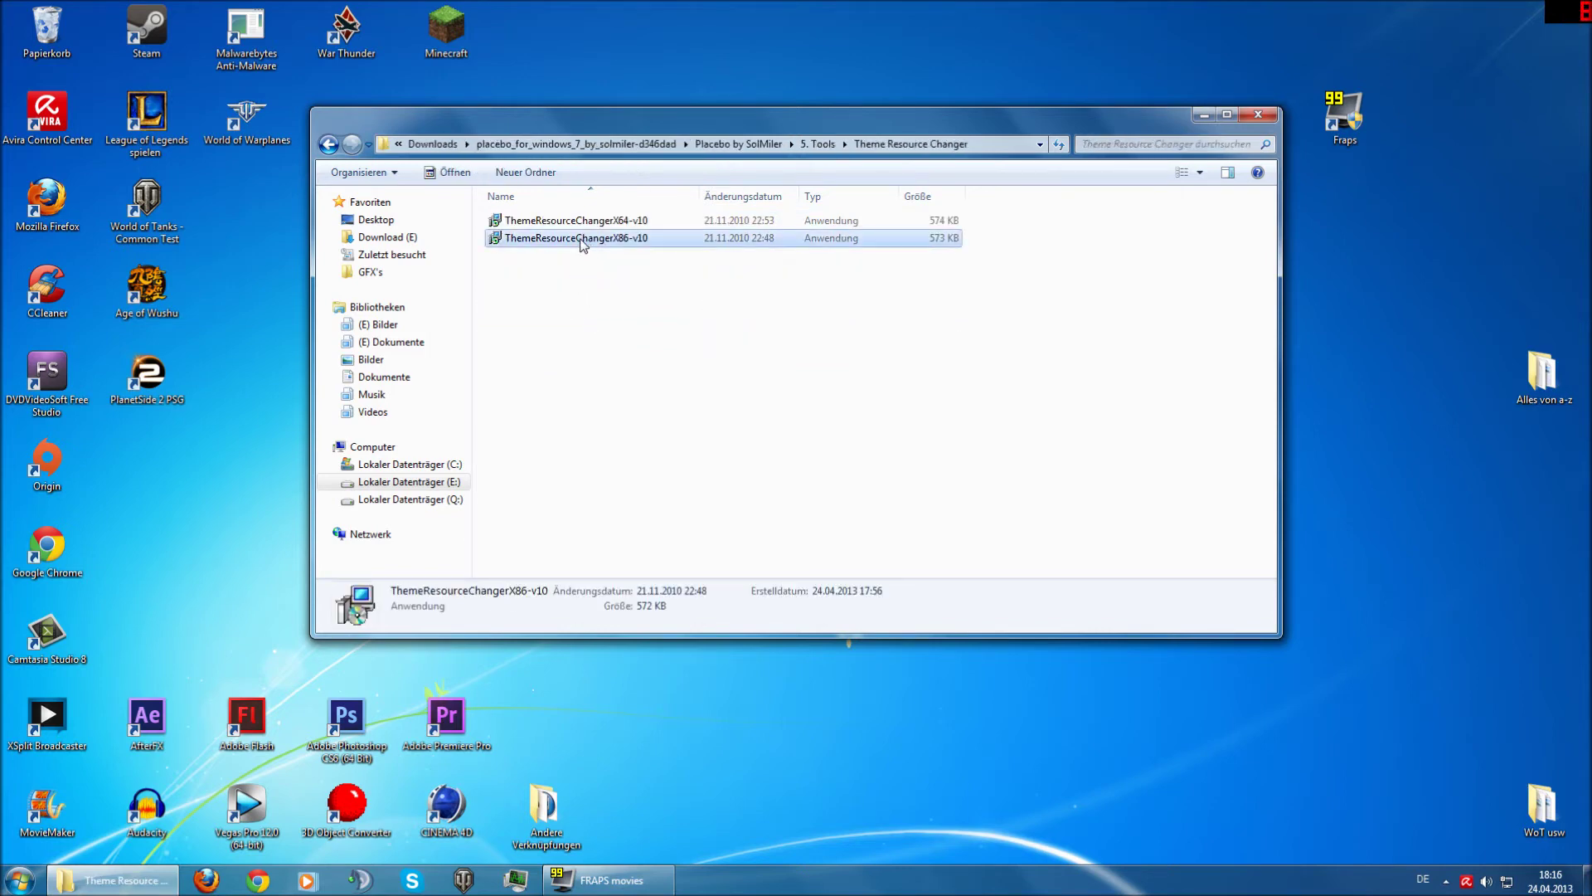
left_click(631, 225)
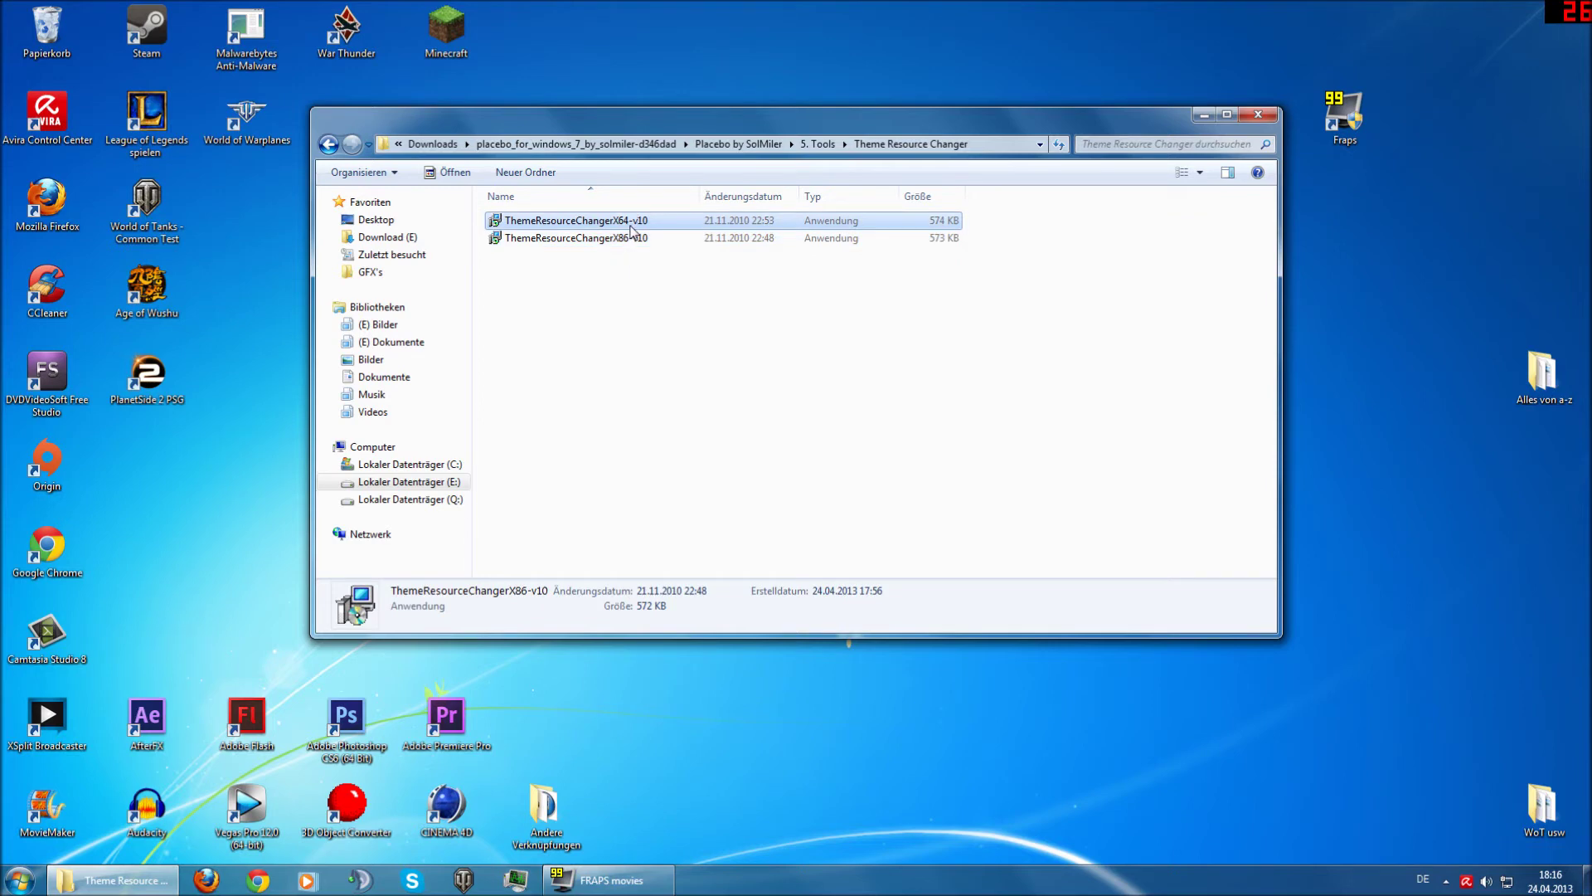
double_click(630, 222)
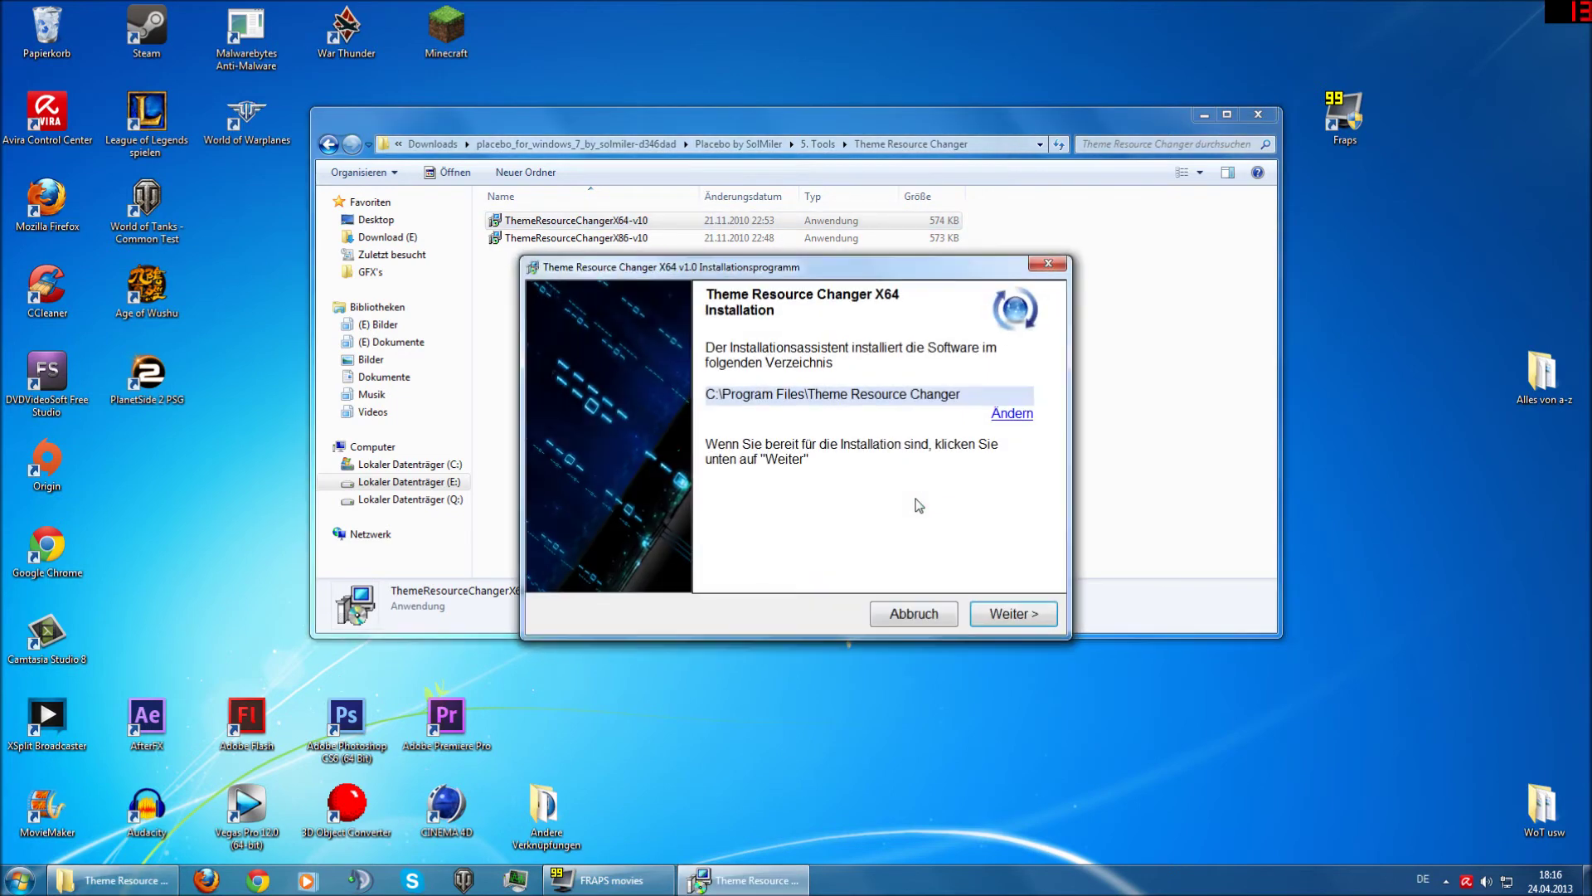
left_click(1004, 611)
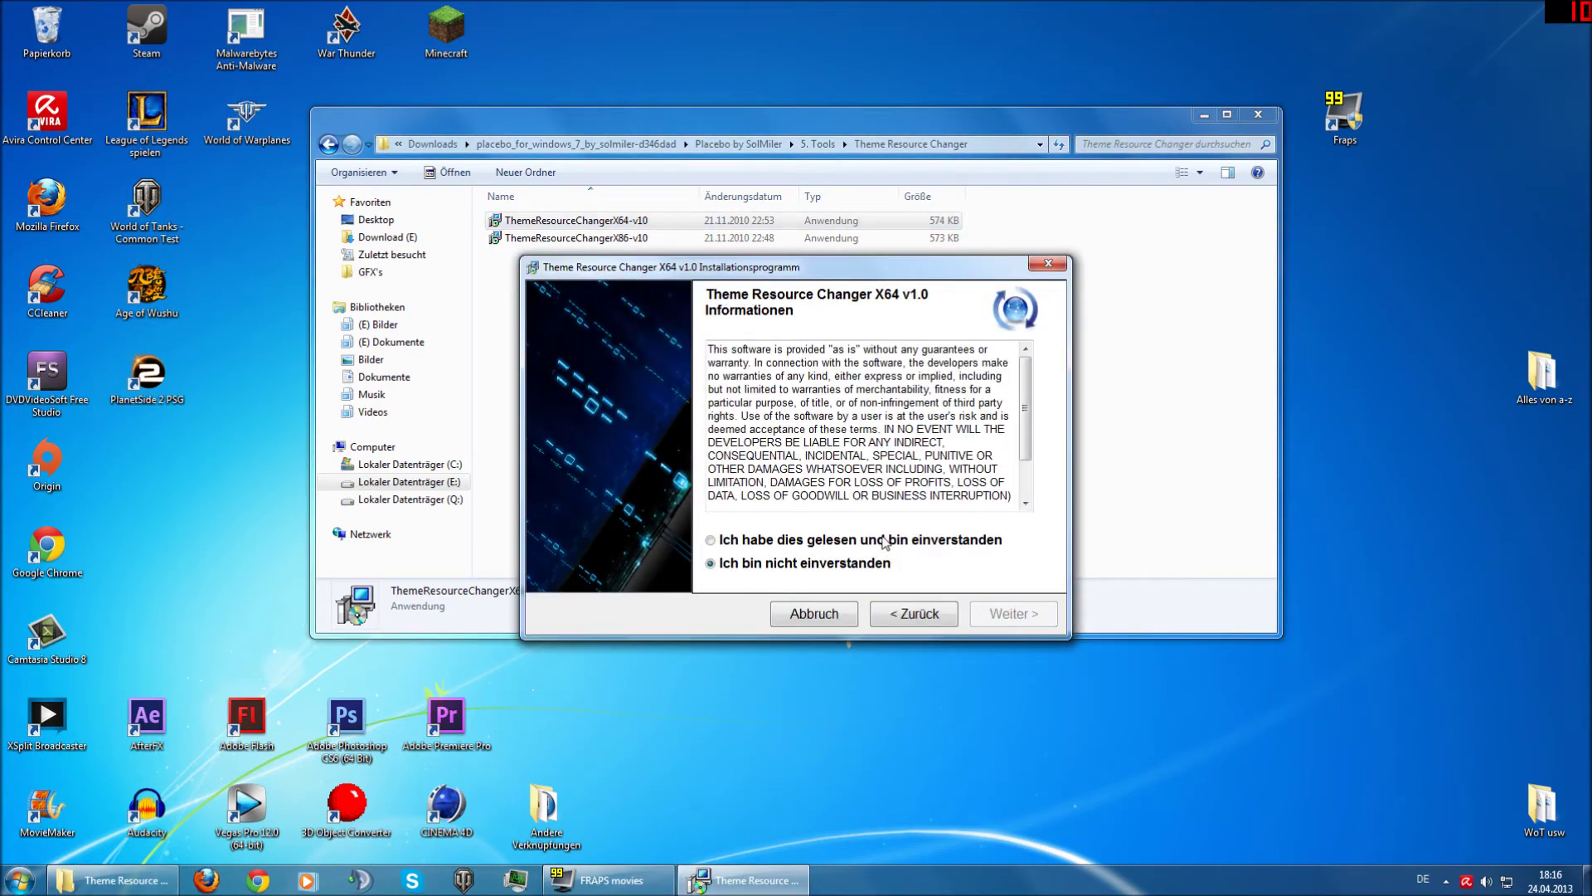
left_click(999, 614)
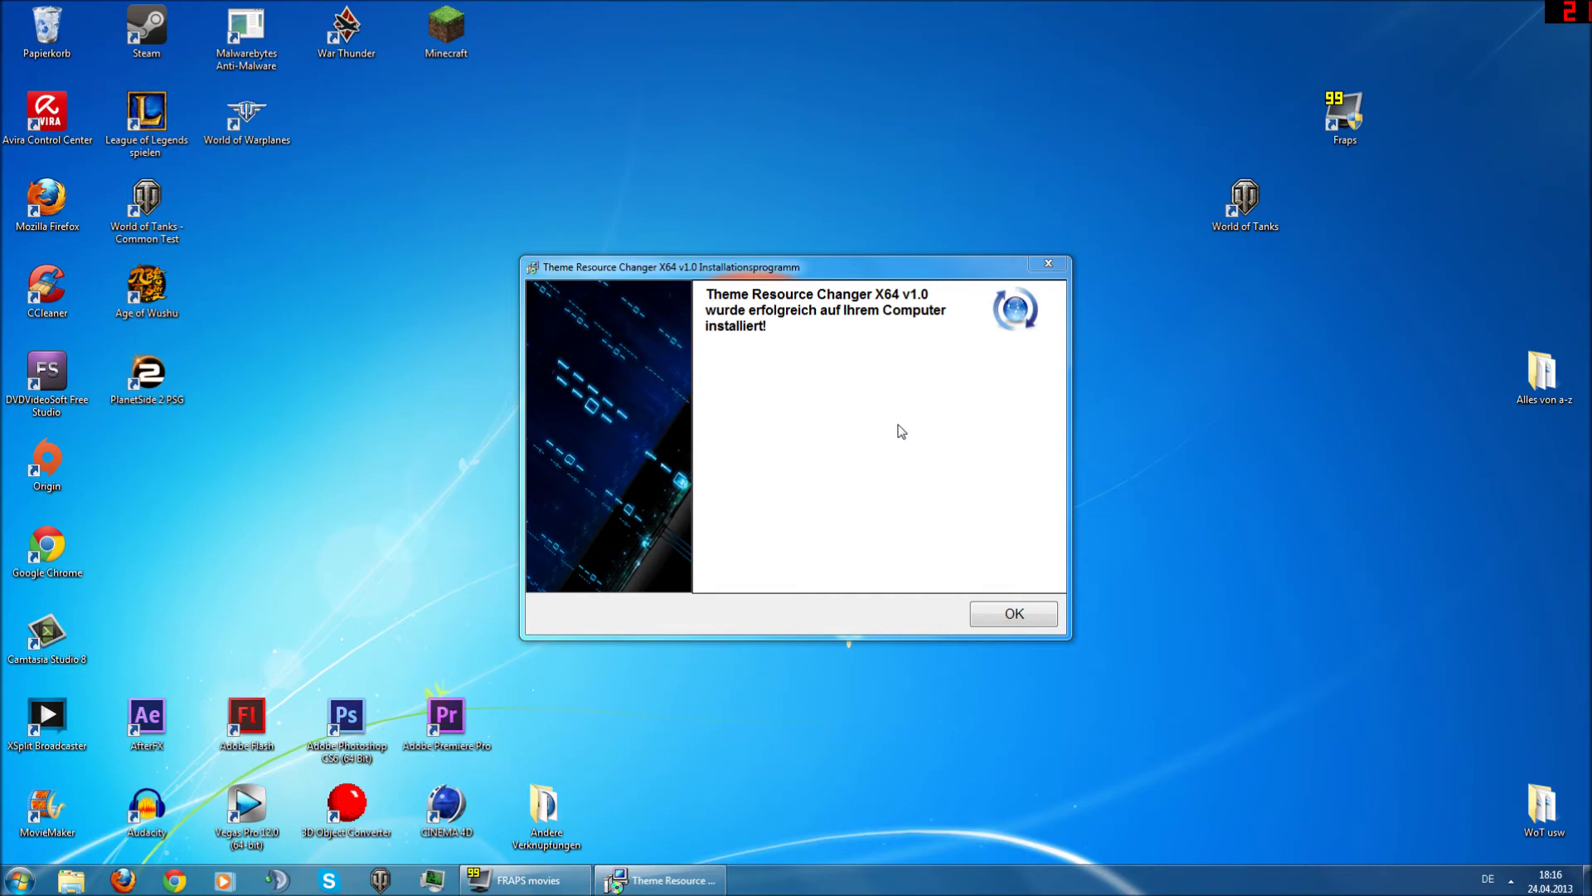
left_click(998, 609)
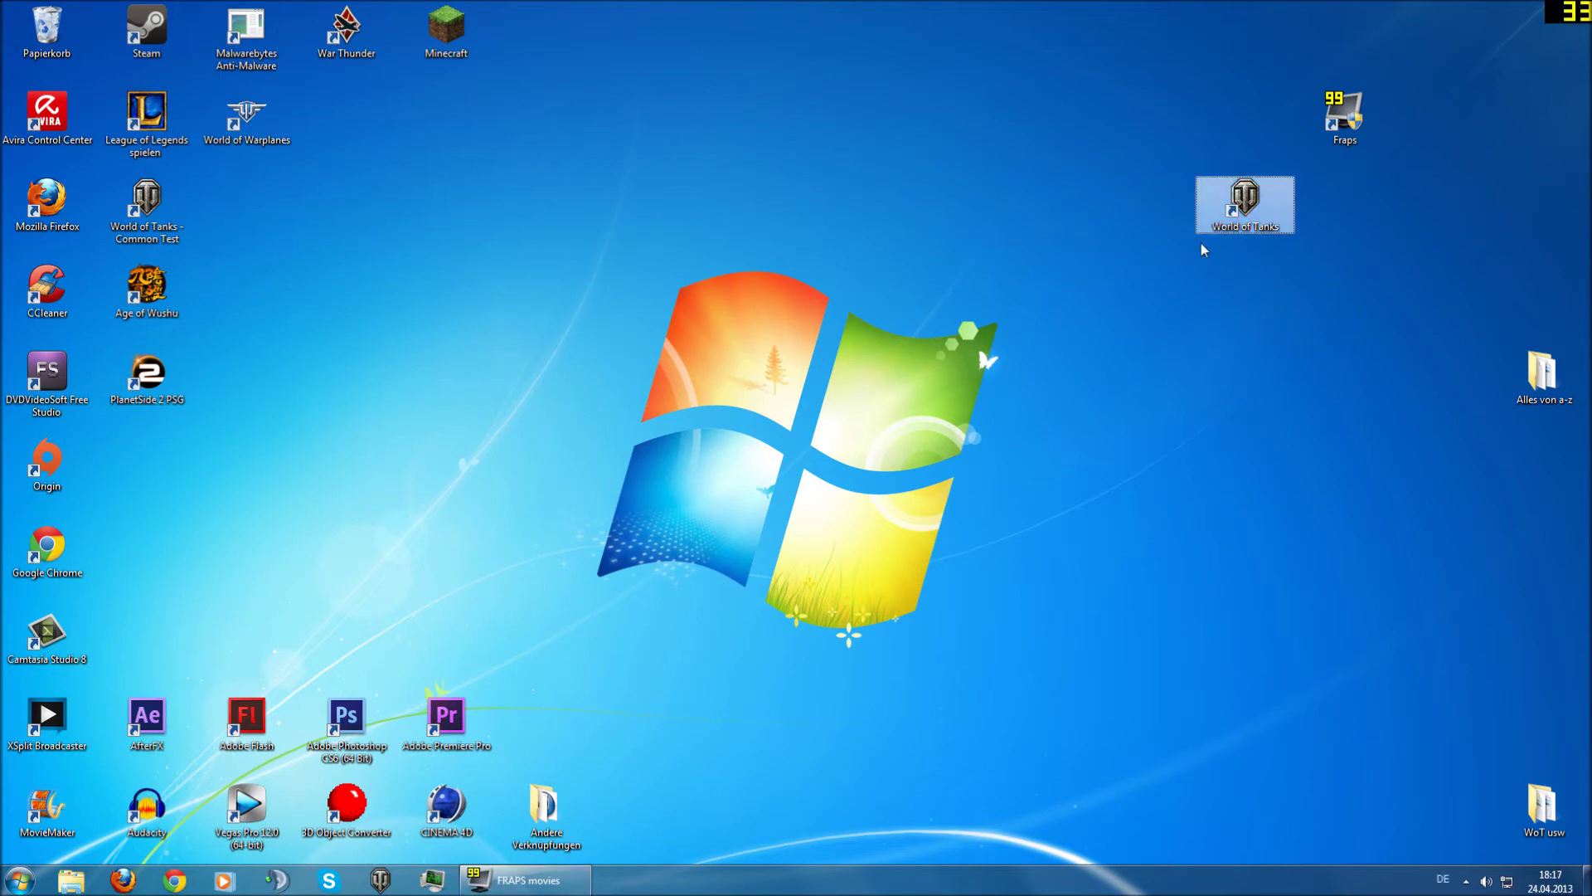
left_click(1113, 315)
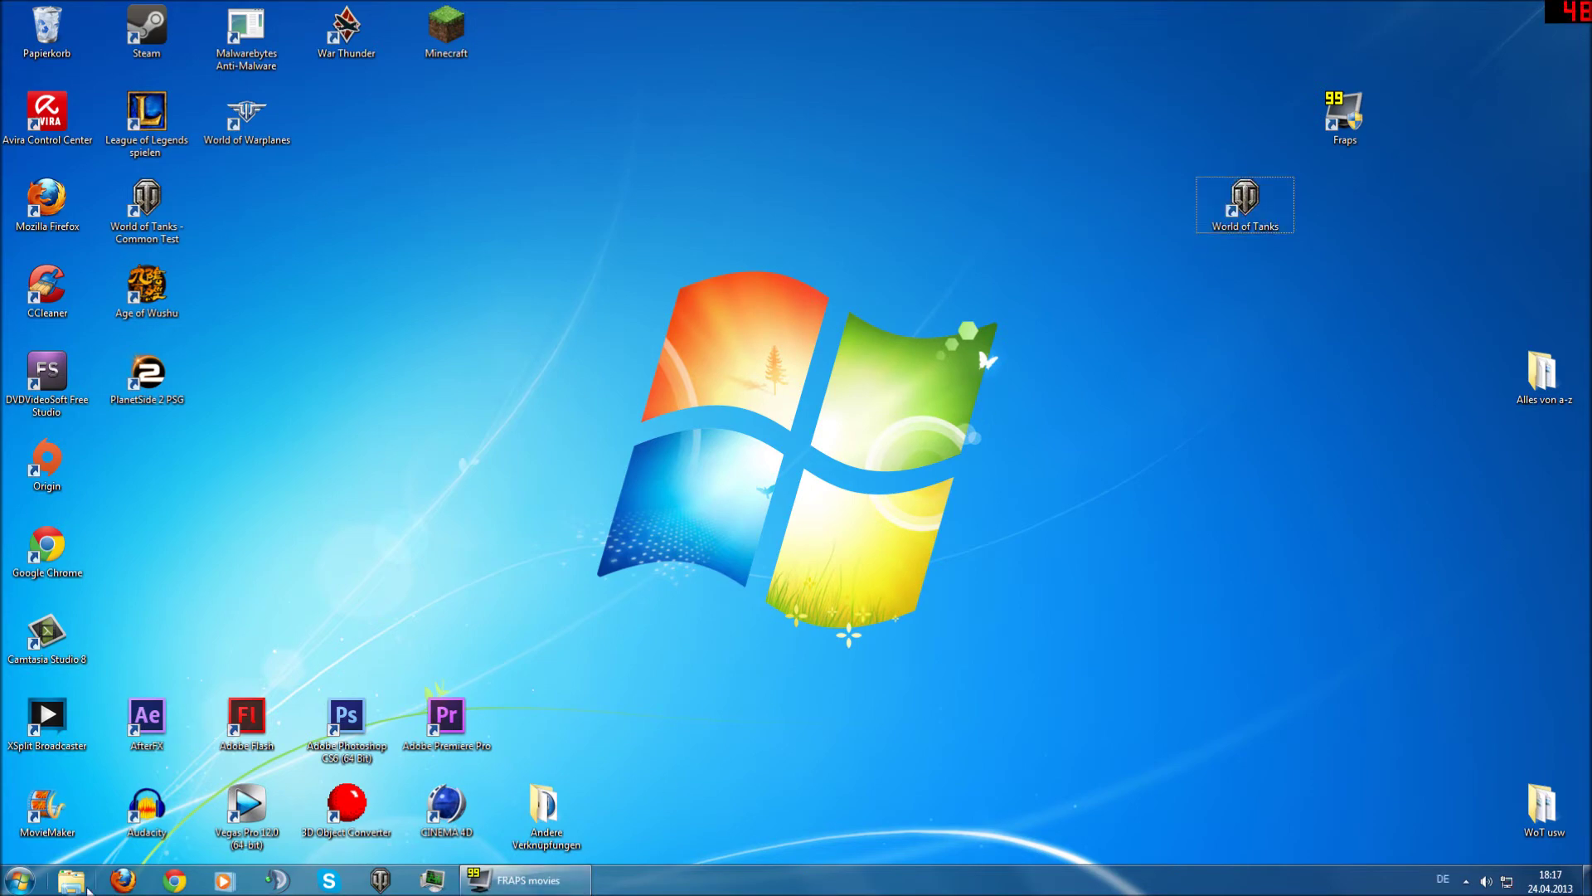
Reopen the 5. Tools folder of the Placebo by SolMiler download in Explorer.
left_click(83, 883)
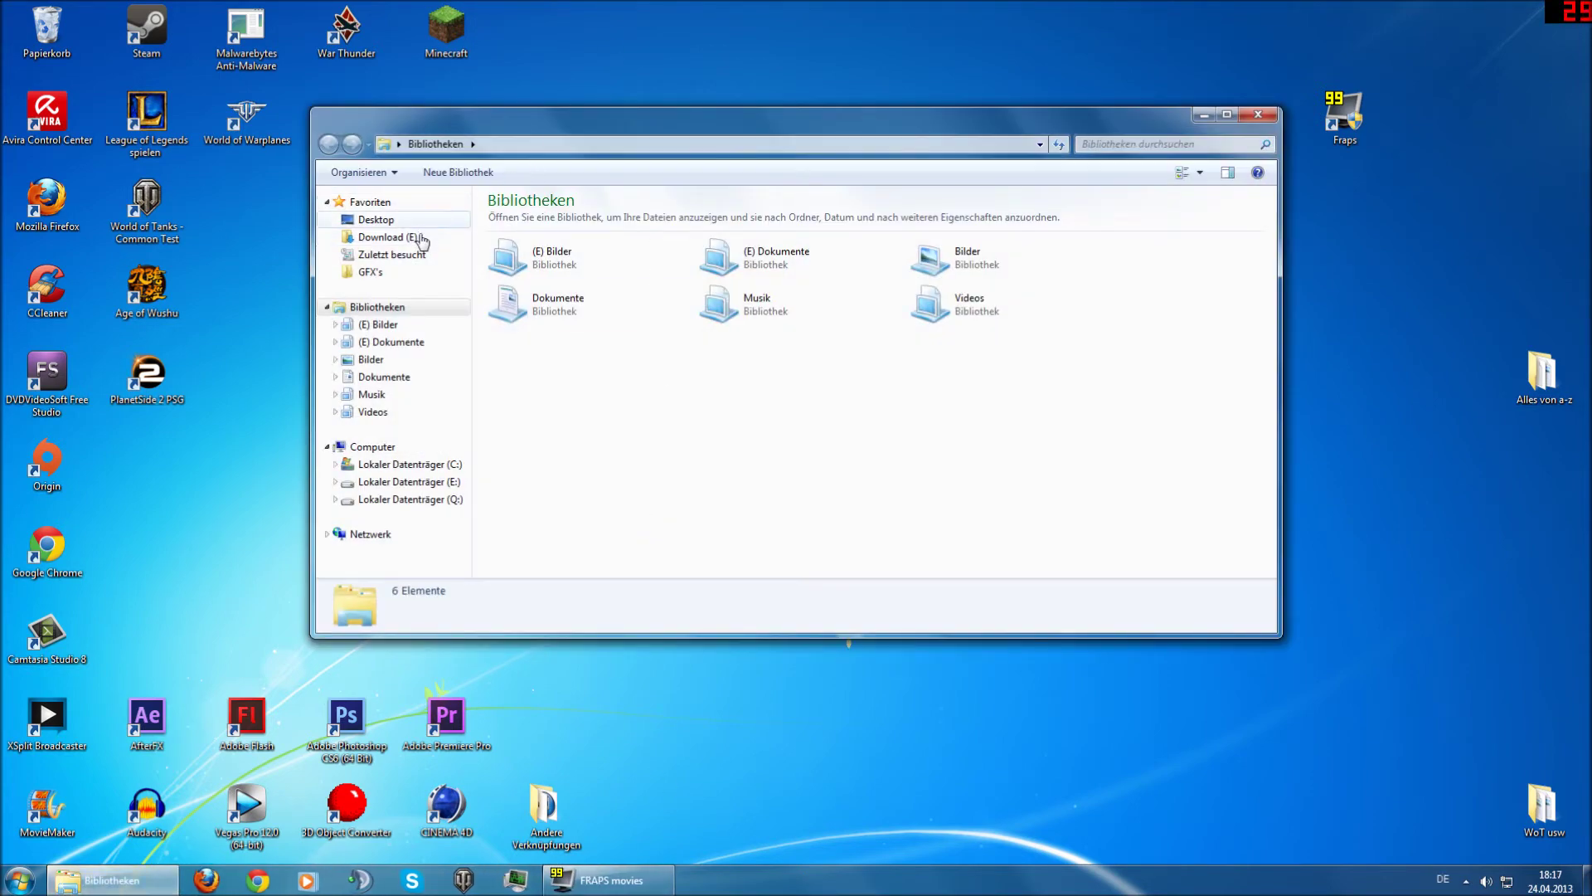
left_click(421, 239)
double_click(1149, 268)
double_click(572, 222)
double_click(527, 290)
Open the Theme Resource Changer folder under Programme on drive C: in a second window and examine ThemeResourceChanger.dll.
left_click(18, 879)
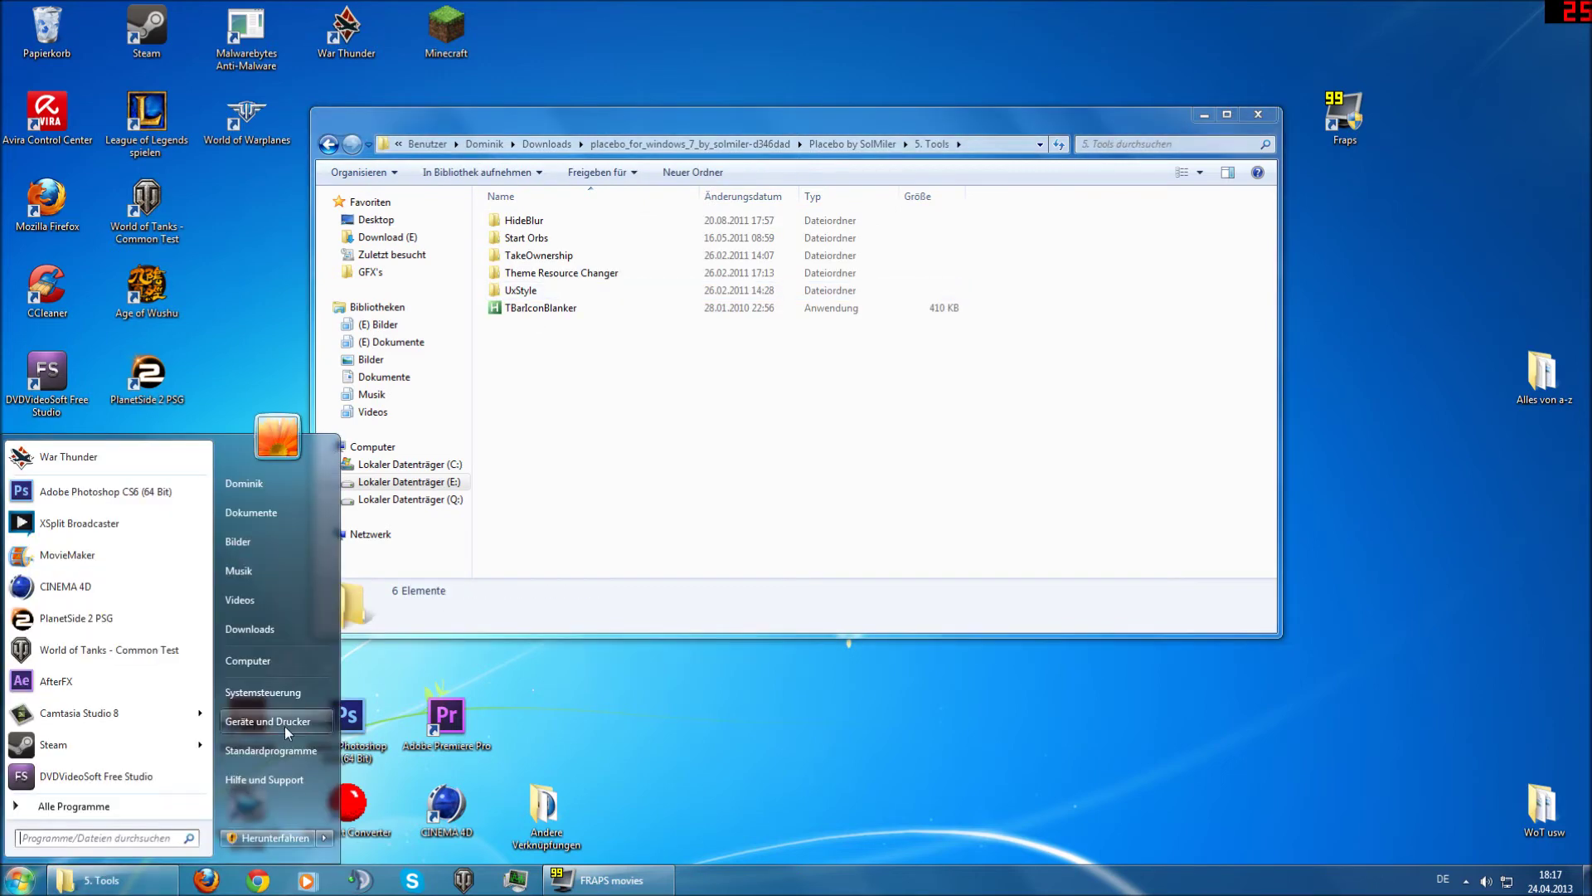
left_click(294, 657)
double_click(525, 263)
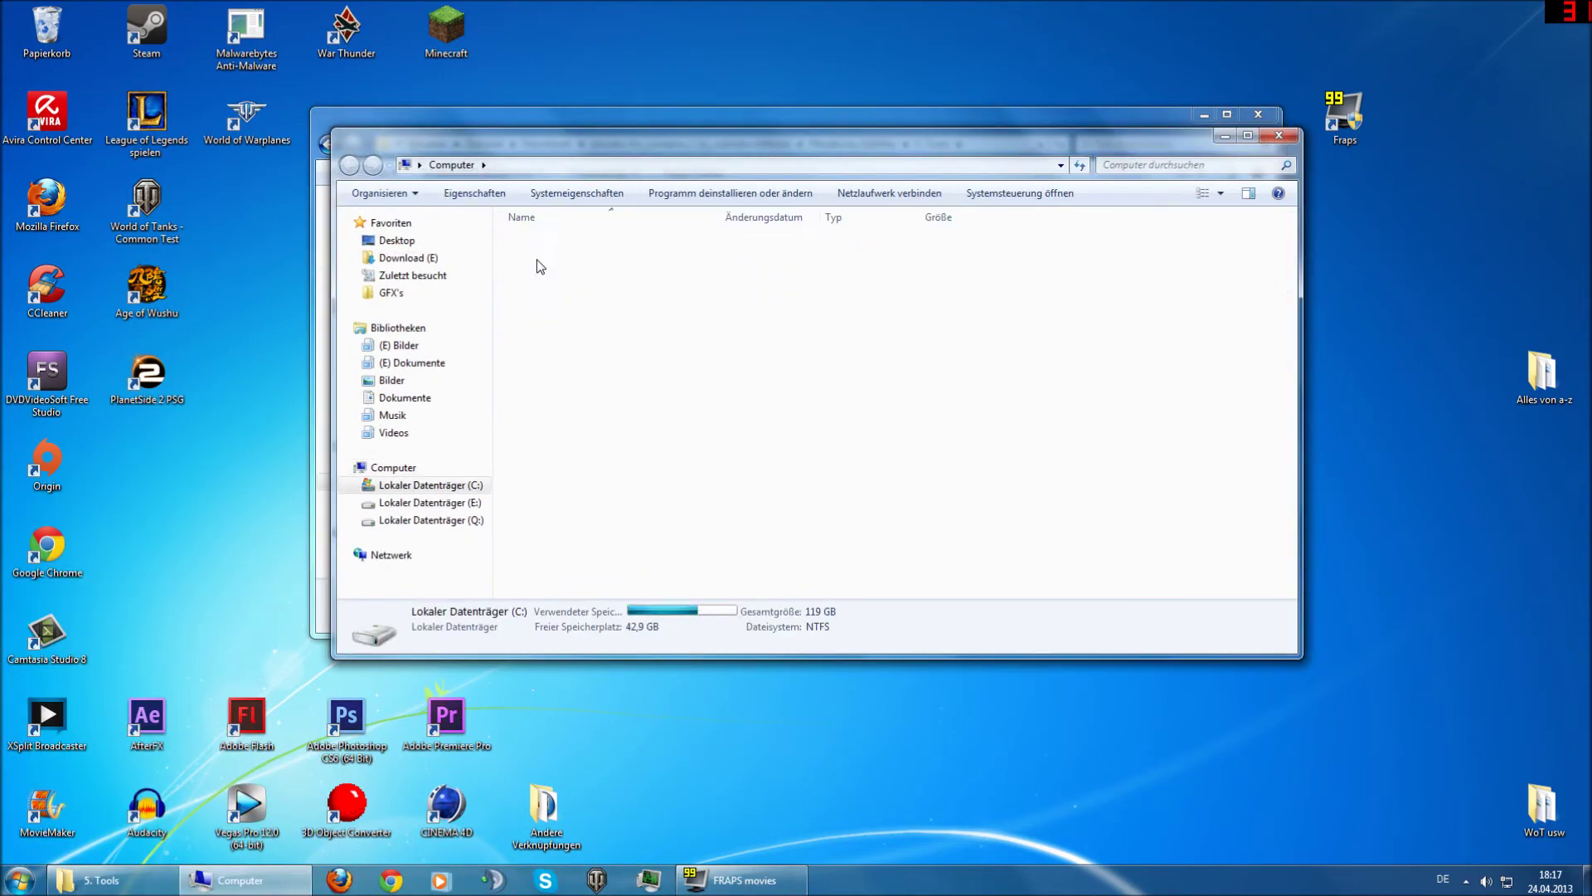
double_click(566, 332)
scroll(568, 350, "down", 4)
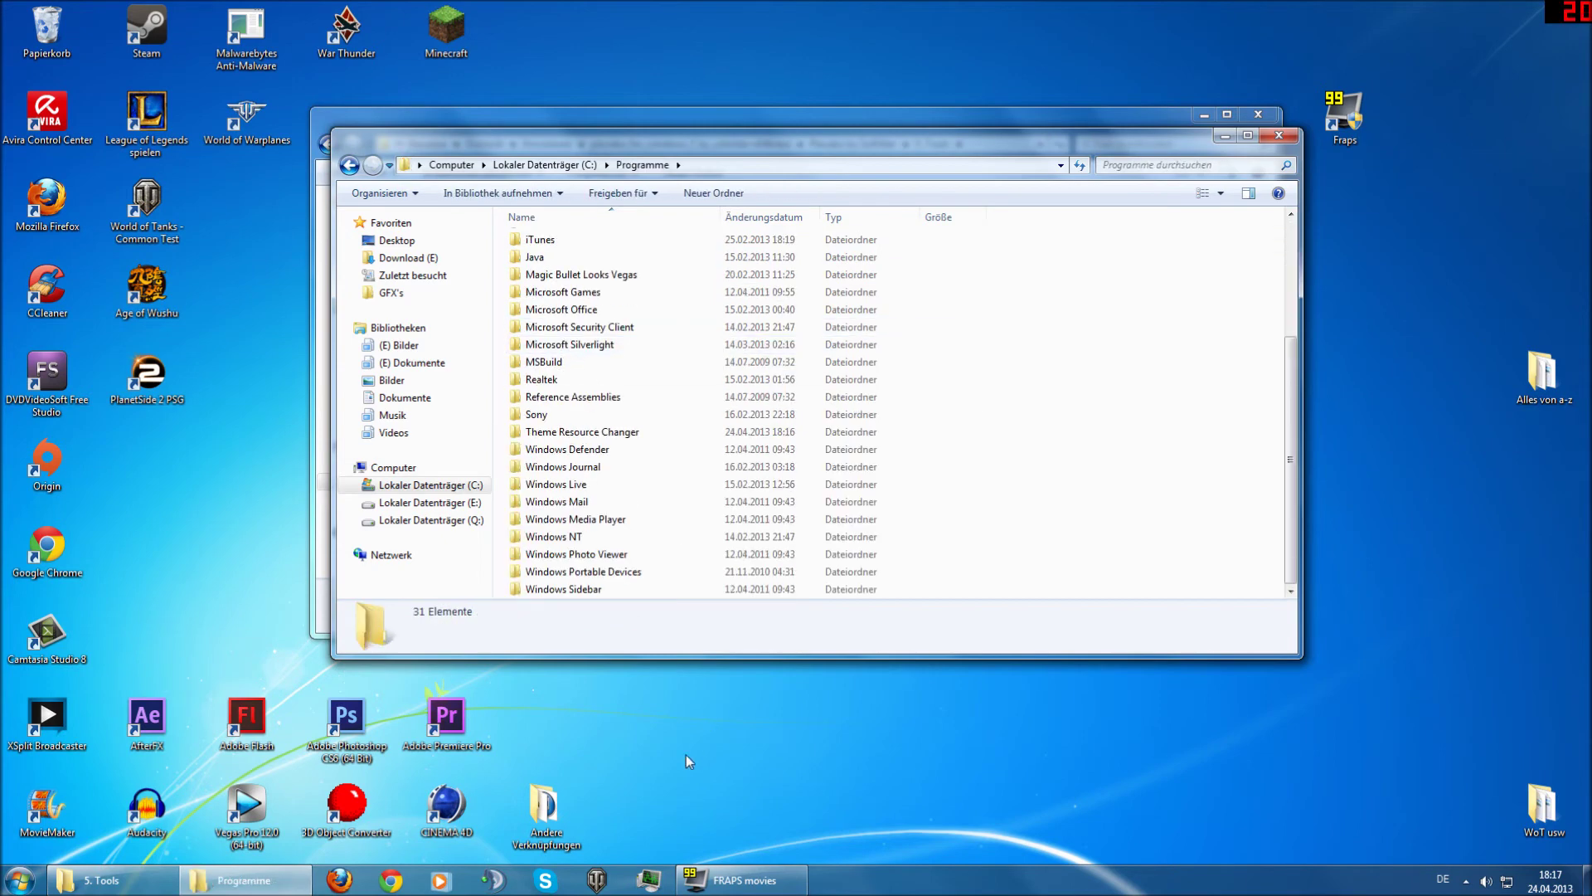
left_click(579, 434)
double_click(578, 434)
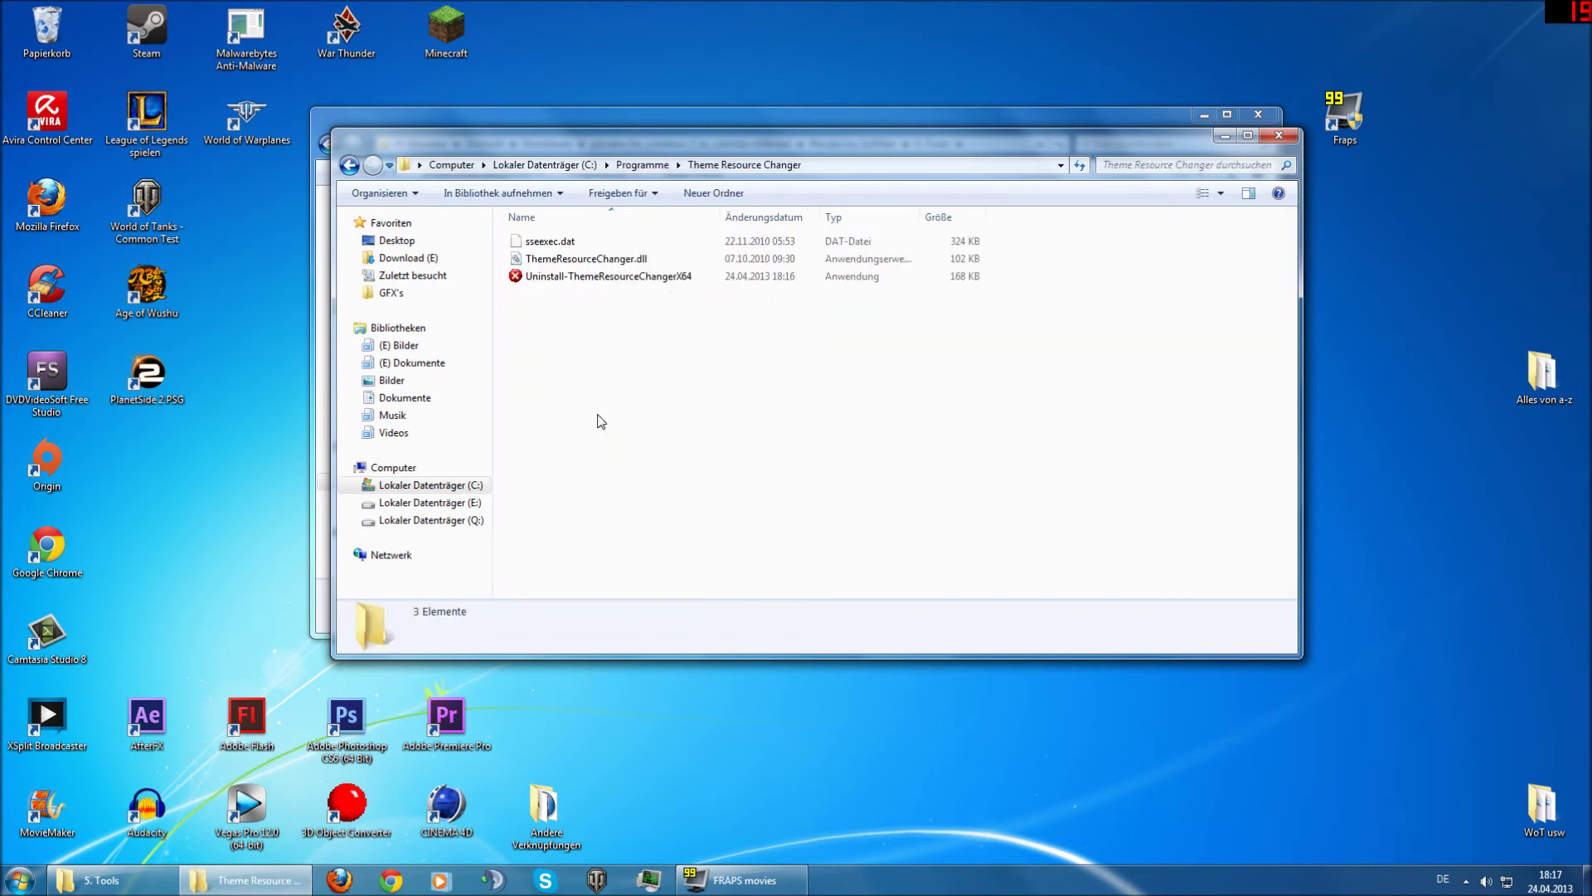
left_click(551, 261)
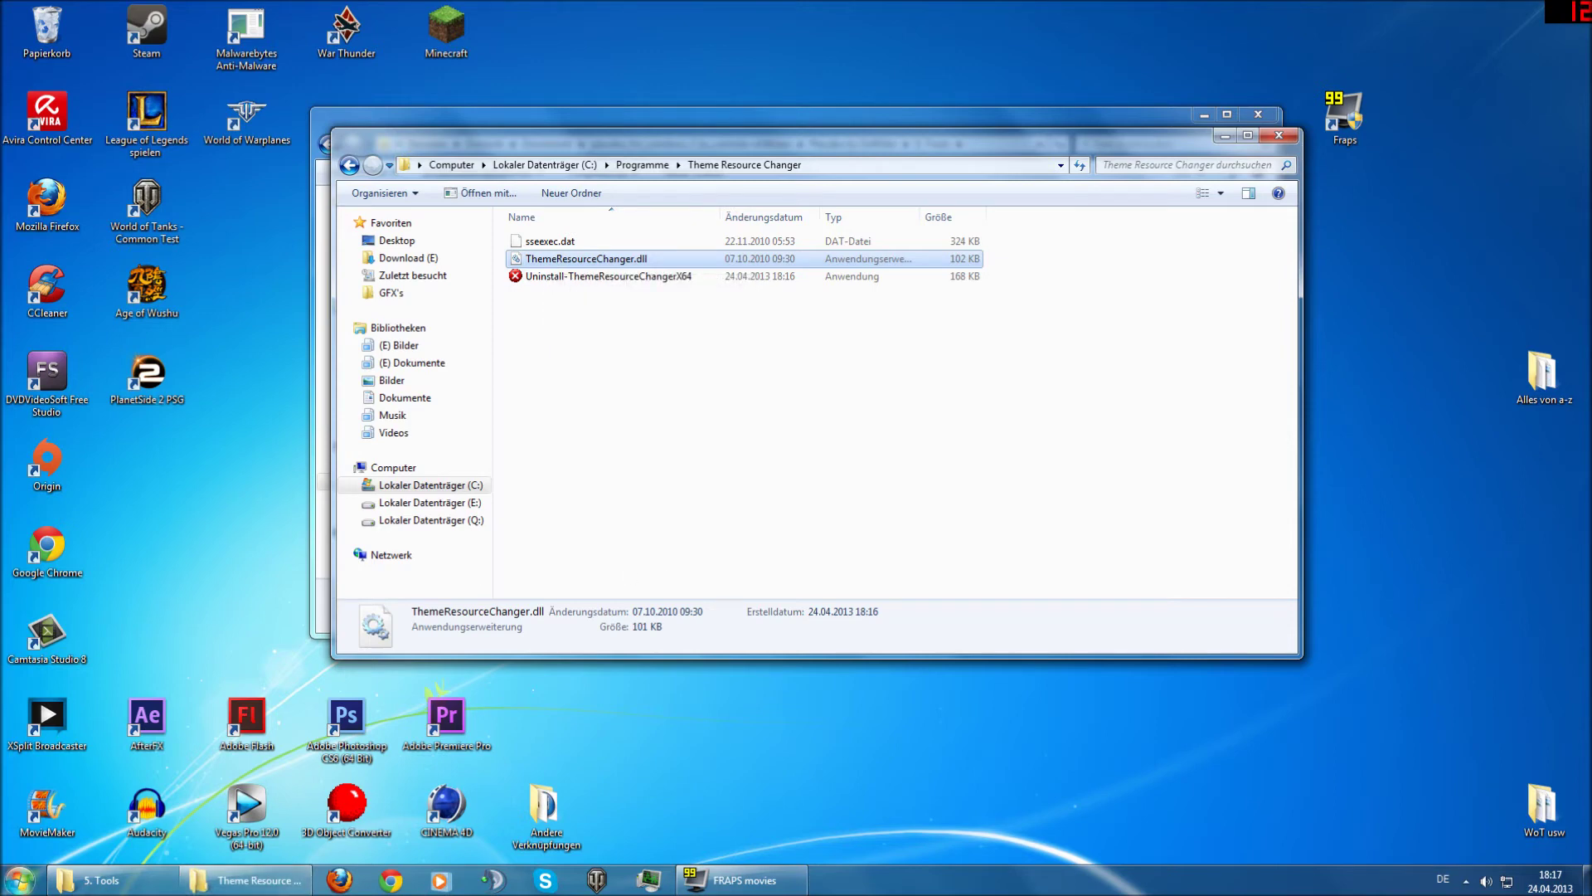
Deselect the DLL, return to the root of drive C: and minimize that window.
left_click(18, 879)
key("Escape")
left_click(644, 433)
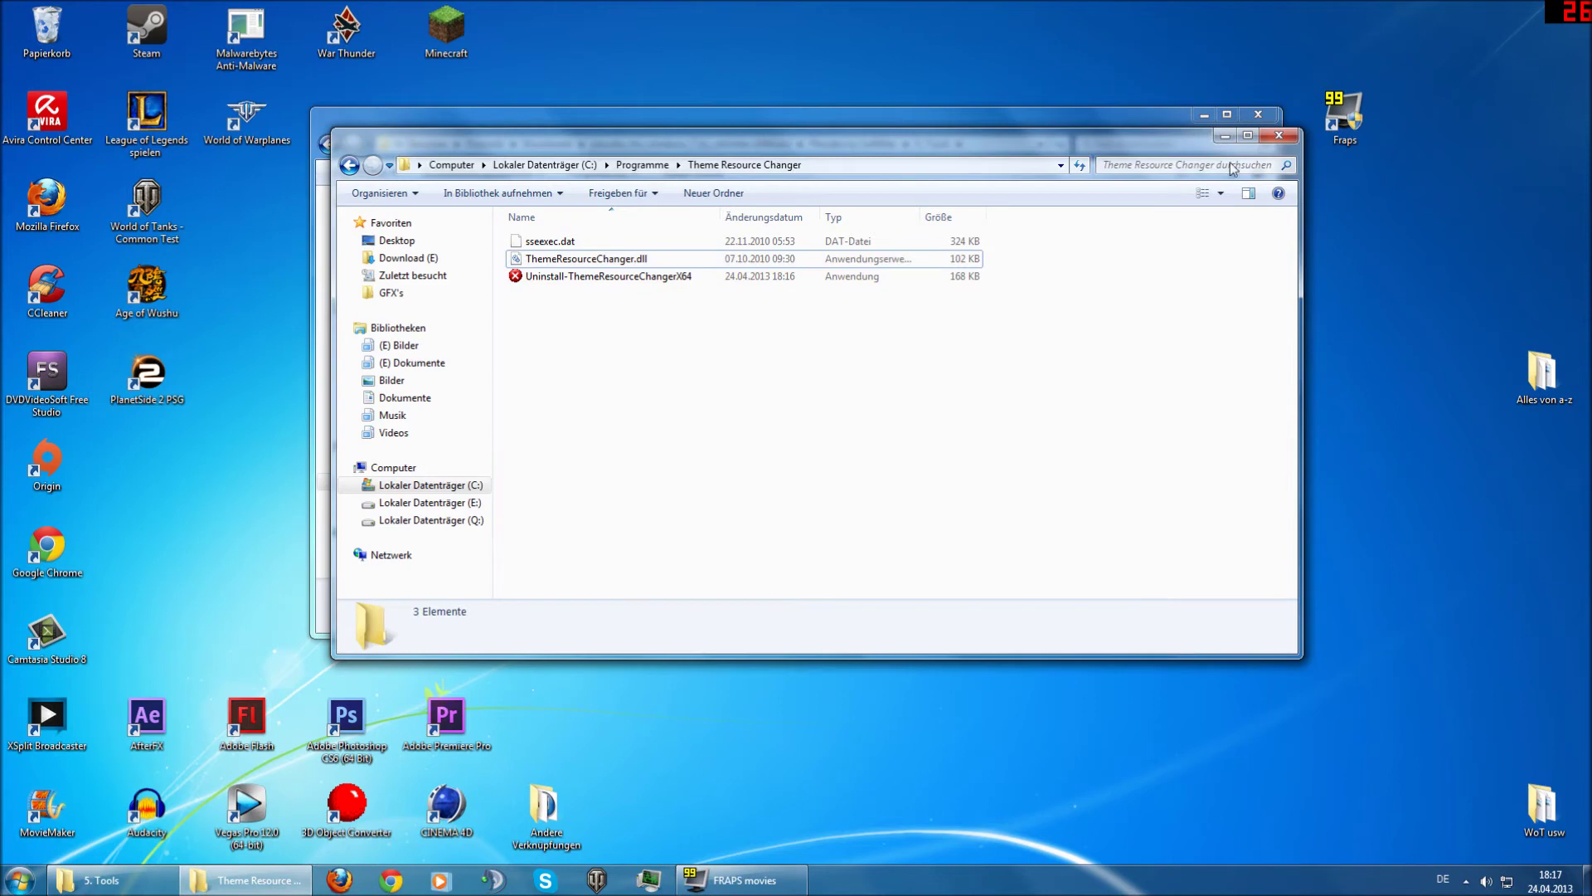
key("BackSpace")
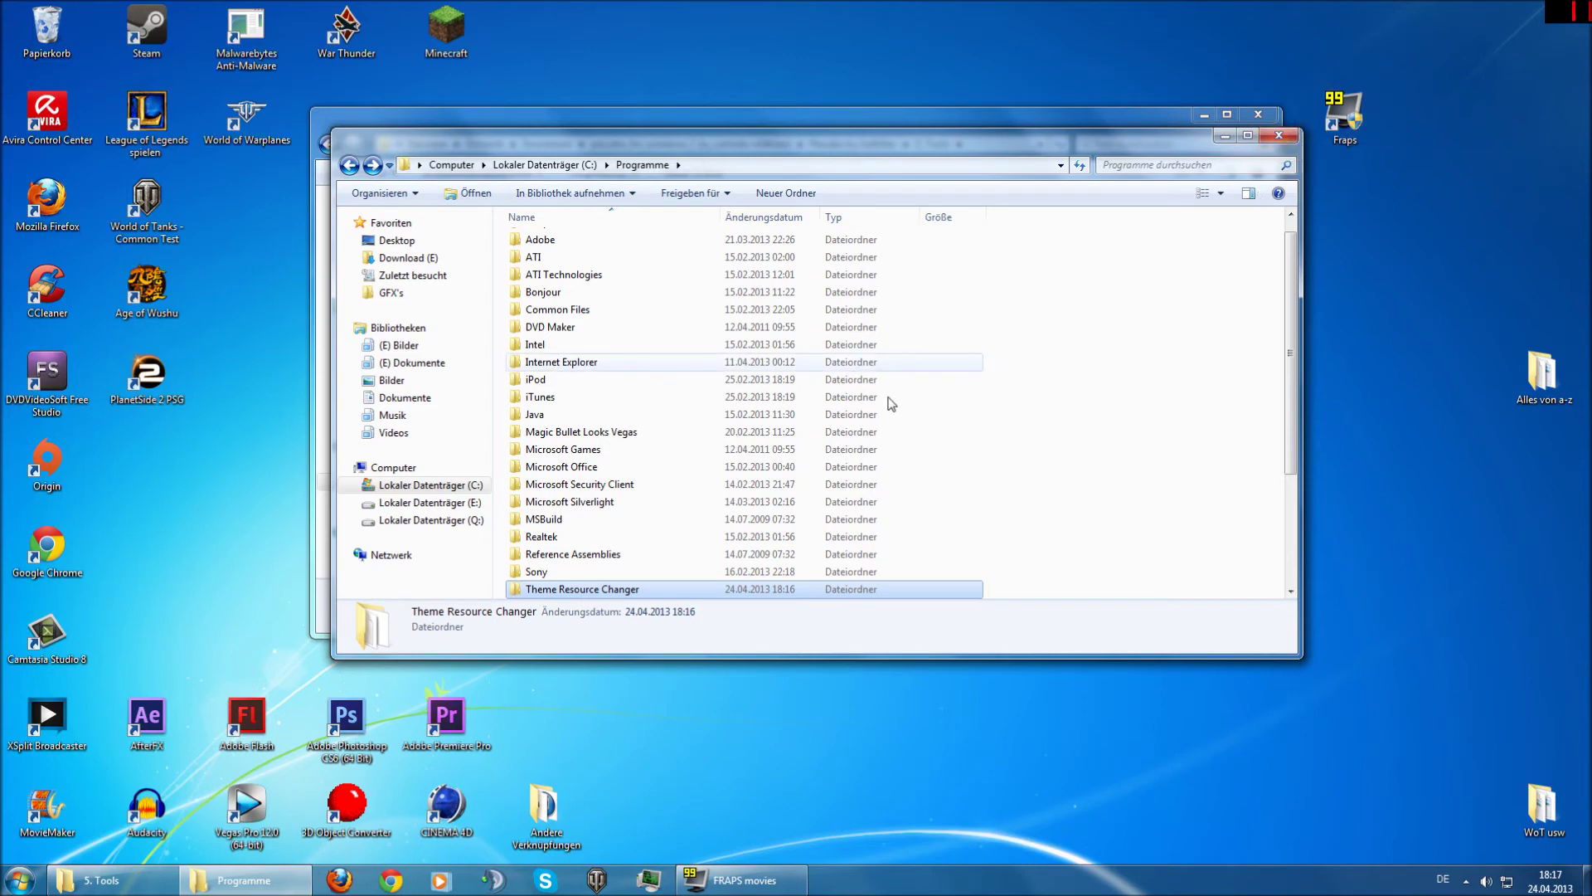
key("BackSpace")
left_click(1225, 135)
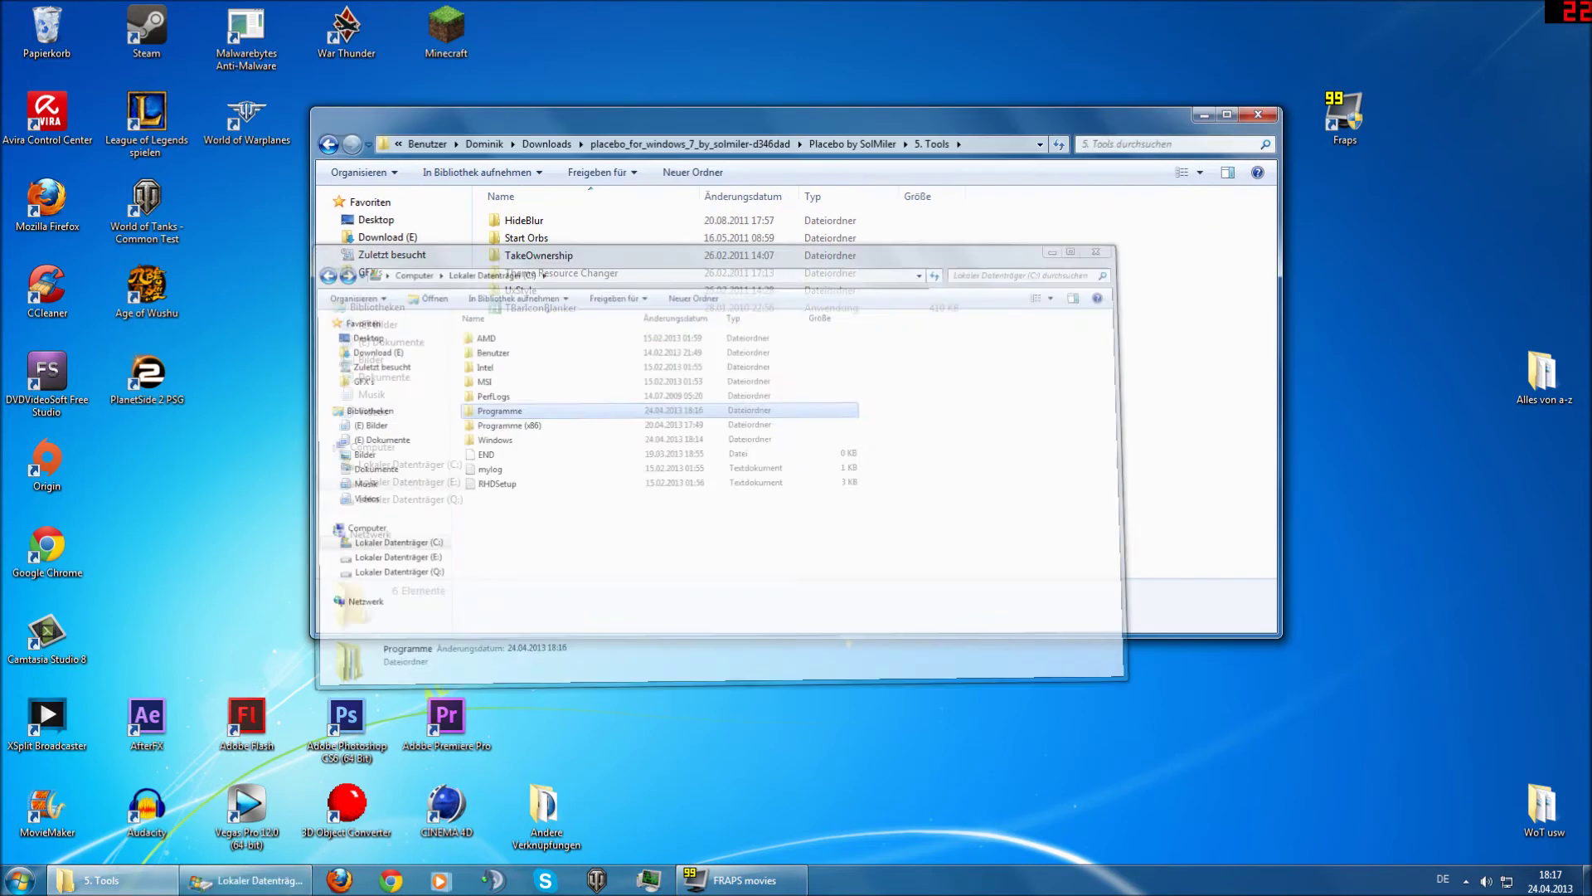
Install UxStyle_Core_Jul13_x64 from the UxStyle folder, accepting the beta agreement, and close the finished setup.
double_click(534, 296)
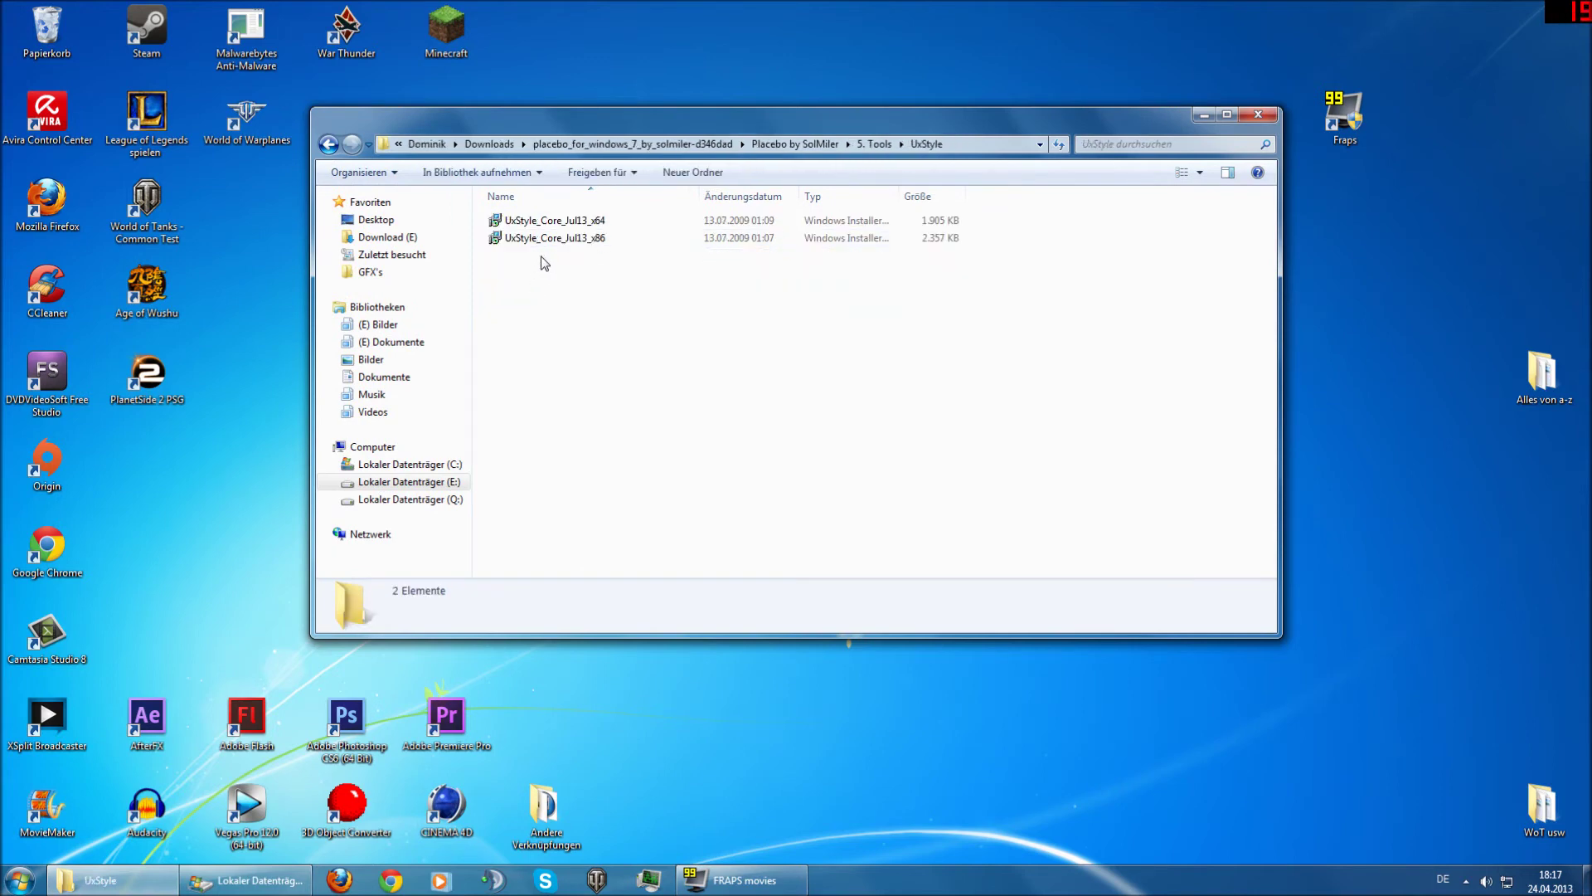
double_click(555, 221)
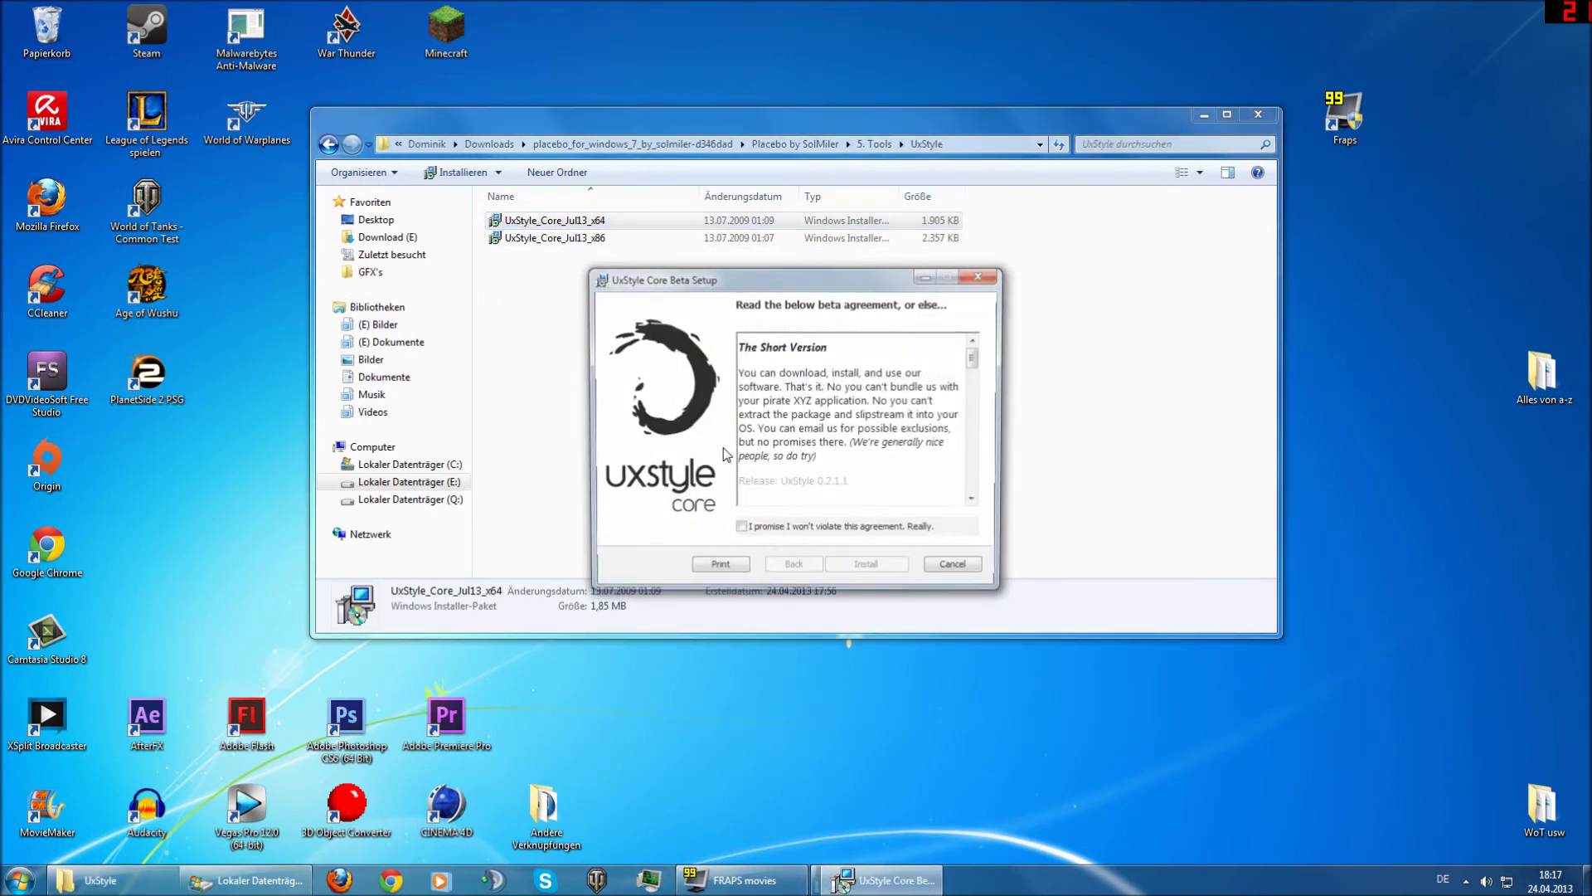
left_click(821, 531)
left_click(869, 571)
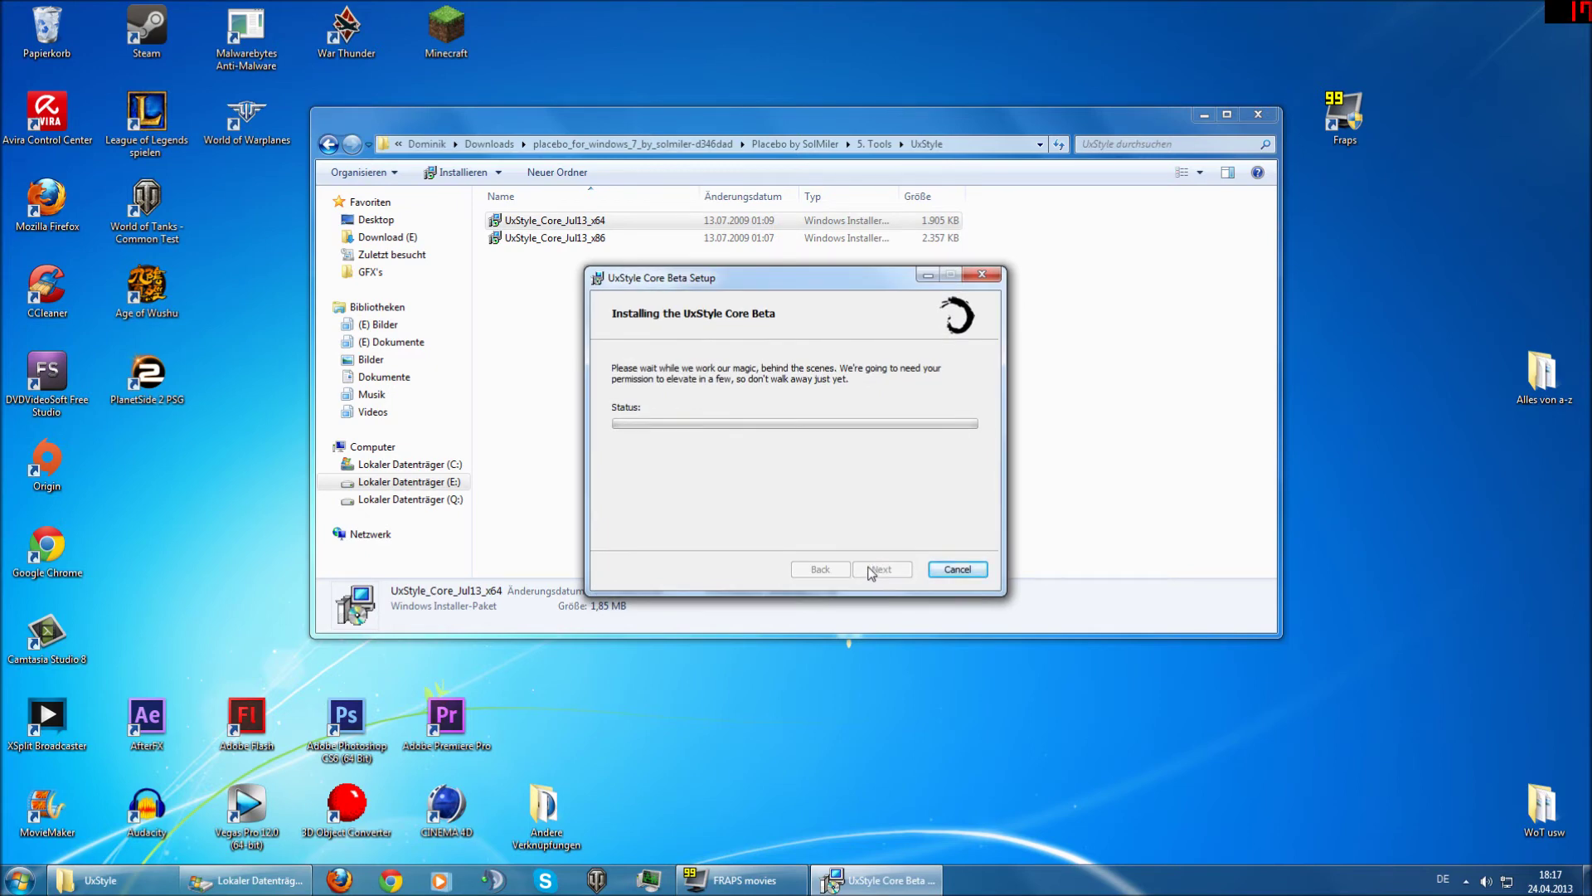
left_click(871, 570)
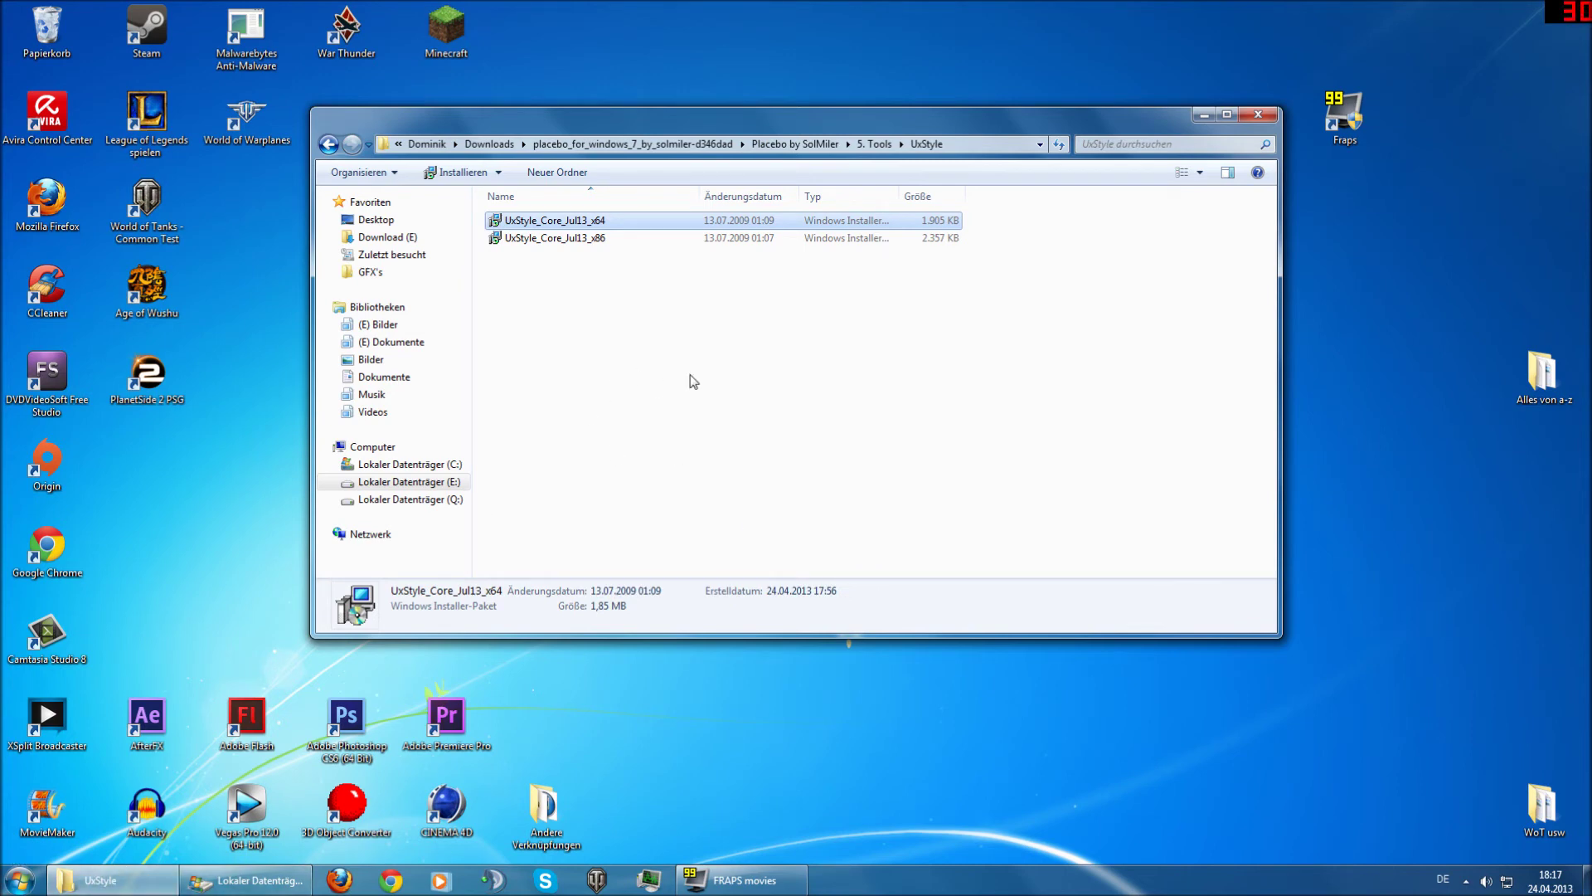
Return to the Placebo by SolMiler folder and open its 1. Placebo folder.
key("BackSpace")
key("BackSpace")
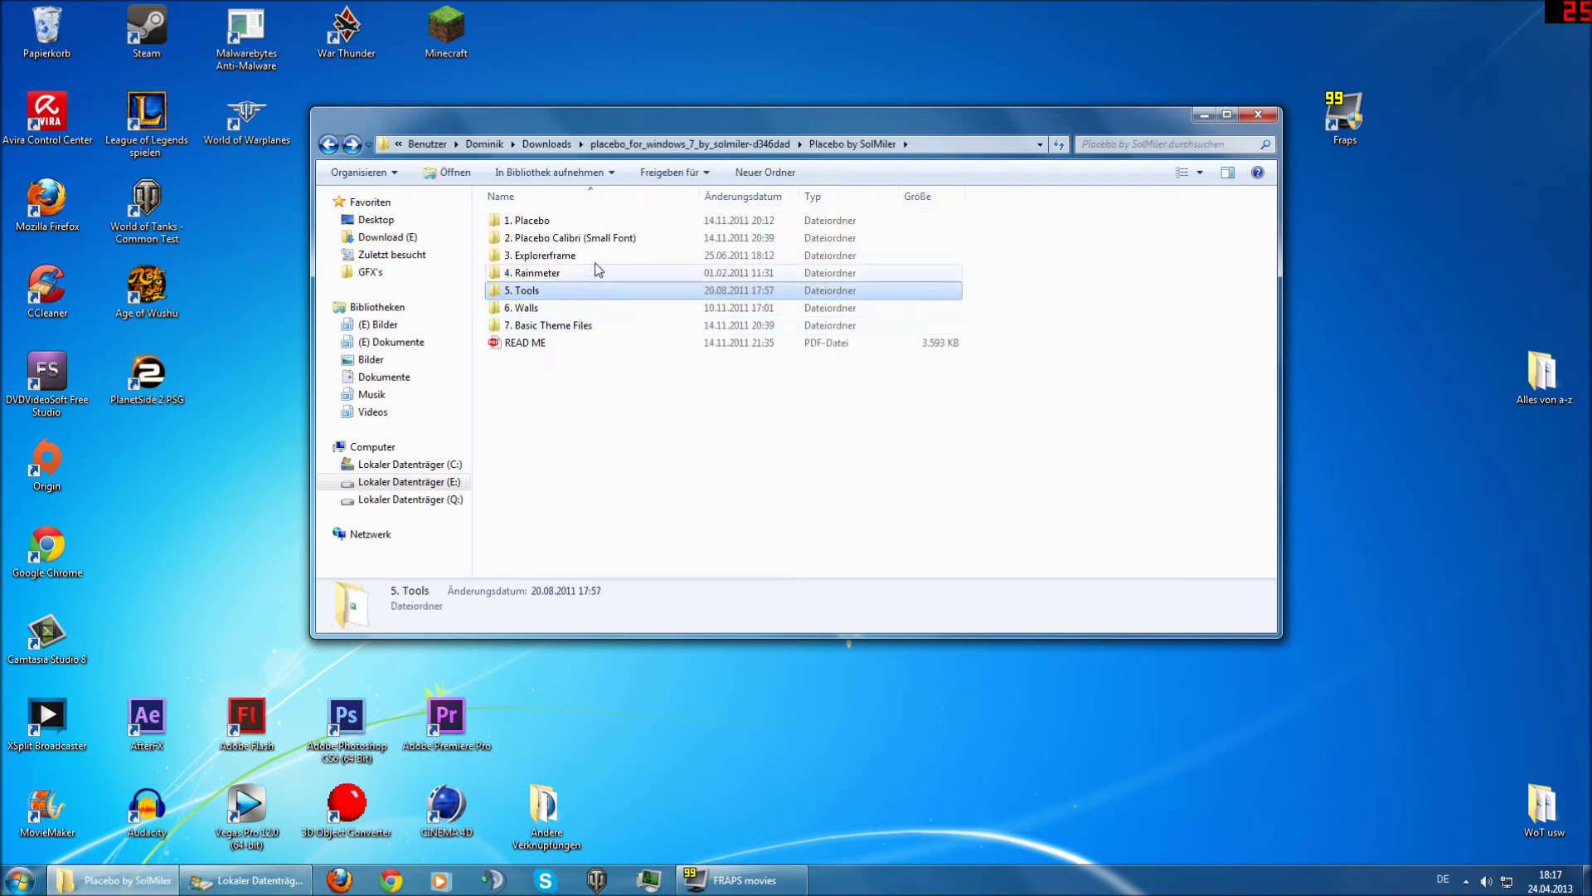
double_click(614, 224)
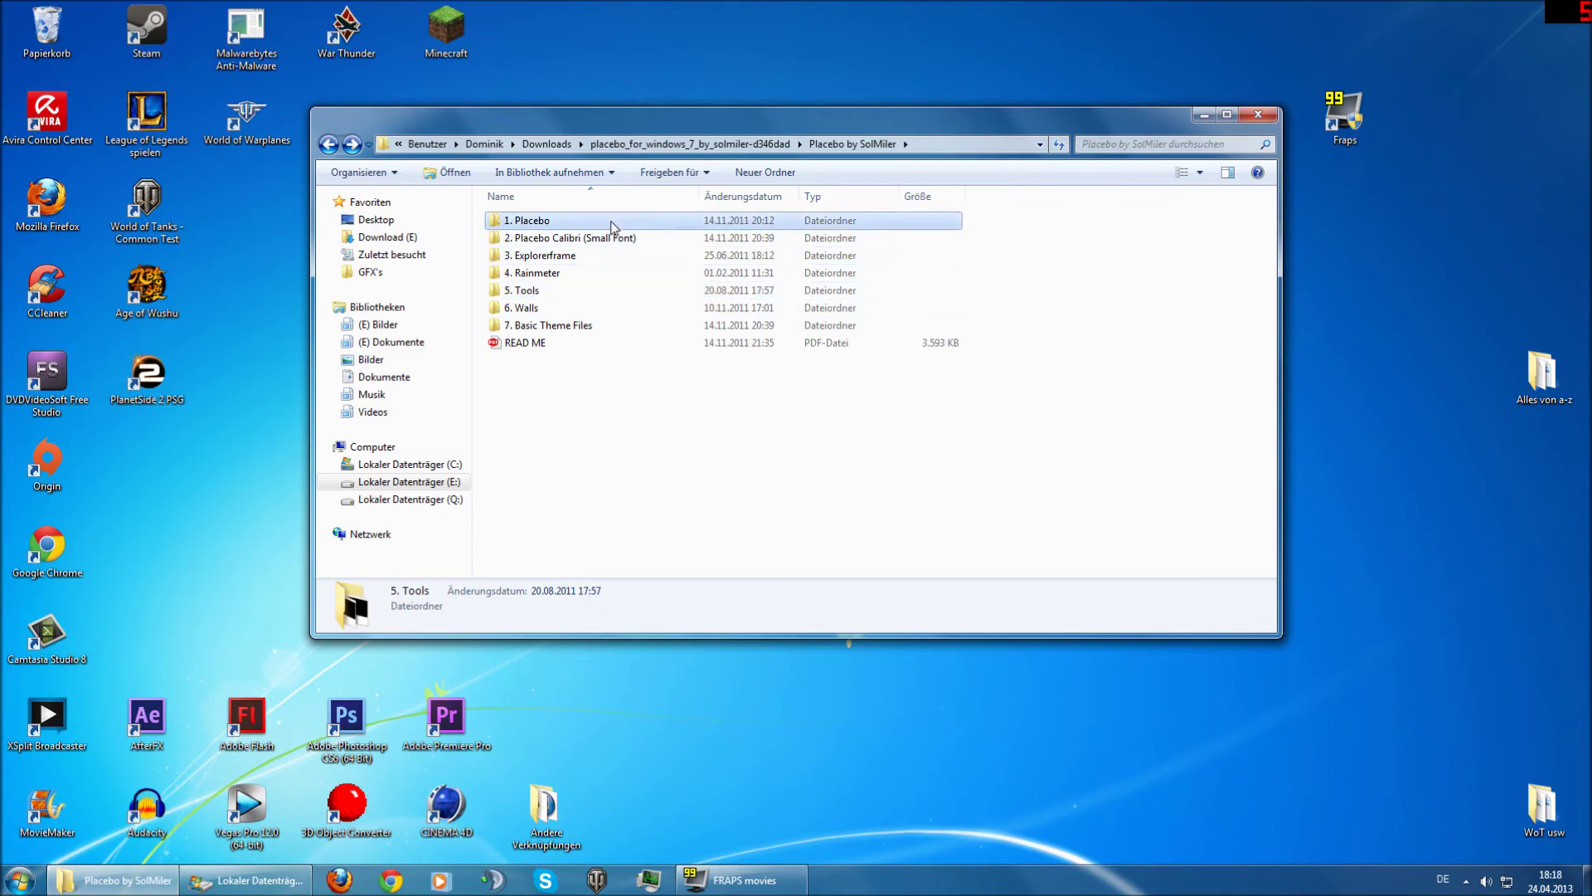
Restore the drive C: window and arrange it and the 1. Placebo window so both folder contents are accessible.
left_click(223, 881)
left_click(224, 881)
left_click(223, 881)
left_click_drag(617, 117, 315, 10)
left_click(1126, 436)
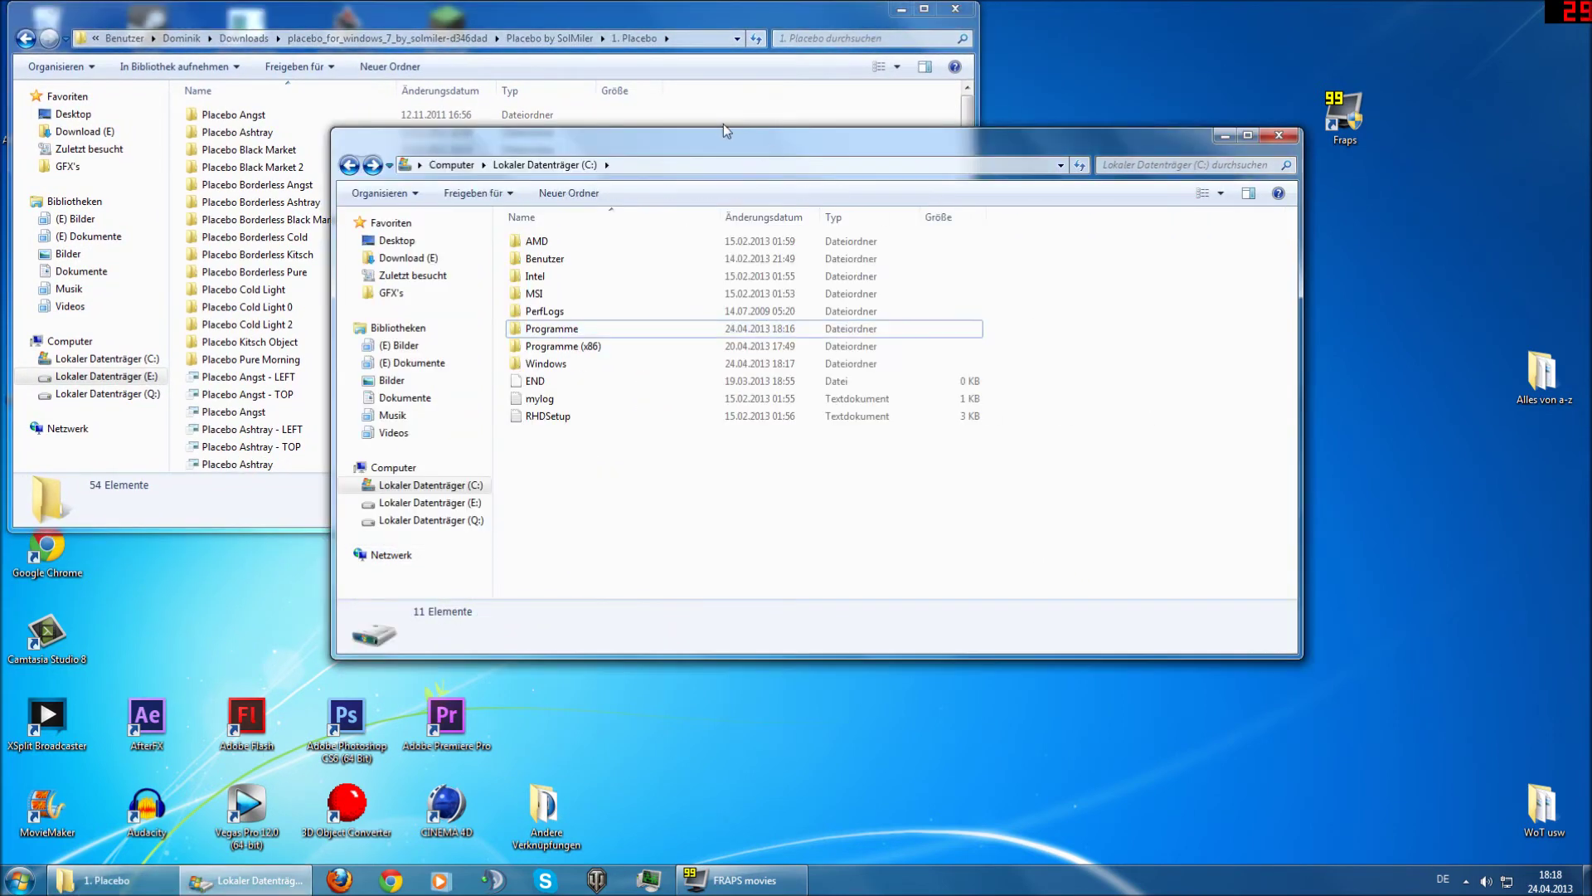
left_click_drag(721, 138, 964, 356)
left_click(833, 553)
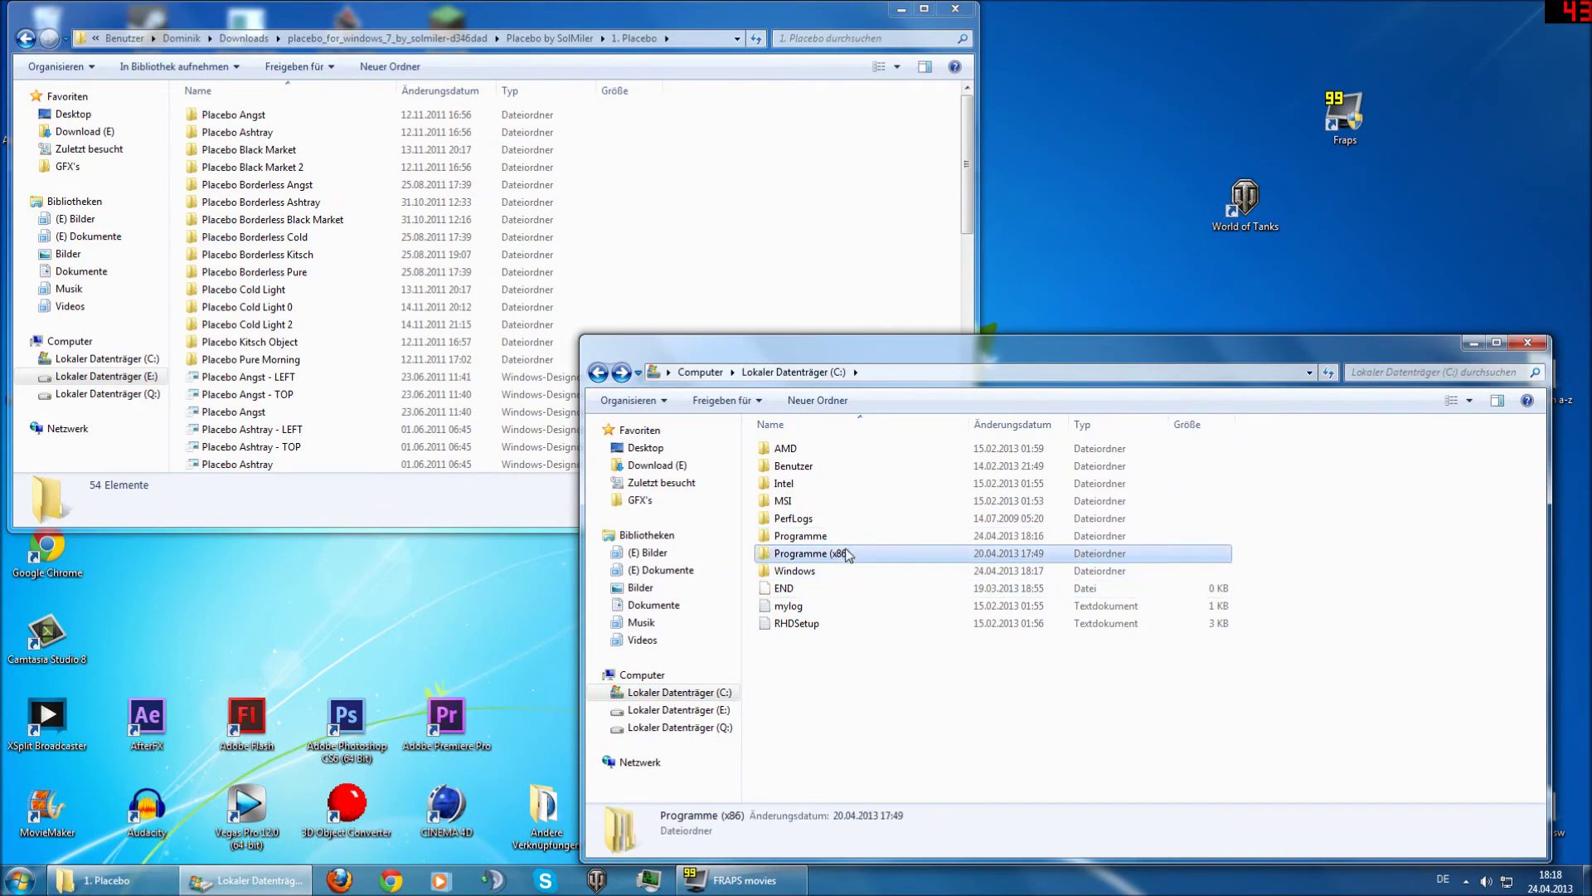
left_click(837, 537)
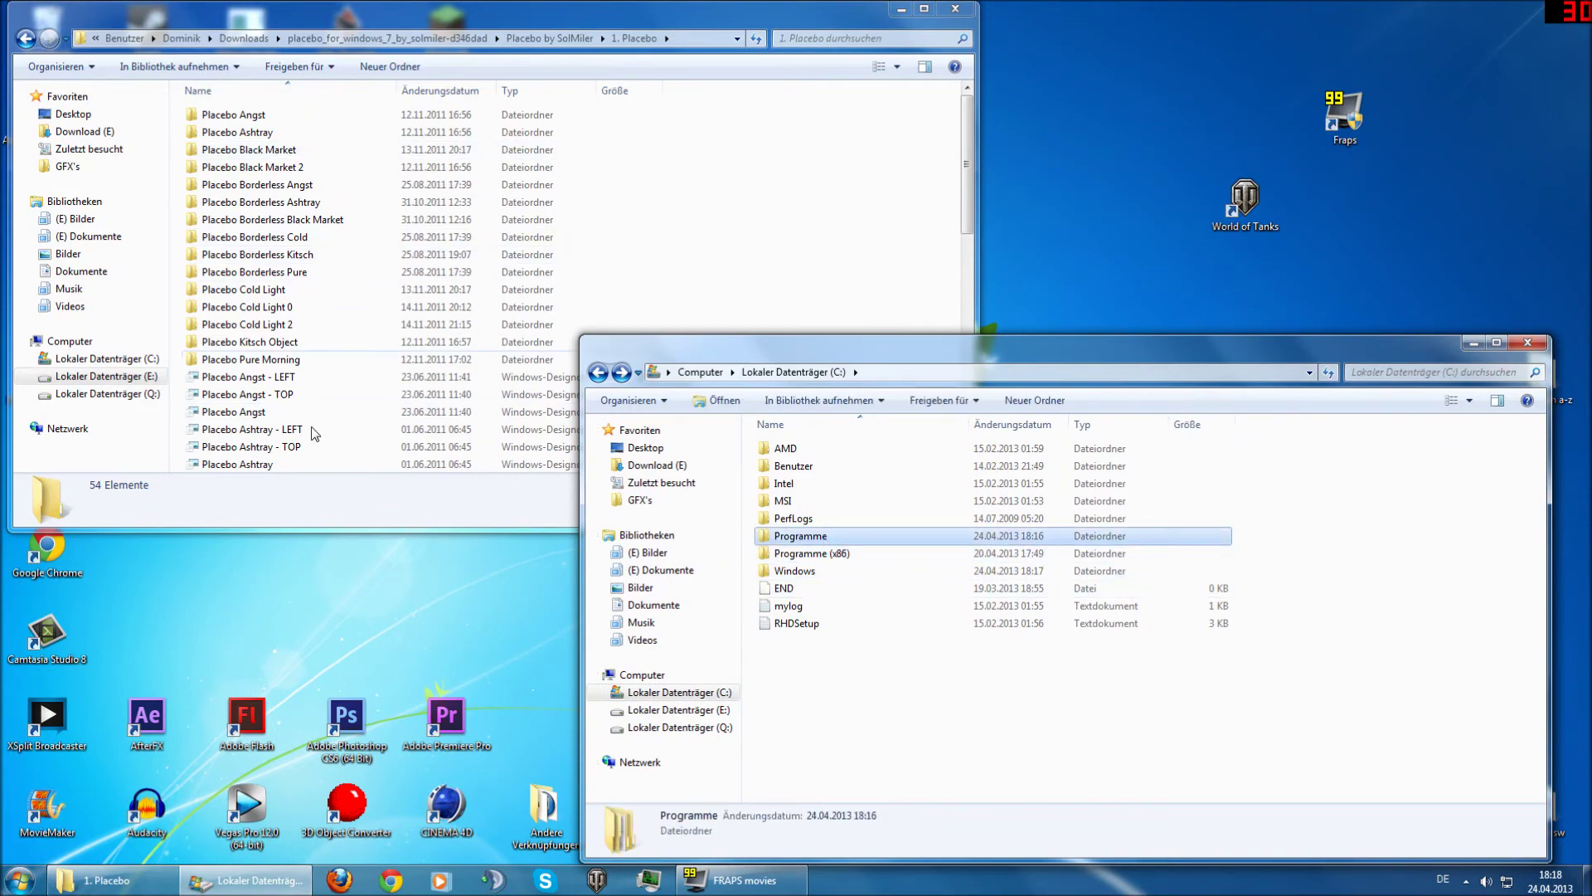
Open the desktop personalization settings, look through the available designs and close the window.
right_click(1142, 242)
left_click(1212, 415)
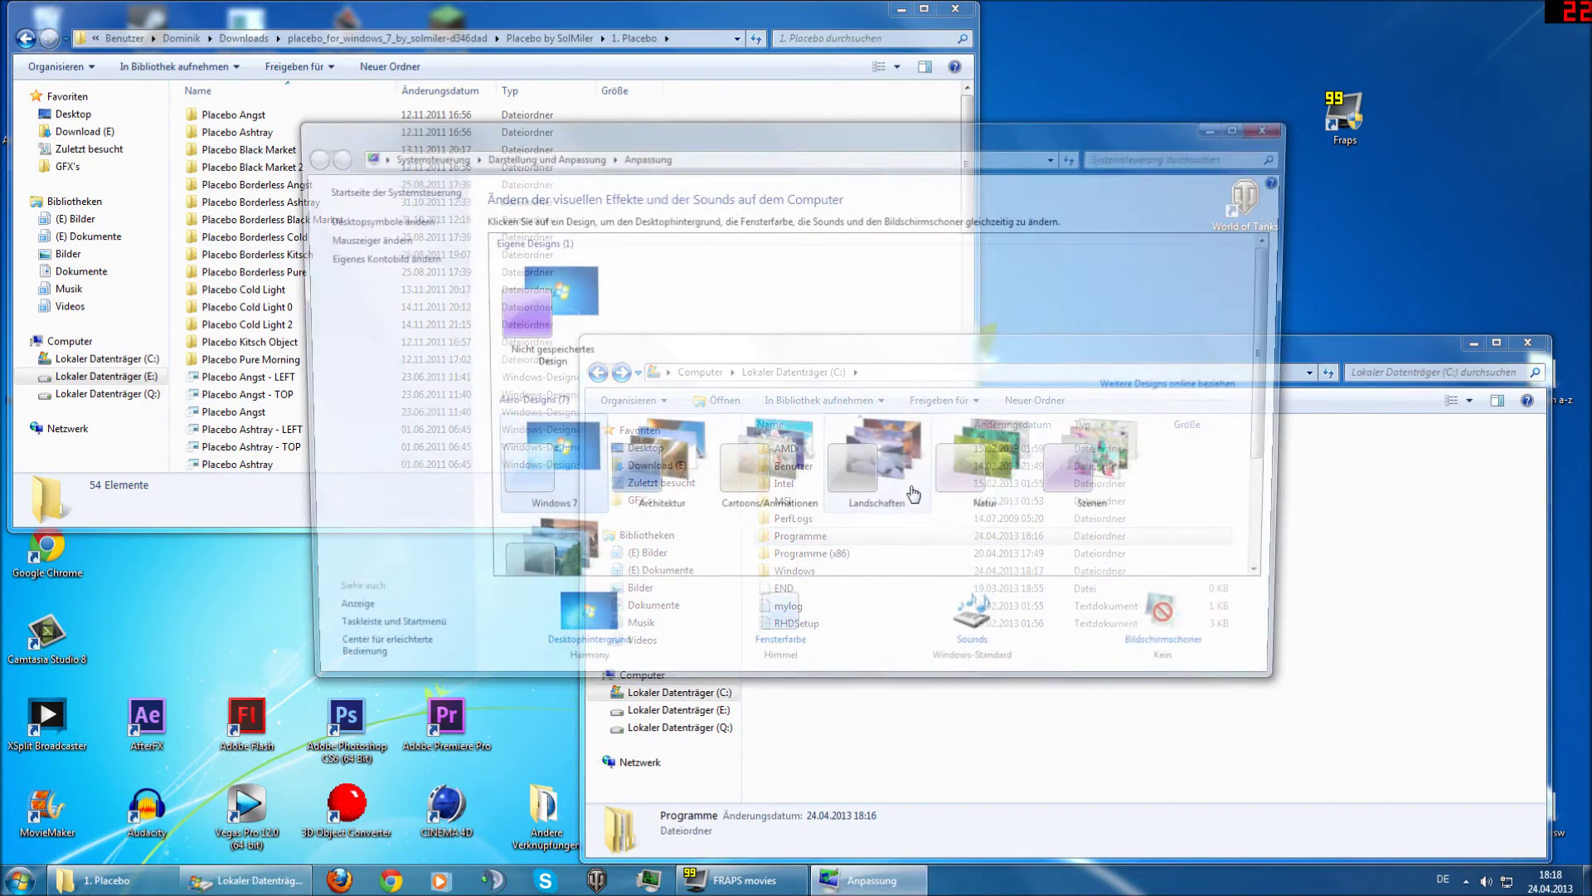
scroll(1241, 366, "down", 3)
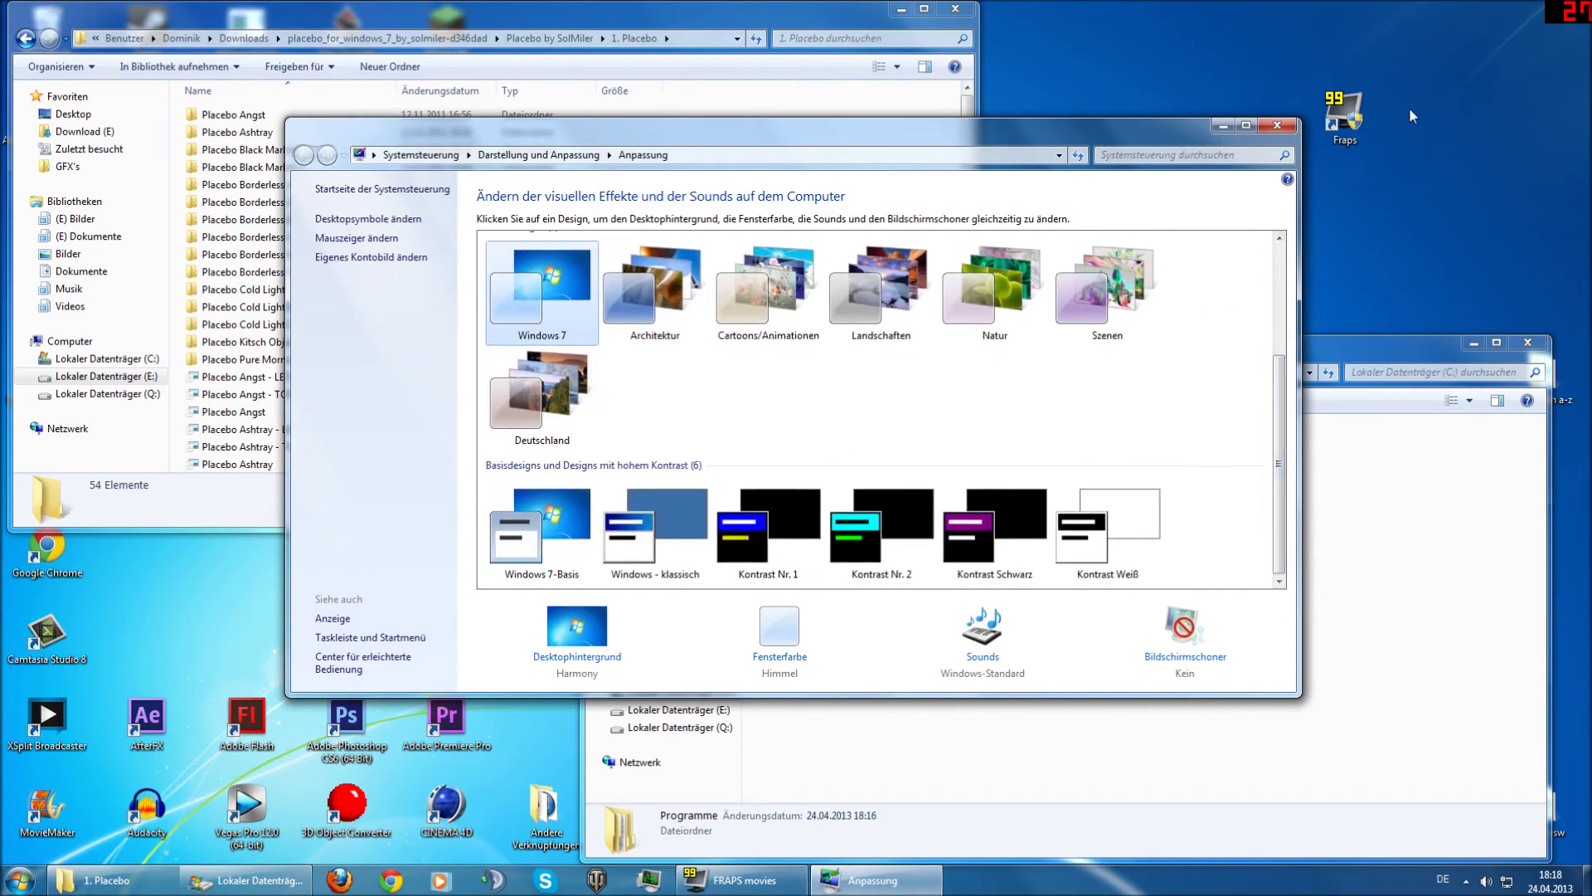
left_click(1274, 125)
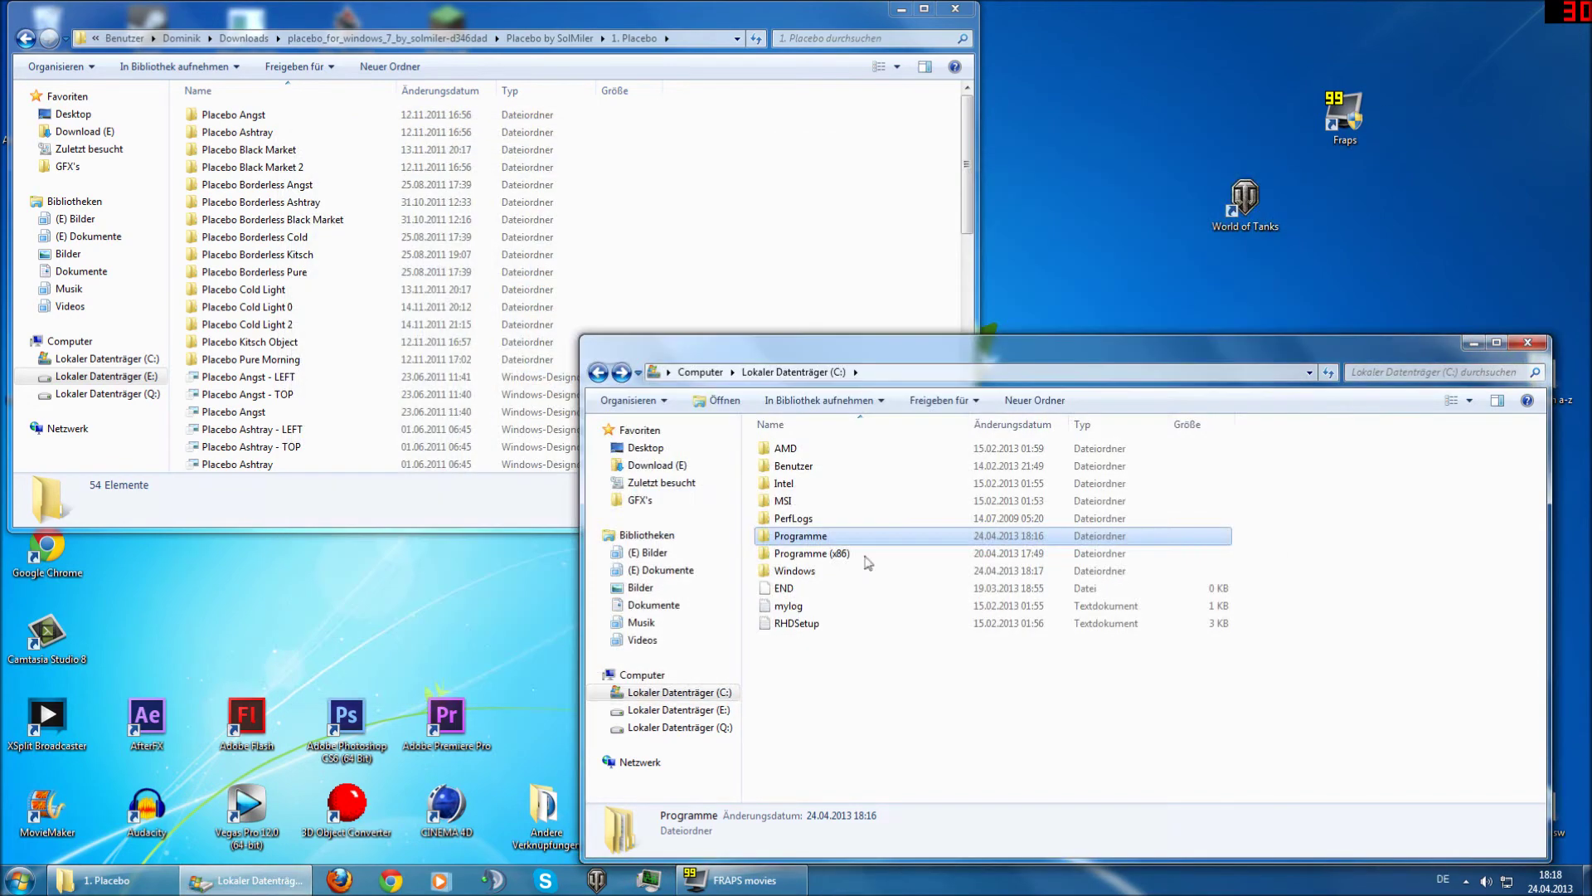
Open the Windows folder on drive C: and go into Resources and its Themes folder.
double_click(792, 571)
scroll(842, 663, "down", 5)
scroll(842, 664, "down", 4)
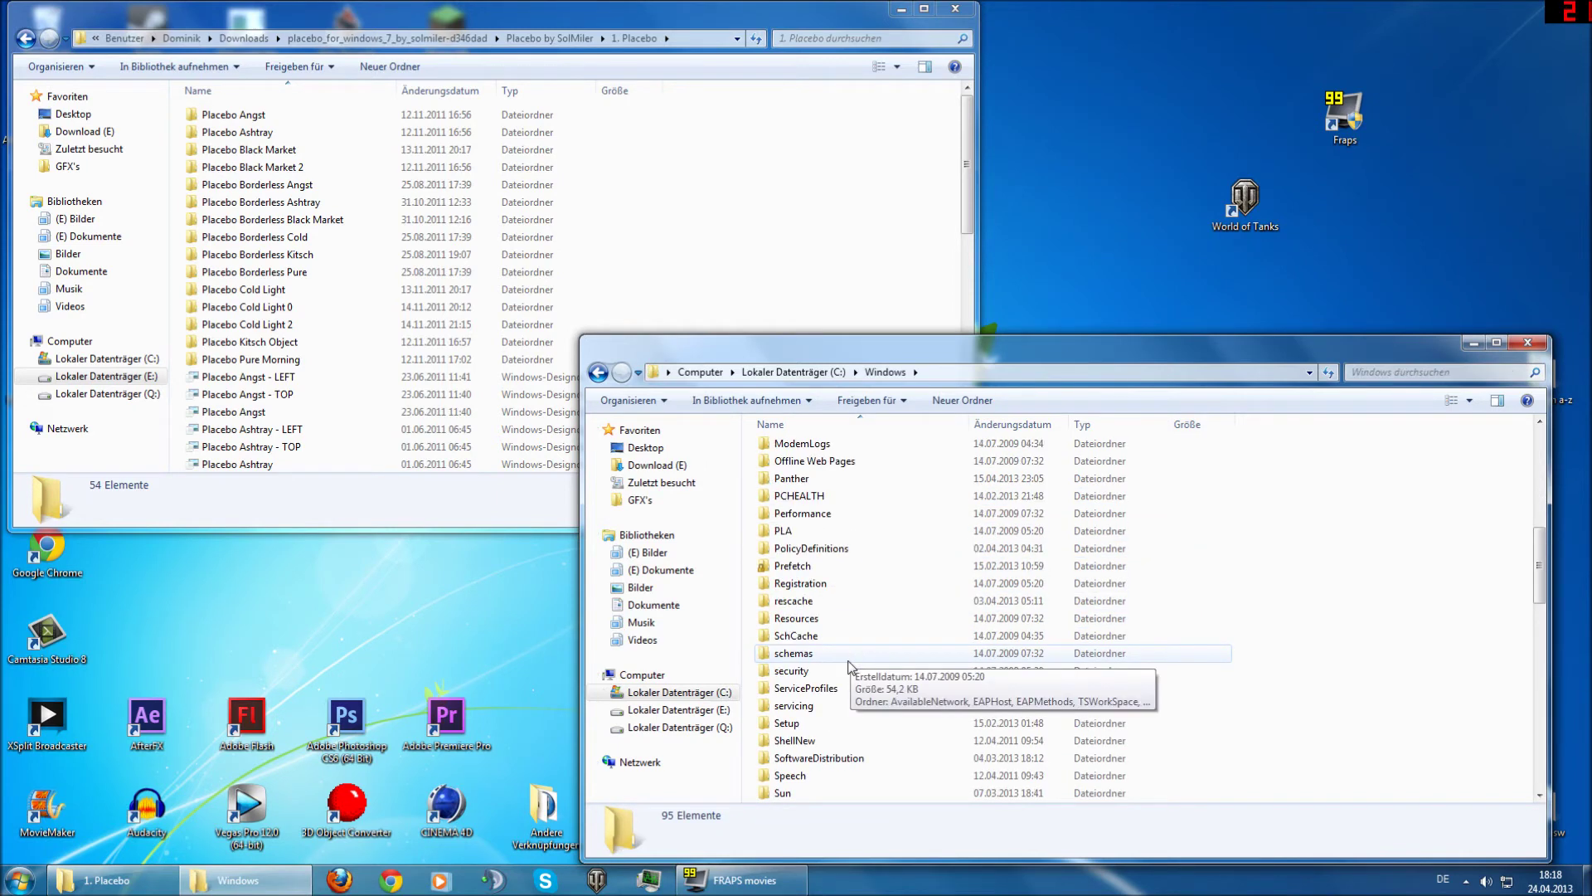
scroll(816, 693, "down", 2)
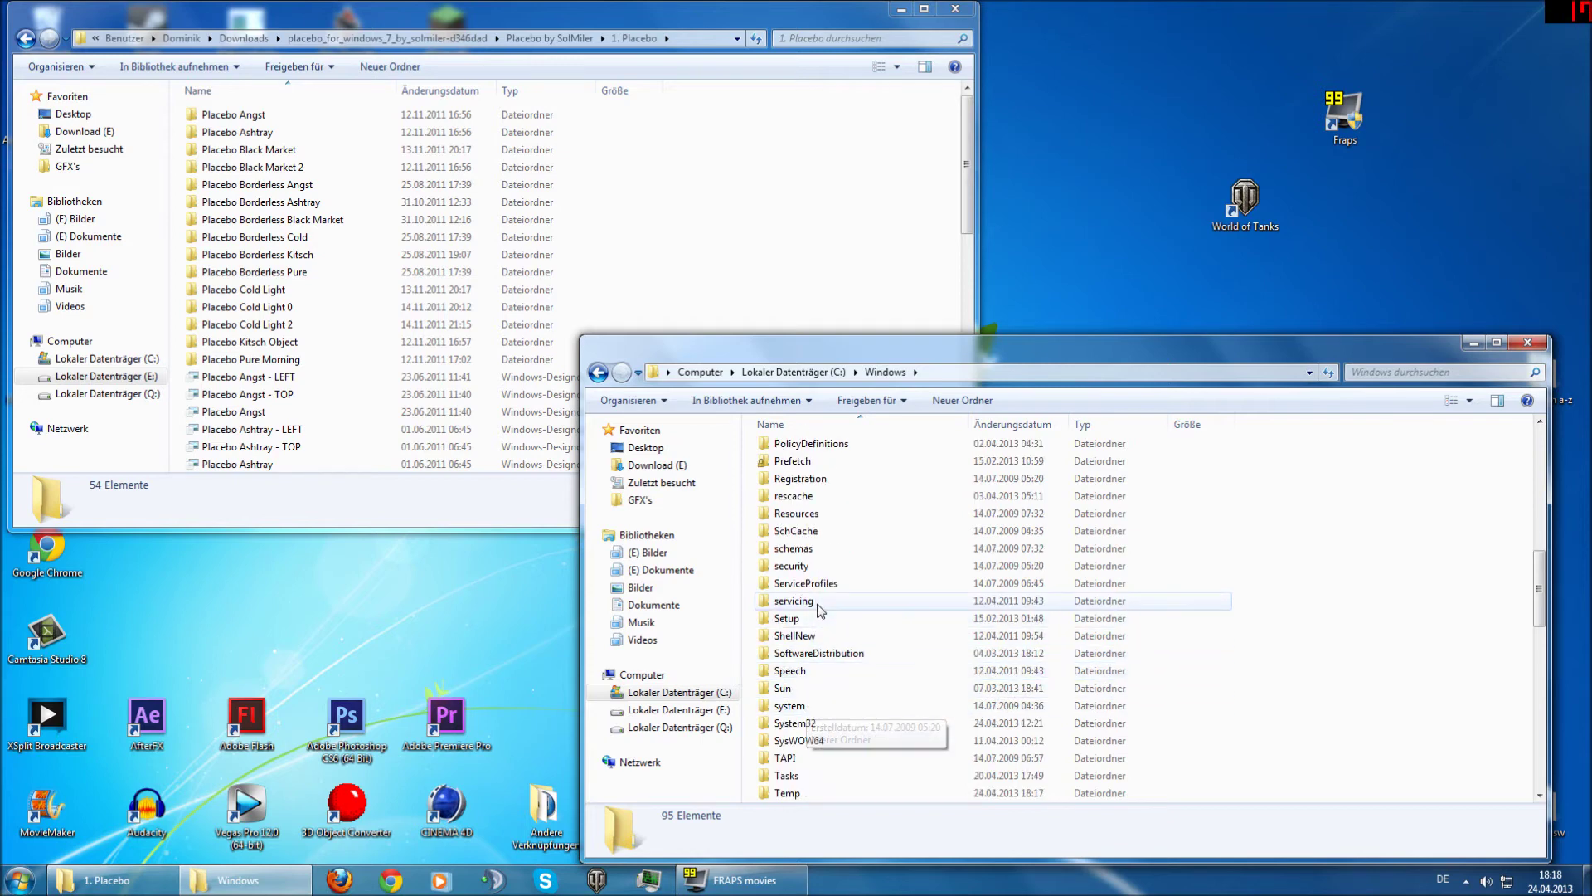
double_click(801, 514)
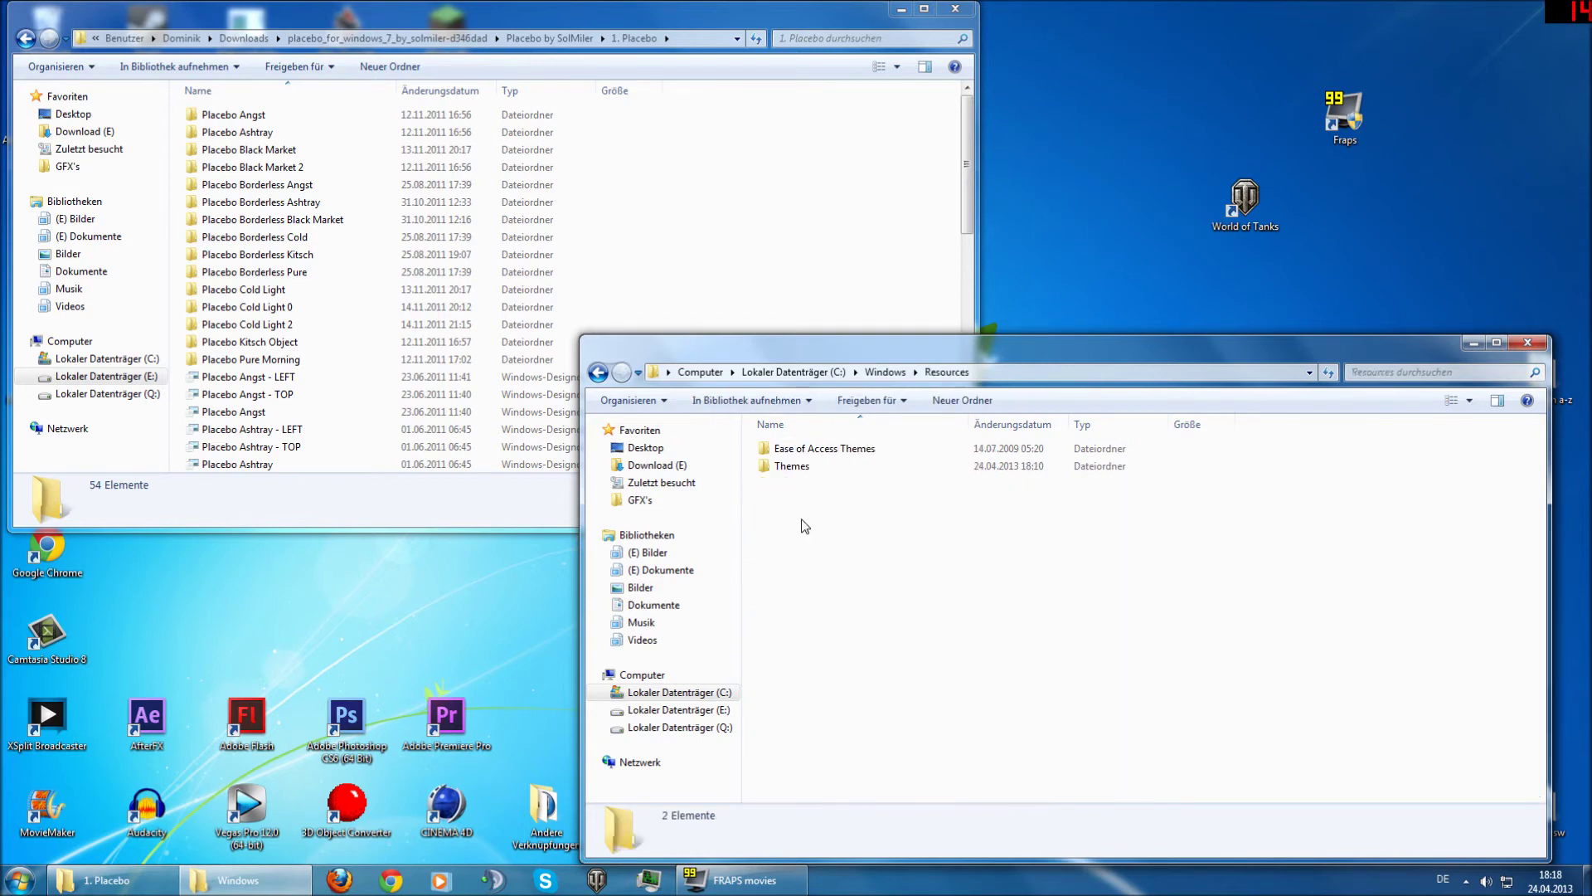
double_click(805, 469)
Look into the neighbouring Ease of Access Themes folder and return to the Themes folder.
key("BackSpace")
double_click(806, 453)
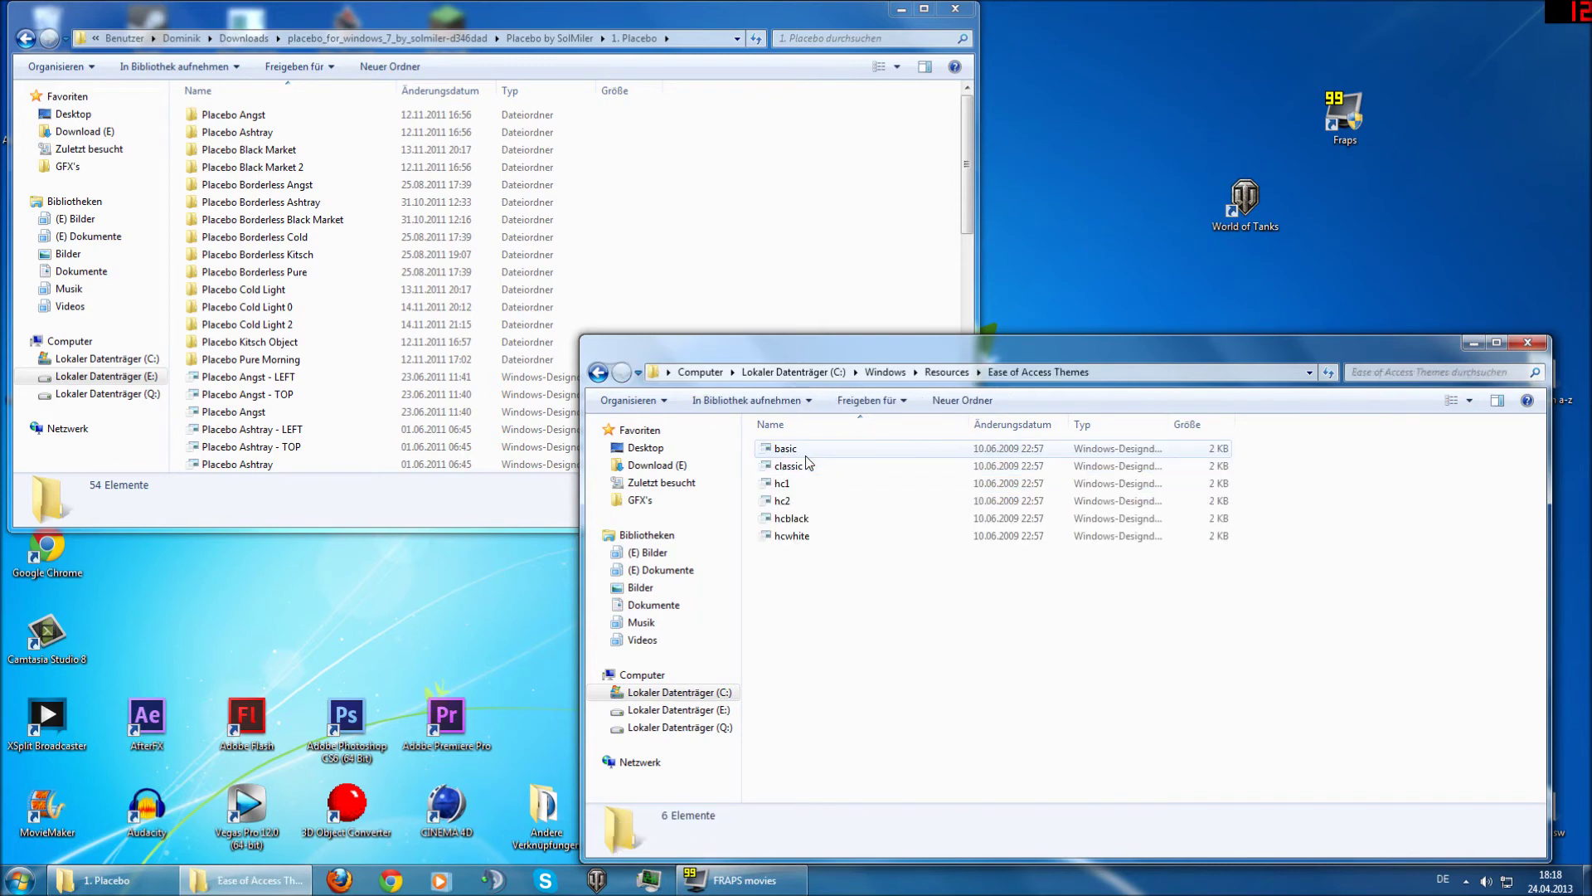
left_click(806, 456)
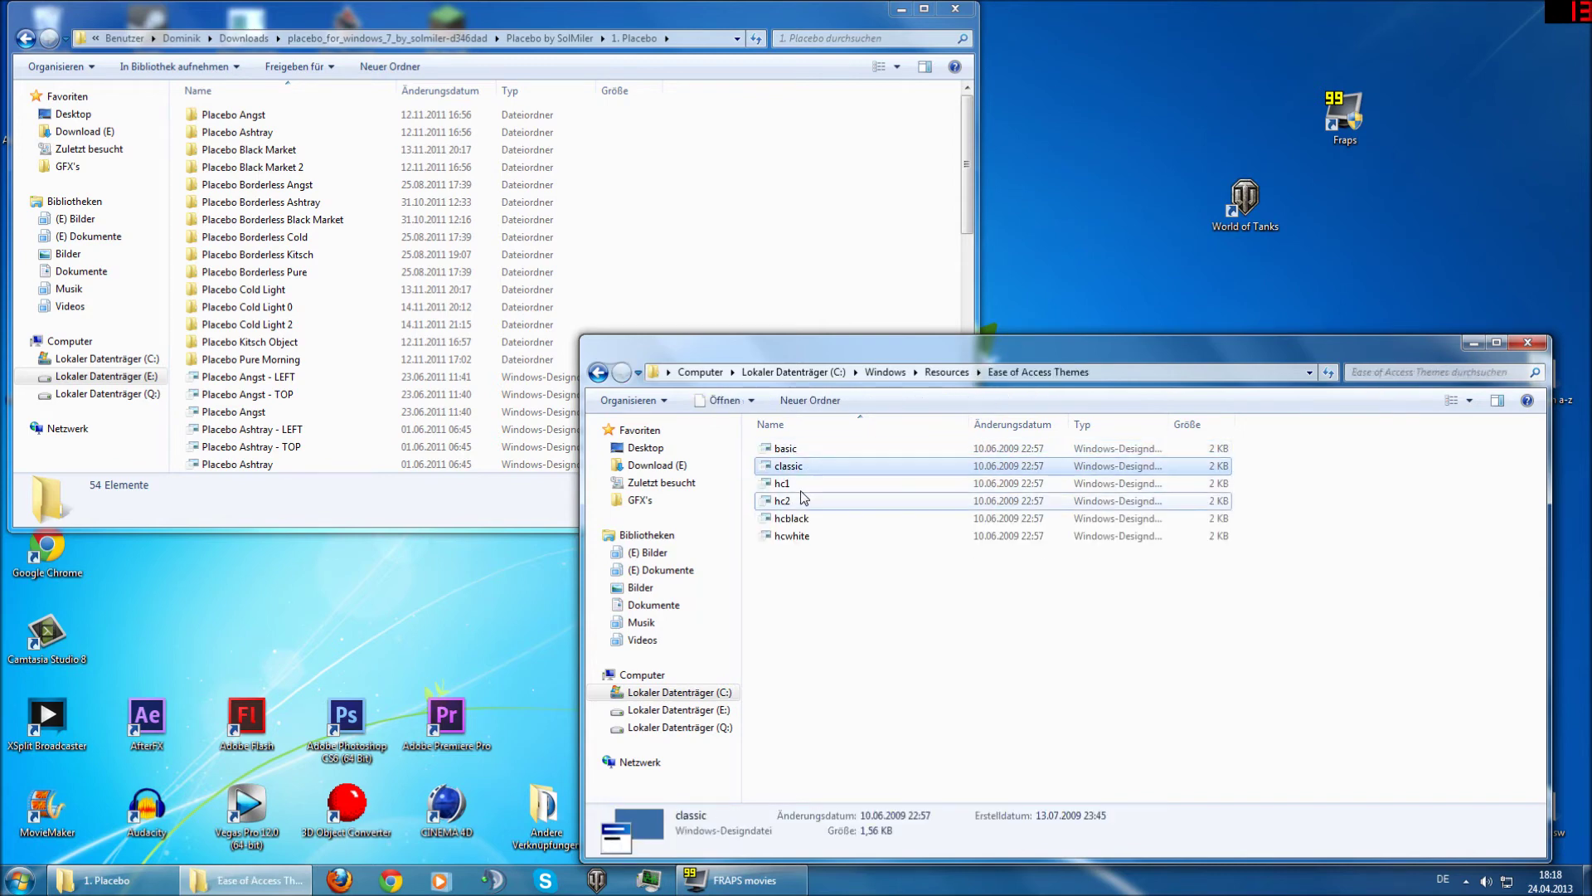
key("BackSpace")
double_click(805, 469)
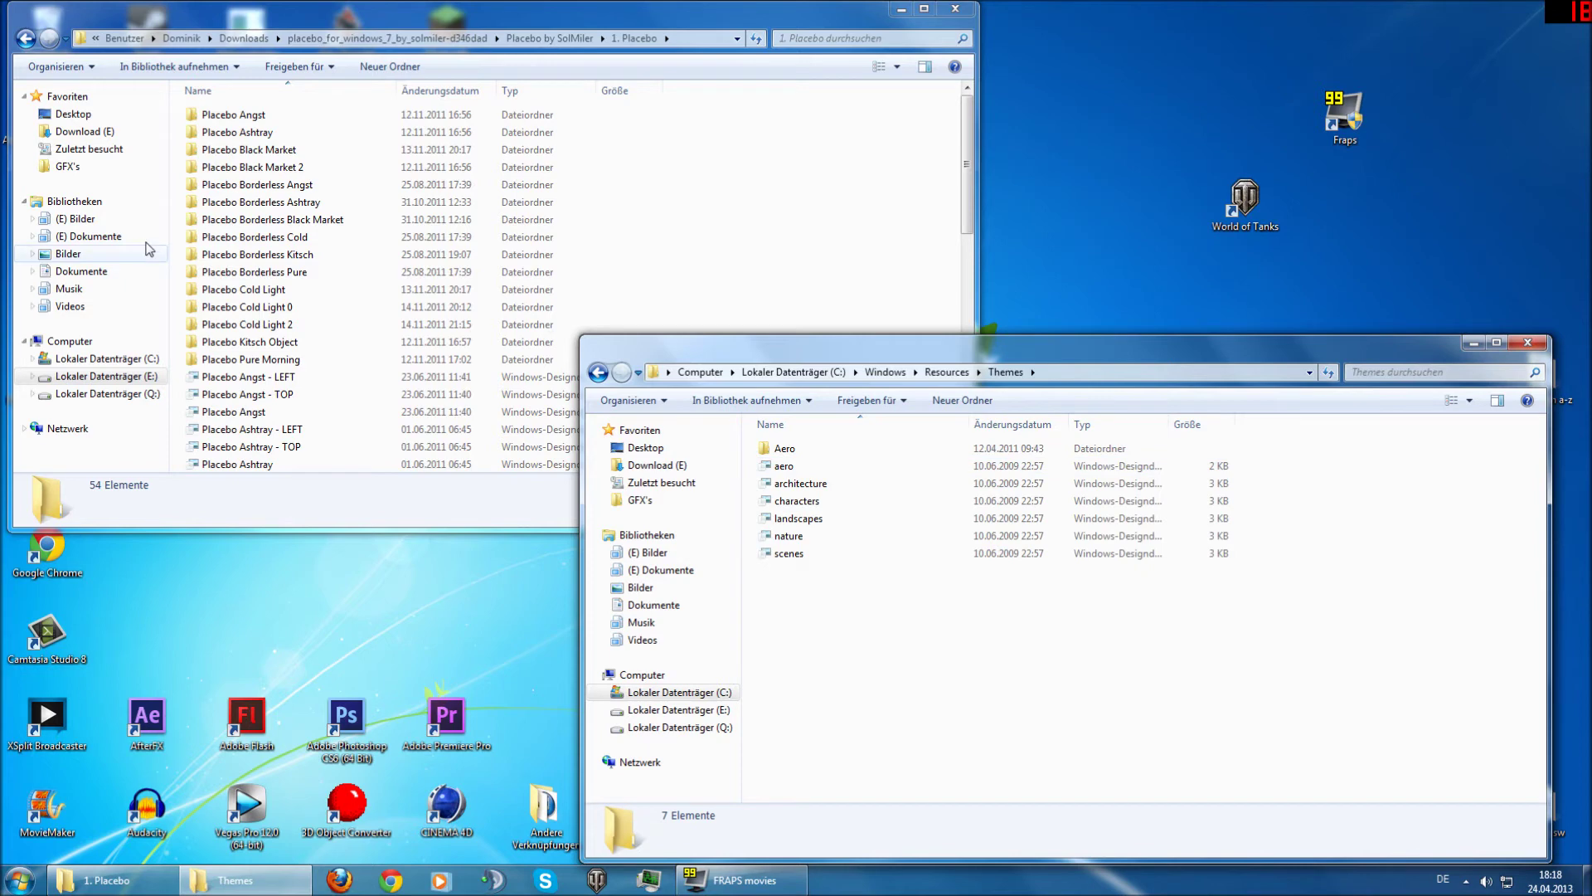
Look through the theme folders and design files in the 1. Placebo folder.
left_click(266, 219)
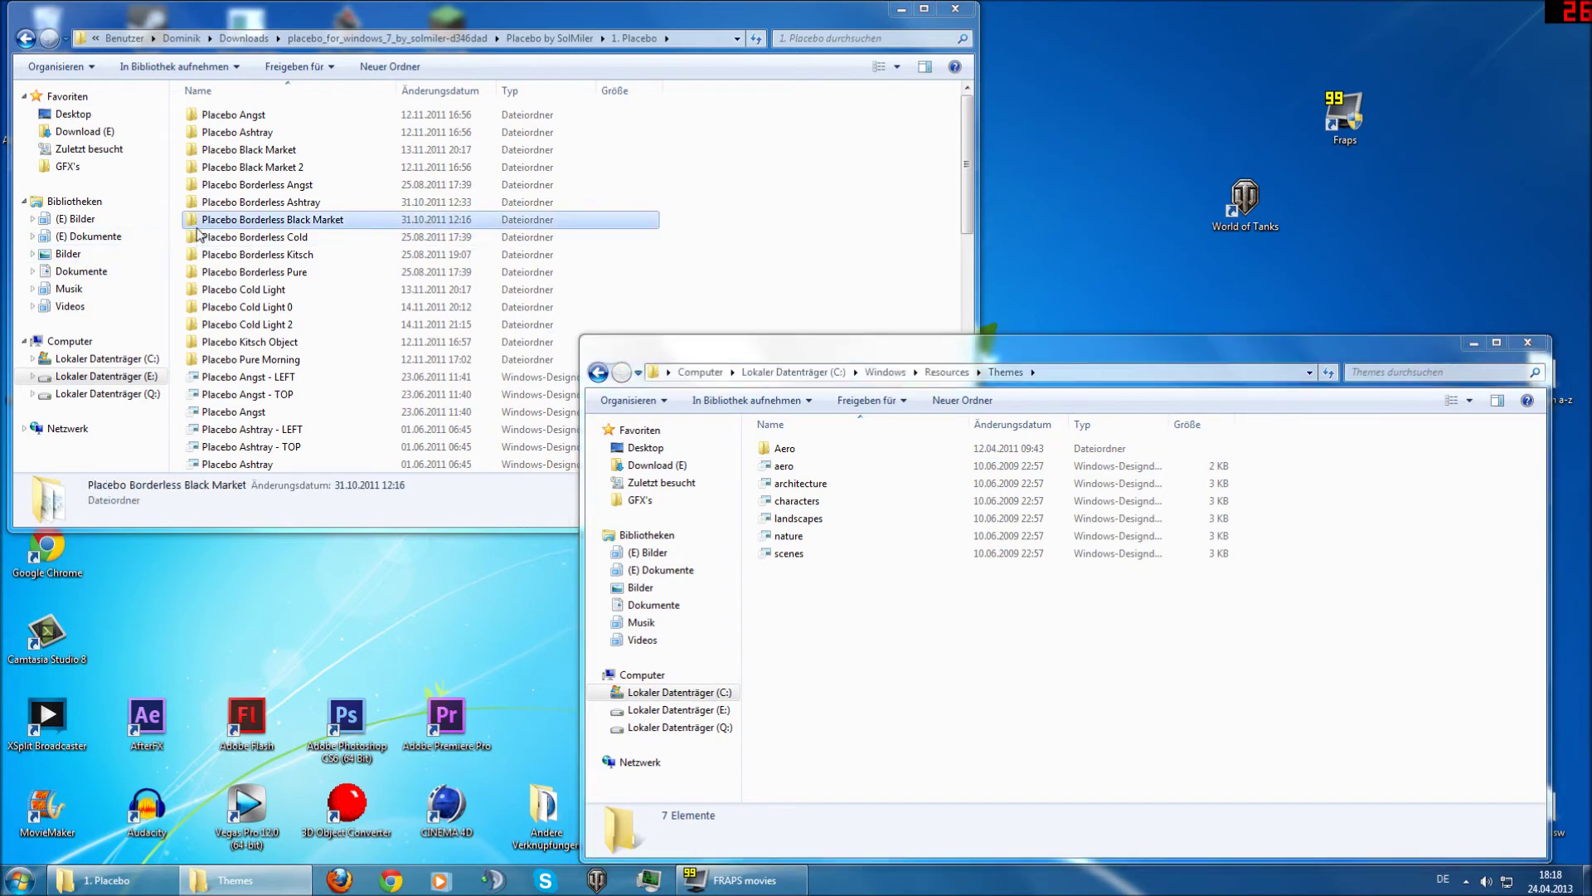
left_click(259, 361)
scroll(259, 363, "down", 10)
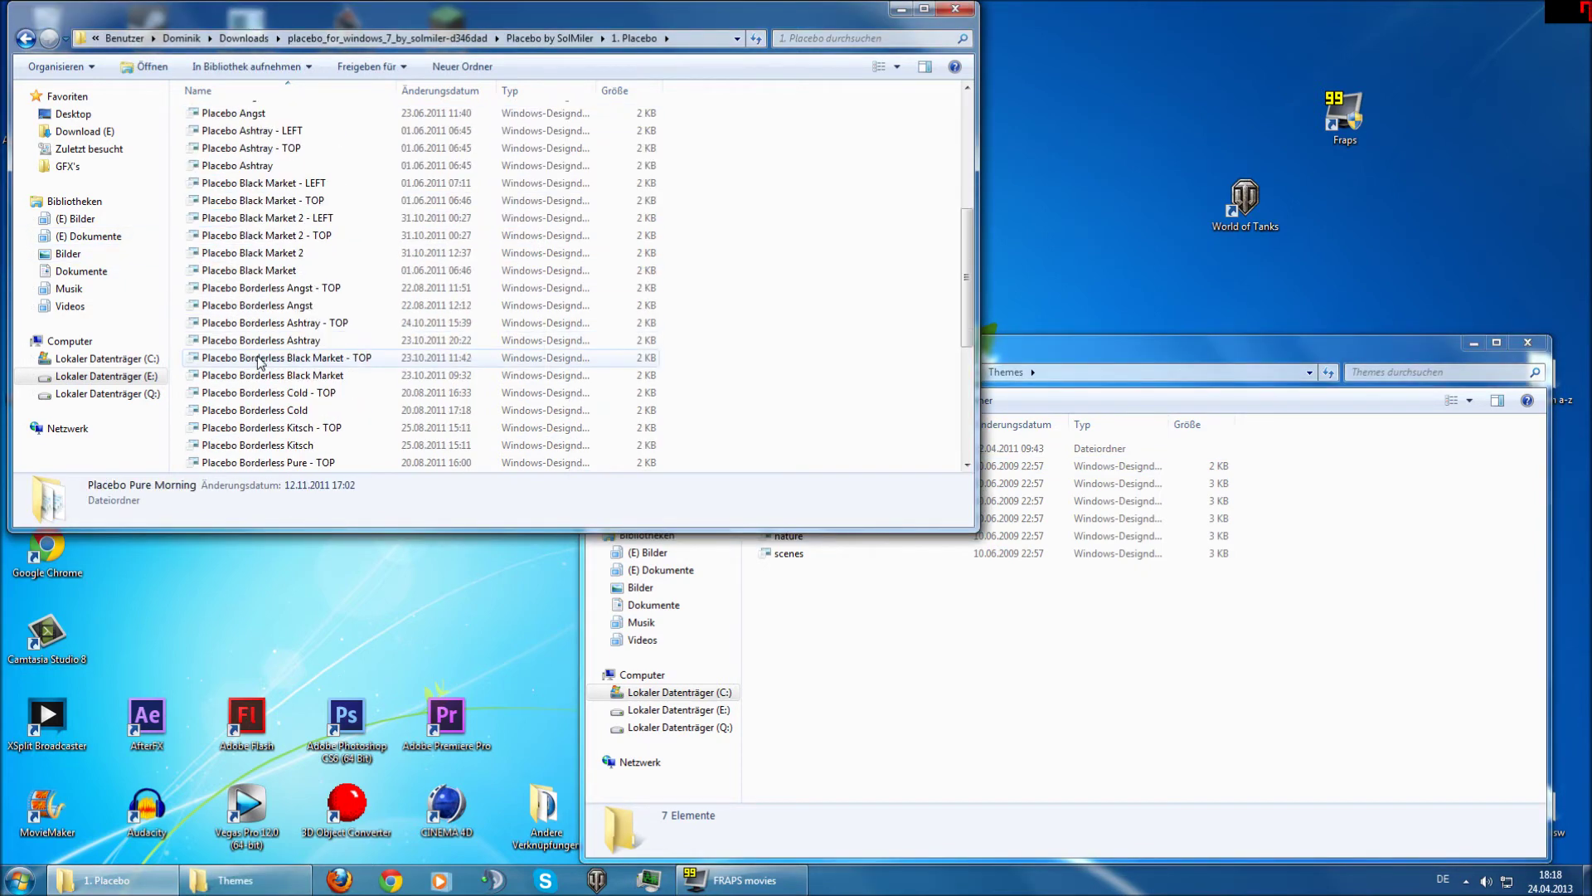
scroll(260, 364, "up", 6)
scroll(260, 362, "up", 2)
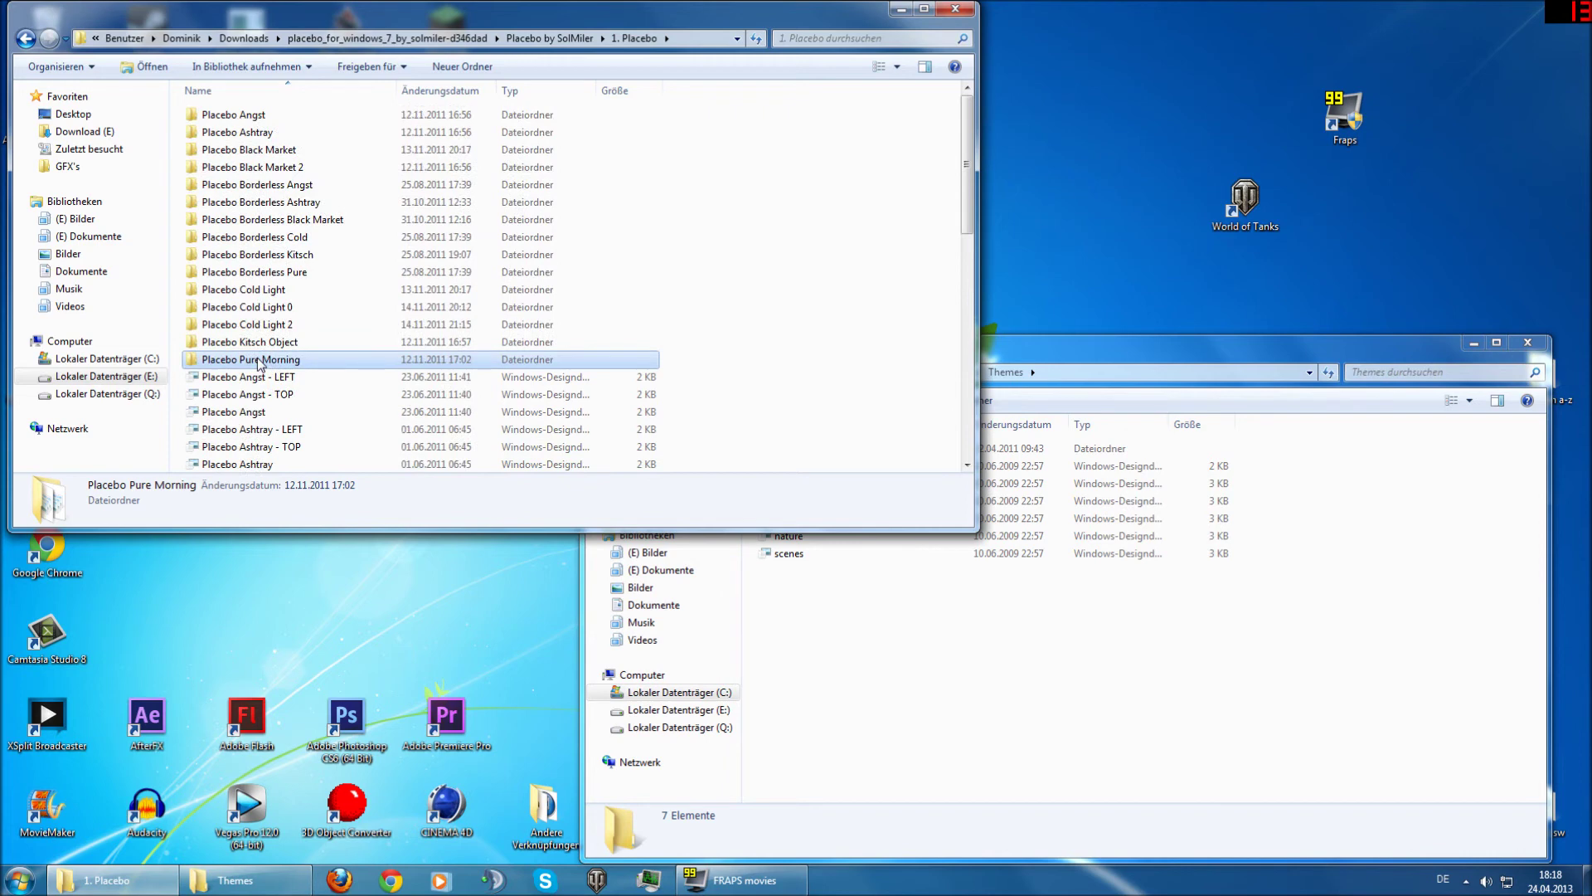
Select the Placebo Angst folder with its LEFT, TOP and standard design files as an example of matching items, and reduce the selection to the standard file.
left_click(255, 374)
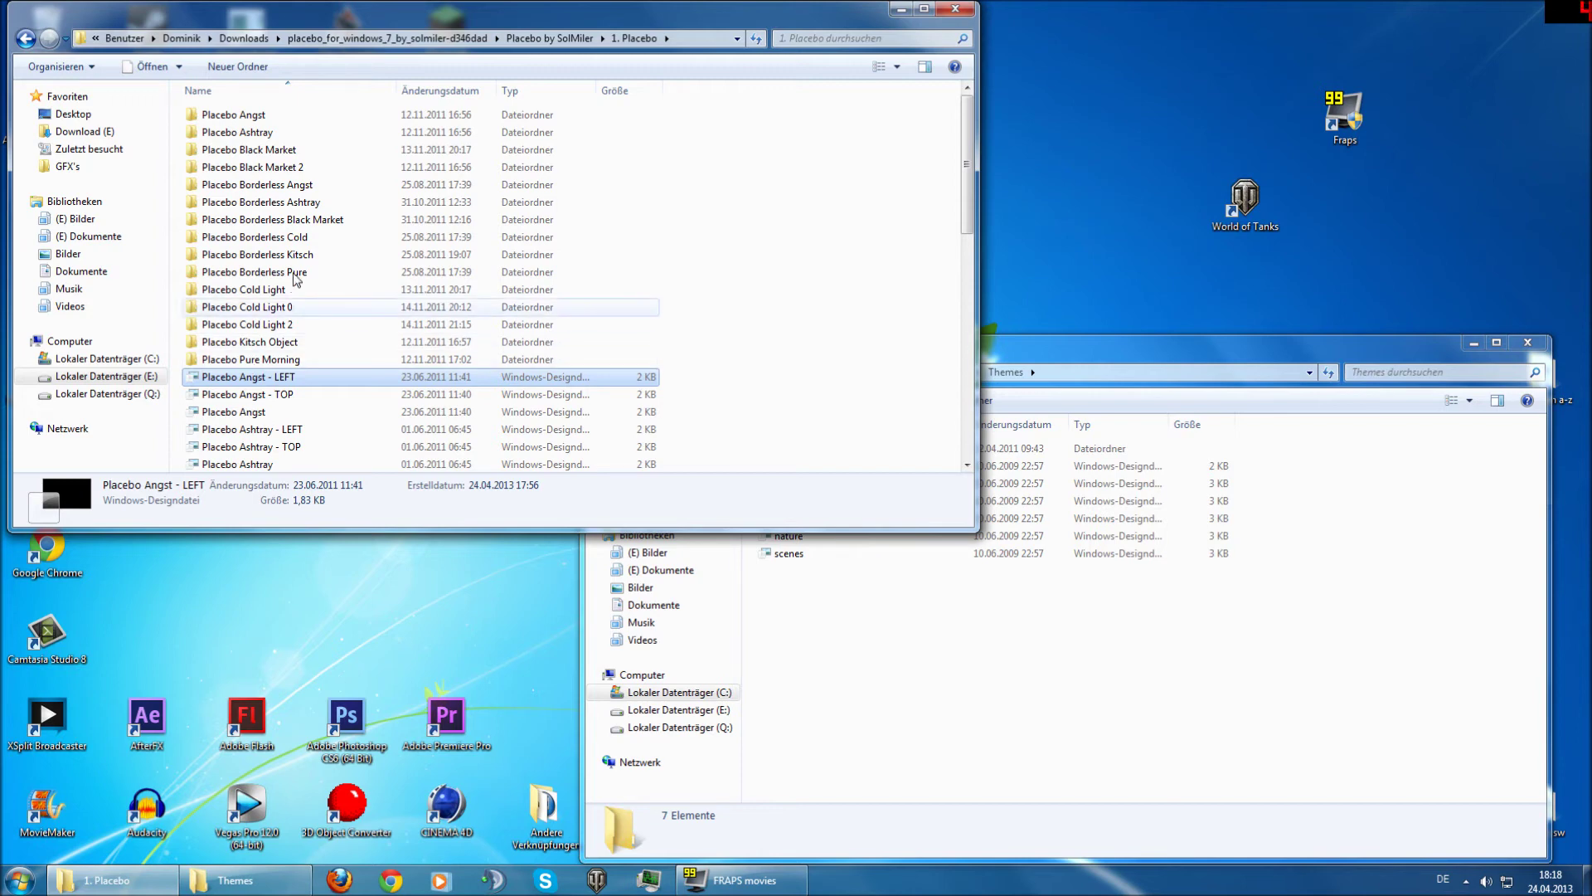
left_click(254, 122, "ctrl")
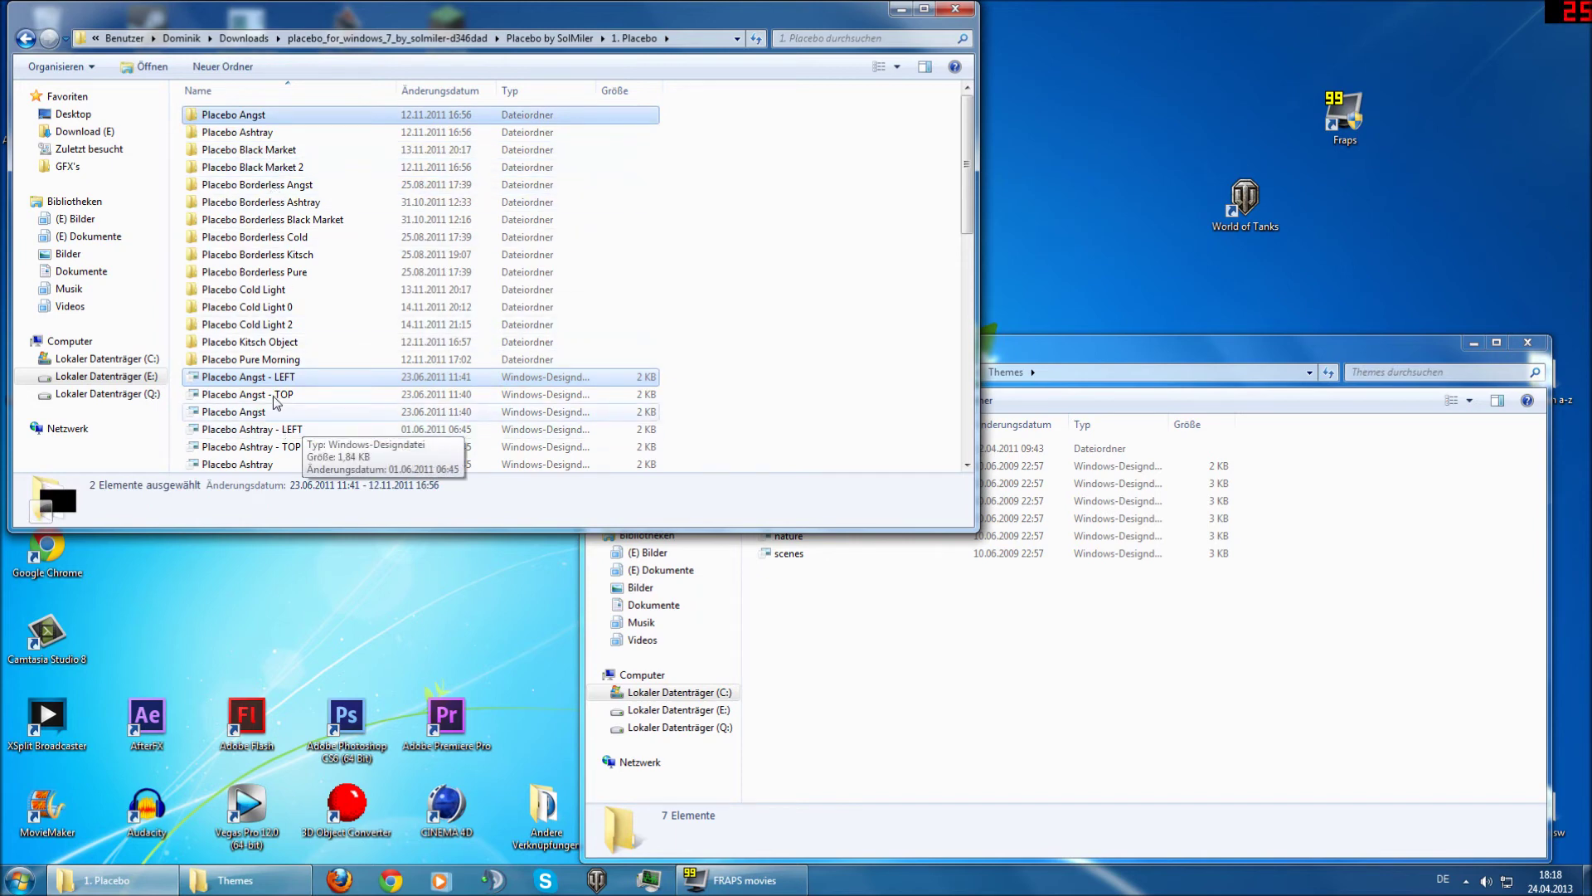
left_click(278, 395, "ctrl")
left_click(276, 412, "ctrl")
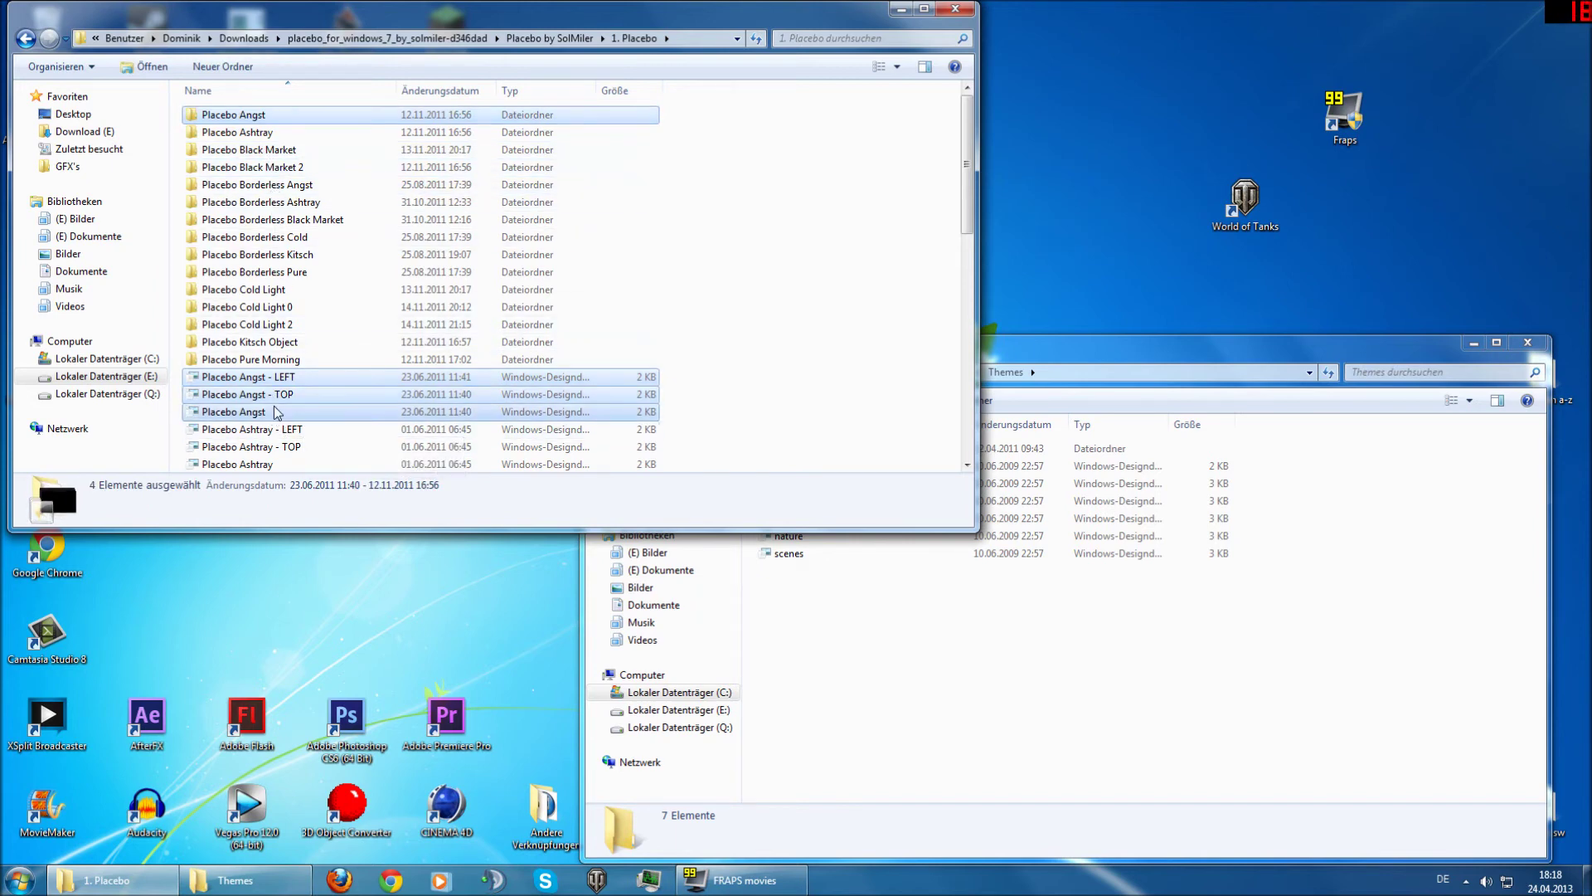
left_click(276, 412)
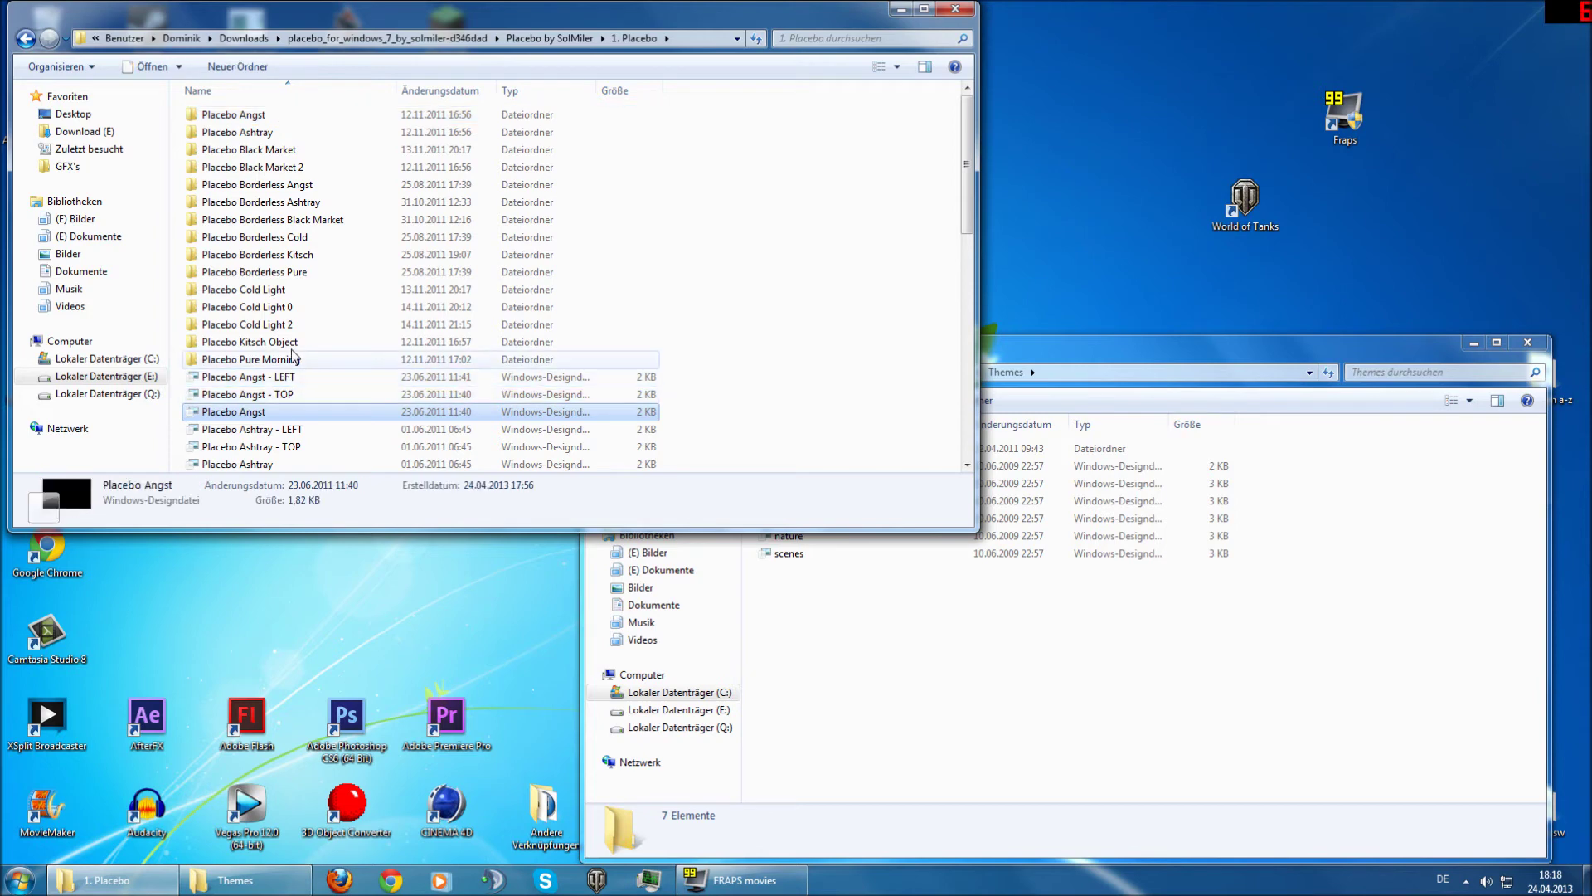
Copy the entire contents of the 1. Placebo folder into C:\Windows\Resources\Themes and minimize the source window.
left_click(290, 344)
key("ctrl+a")
left_click_drag(301, 269, 1056, 663)
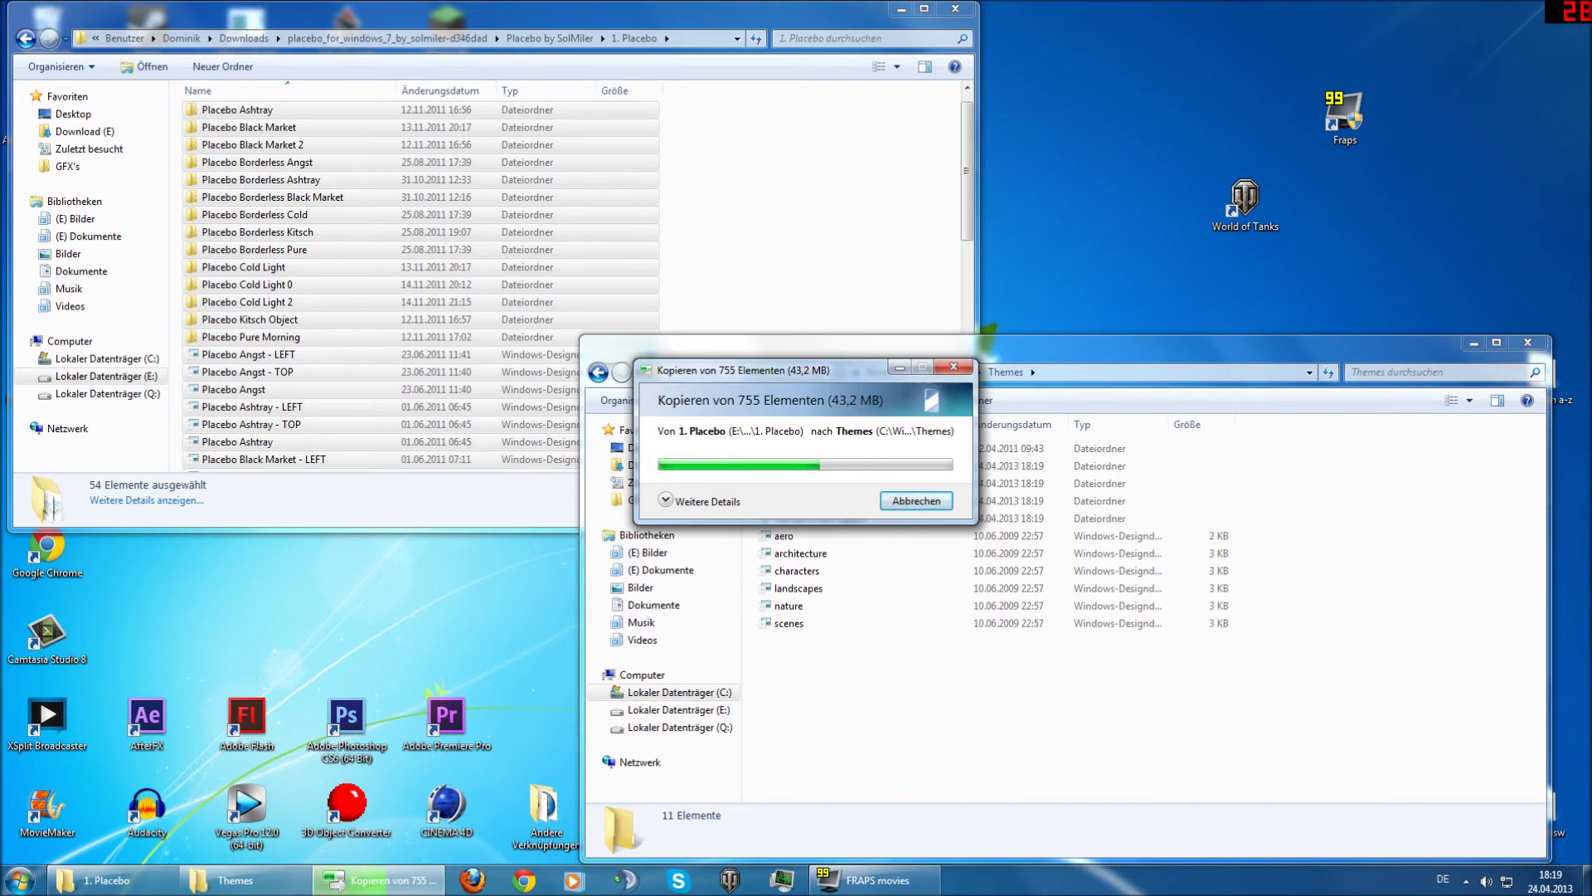
left_click(900, 9)
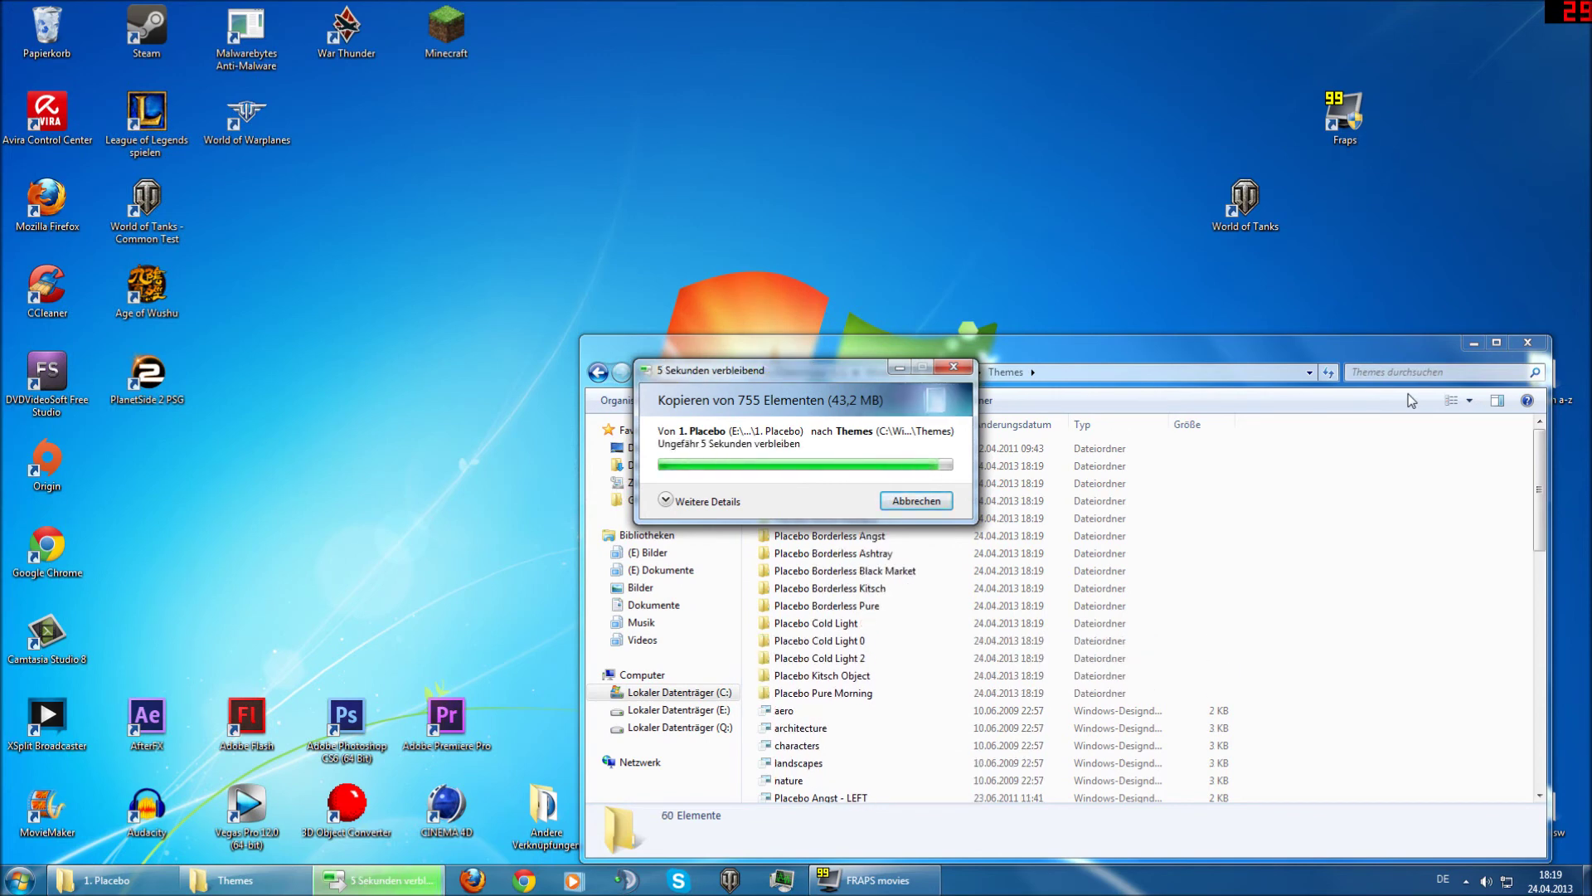
Open the desktop personalization settings and apply the Placebo Angst - LEFT theme from the installed designs.
right_click(839, 218)
left_click(1003, 465)
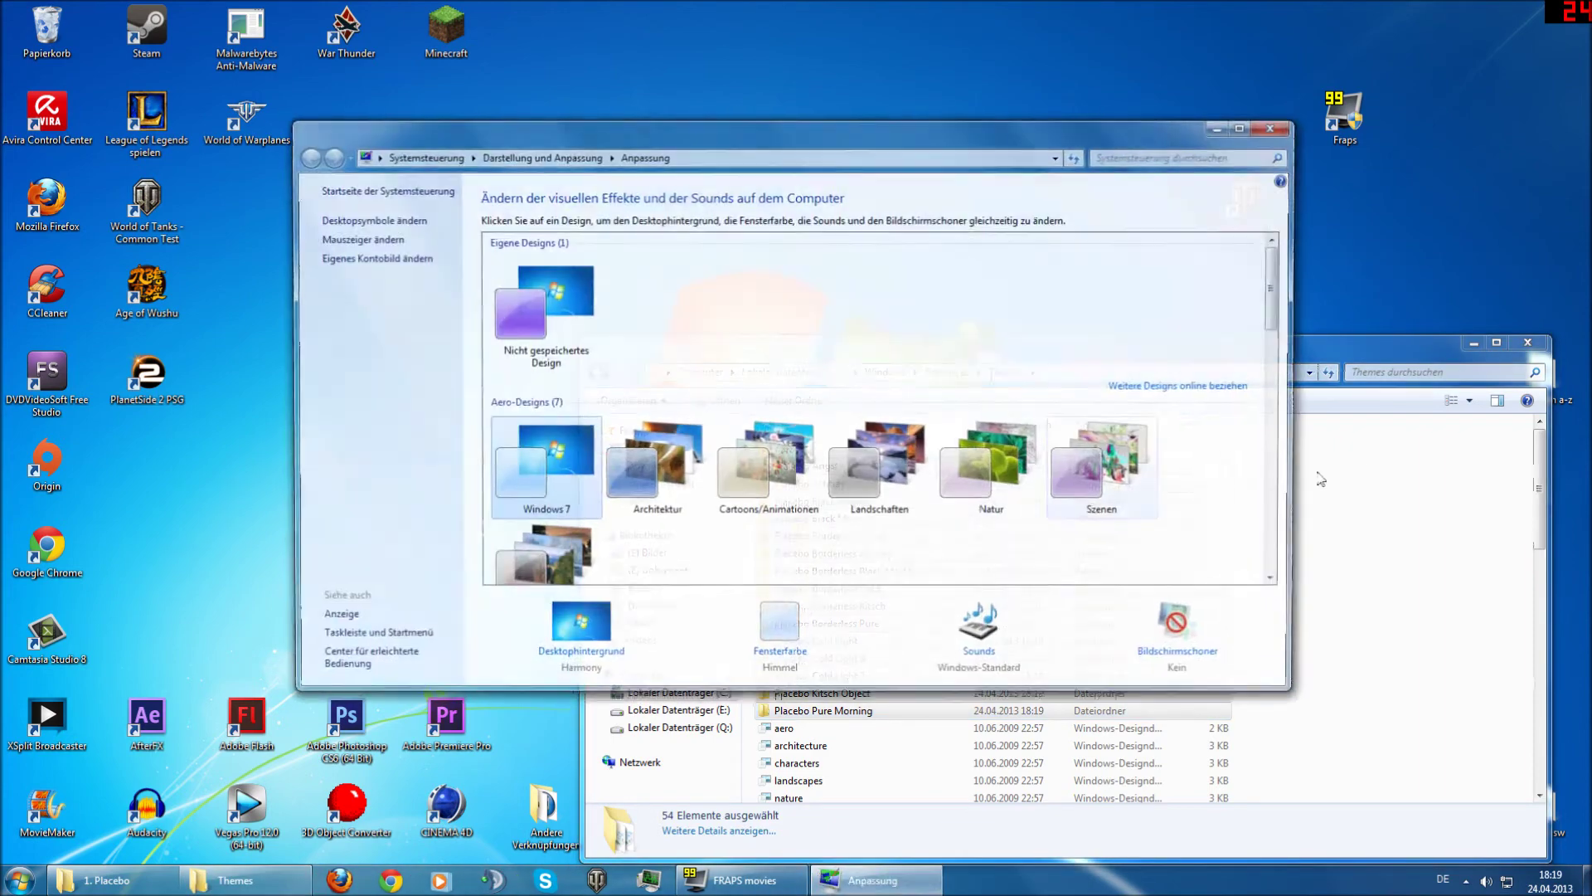
left_click_drag(1119, 131, 1038, 13)
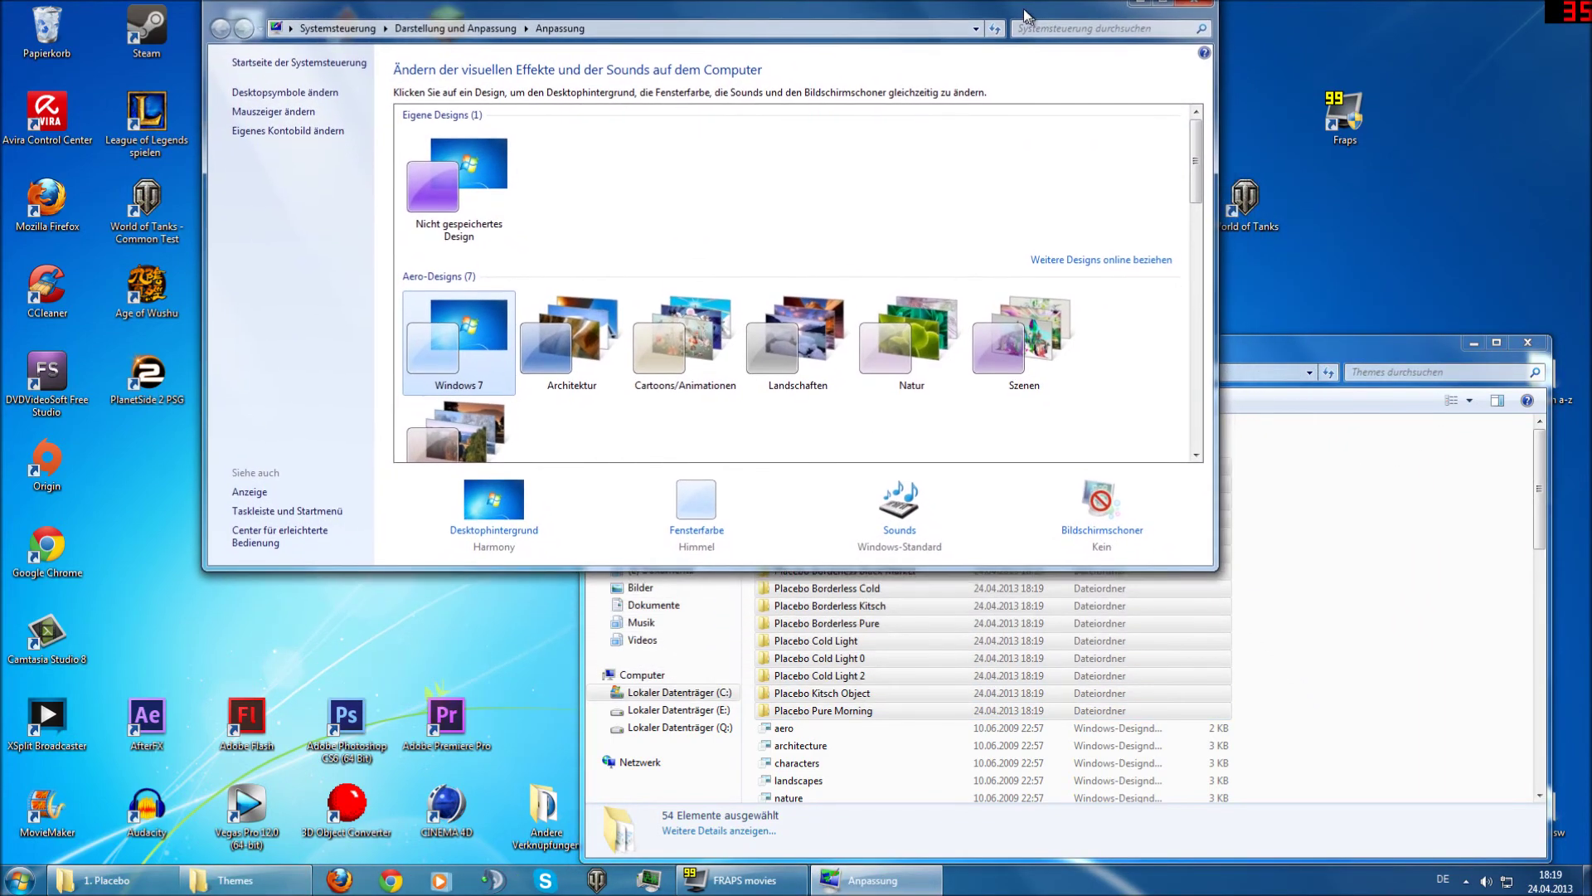
left_click_drag(1194, 178, 1184, 280)
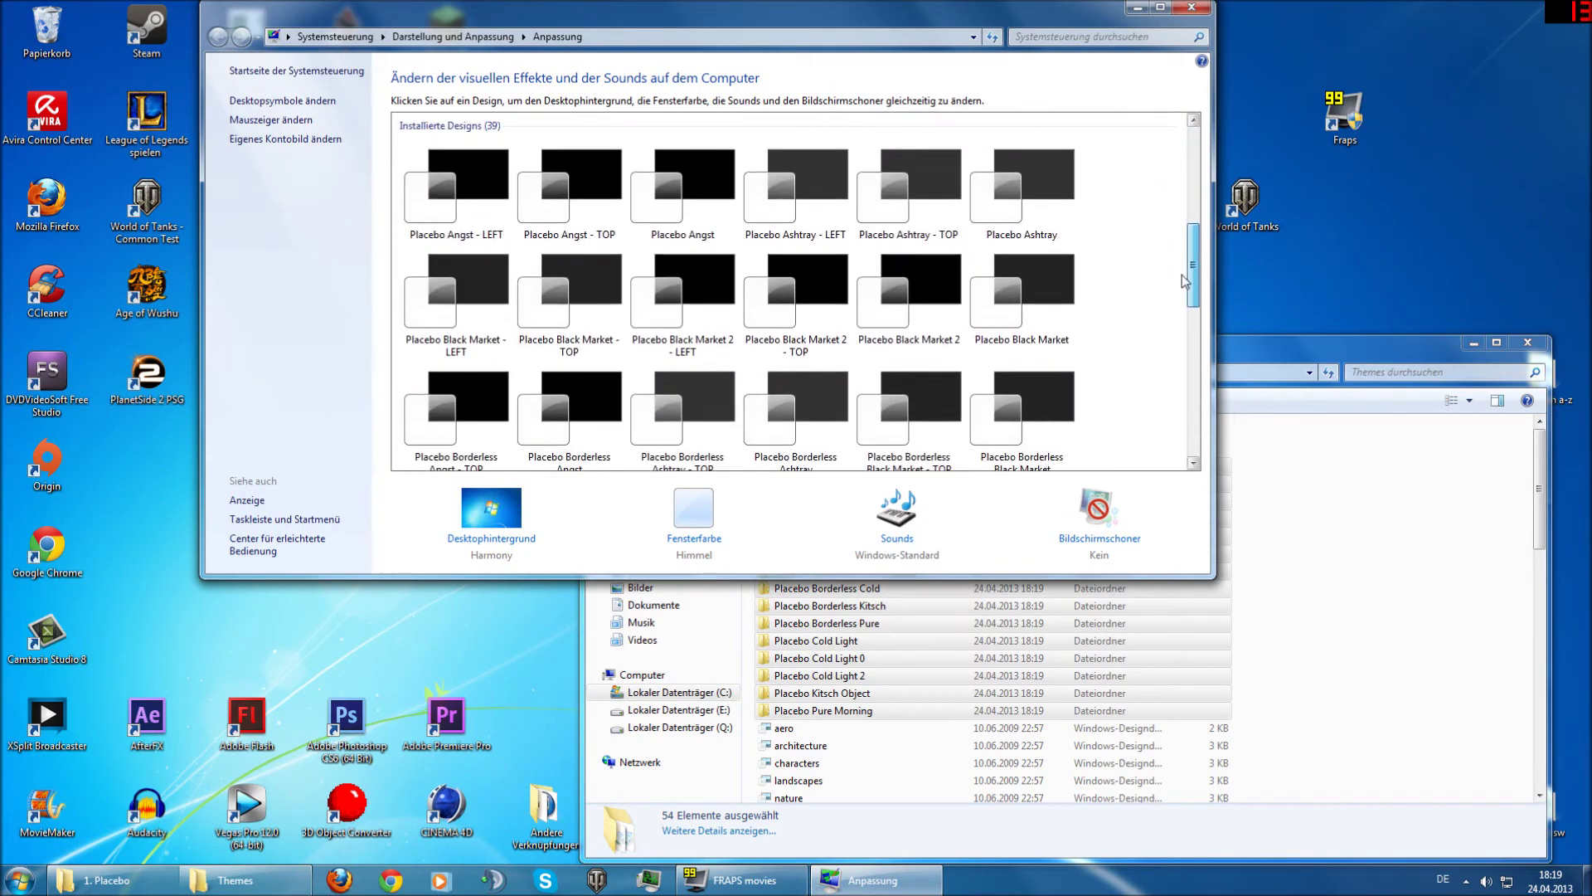
left_click(457, 200)
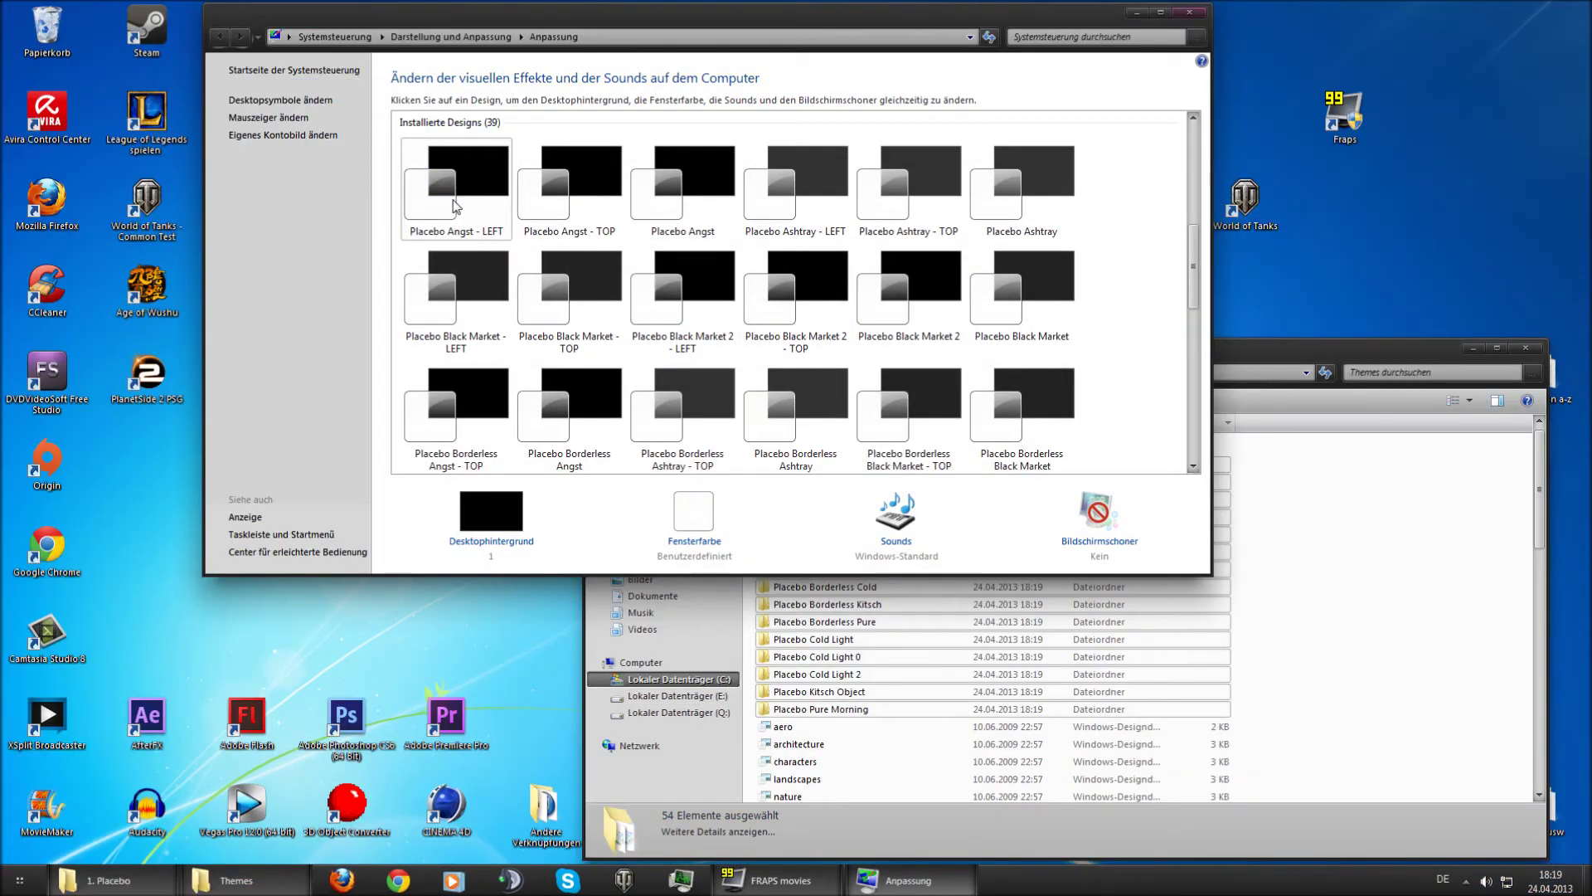
left_click(642, 187)
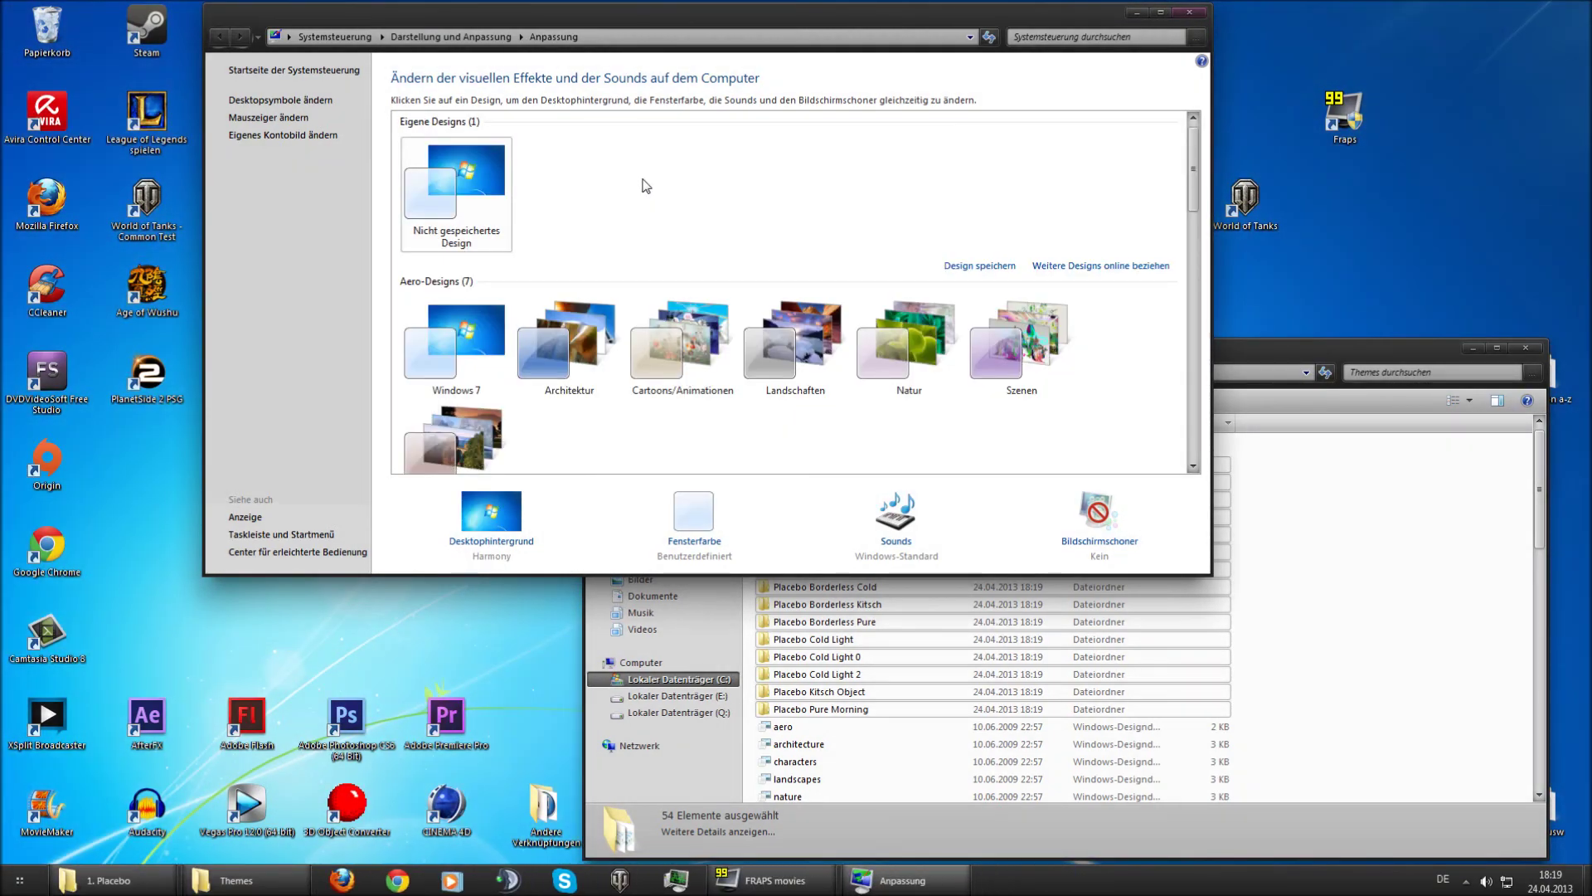
View the installed Placebo designs again and open the Start menu and Computer window to inspect the new theme.
left_click_drag(1197, 182, 1180, 275)
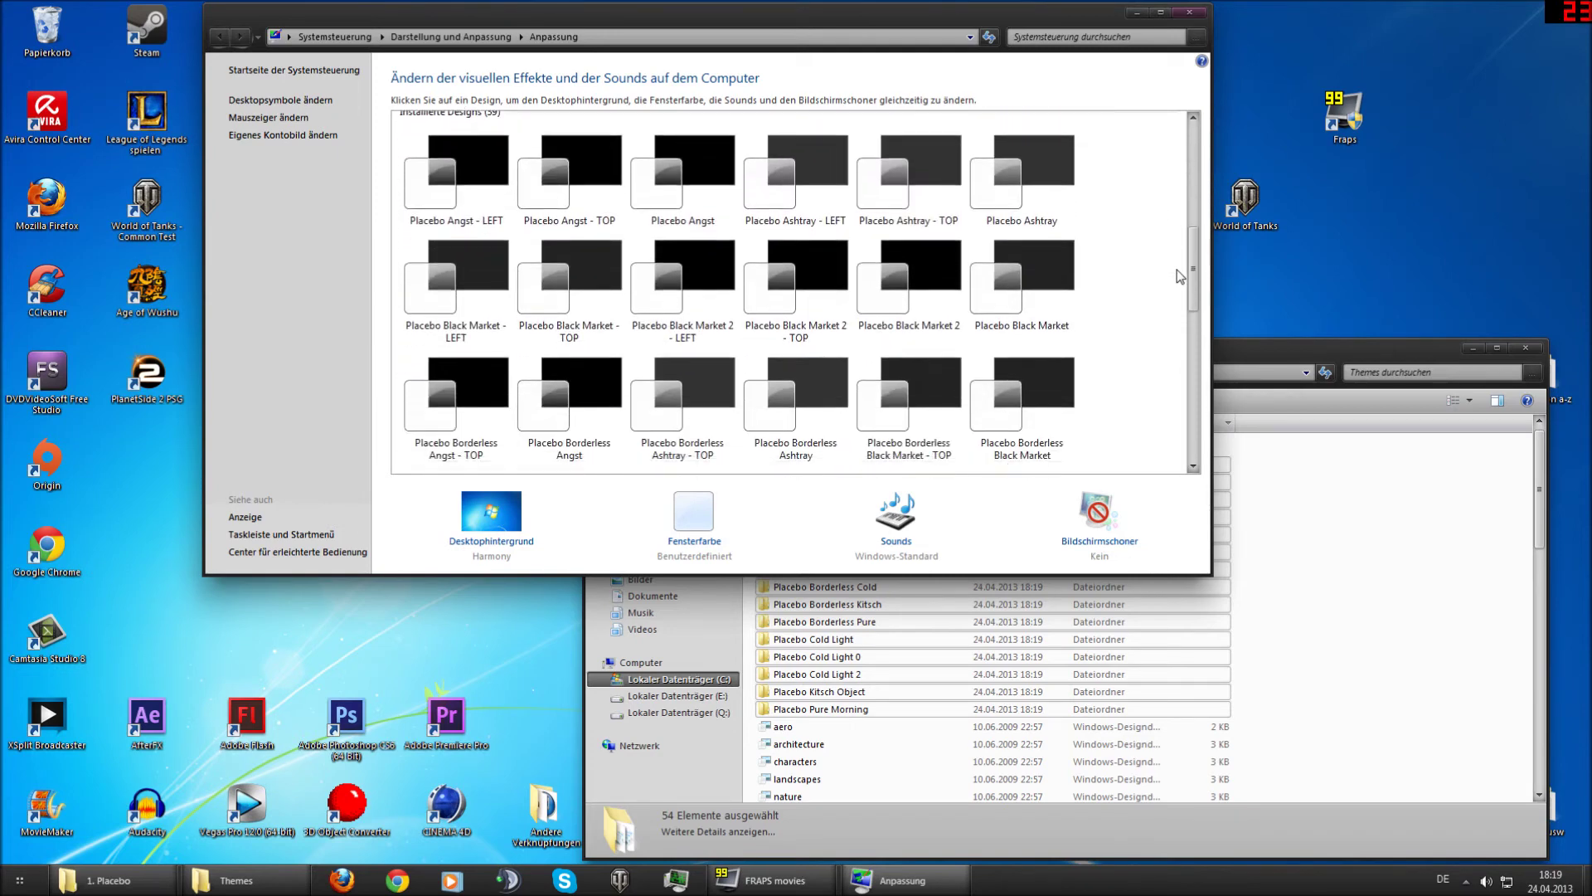
scroll(1074, 313, "up", 1)
key("super")
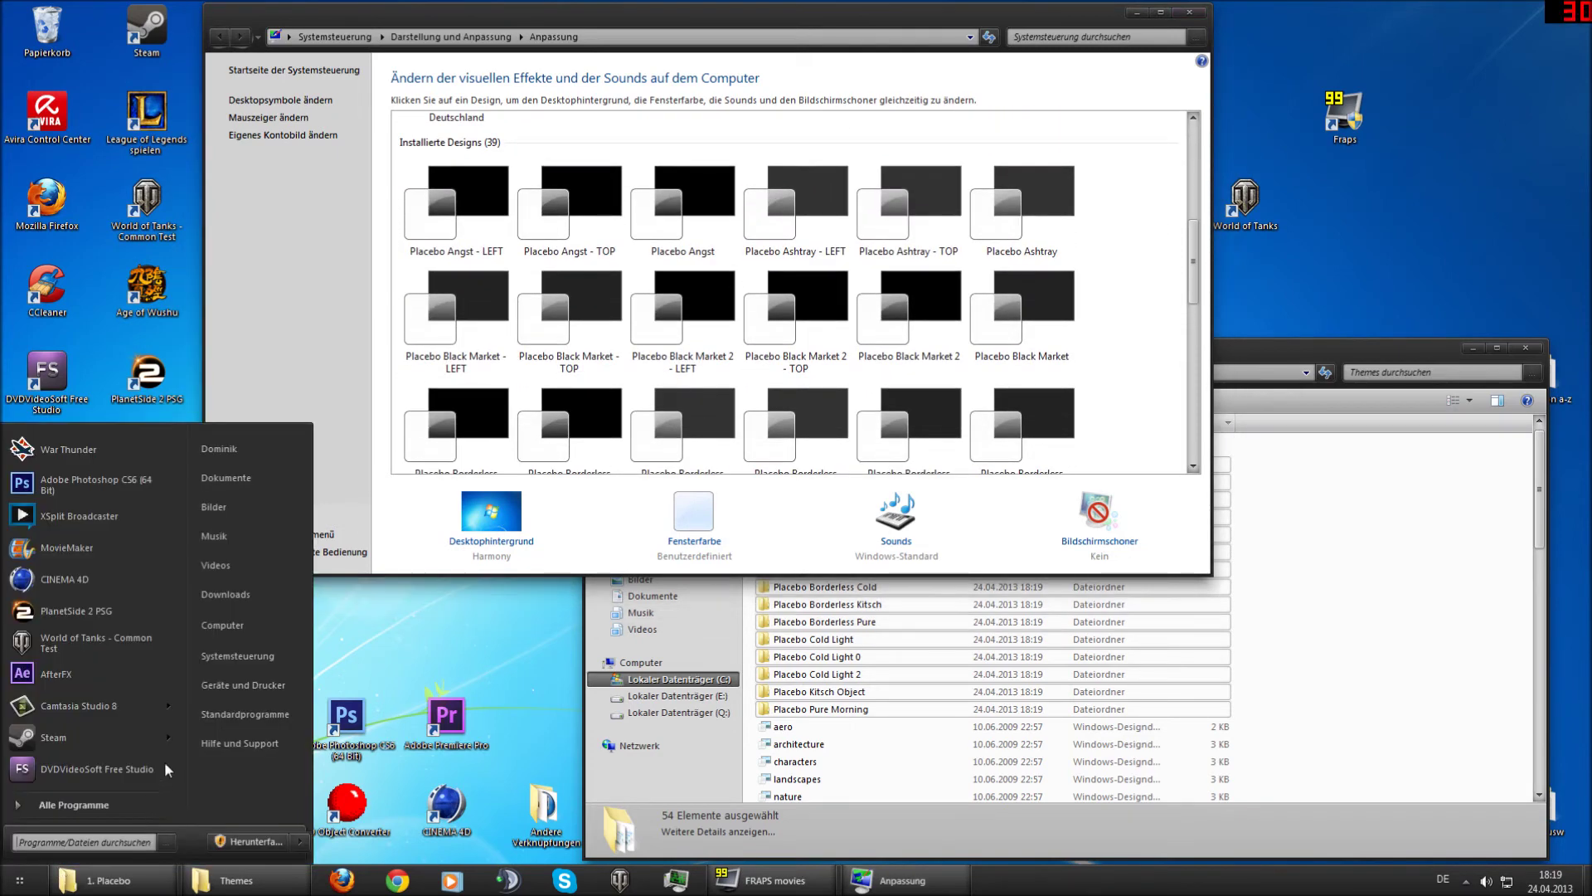
left_click(256, 625)
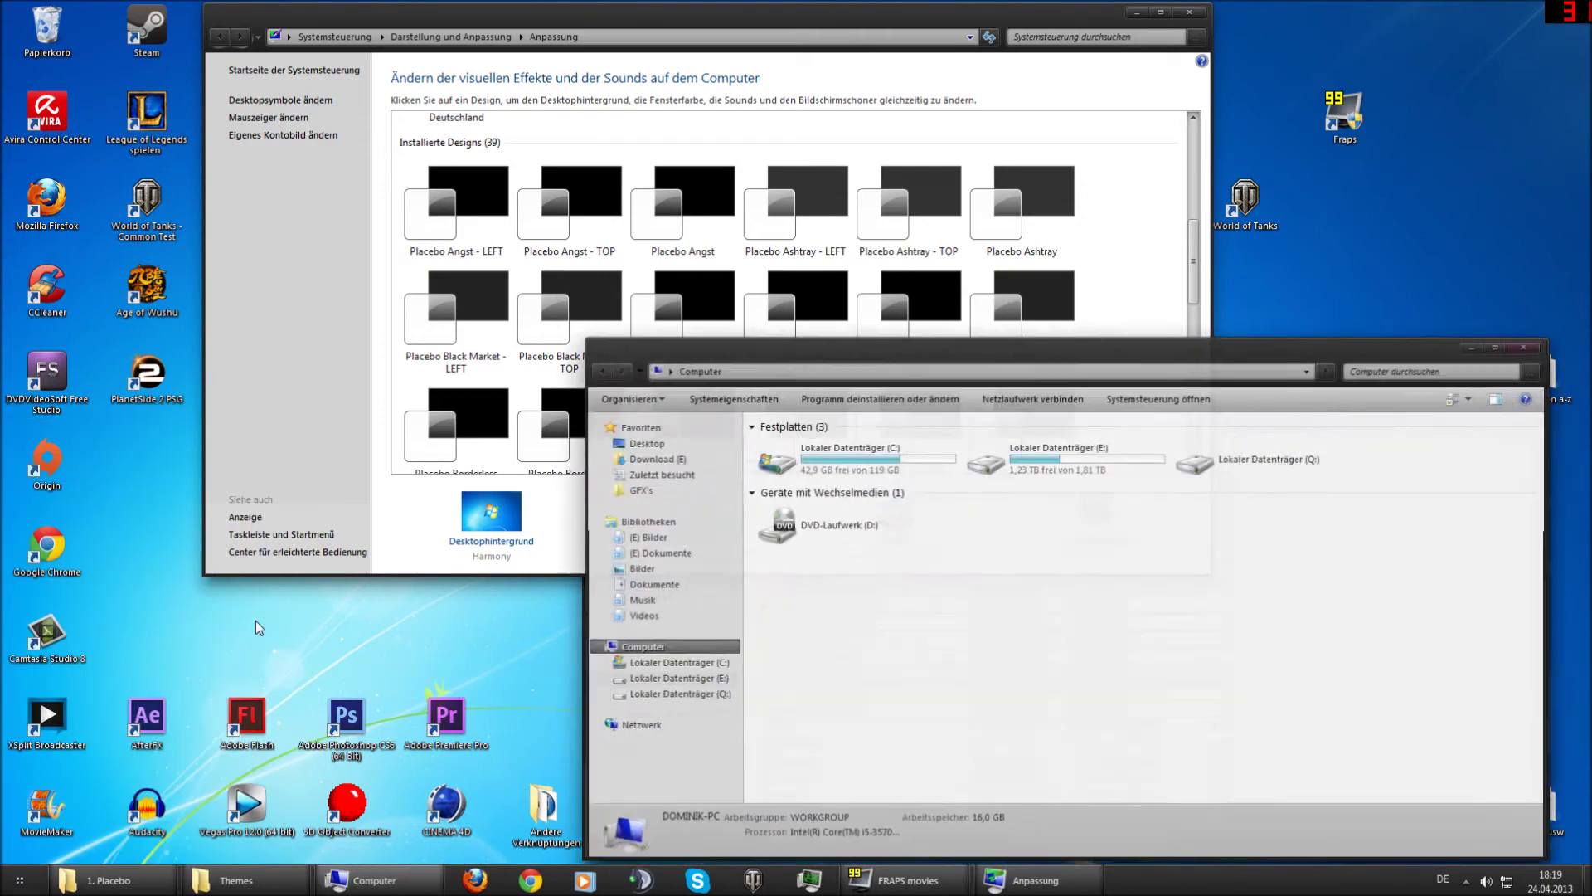
Browse drive E: and the Downloads folder in the themed Explorer window, and look through the installed Placebo designs.
left_click_drag(888, 360, 613, 209)
left_click(419, 543)
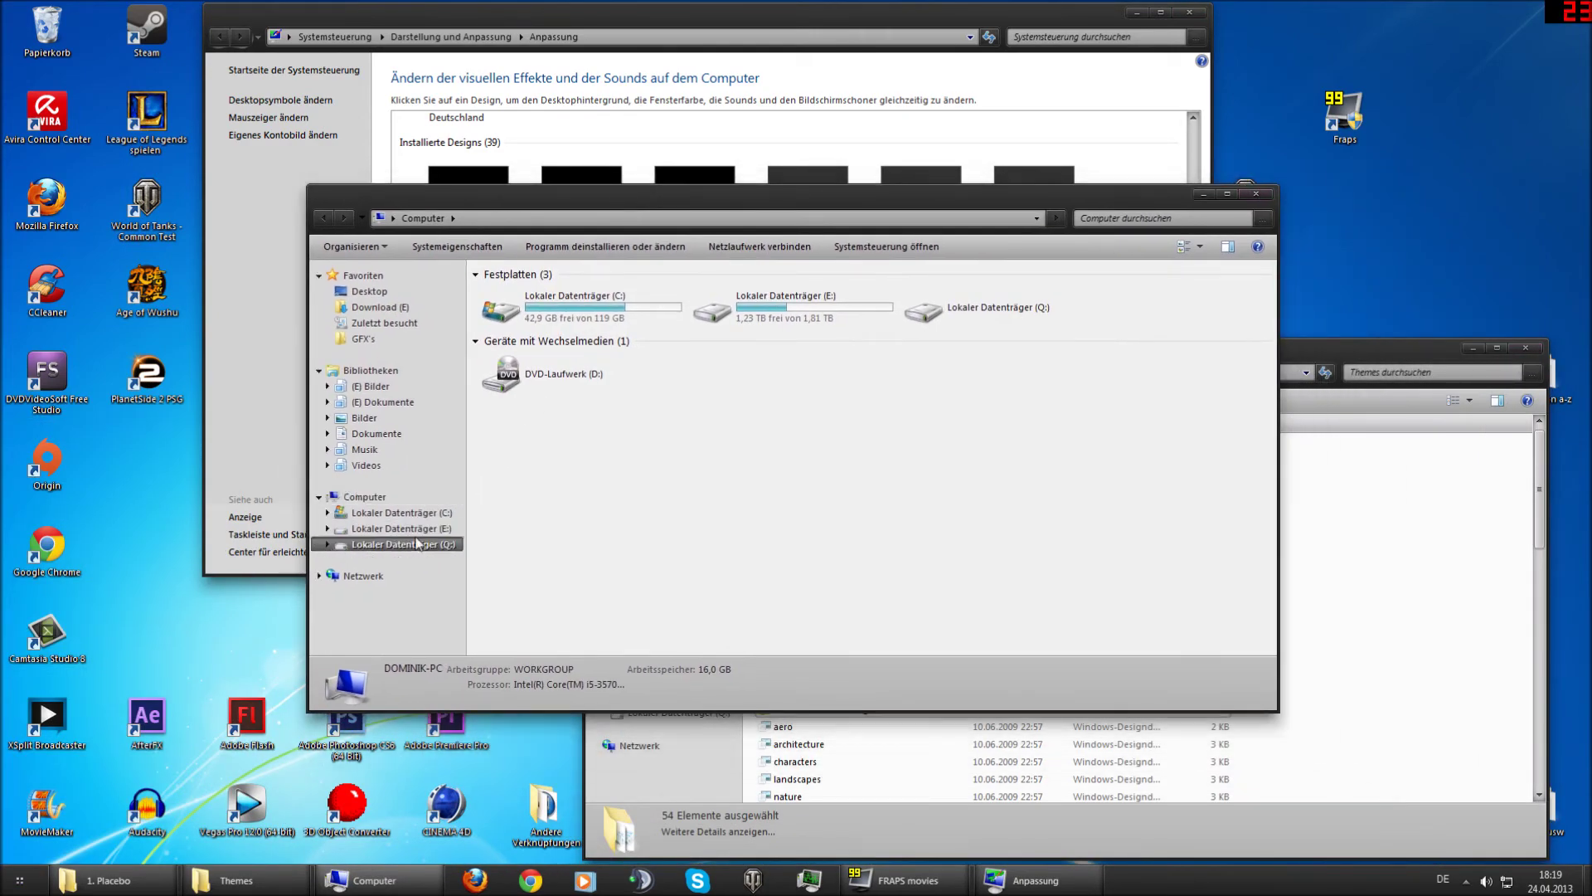
key("Return")
left_click(417, 528)
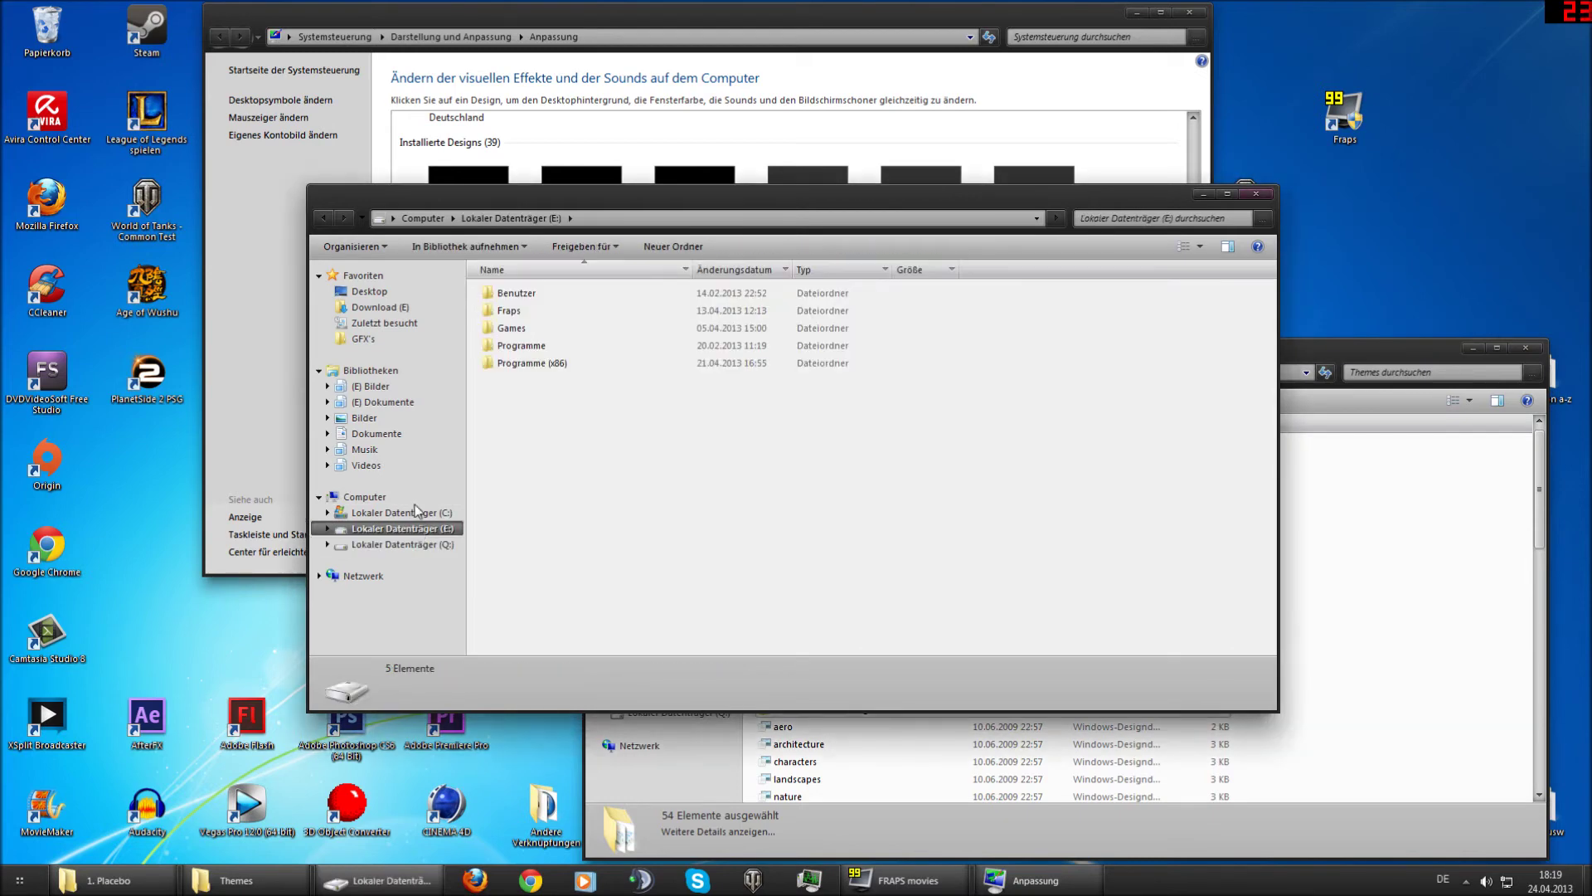
left_click(417, 309)
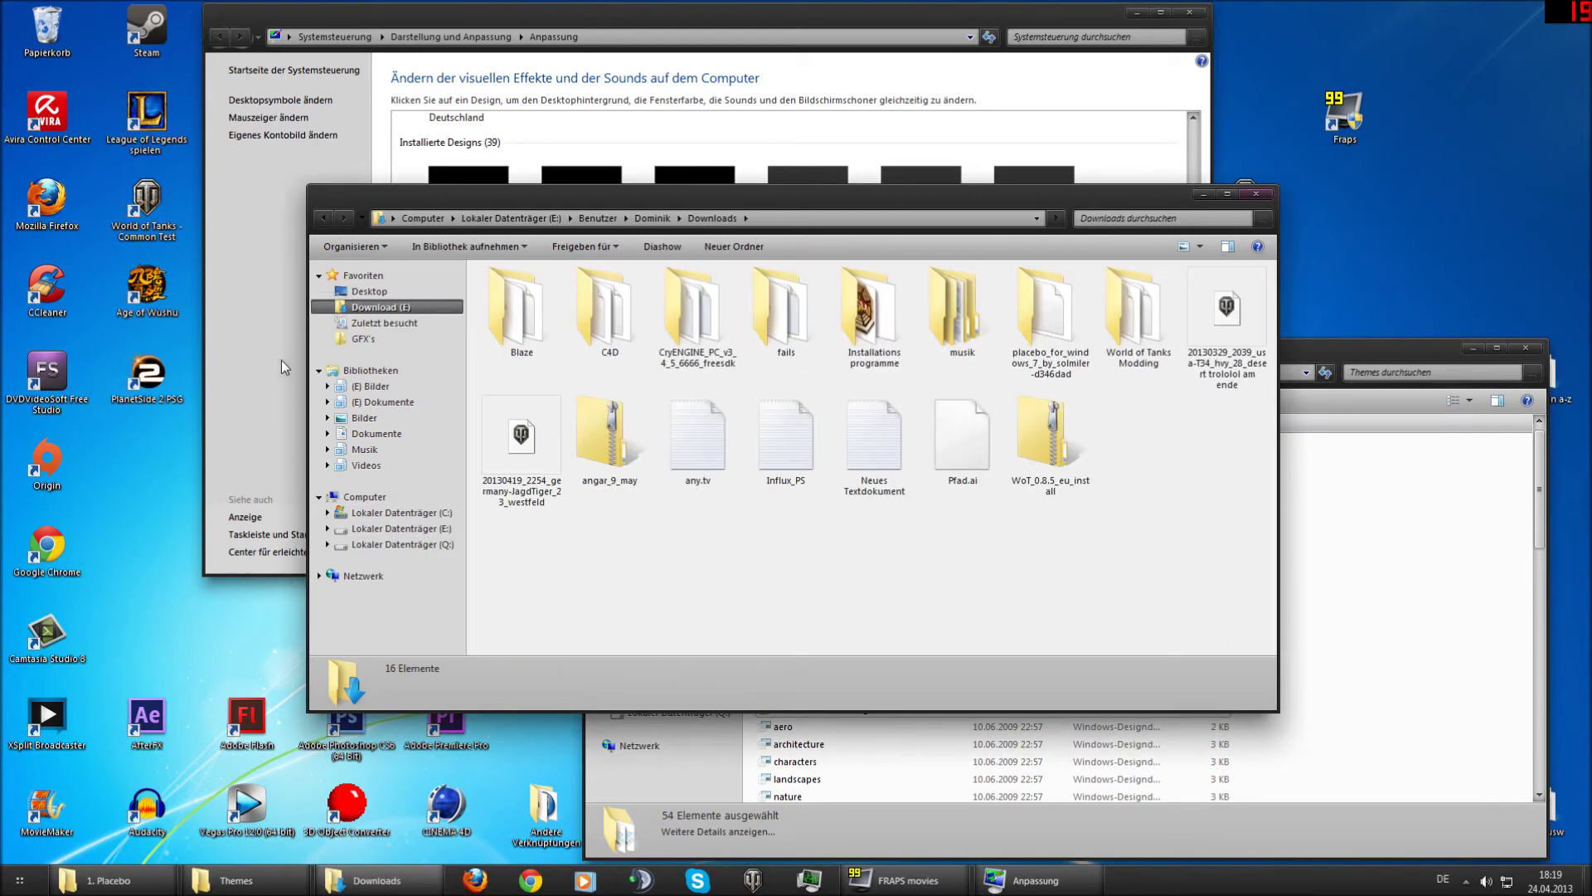
left_click(267, 377)
left_click_drag(1195, 185, 1193, 288)
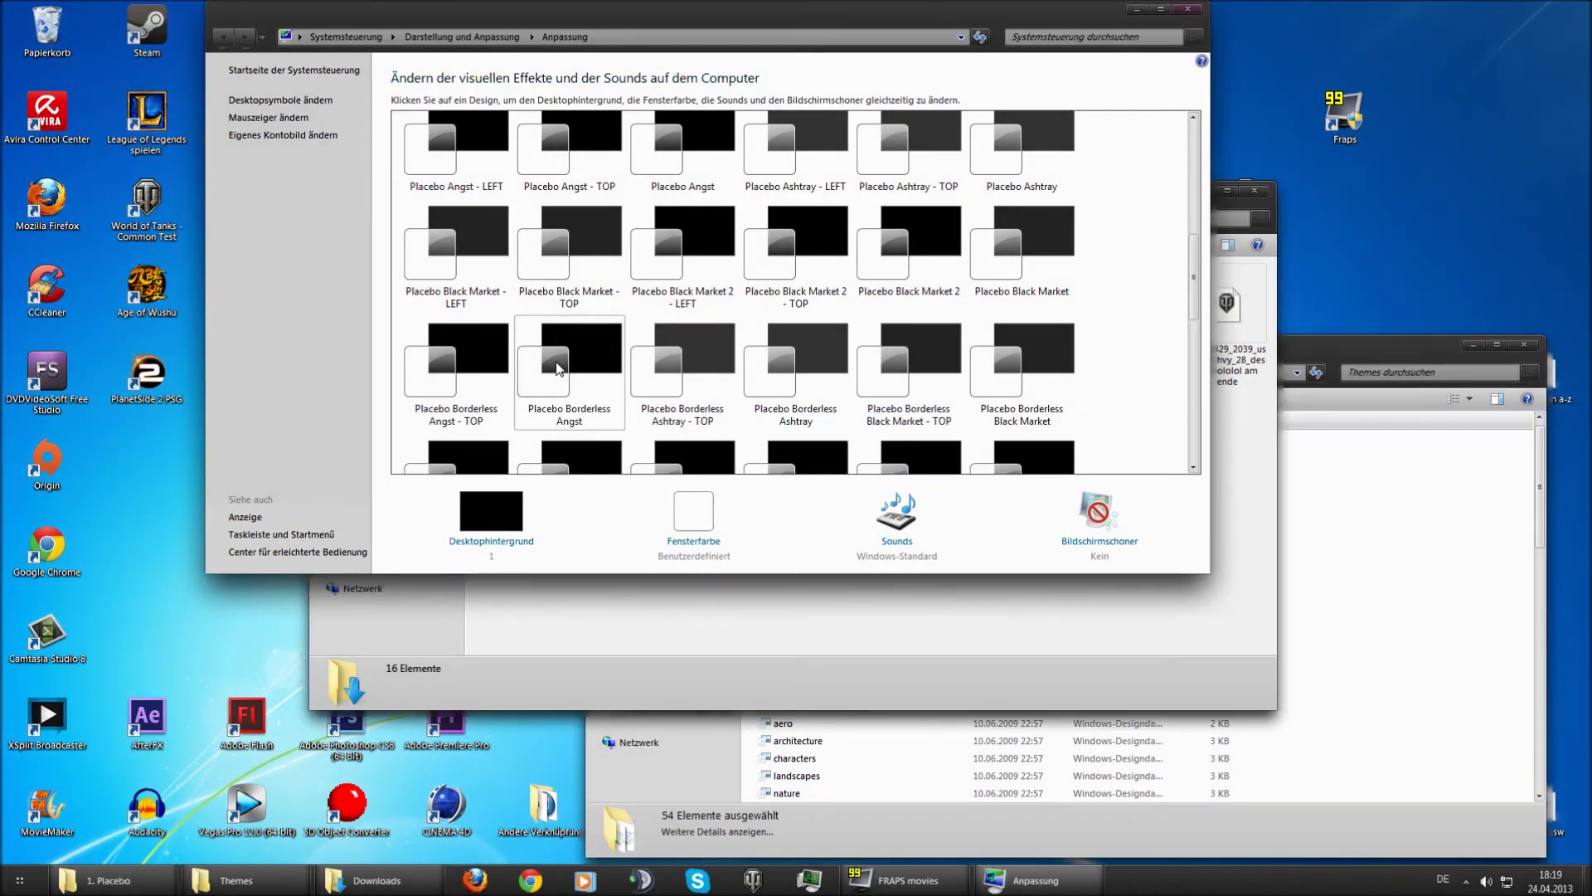
Bring the Downloads window back and view drives E: and C: and the Downloads folder to examine the theme.
left_click(379, 882)
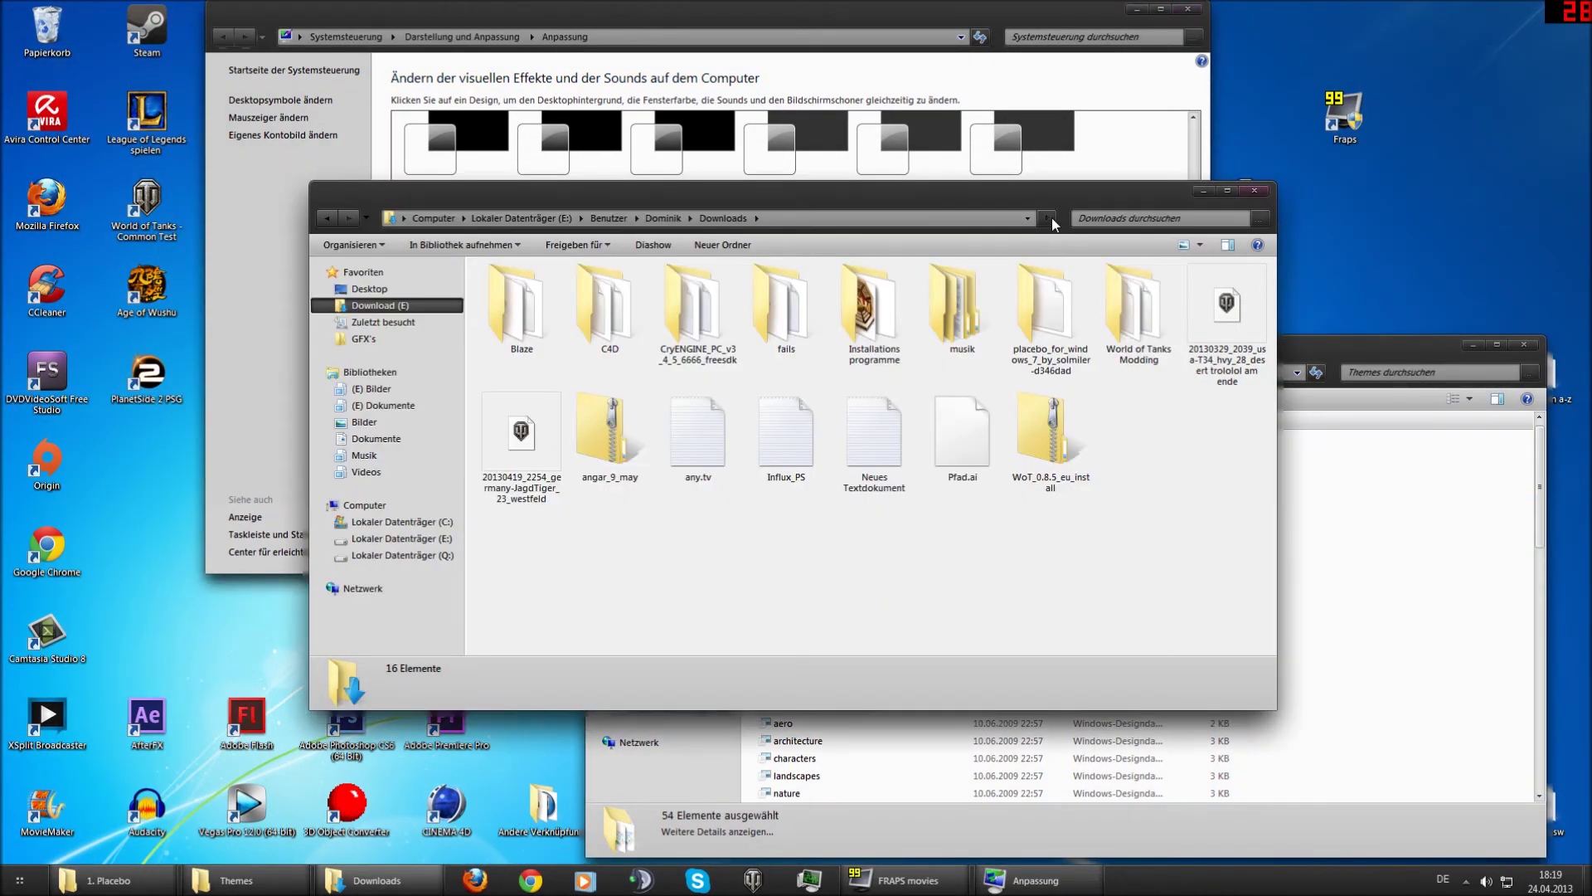
left_click(400, 538)
left_click(406, 524)
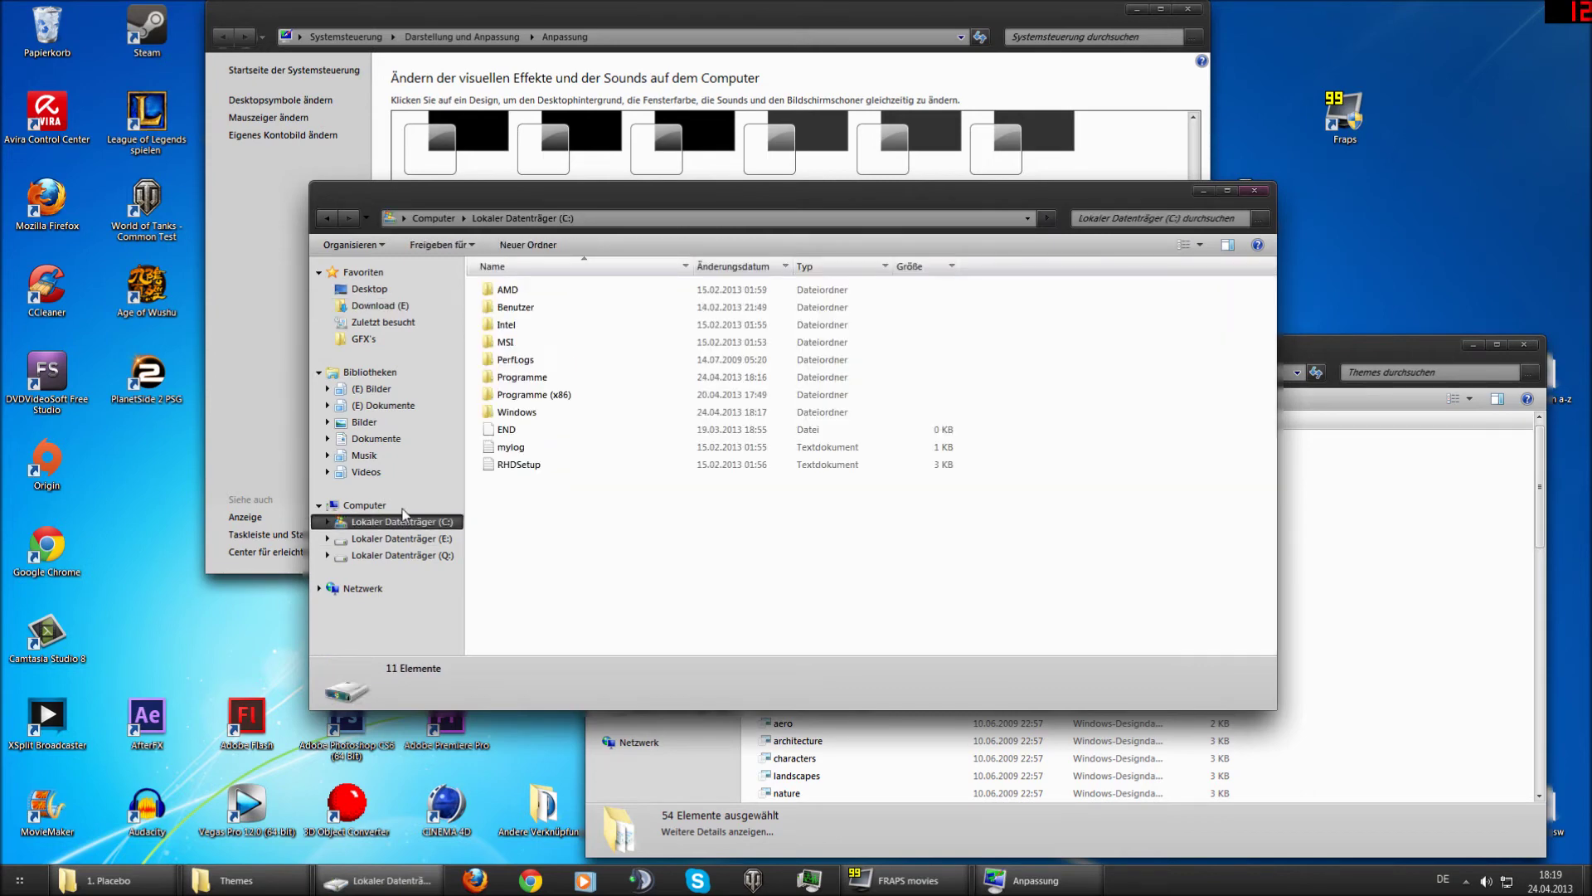
left_click(404, 508)
left_click(390, 305)
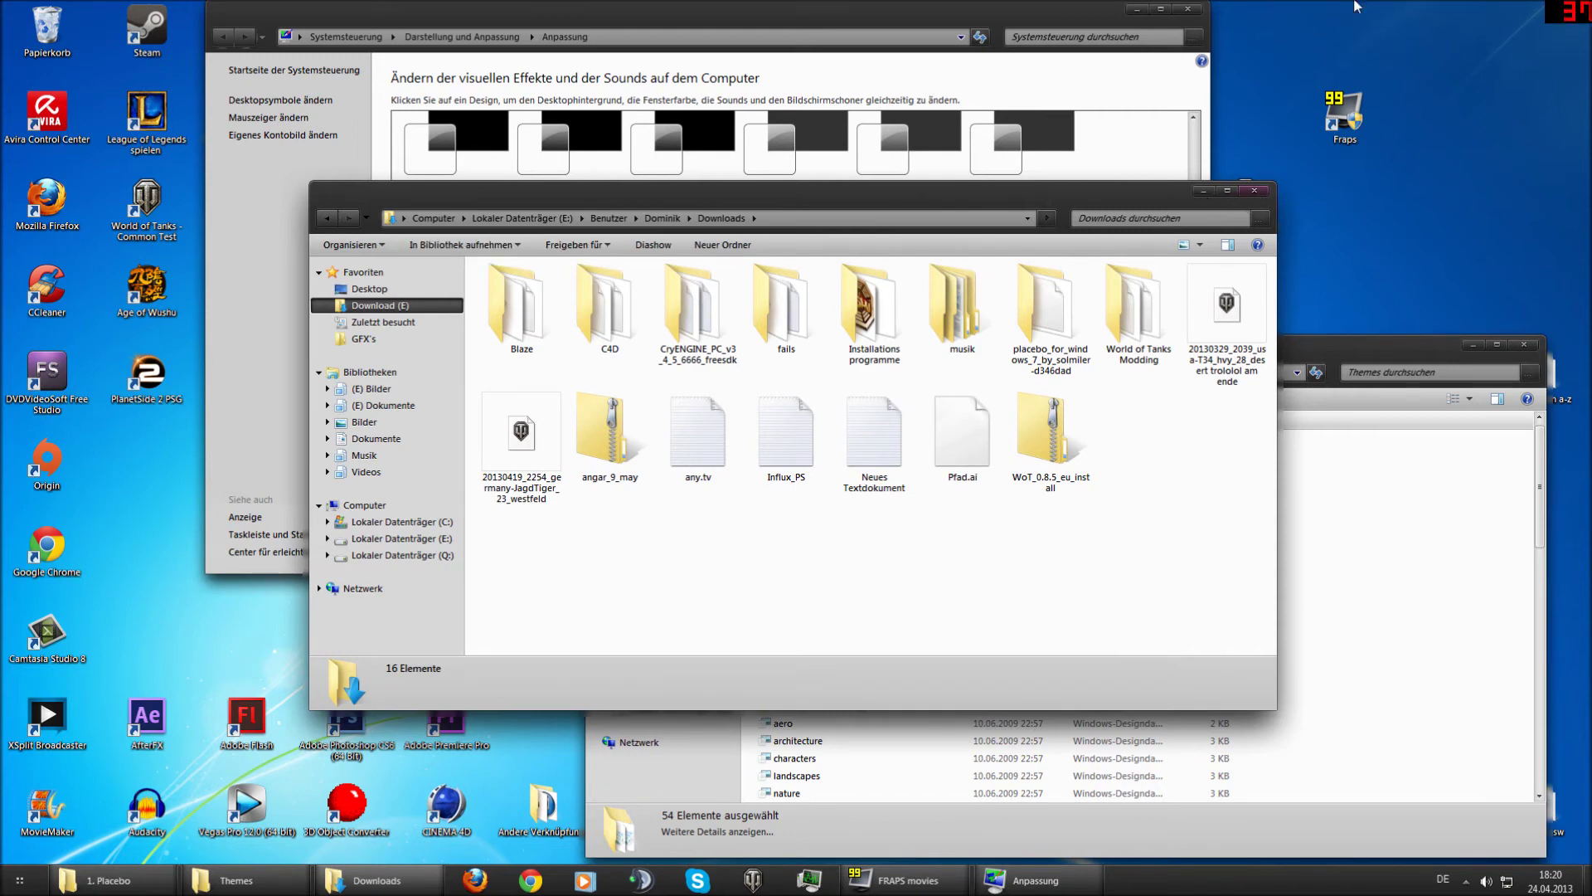
Close the Downloads window, the personalization settings and the Themes folder window.
left_click(1256, 192)
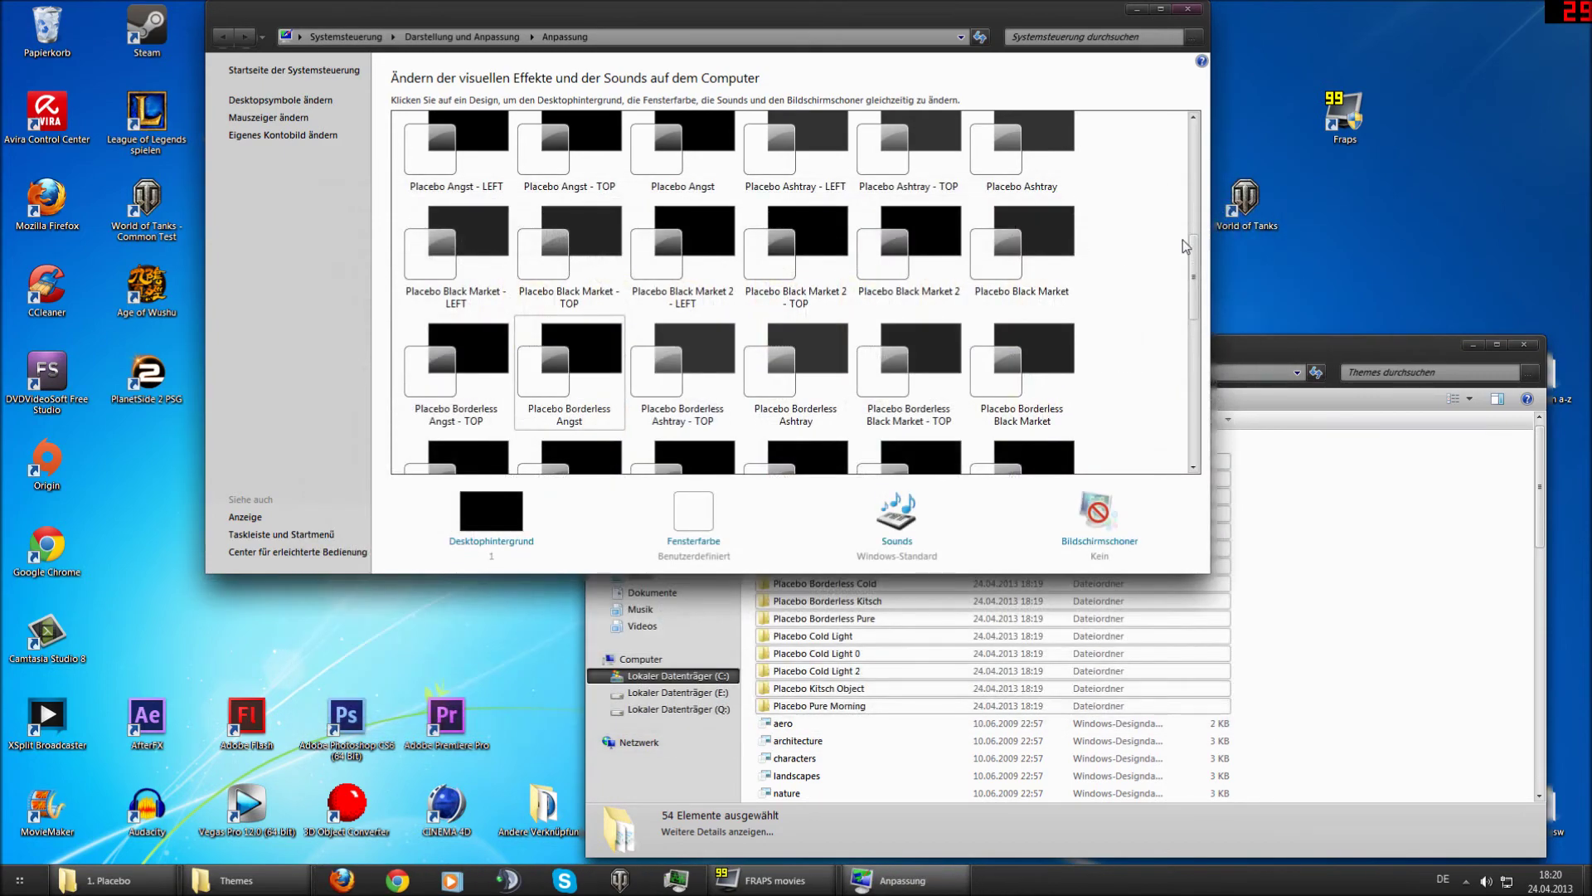
left_click_drag(1194, 267, 1215, 95)
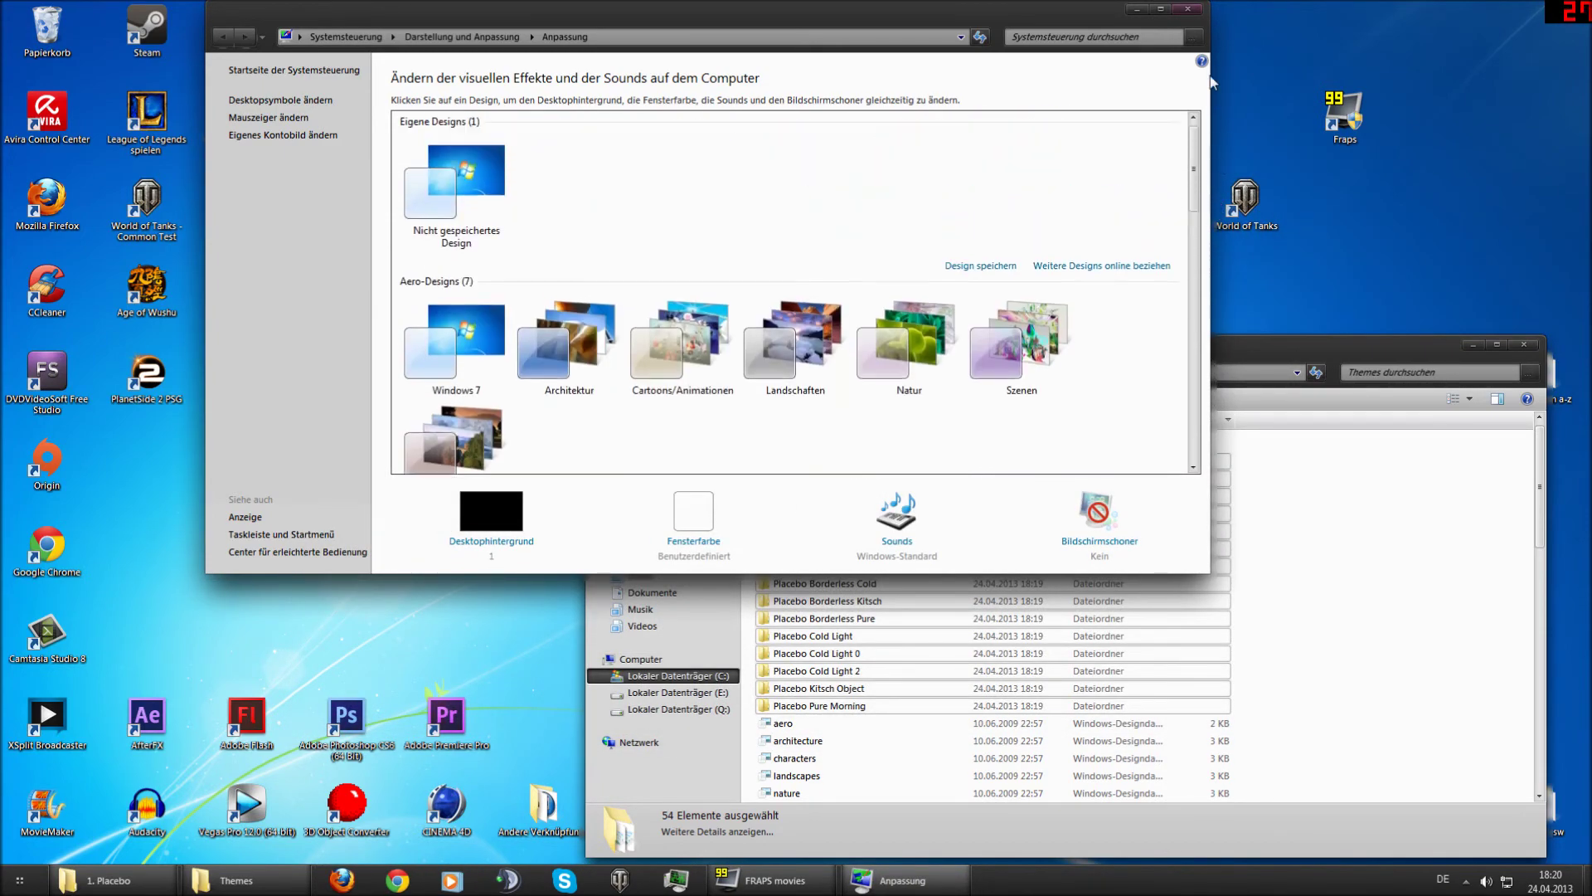
scroll(1180, 134, "down", 5)
left_click(1188, 8)
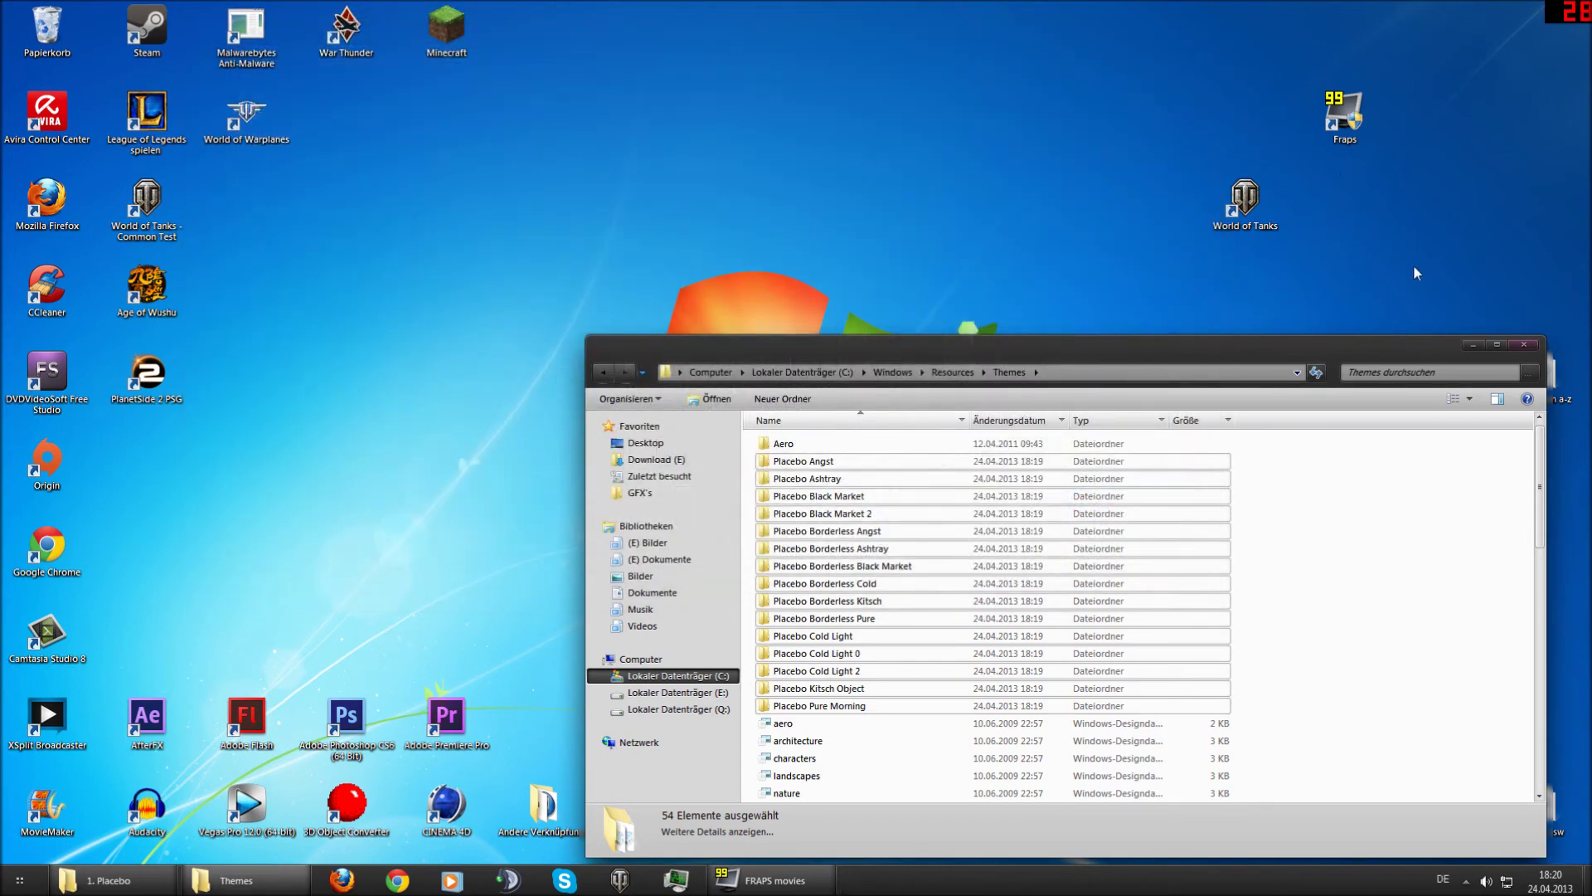
left_click(1525, 351)
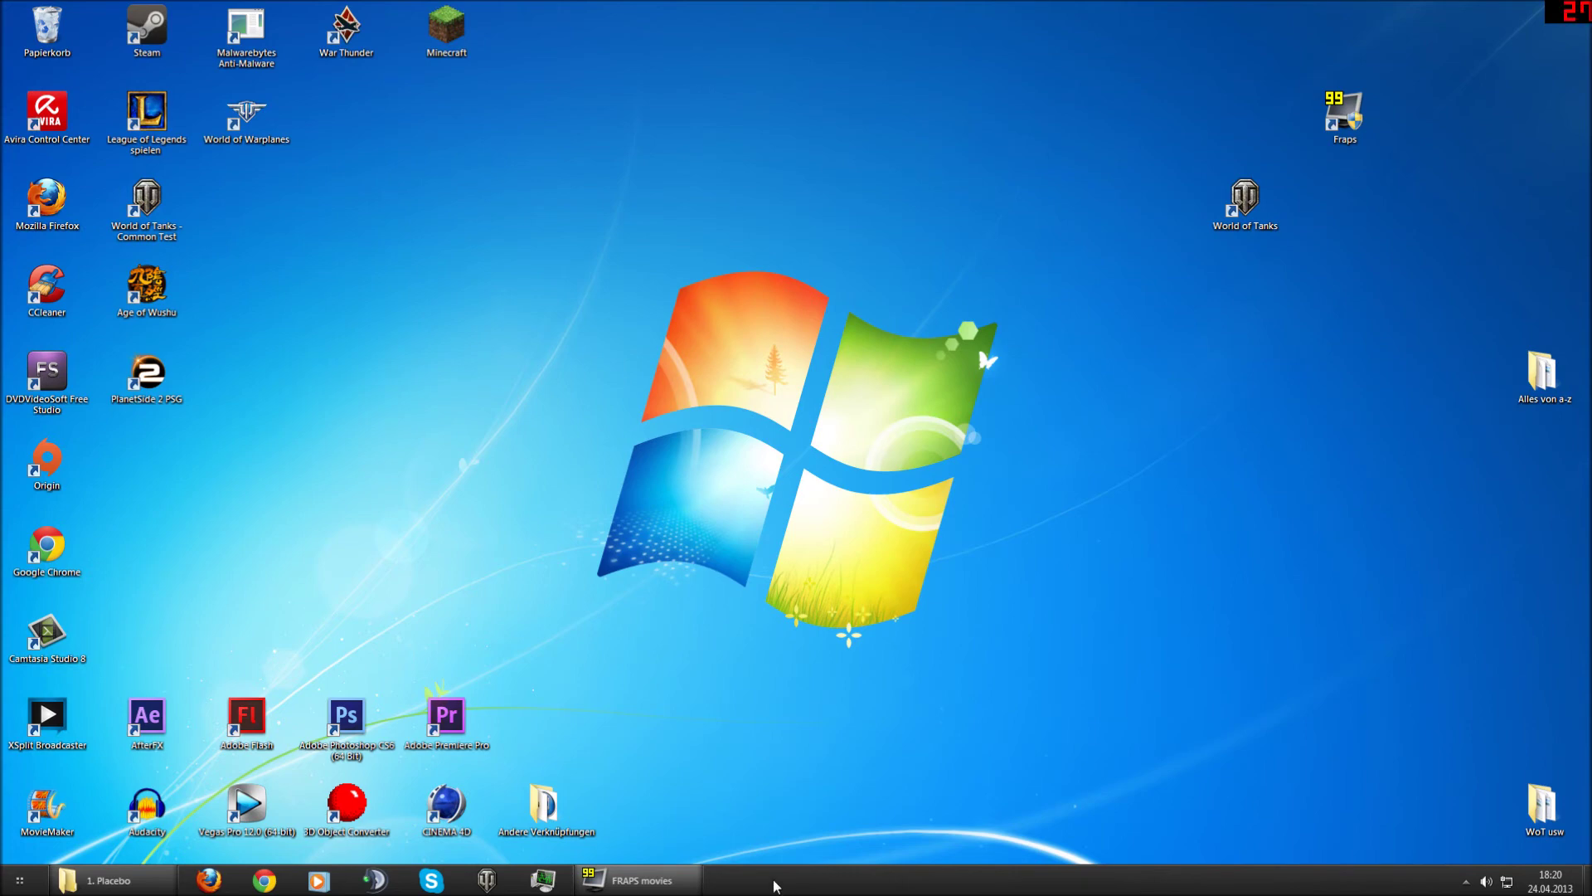
Enable small icons (Kleine Symbole verwenden) in the taskbar properties, apply the change and check the clock on the slimmer taskbar.
right_click(759, 879)
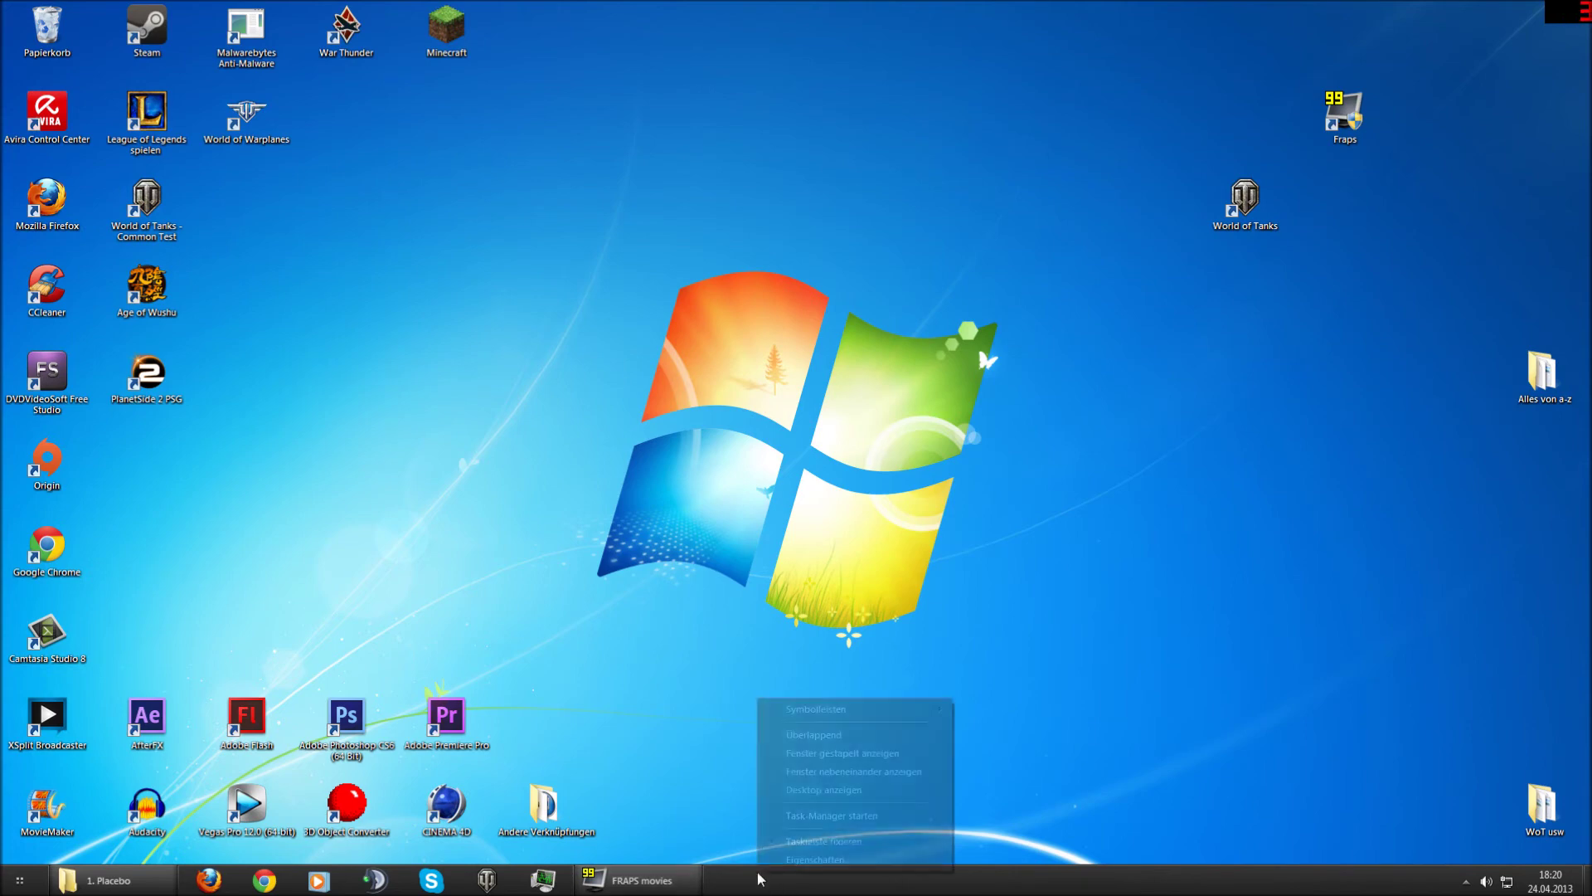
left_click(784, 865)
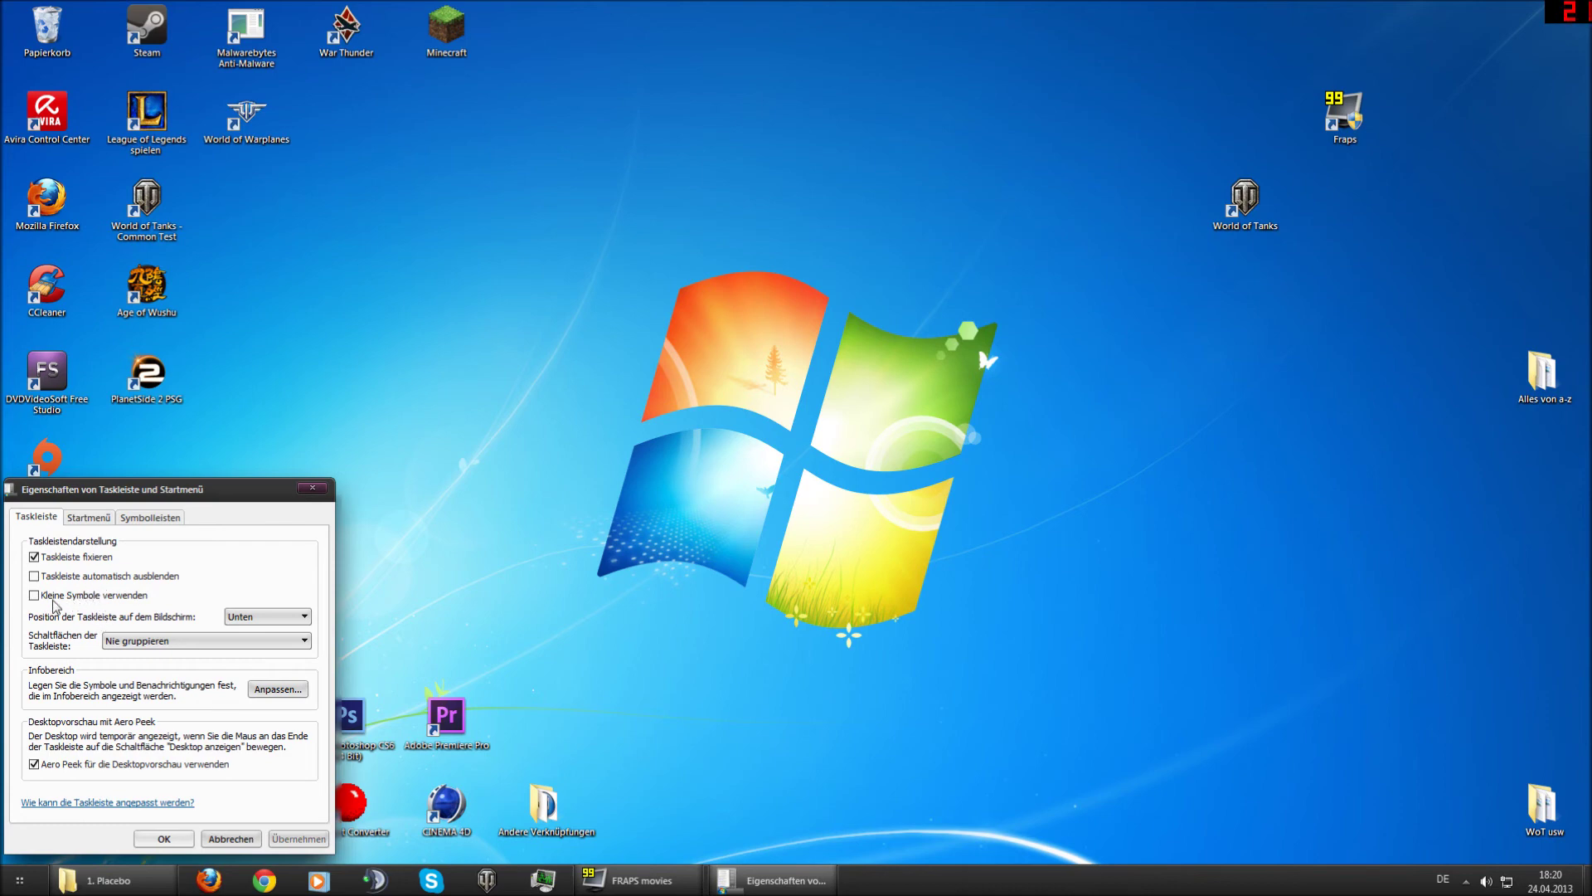
left_click(292, 839)
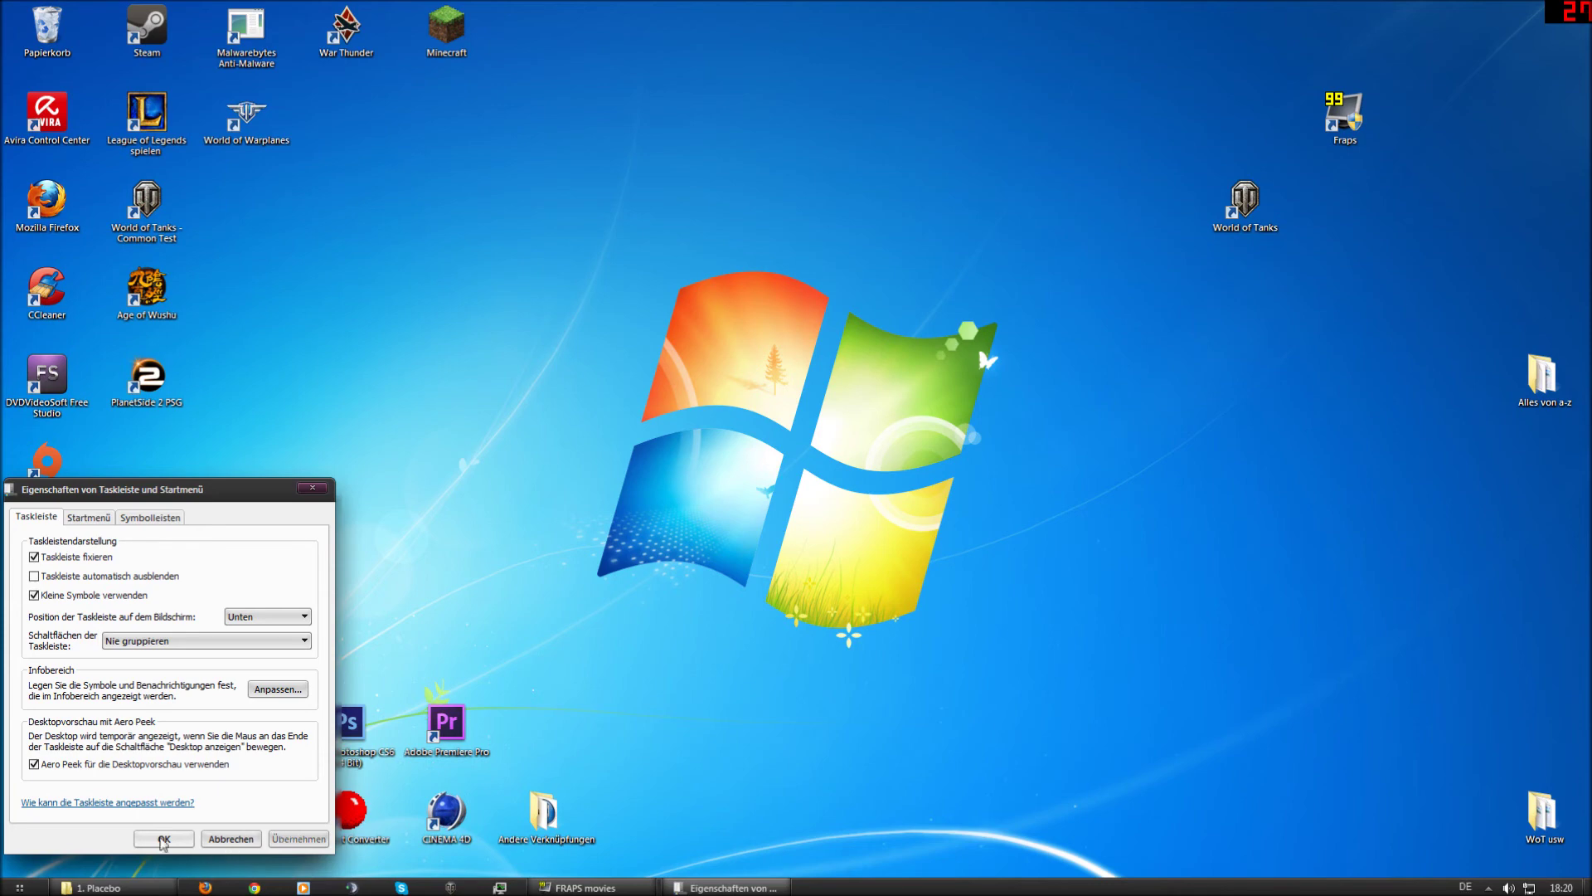
left_click(163, 839)
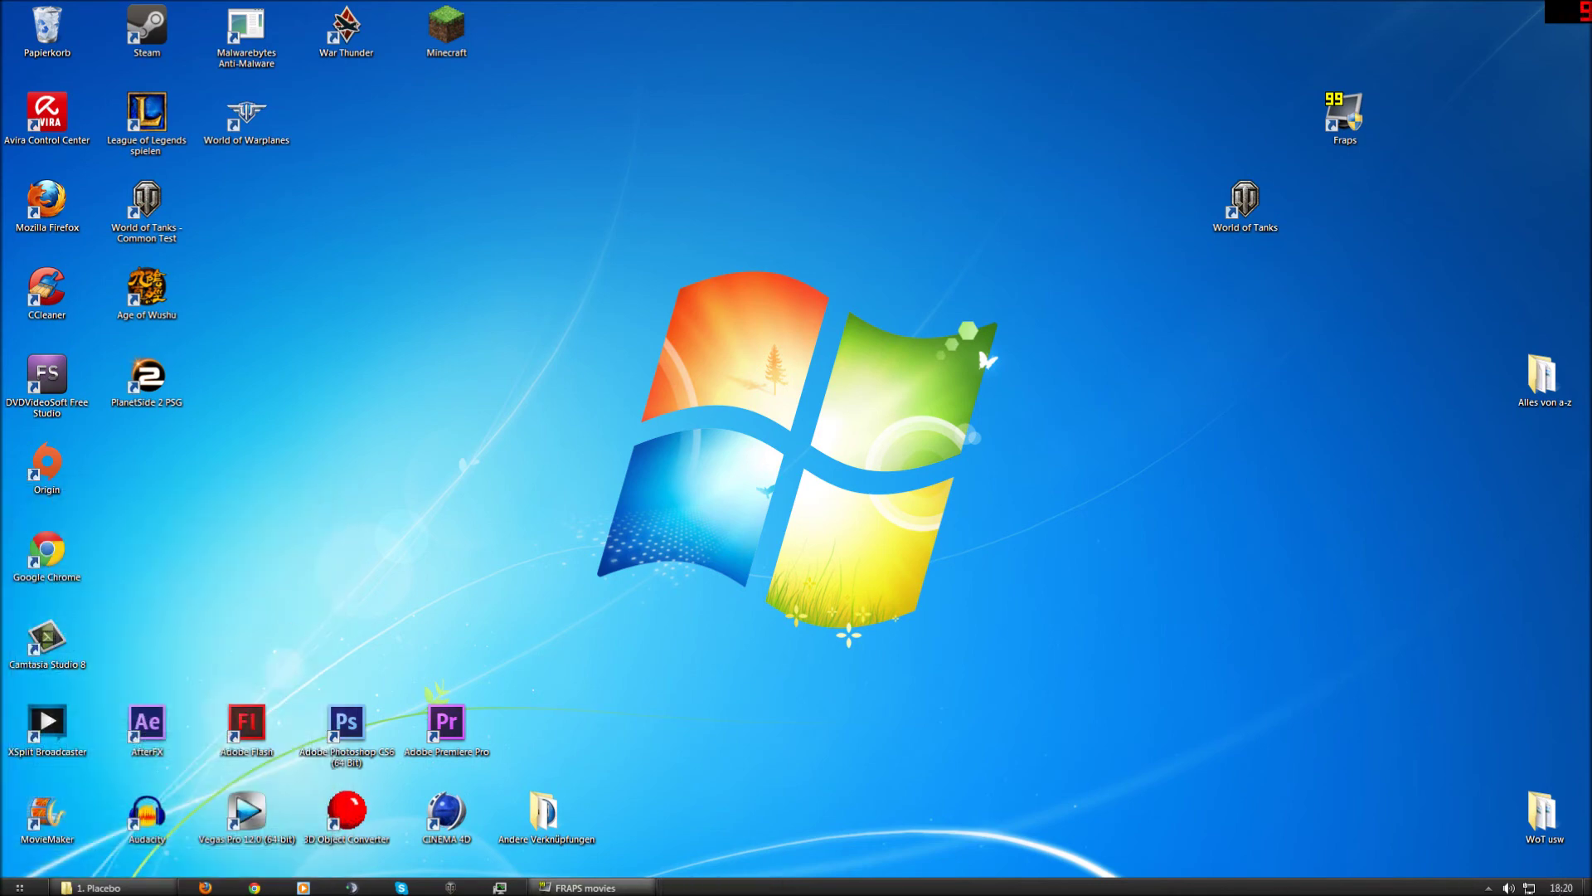
left_click(1562, 887)
left_click(1561, 887)
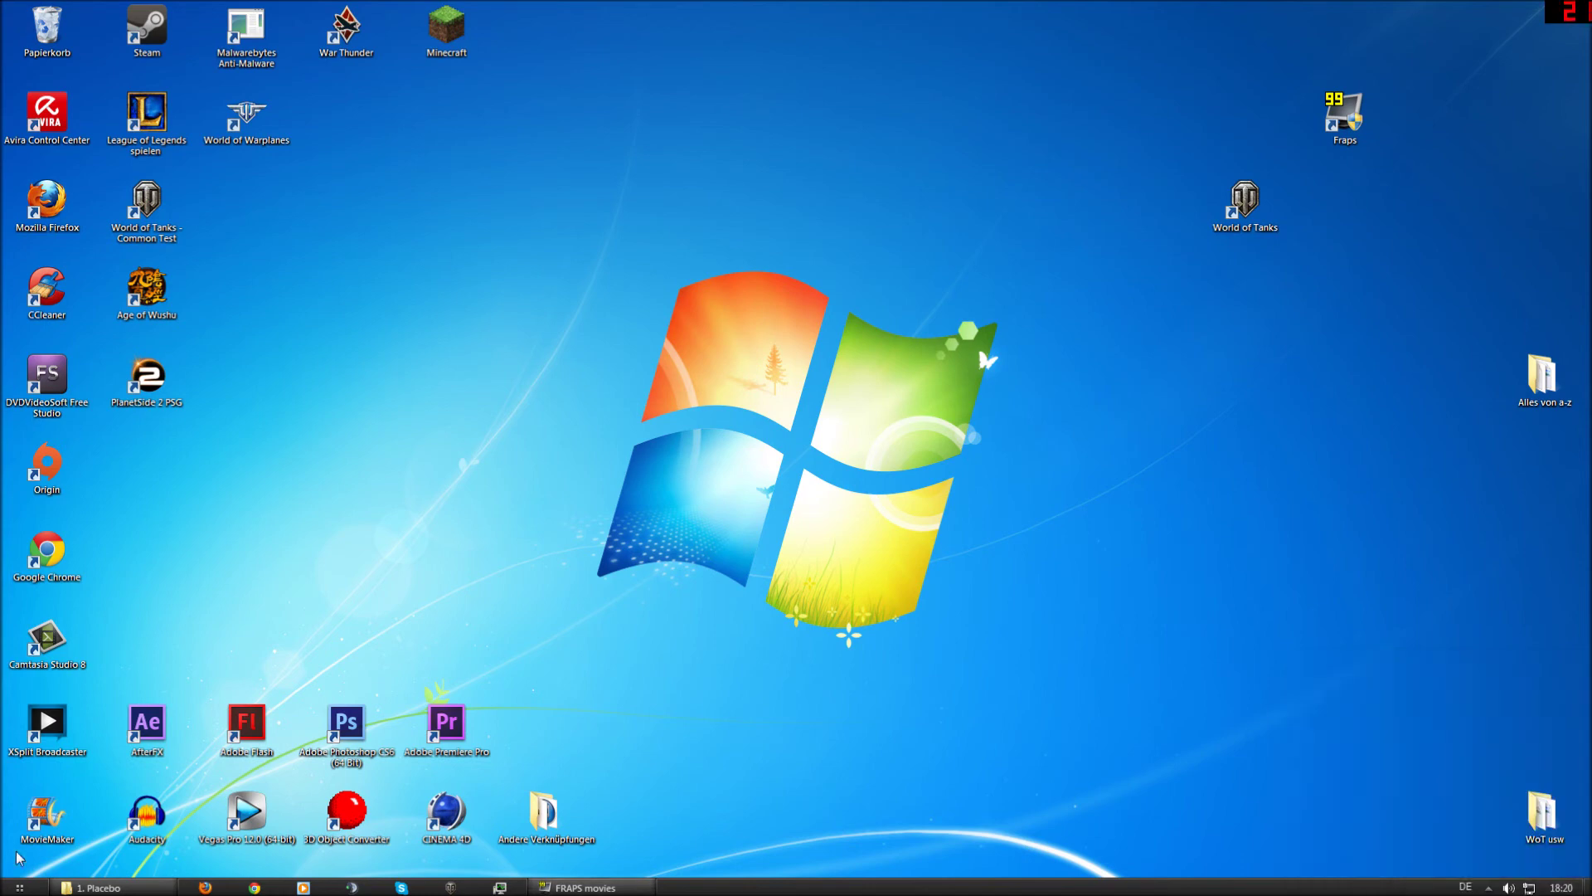
Open the Neue sachen wot folder in the (E) Bilder library and go to its last pictures.
key("super")
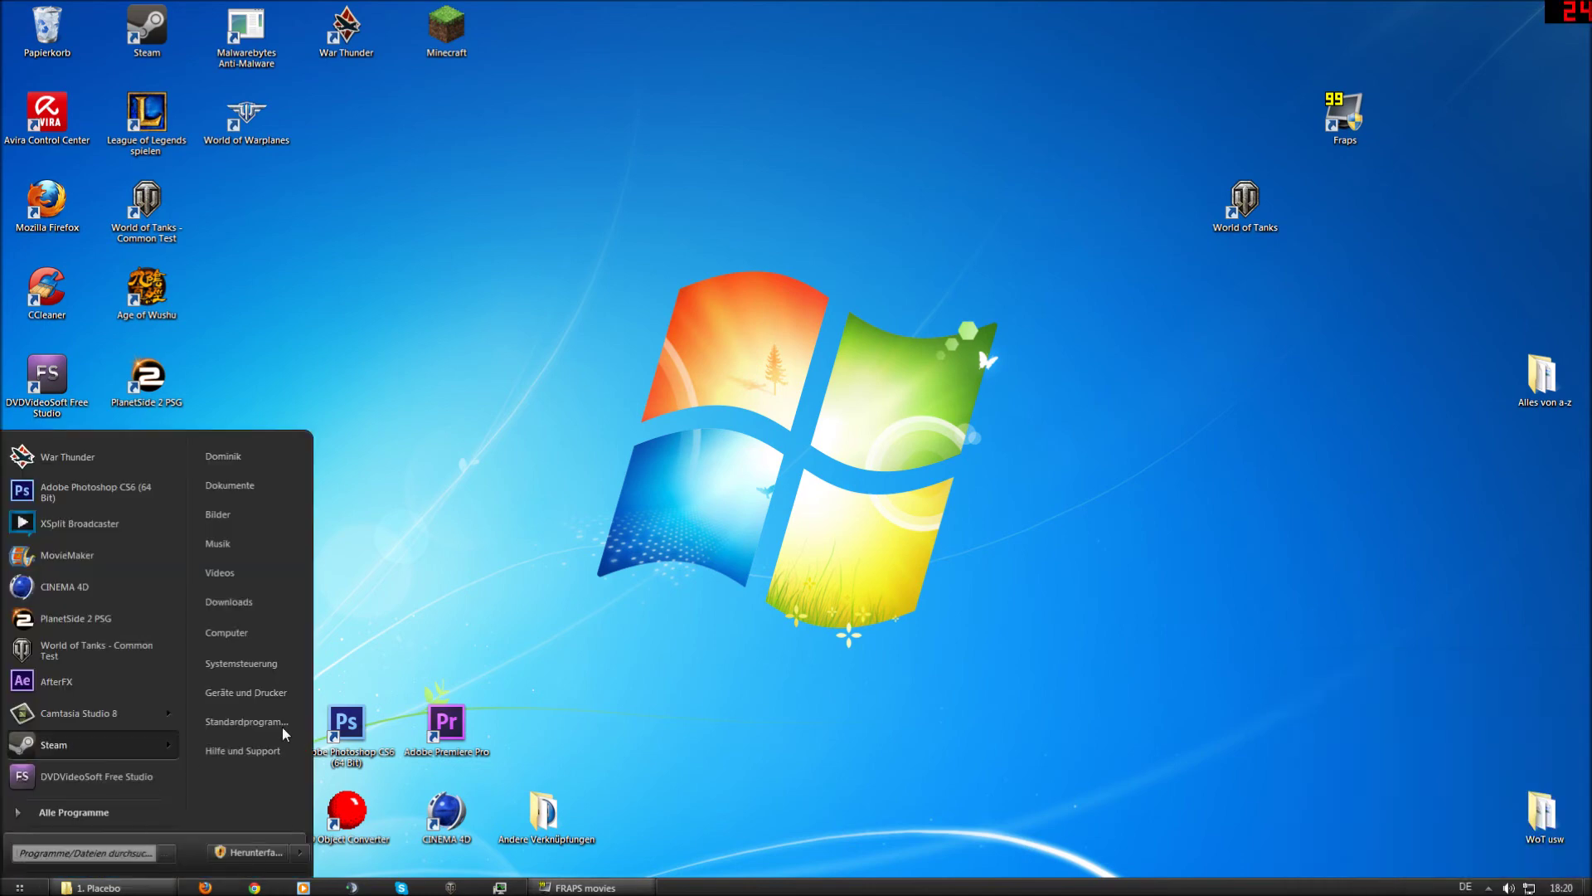
left_click(277, 491)
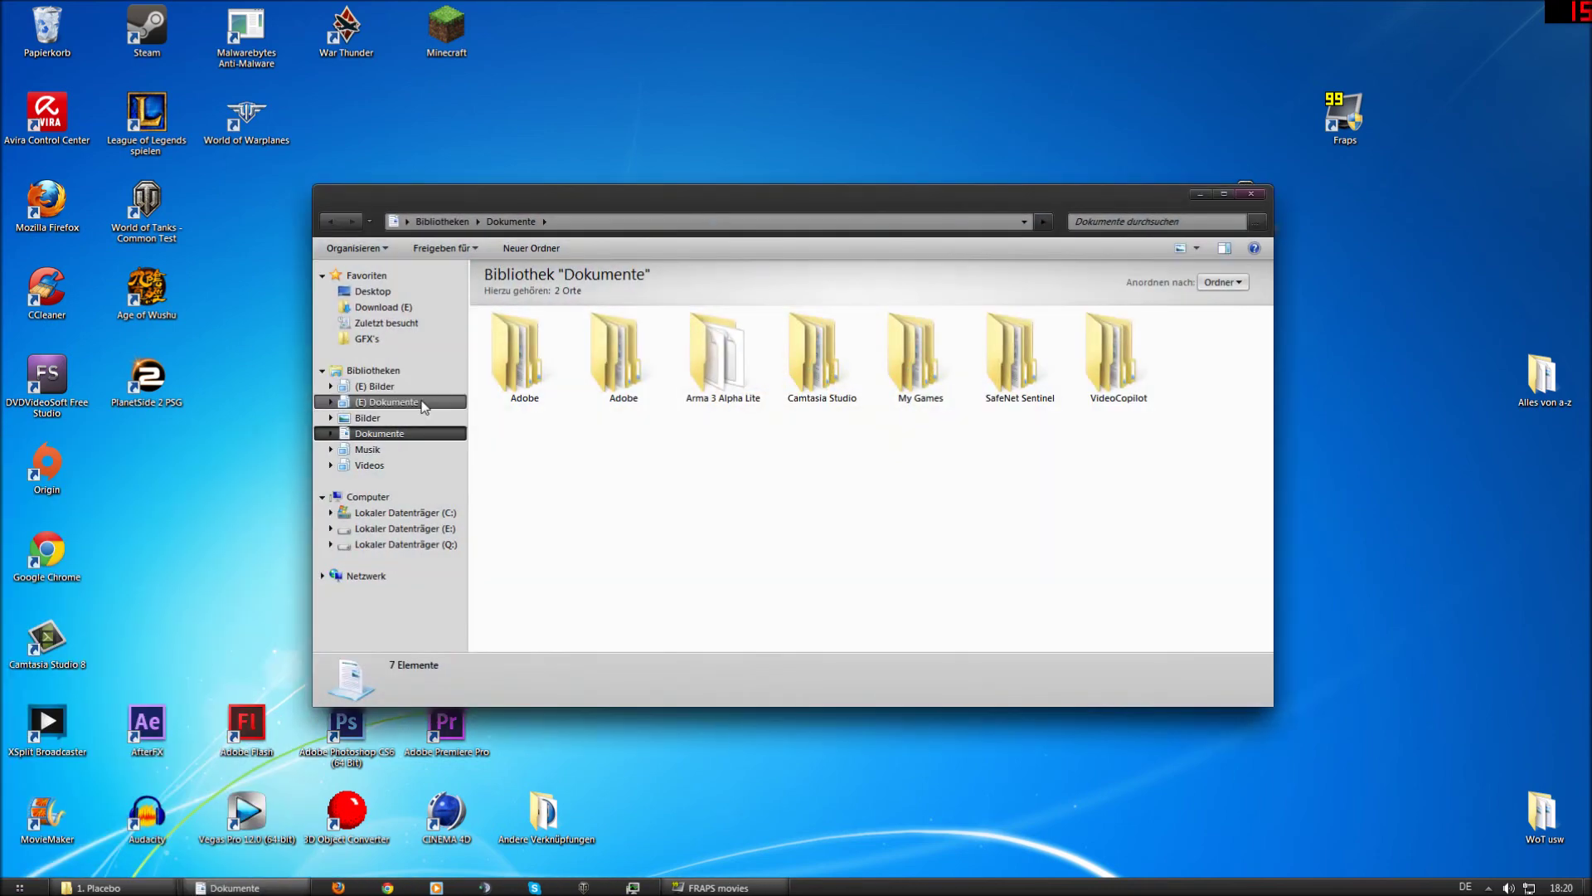
left_click(424, 308)
left_click(377, 386)
double_click(1009, 407)
scroll(970, 453, "down", 3)
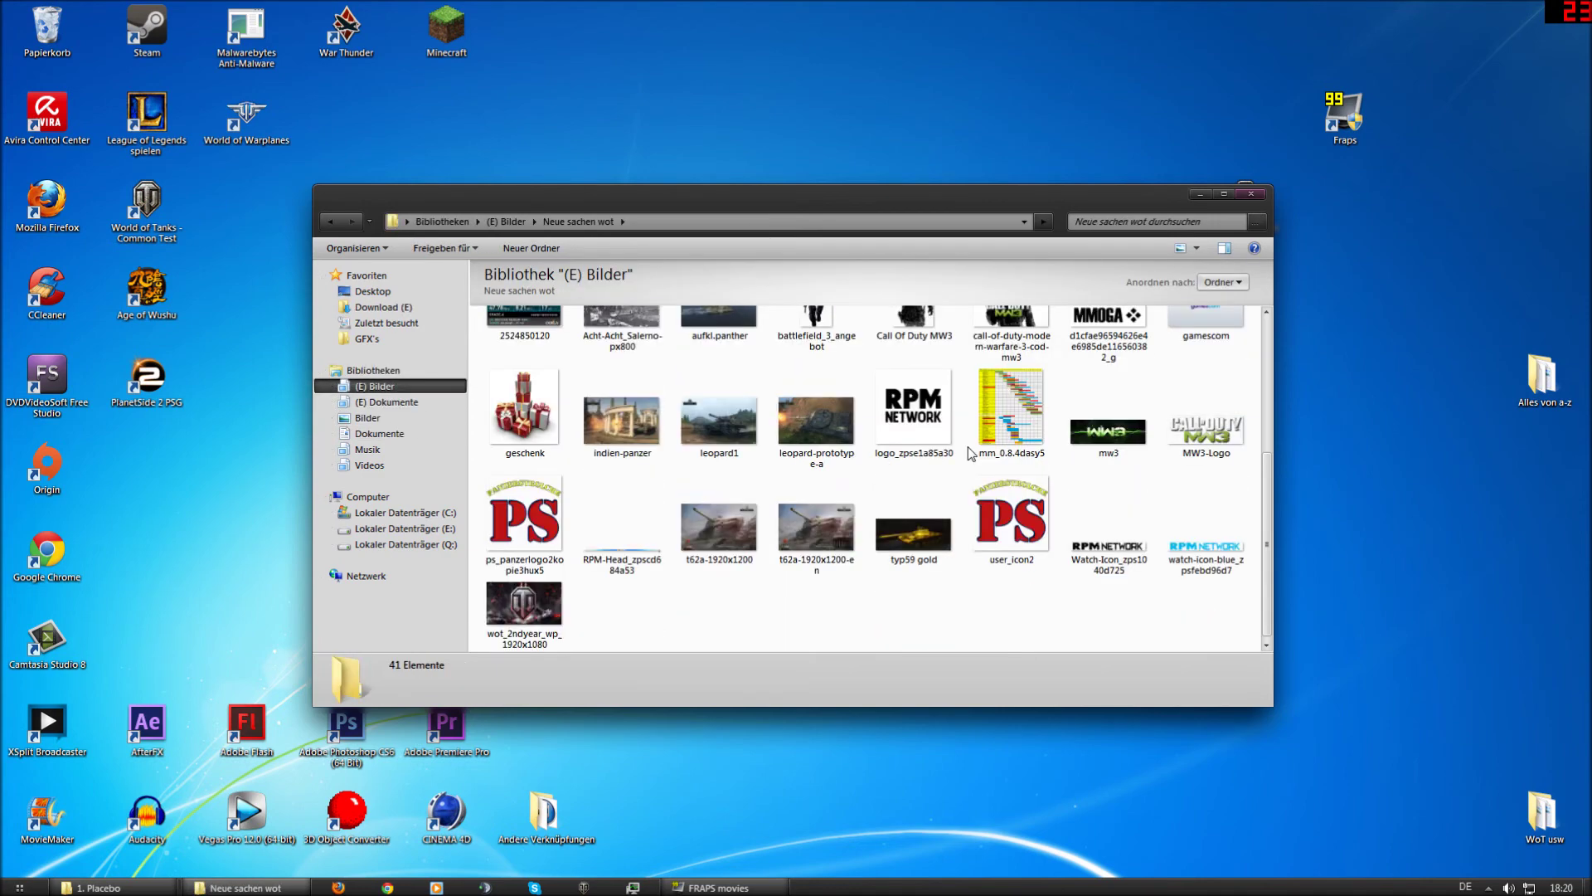
Set the picture wot_2ndyear_wp_1920x1080 as the desktop background and minimize the folder window.
right_click(524, 607)
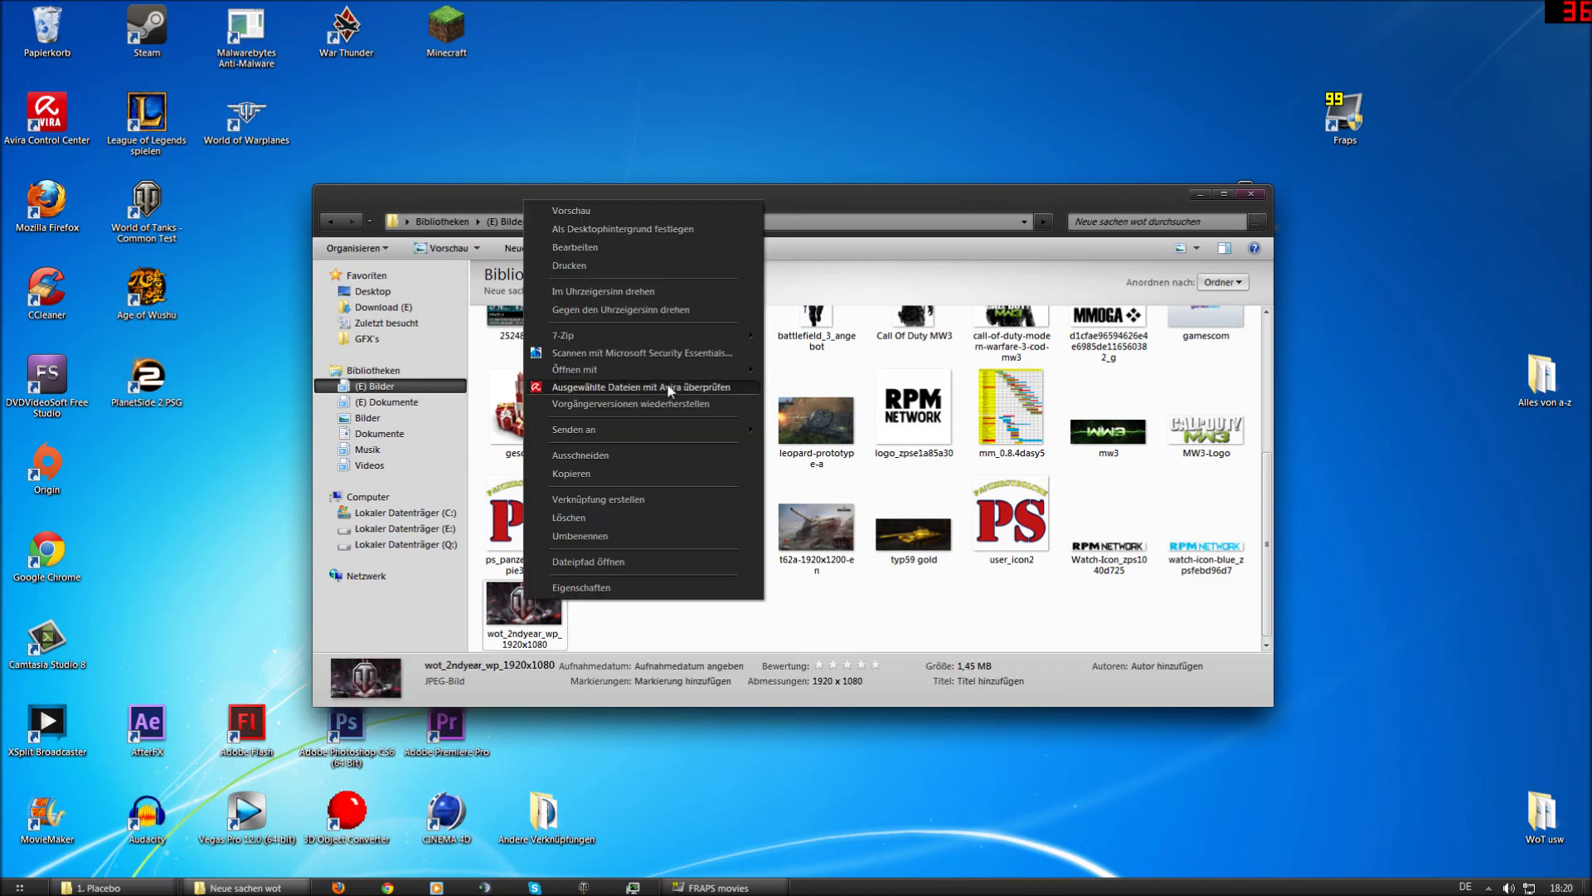
left_click(690, 232)
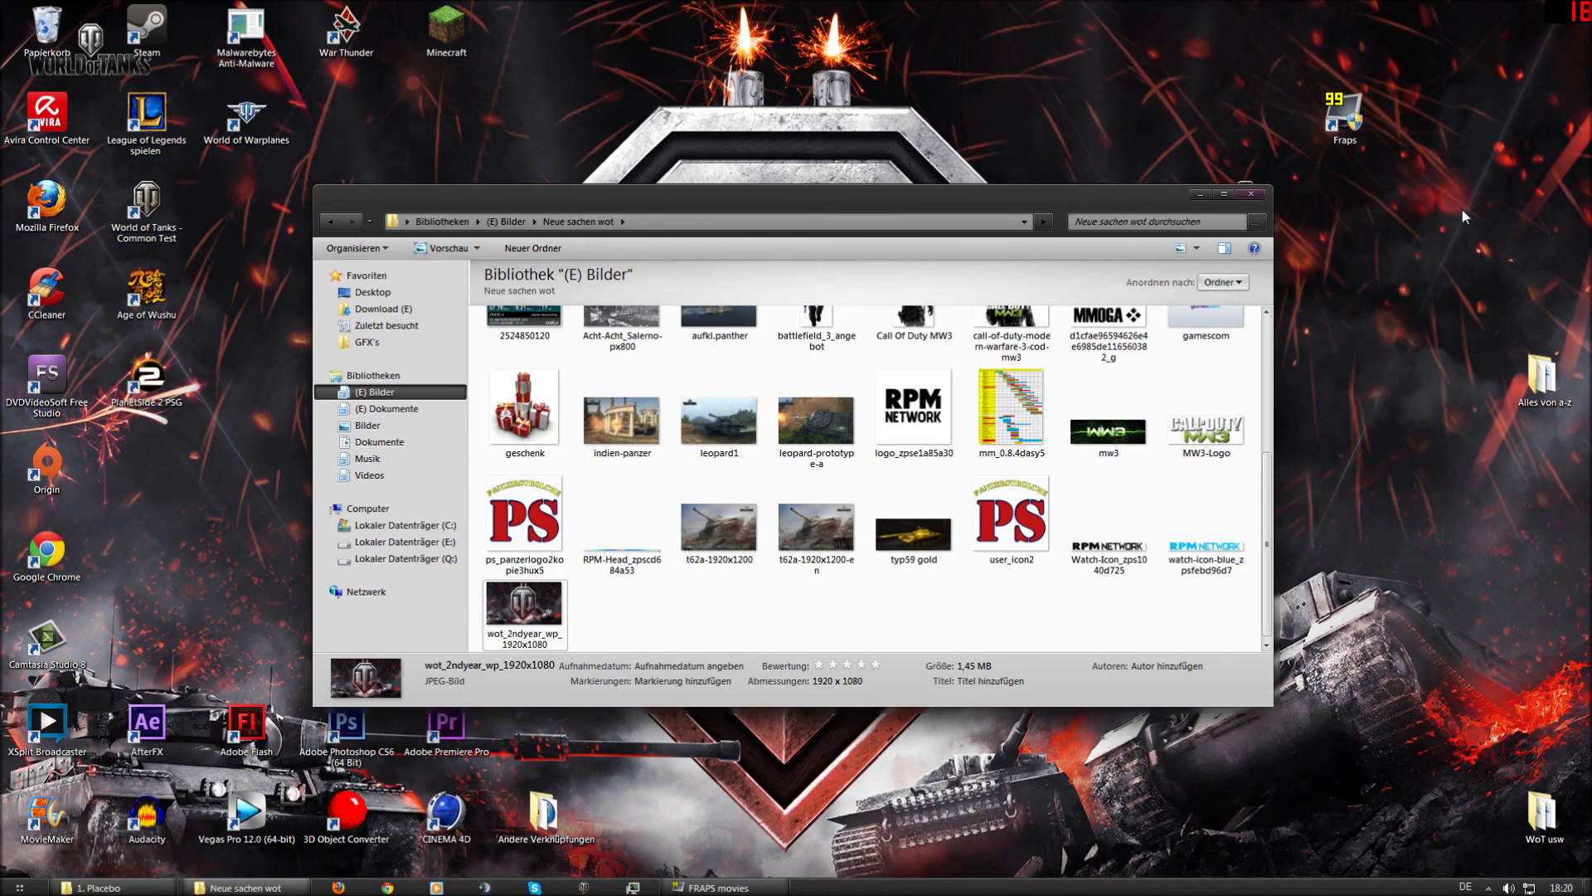
left_click(1199, 196)
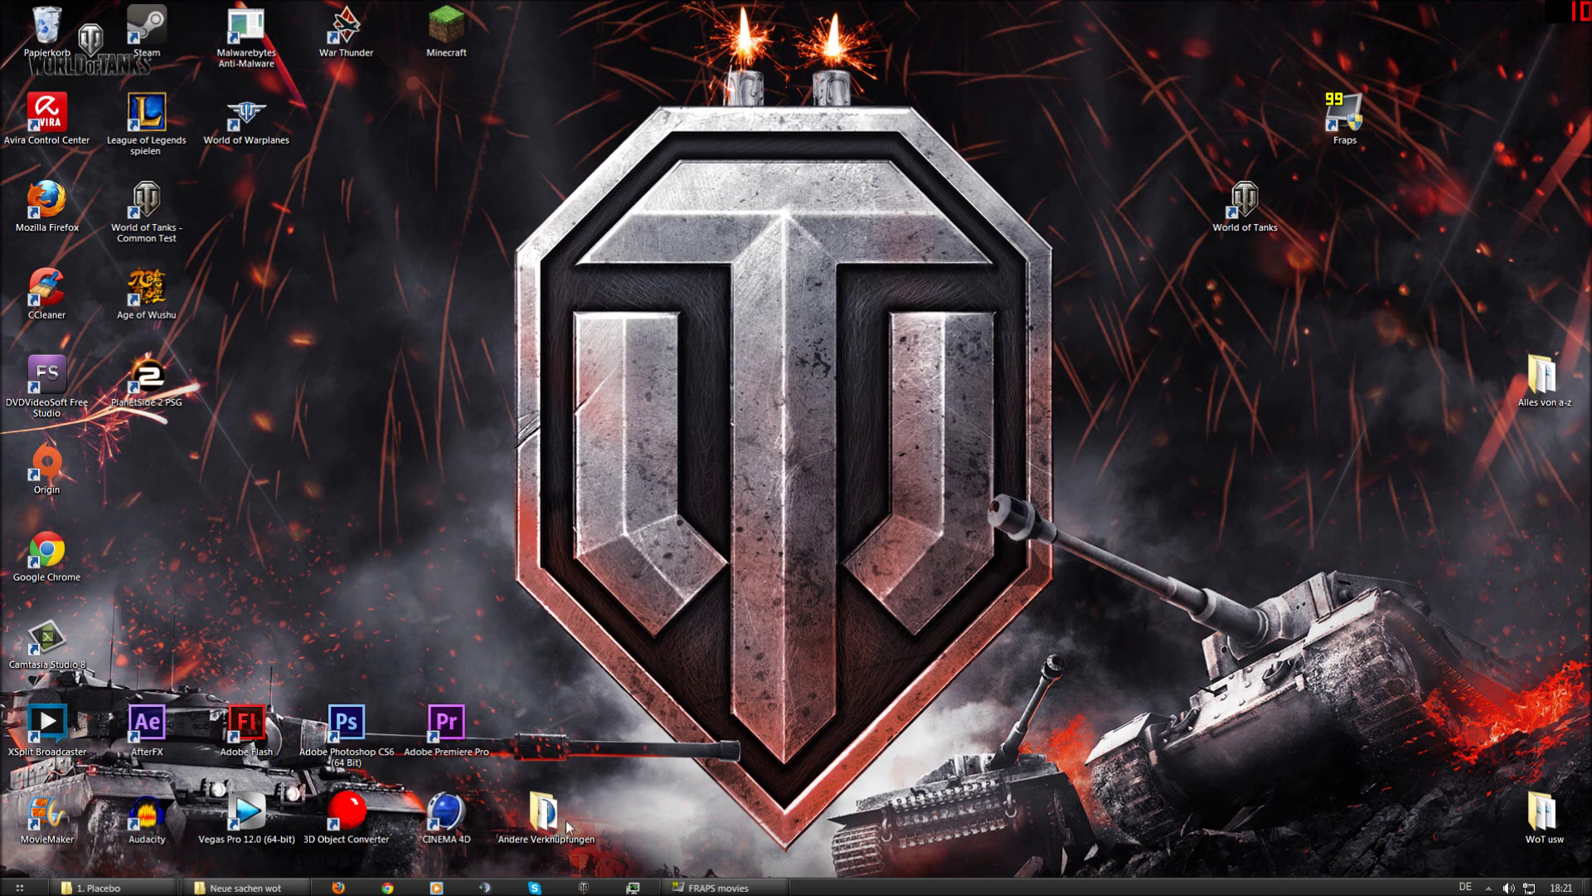
Open the Start menu and the desktop context menu to inspect their look against the new background.
key("super")
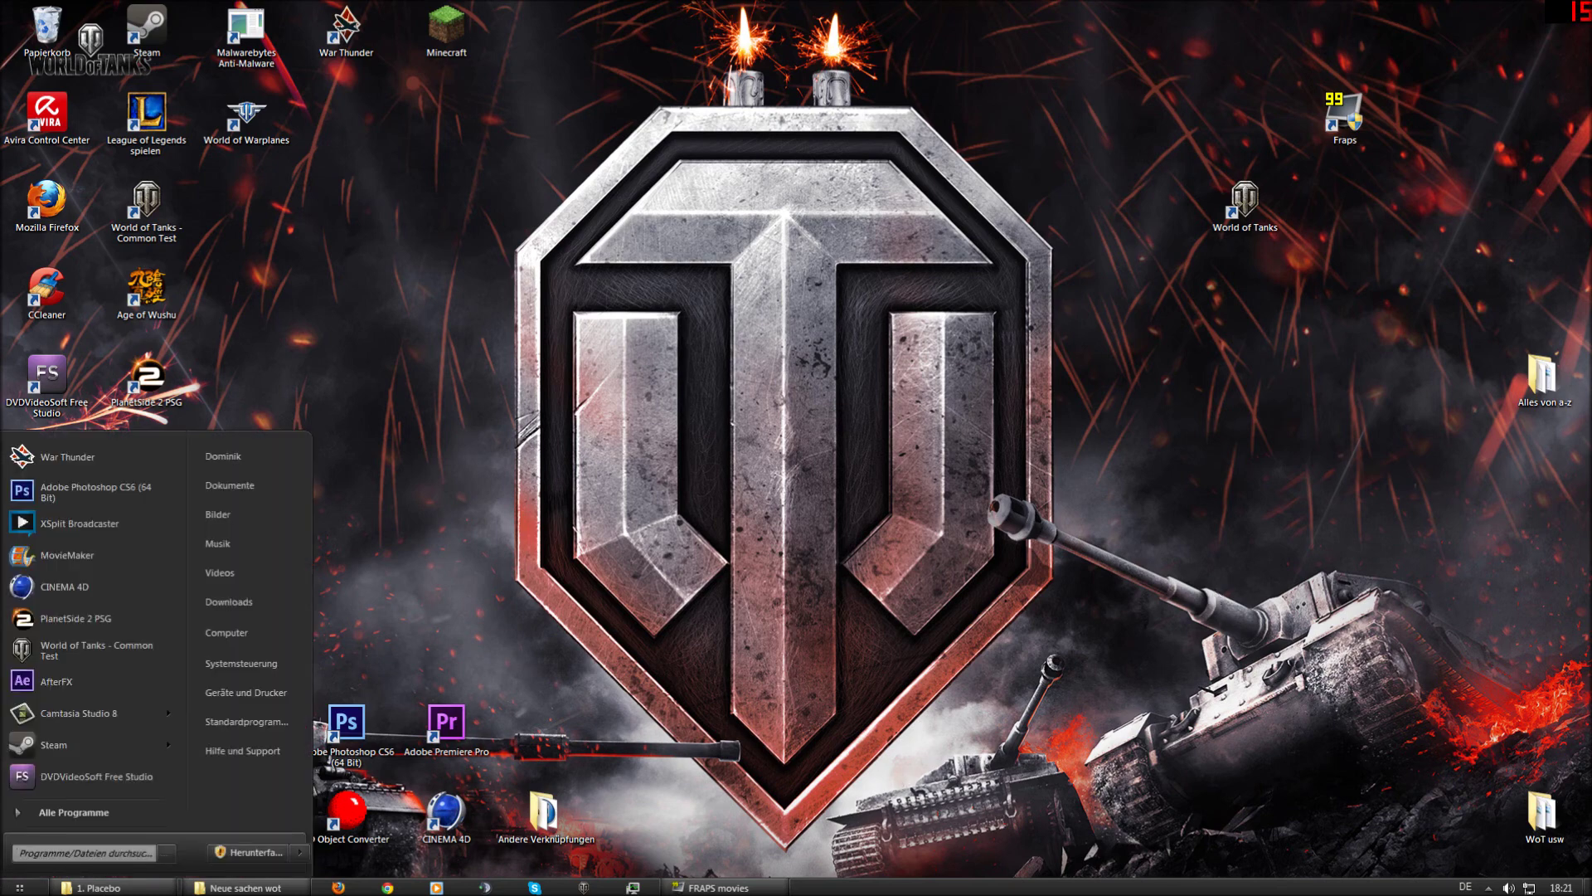
key("super")
right_click(630, 535)
Try to set the Selfmade Livehintergrund sound video from Videos > eAlte intros usw > Live Hintergründe as DreamScene, and close the window.
key("super")
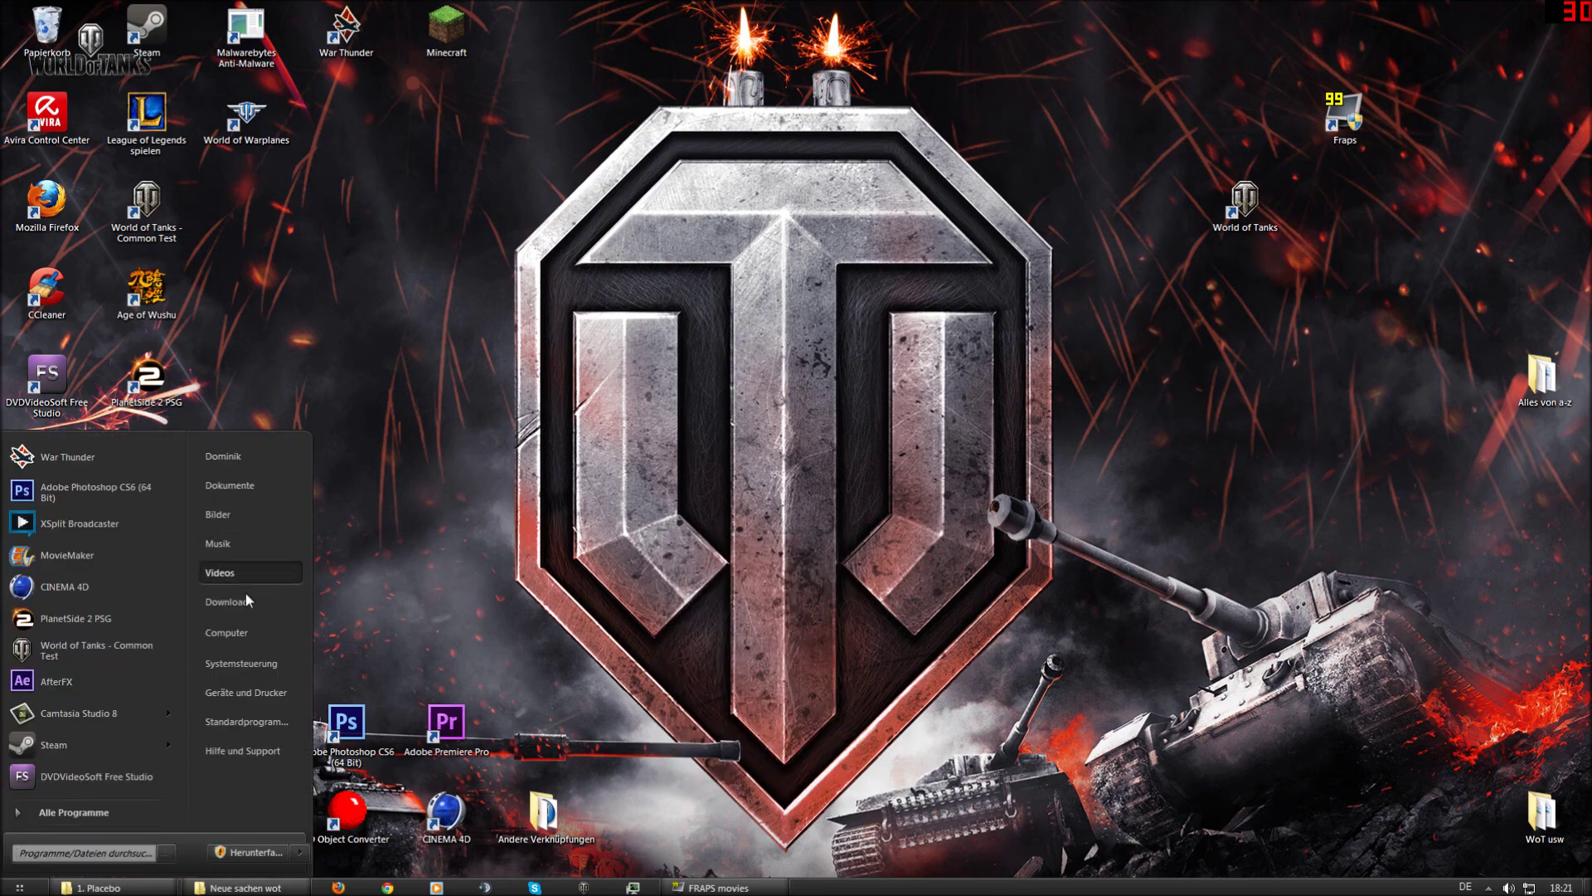
left_click(241, 633)
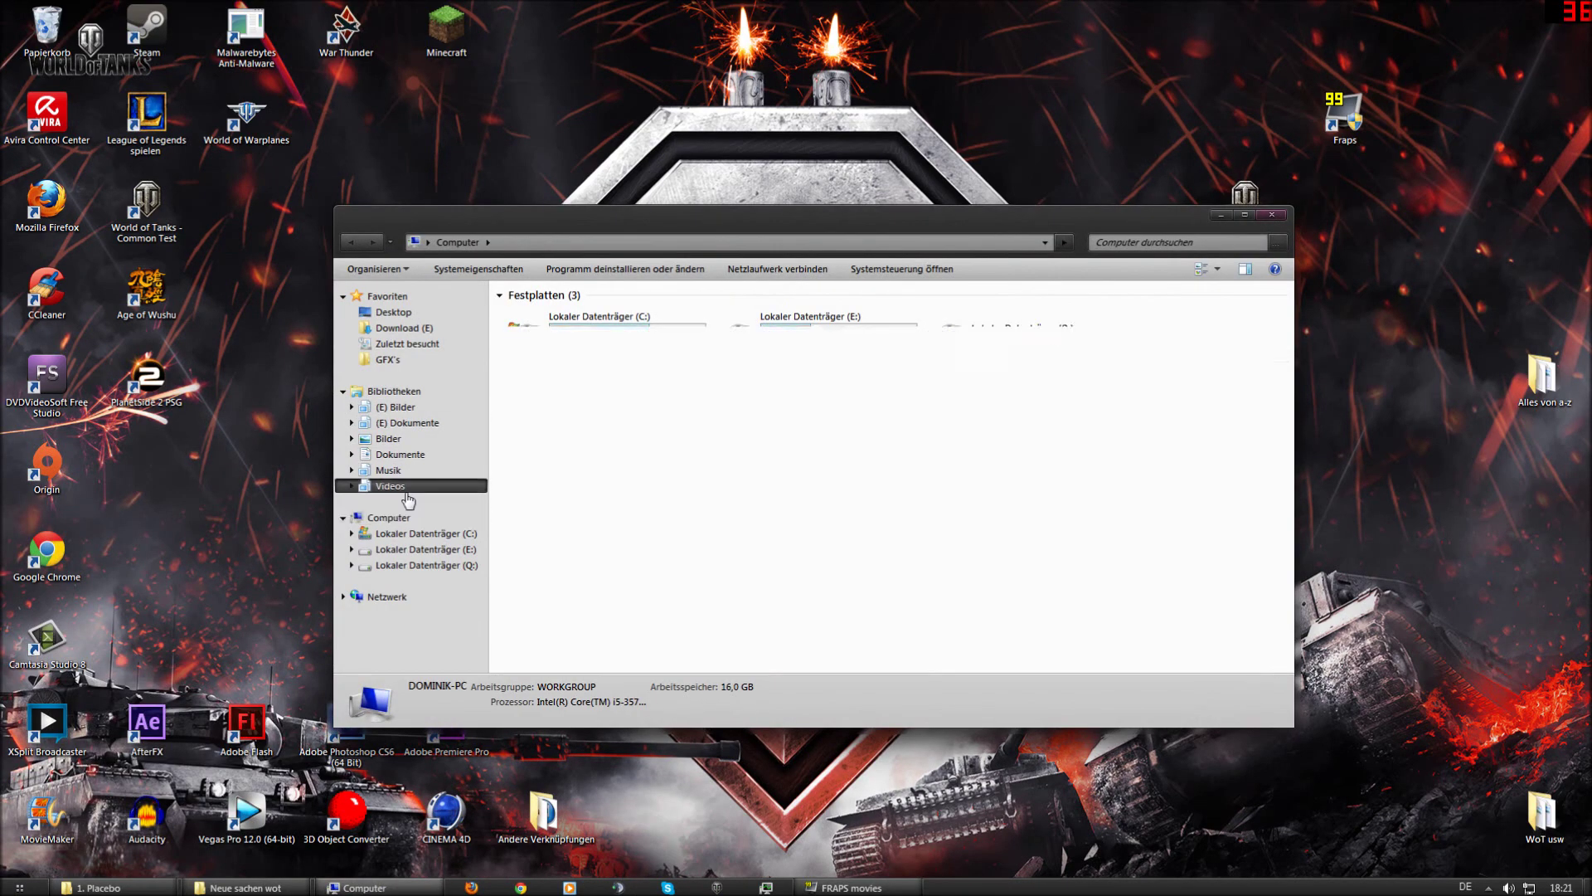
left_click(406, 495)
double_click(544, 398)
left_click(544, 401)
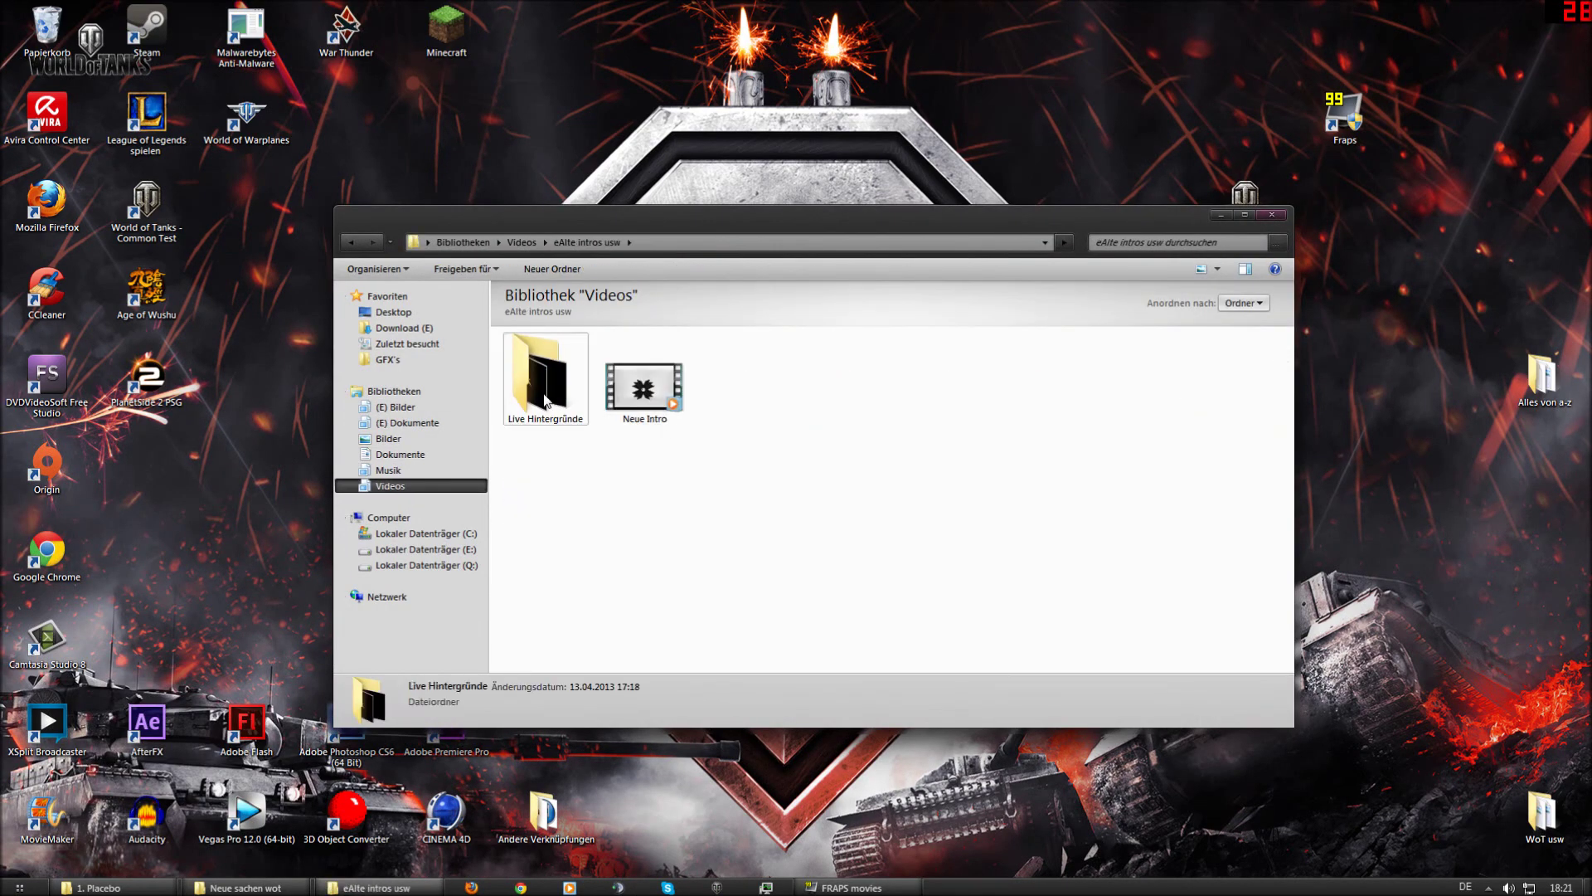
double_click(544, 400)
right_click(732, 375)
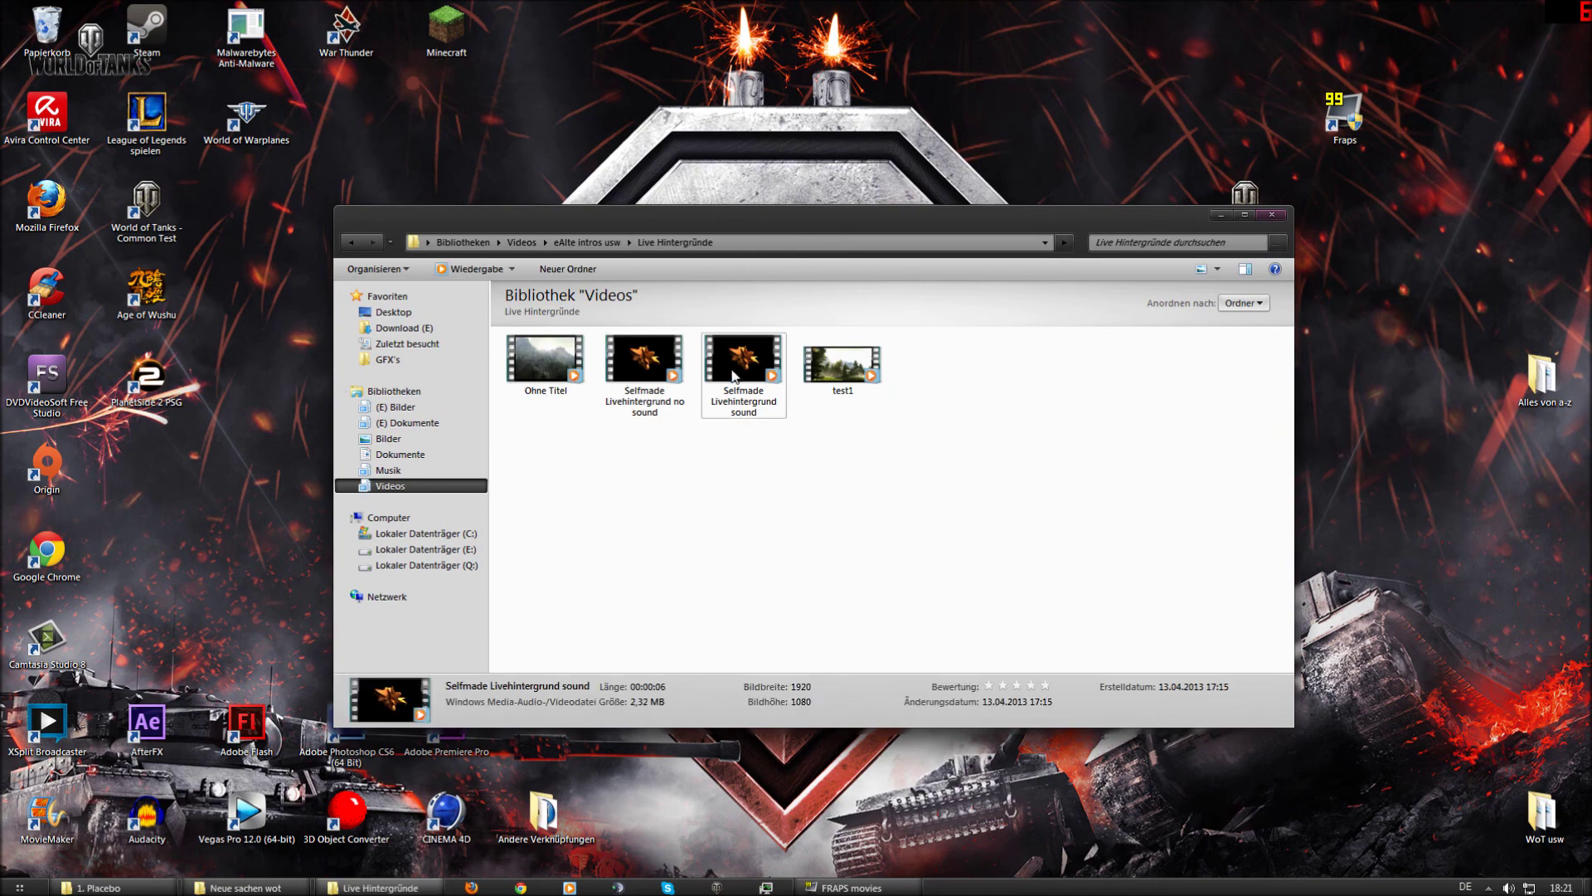
left_click(796, 416)
left_click(1273, 215)
Check the desktop context menu for the DreamScene option, and restore the Neue sachen wot and 1. Placebo windows.
right_click(673, 466)
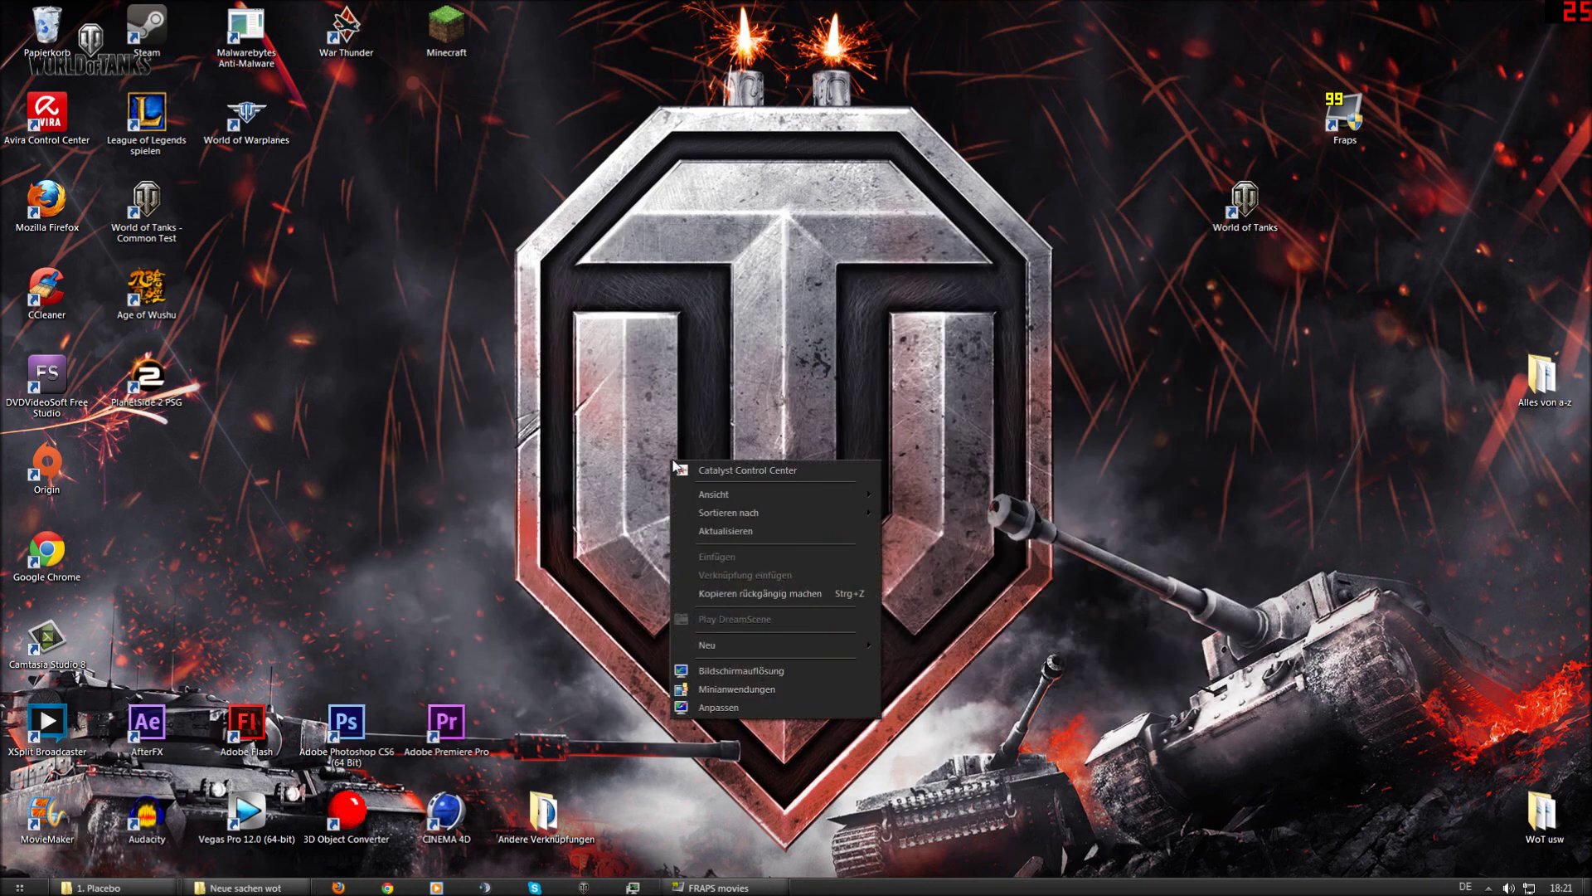
left_click(630, 499)
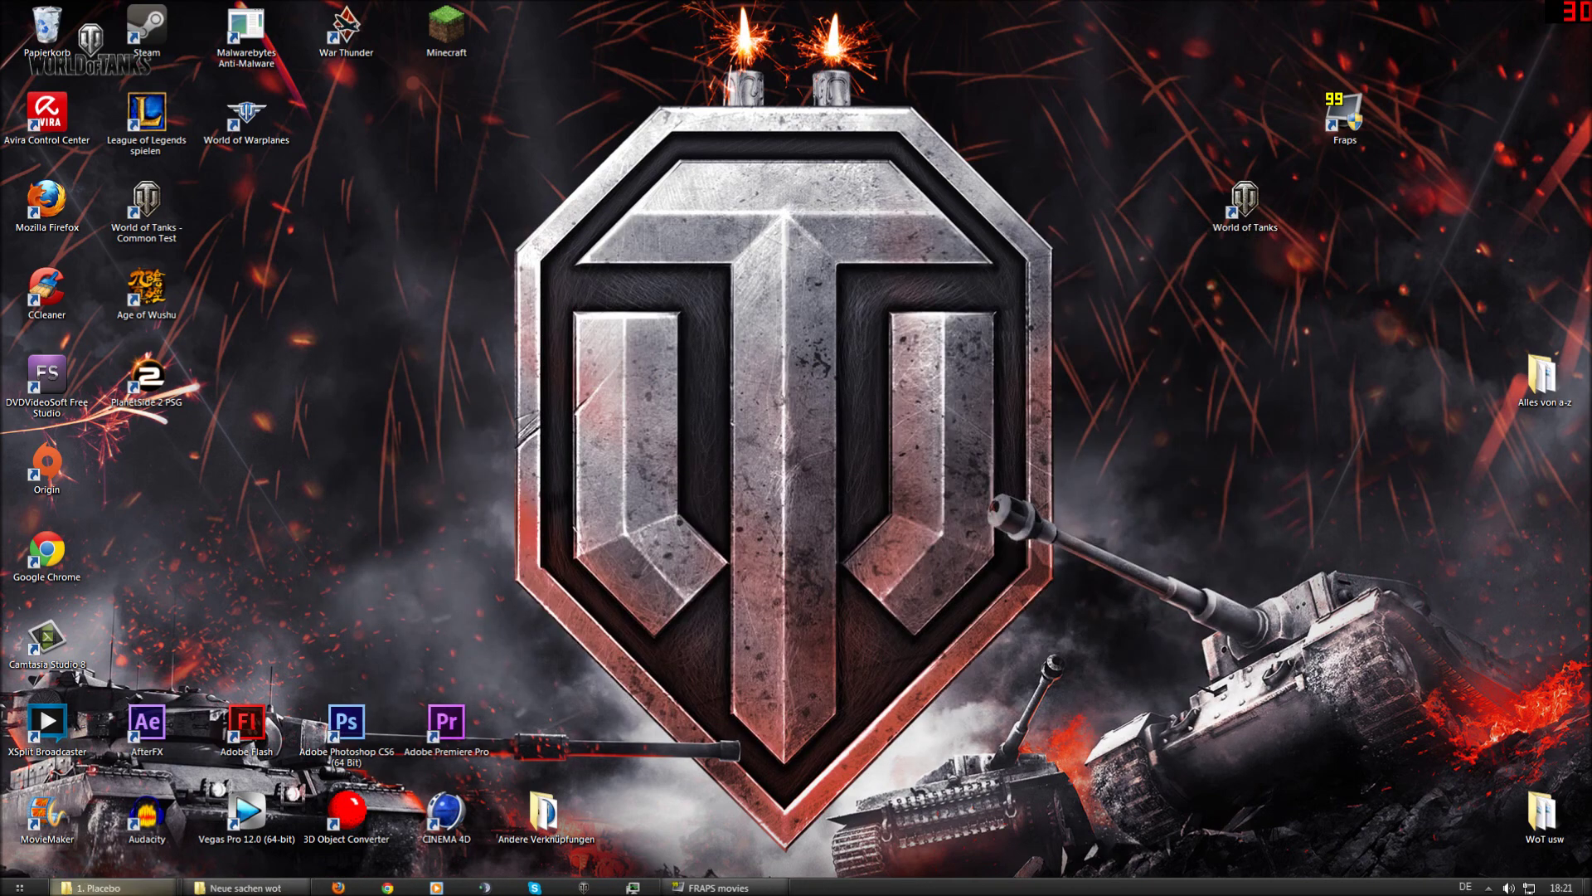
left_click(241, 888)
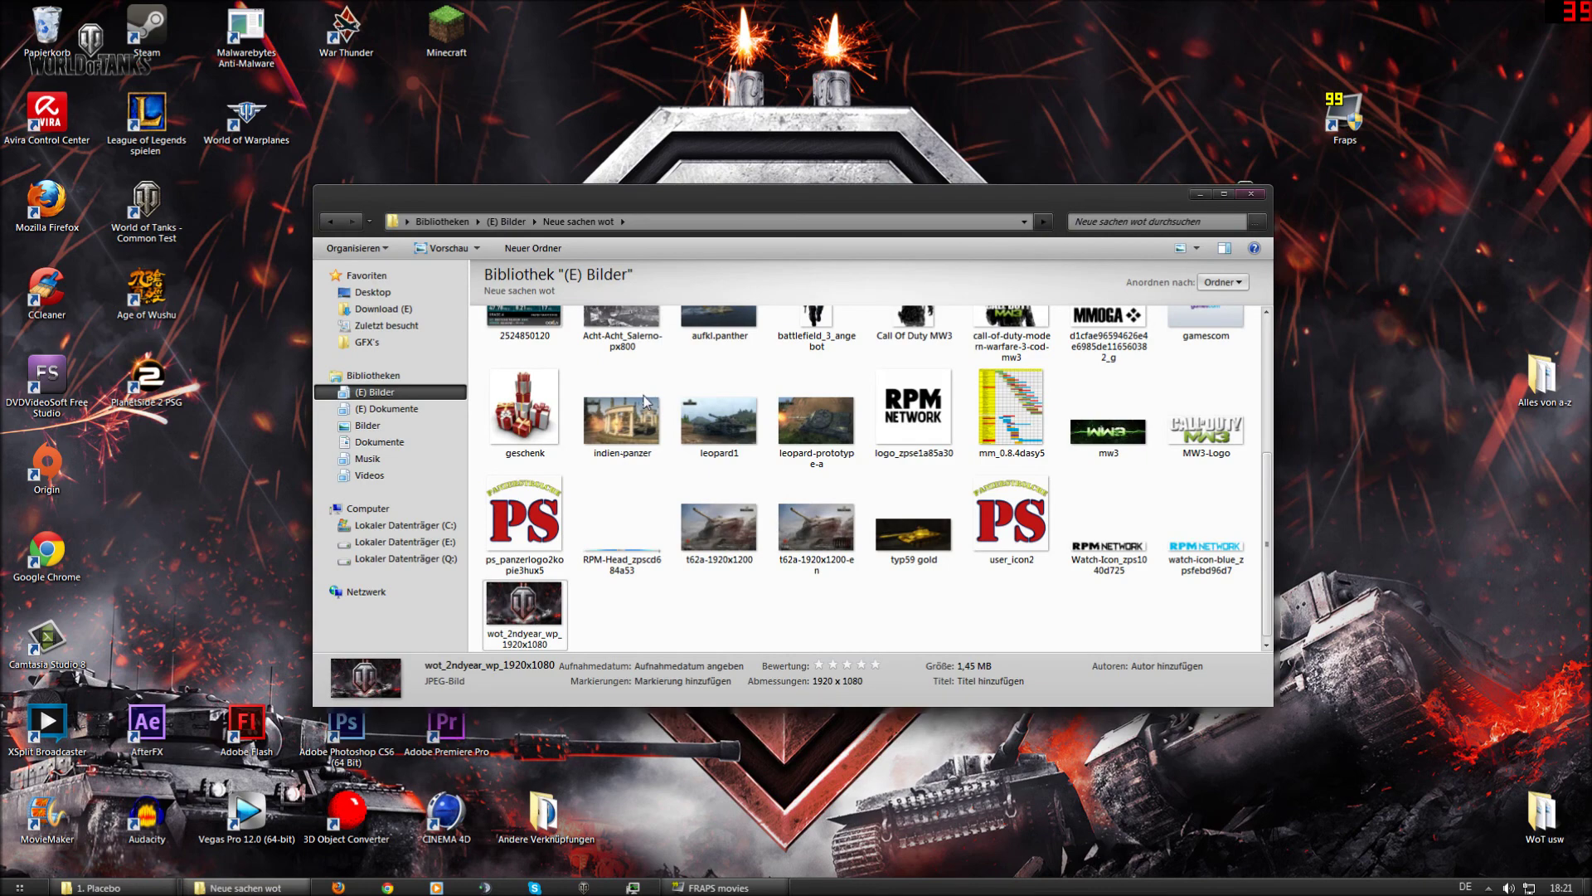
left_click(95, 888)
Reopen the Live Hintergründe folder in the Videos library and set Selfmade Livehintergrund sound as DreamScene.
left_click(18, 887)
left_click(246, 635)
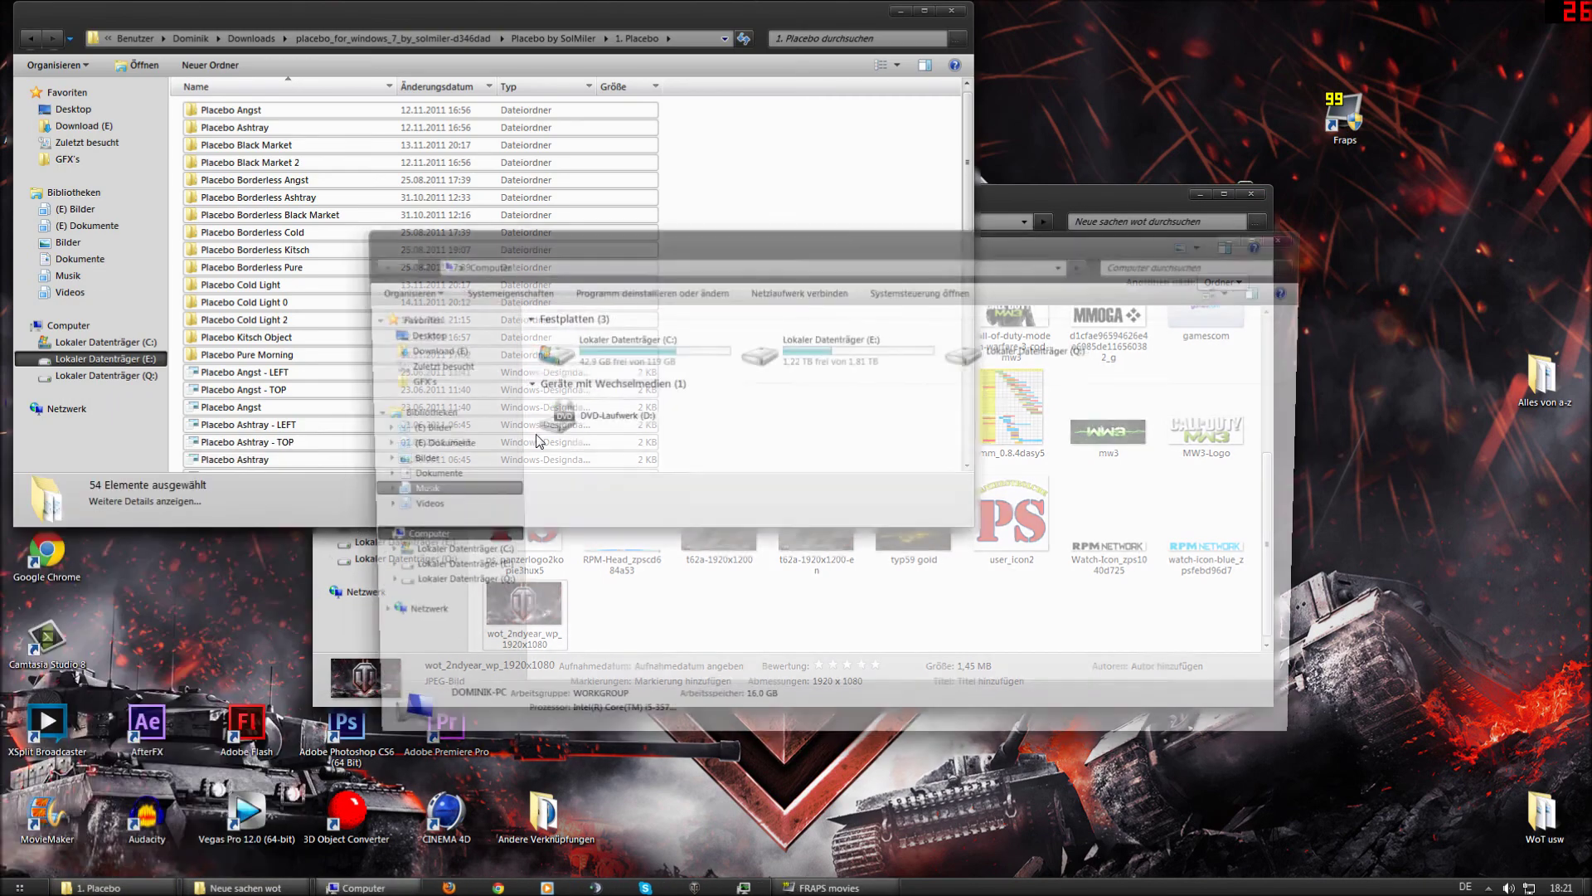
left_click(406, 507)
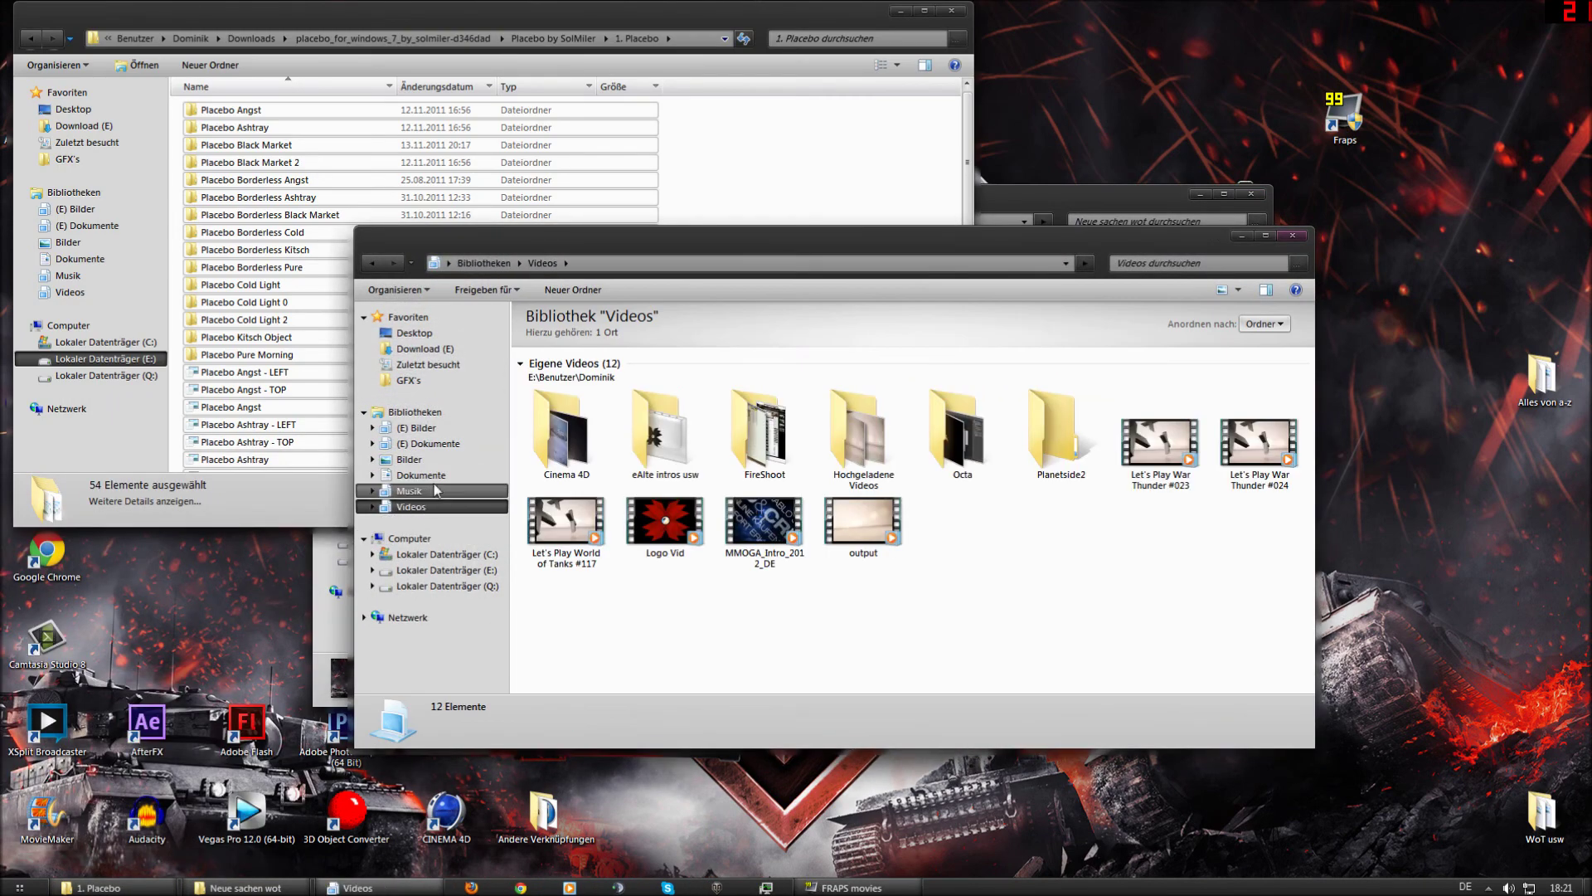
double_click(704, 417)
double_click(596, 403)
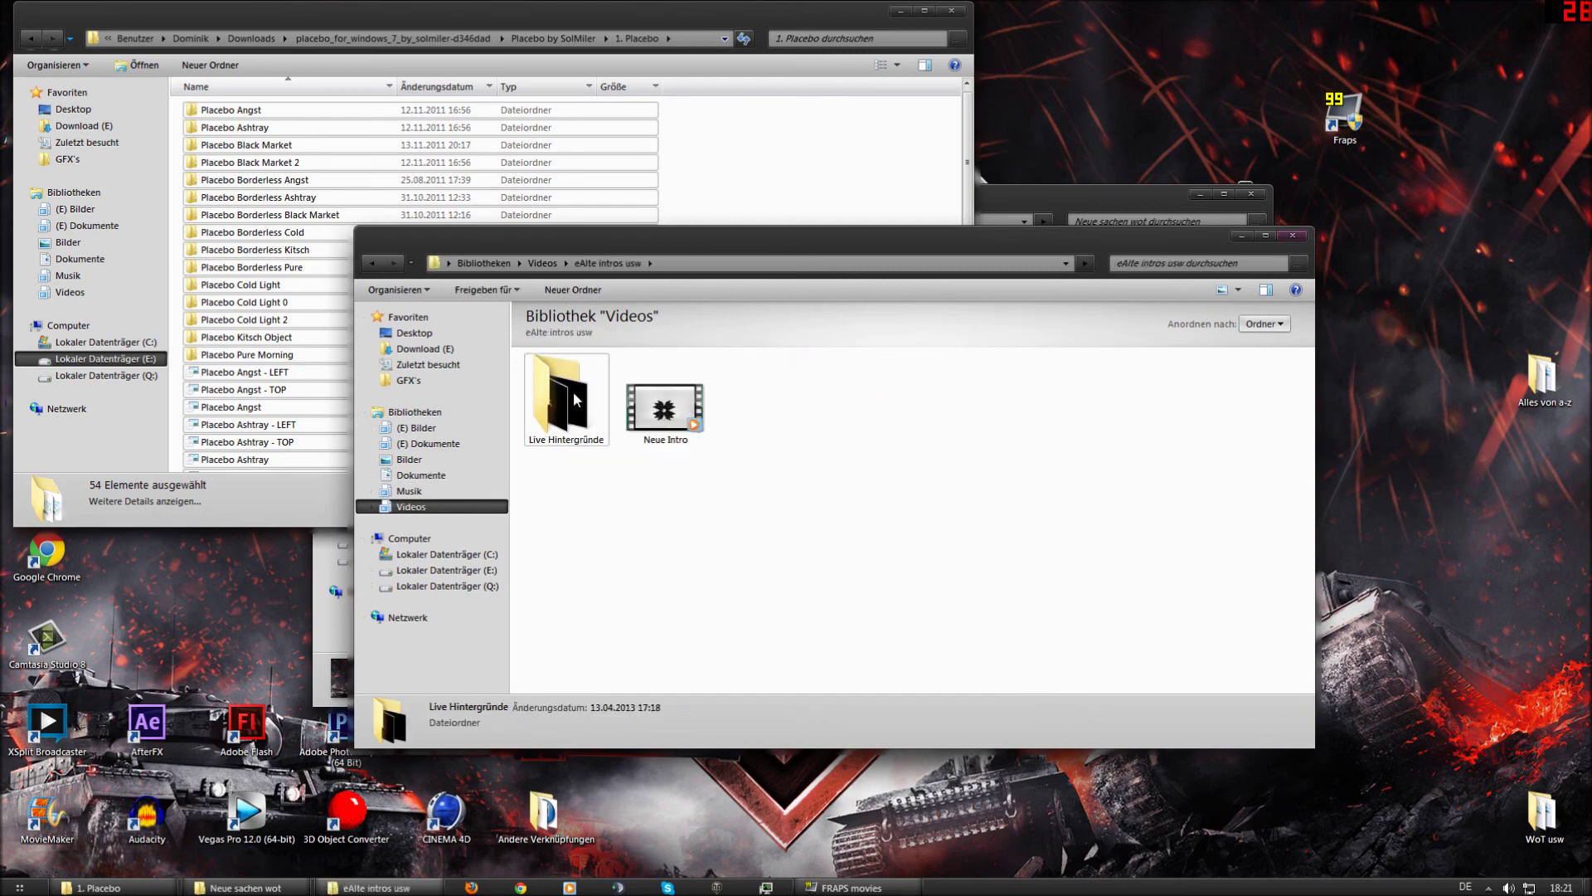
right_click(748, 381)
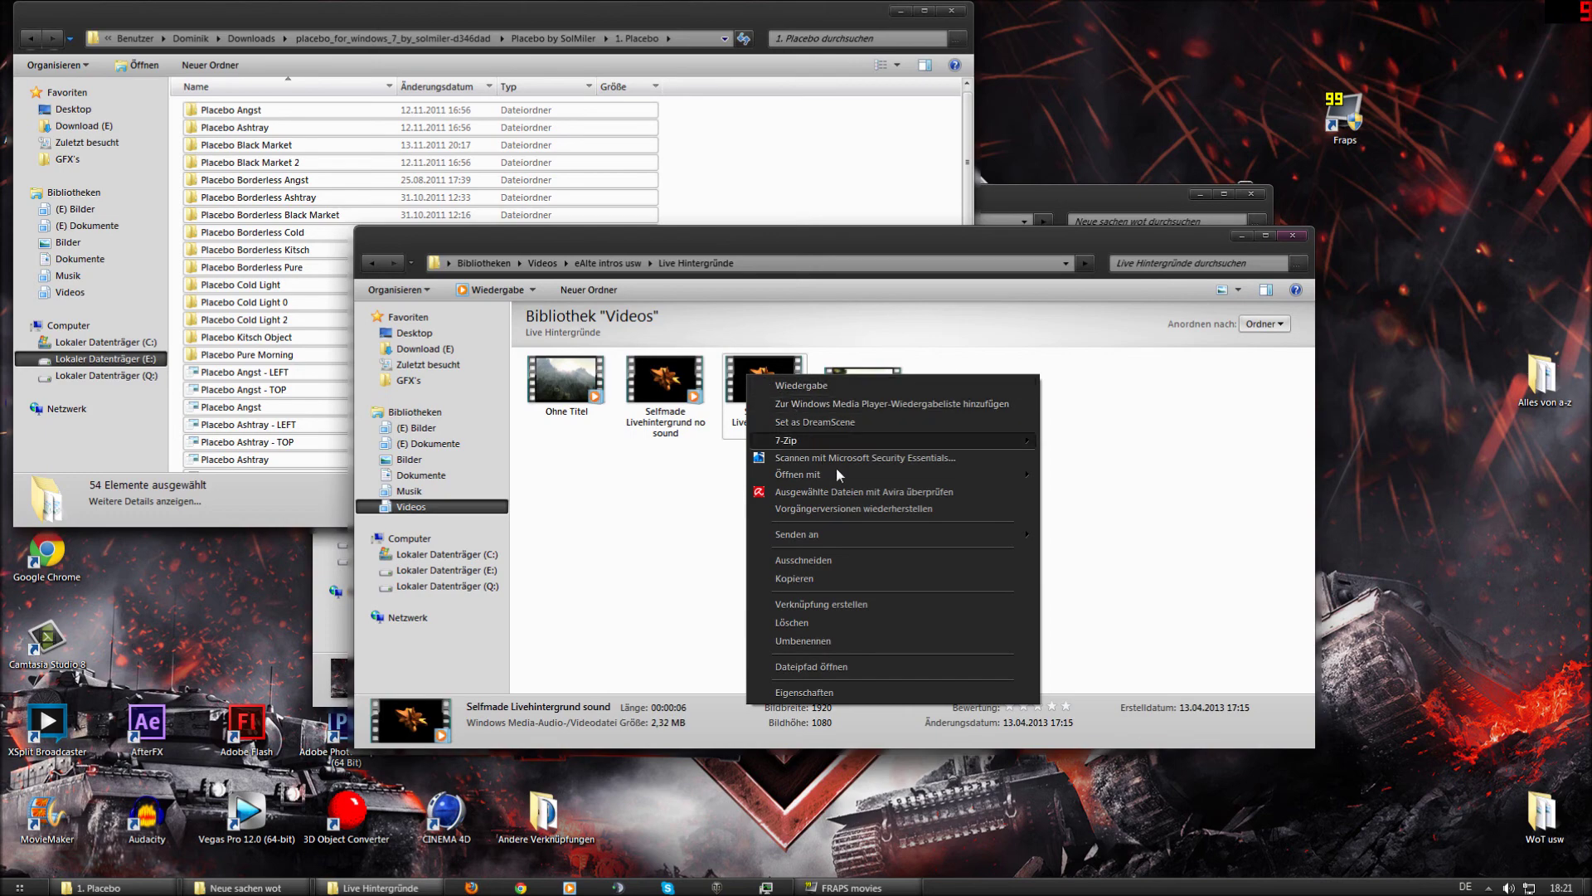
left_click(815, 422)
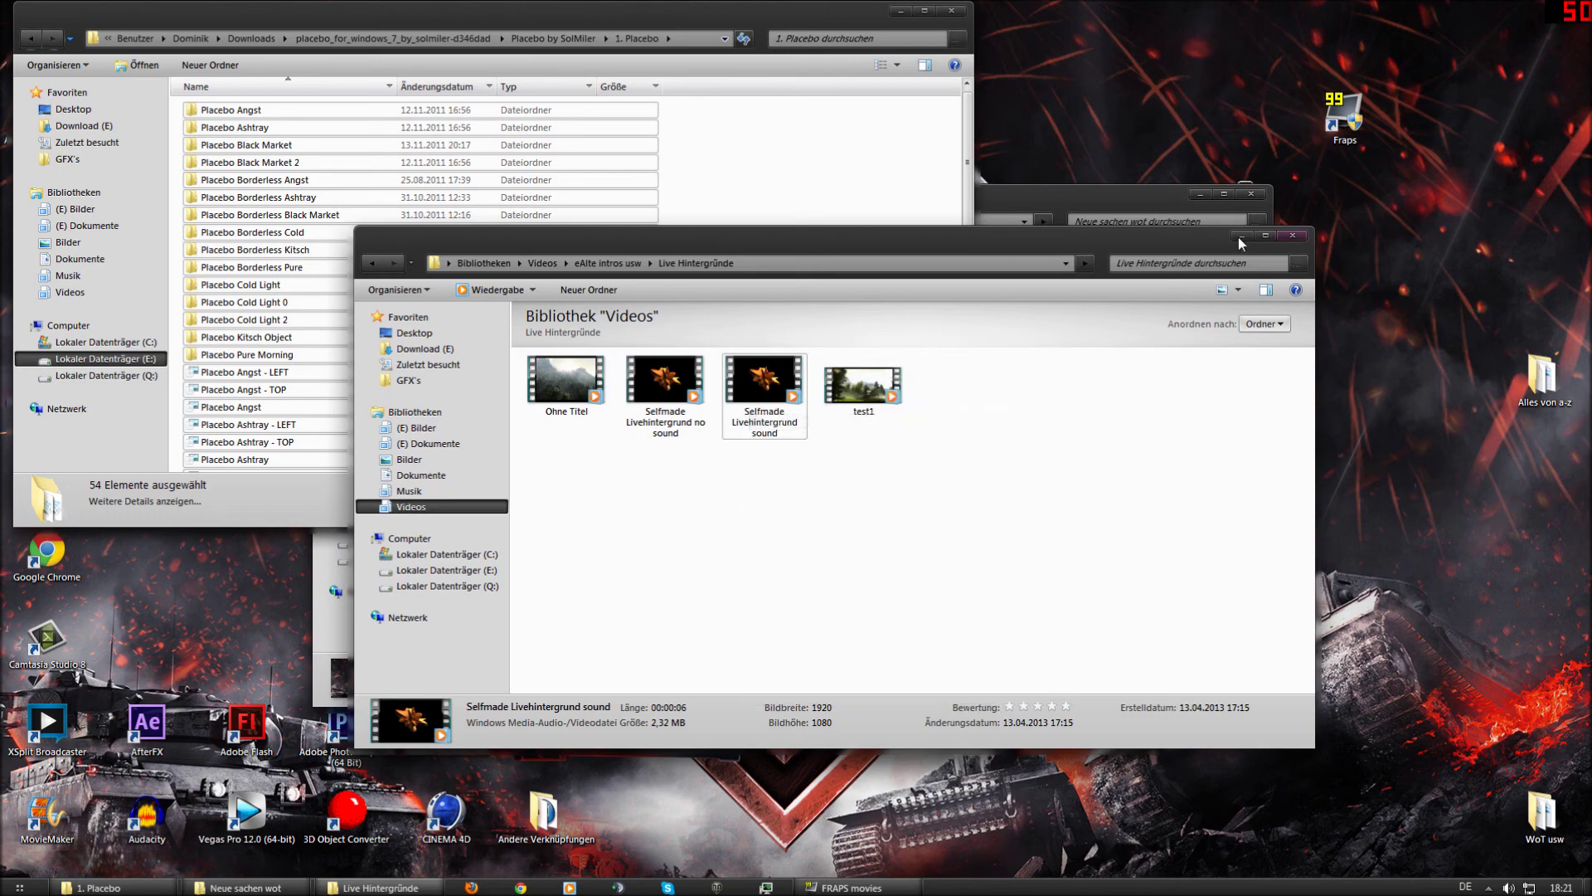
Minimize the Live Hintergründe and Neue sachen wot windows and close the 1. Placebo window to clear the desktop.
left_click(1240, 237)
left_click(1202, 194)
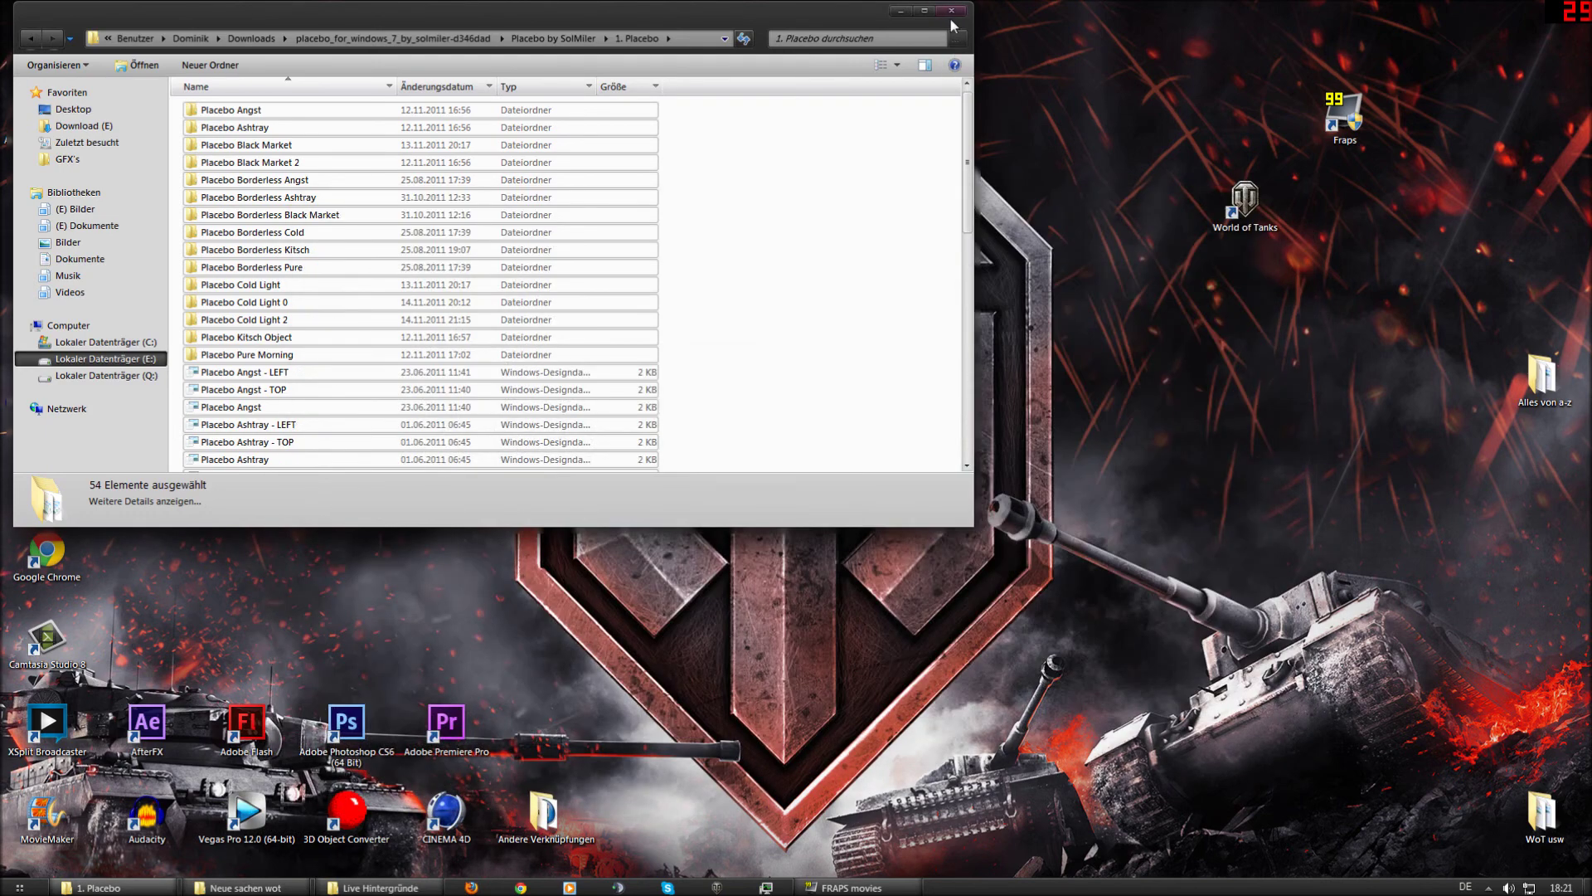
double_click(951, 25)
double_click(1457, 8)
left_click(952, 11)
Open the Start menu and expand its shutdown options.
left_click(18, 887)
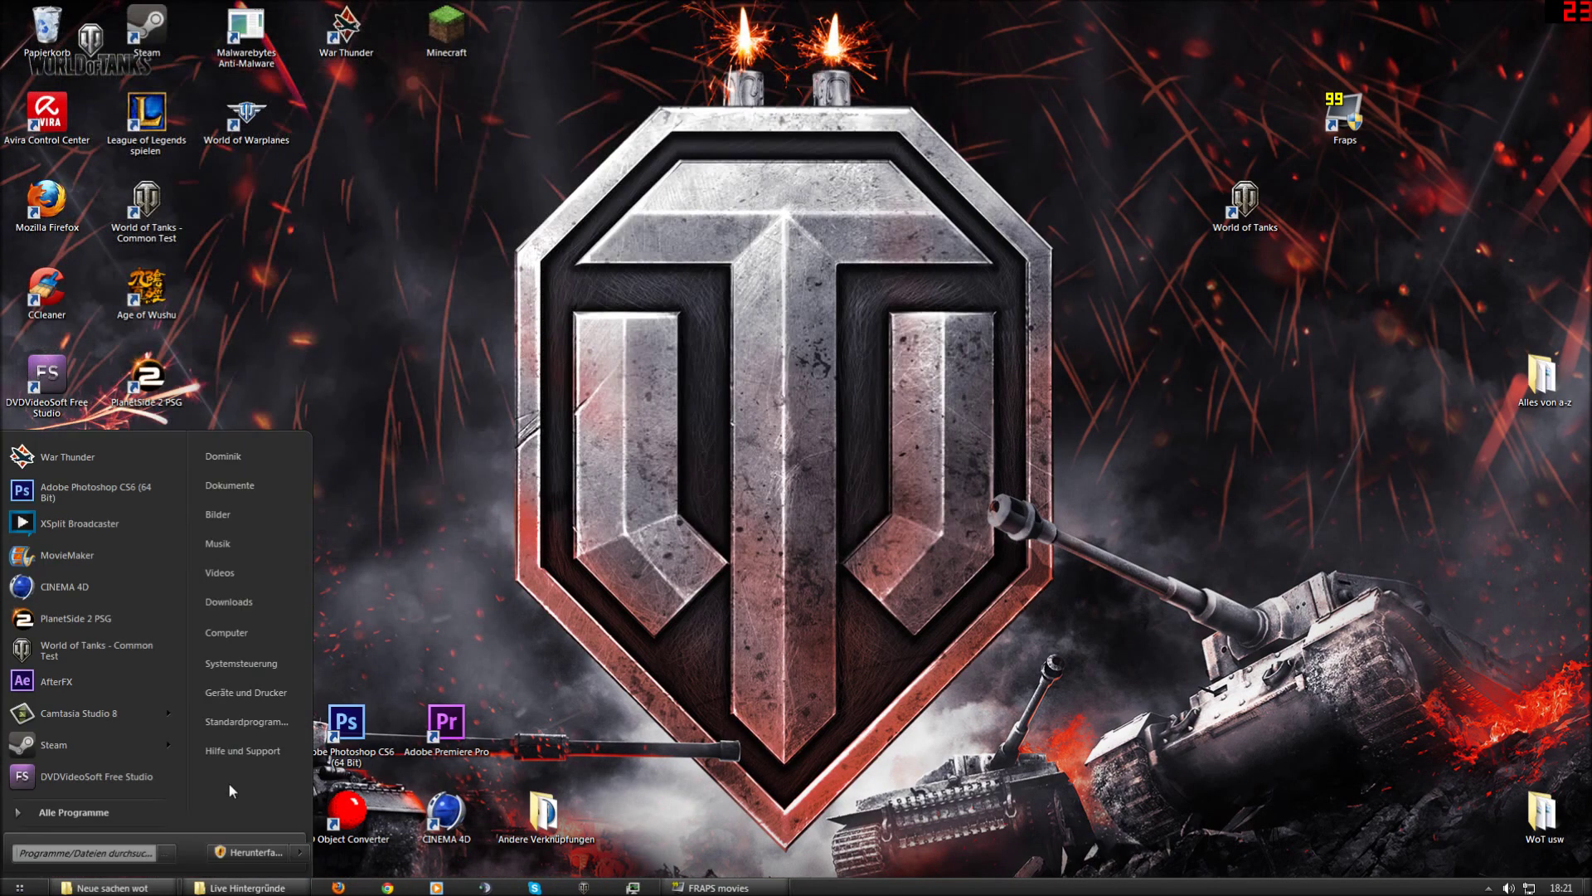
left_click(301, 853)
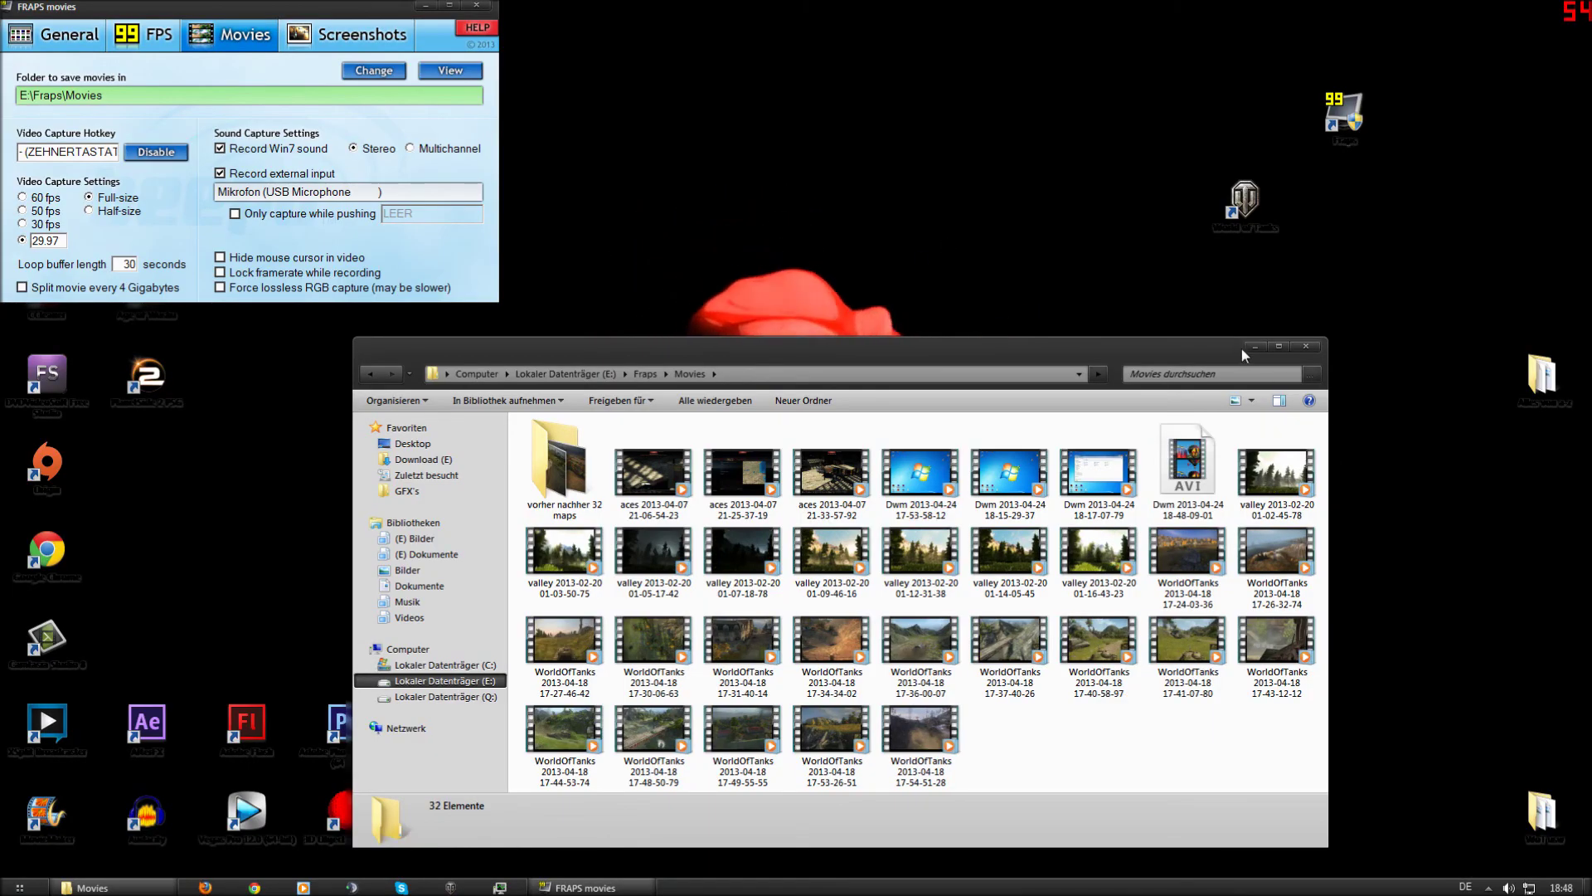
Minimize the Movies folder window and shift the FRAPS window slightly toward the screen edge to expose the live background.
left_click(1254, 346)
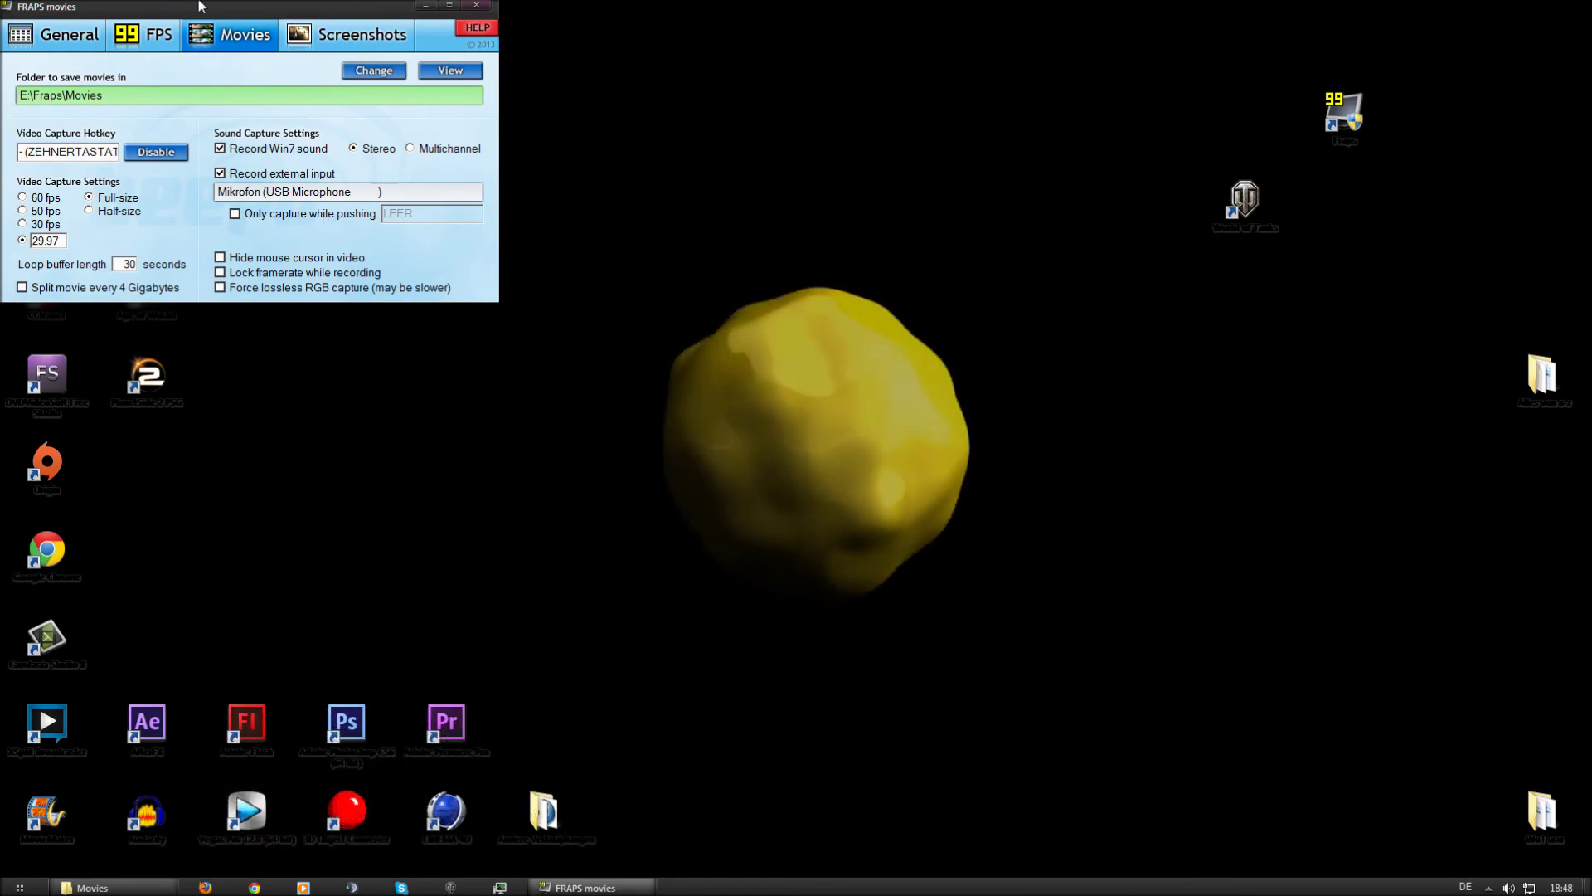
mouse_move(198, 6)
left_mouse_down()
mouse_move(212, 10)
mouse_move(189, 10)
left_mouse_up()
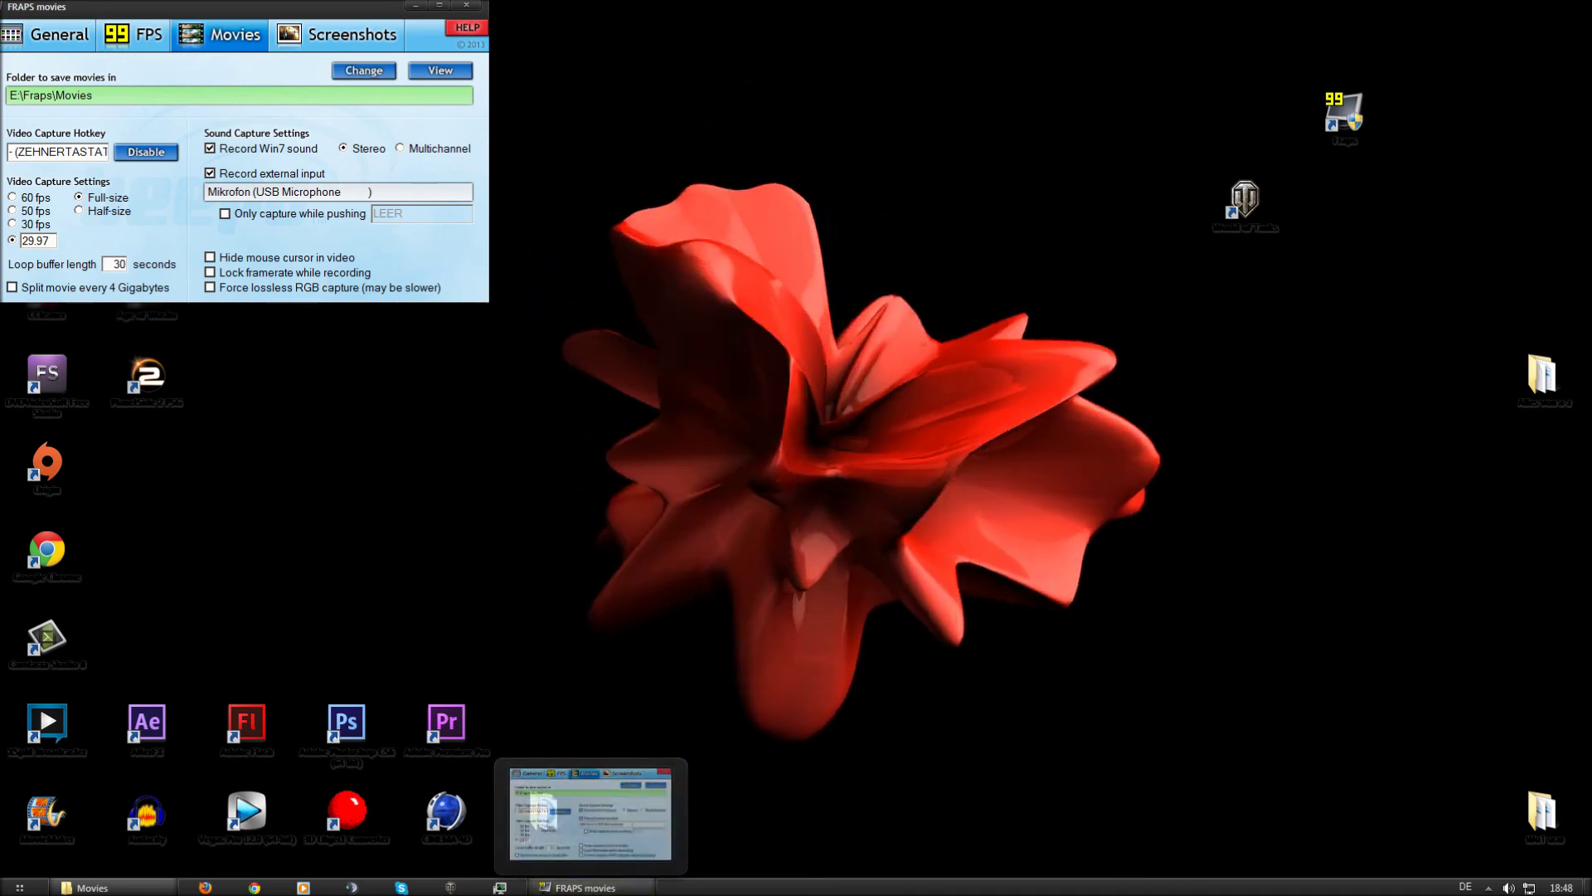
Inspect the Start menu and its Computer entry over the live background, and sweep a selection rectangle across the desktop.
left_click(17, 887)
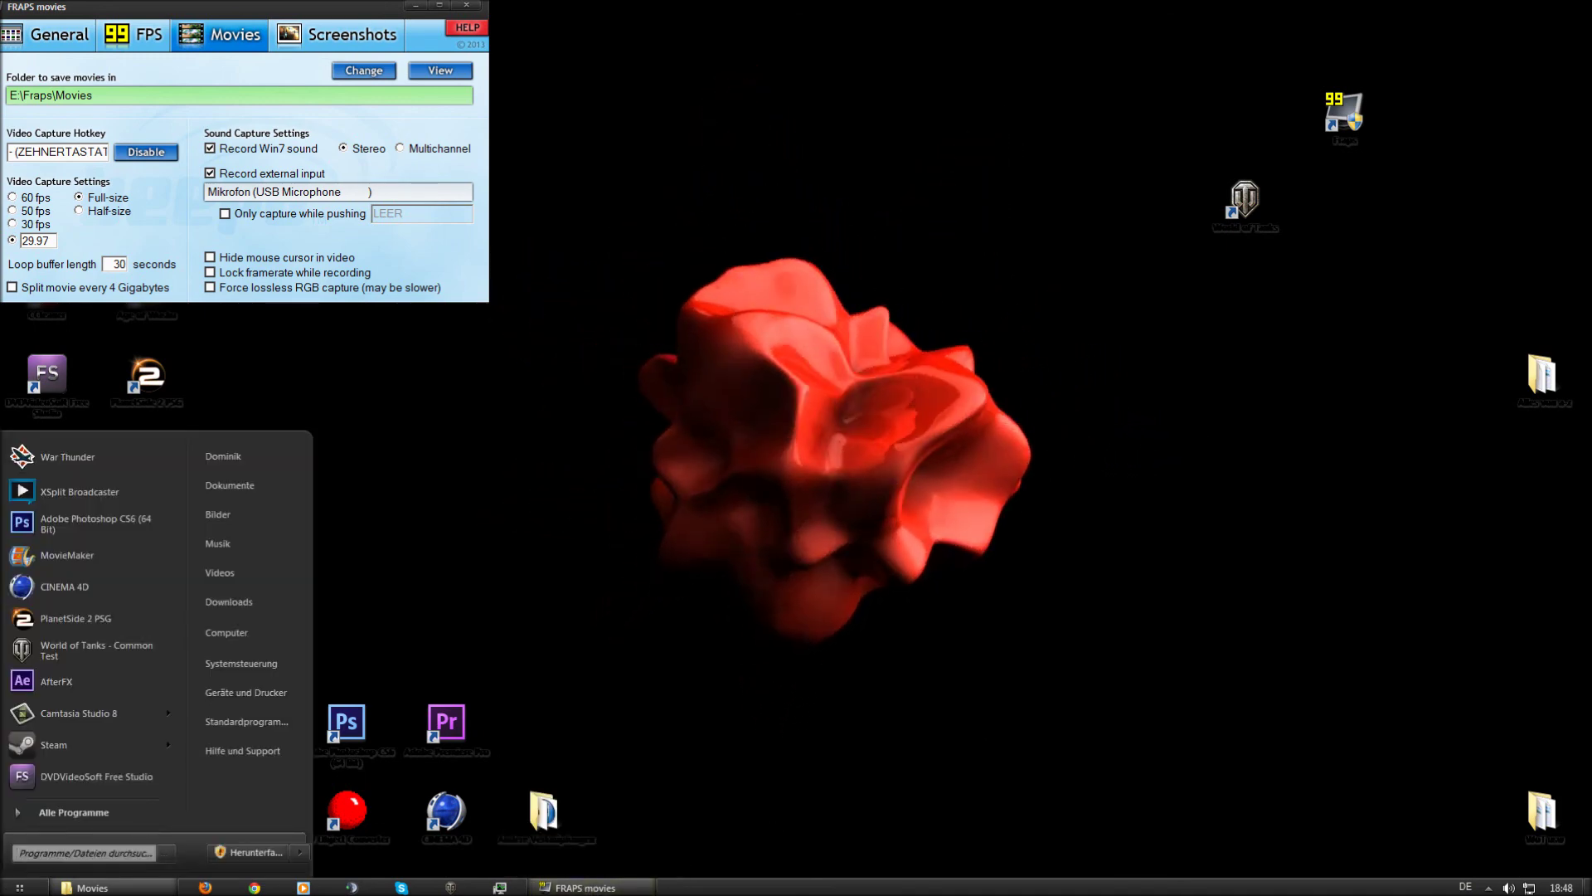
left_click(256, 630)
left_click(1328, 367)
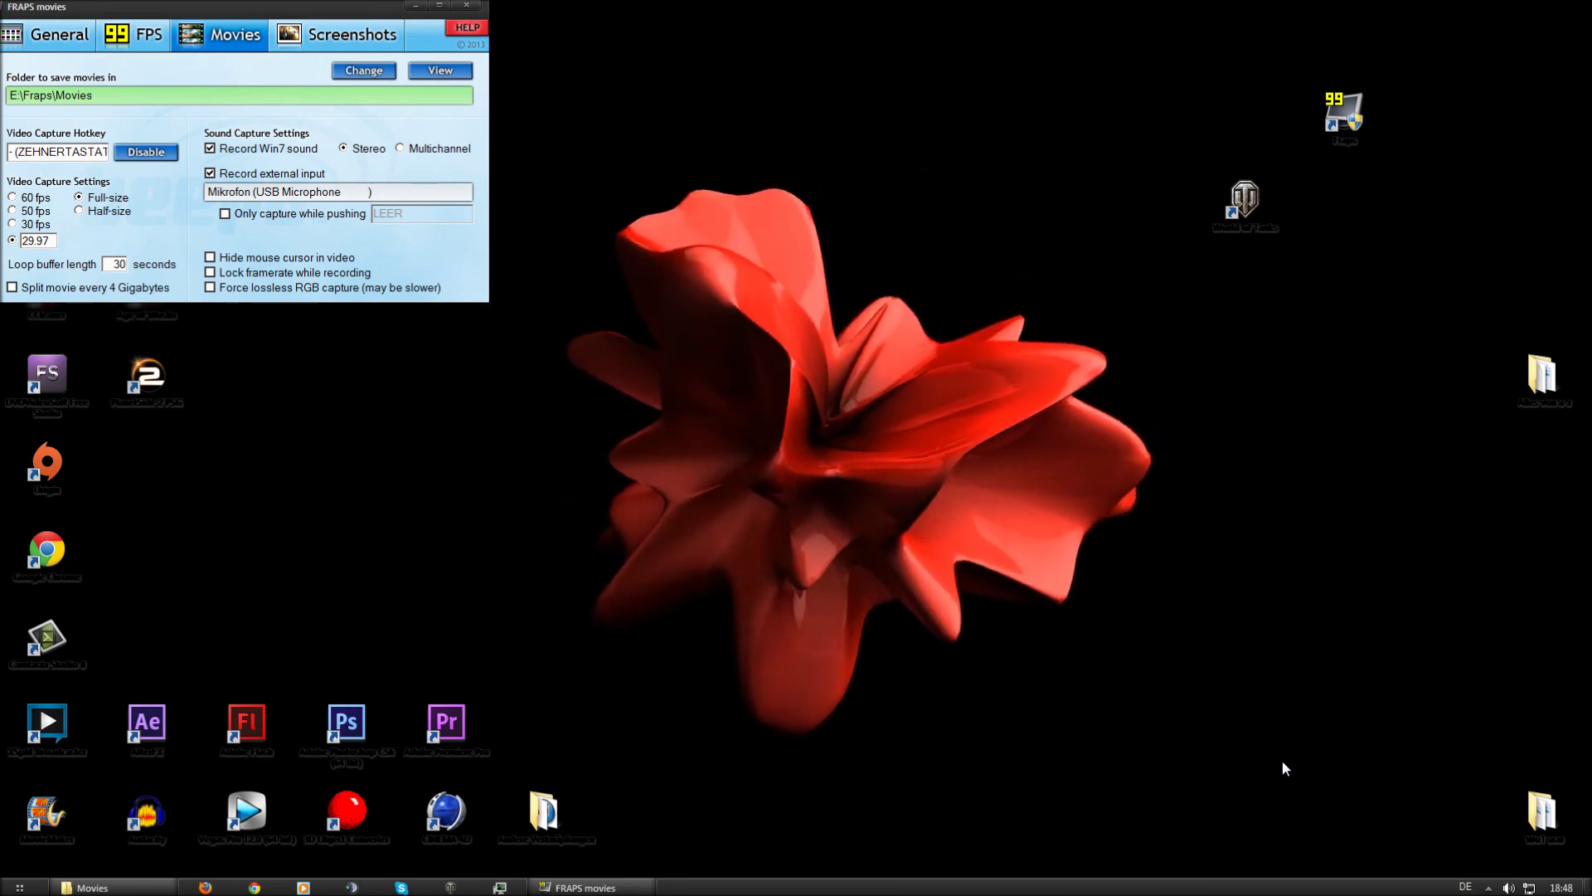
left_click_drag(1282, 760, 406, 150)
left_click(828, 539)
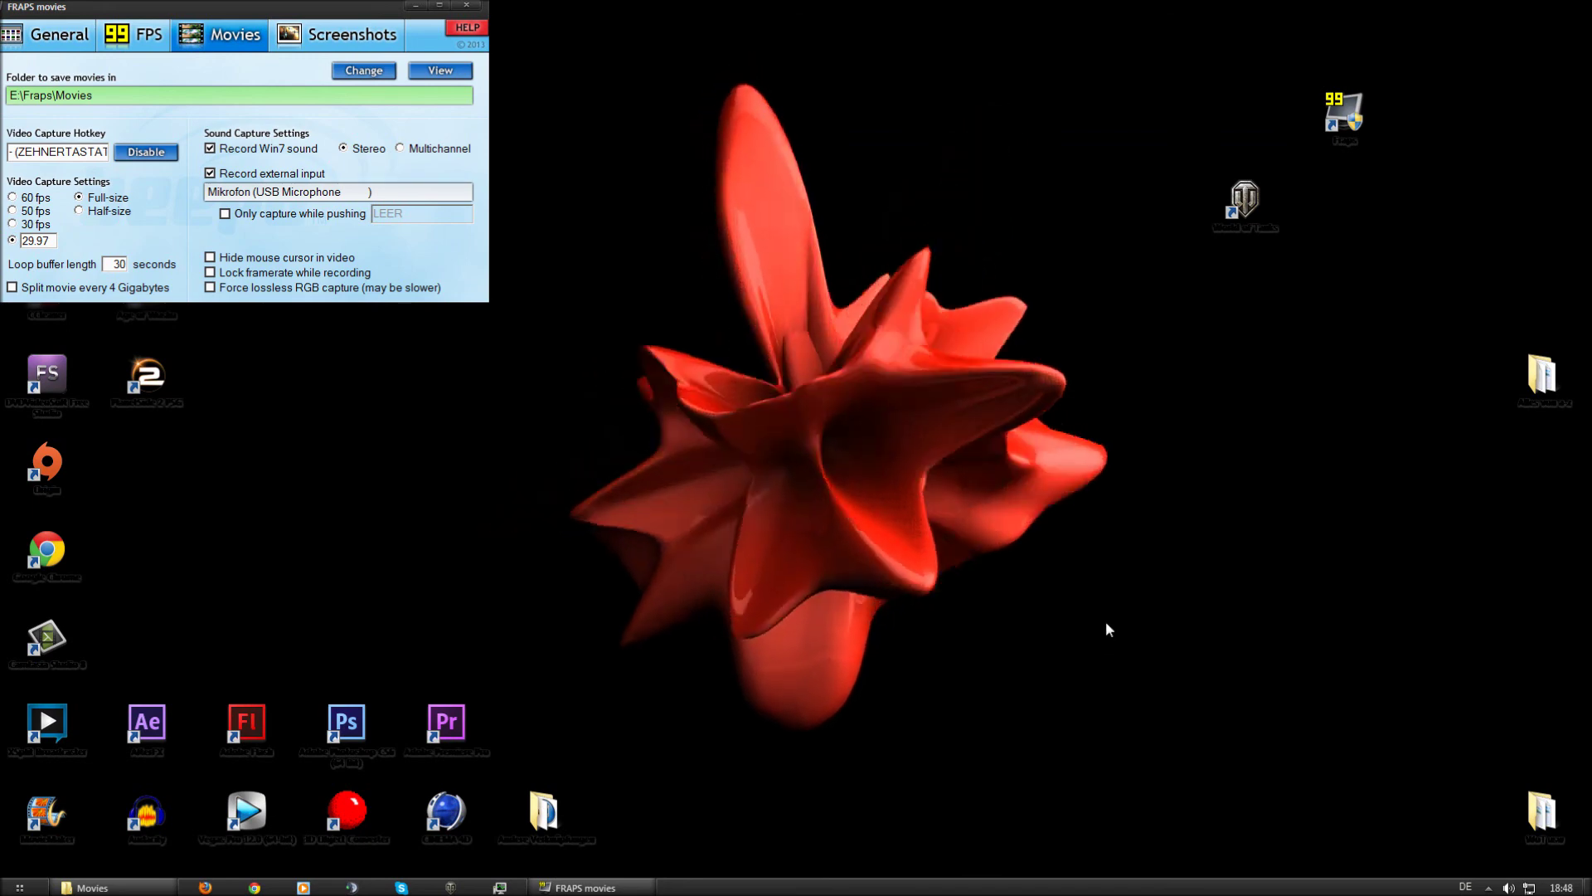